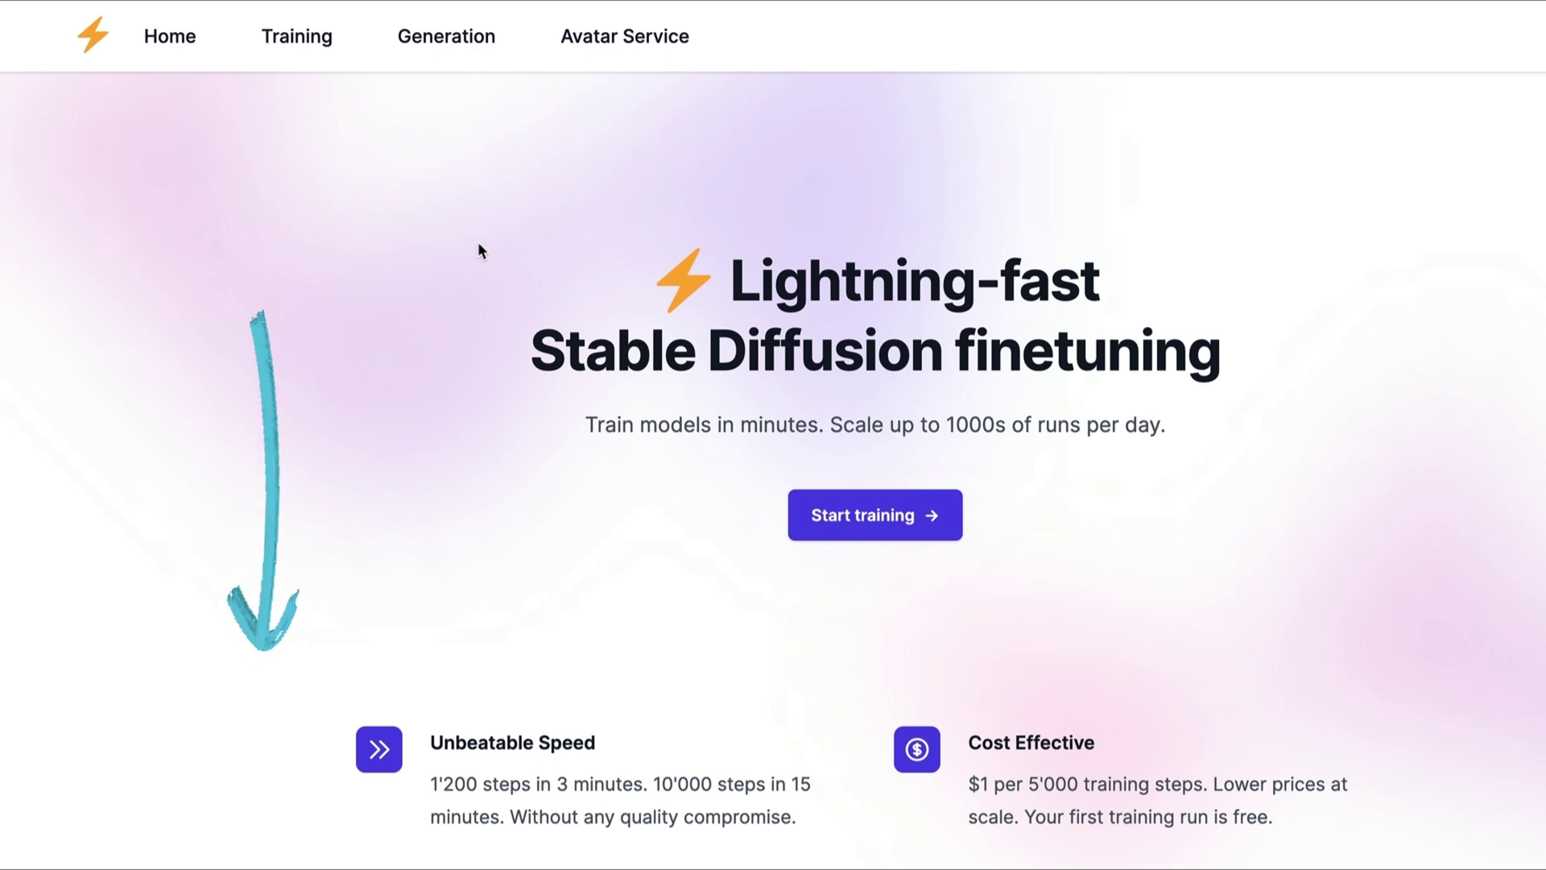
# Step: Browse through the avatar style cards on dreamlook.ai
pyautogui.scroll(-3, 495, 294)
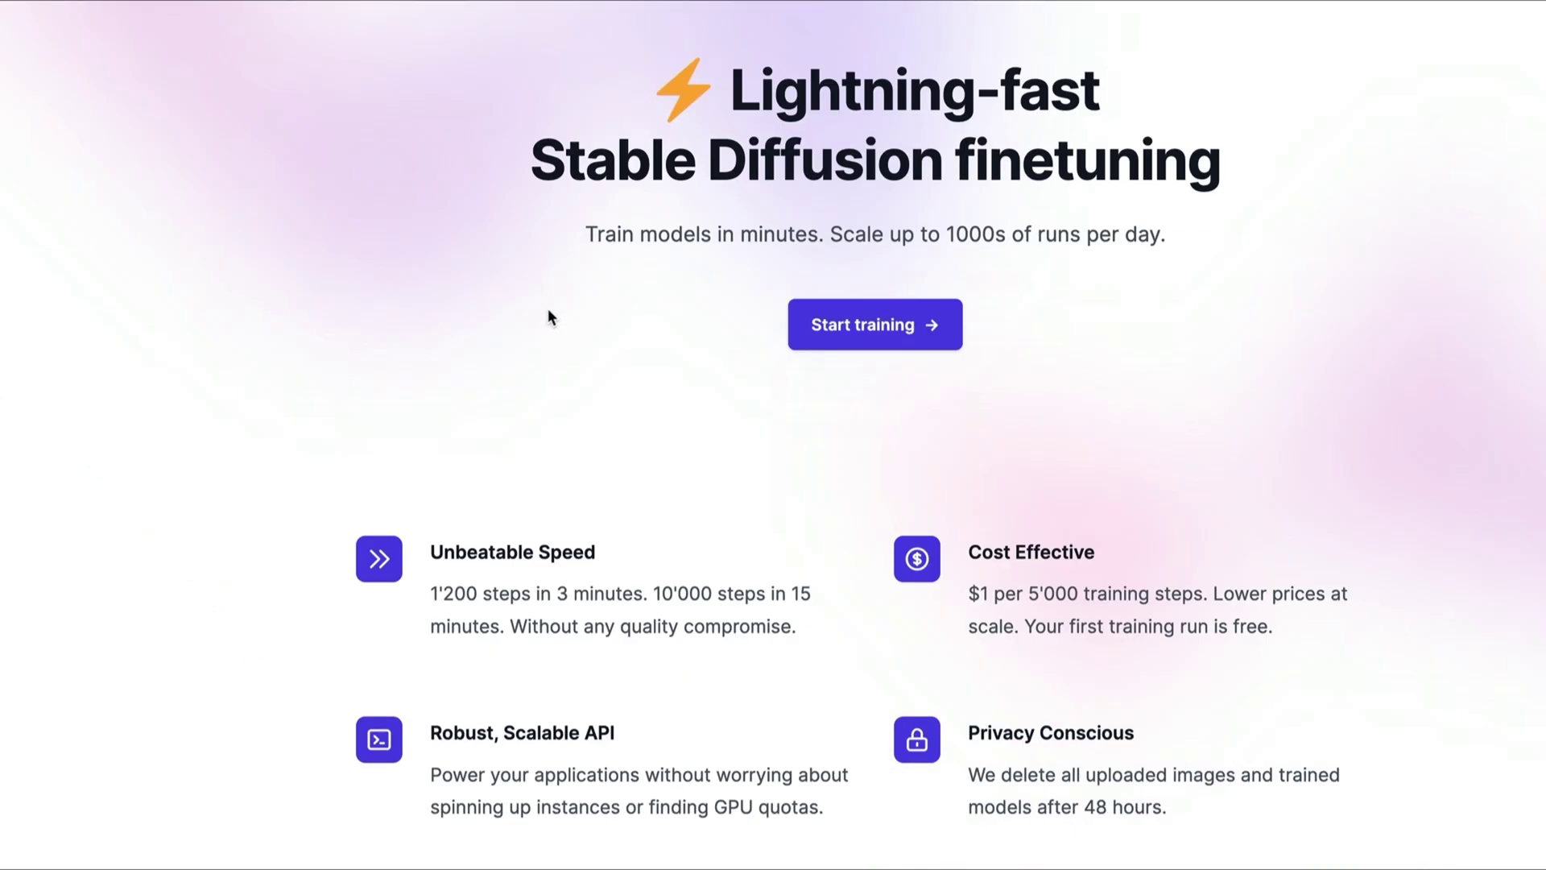
pyautogui.scroll(-5, 550, 317)
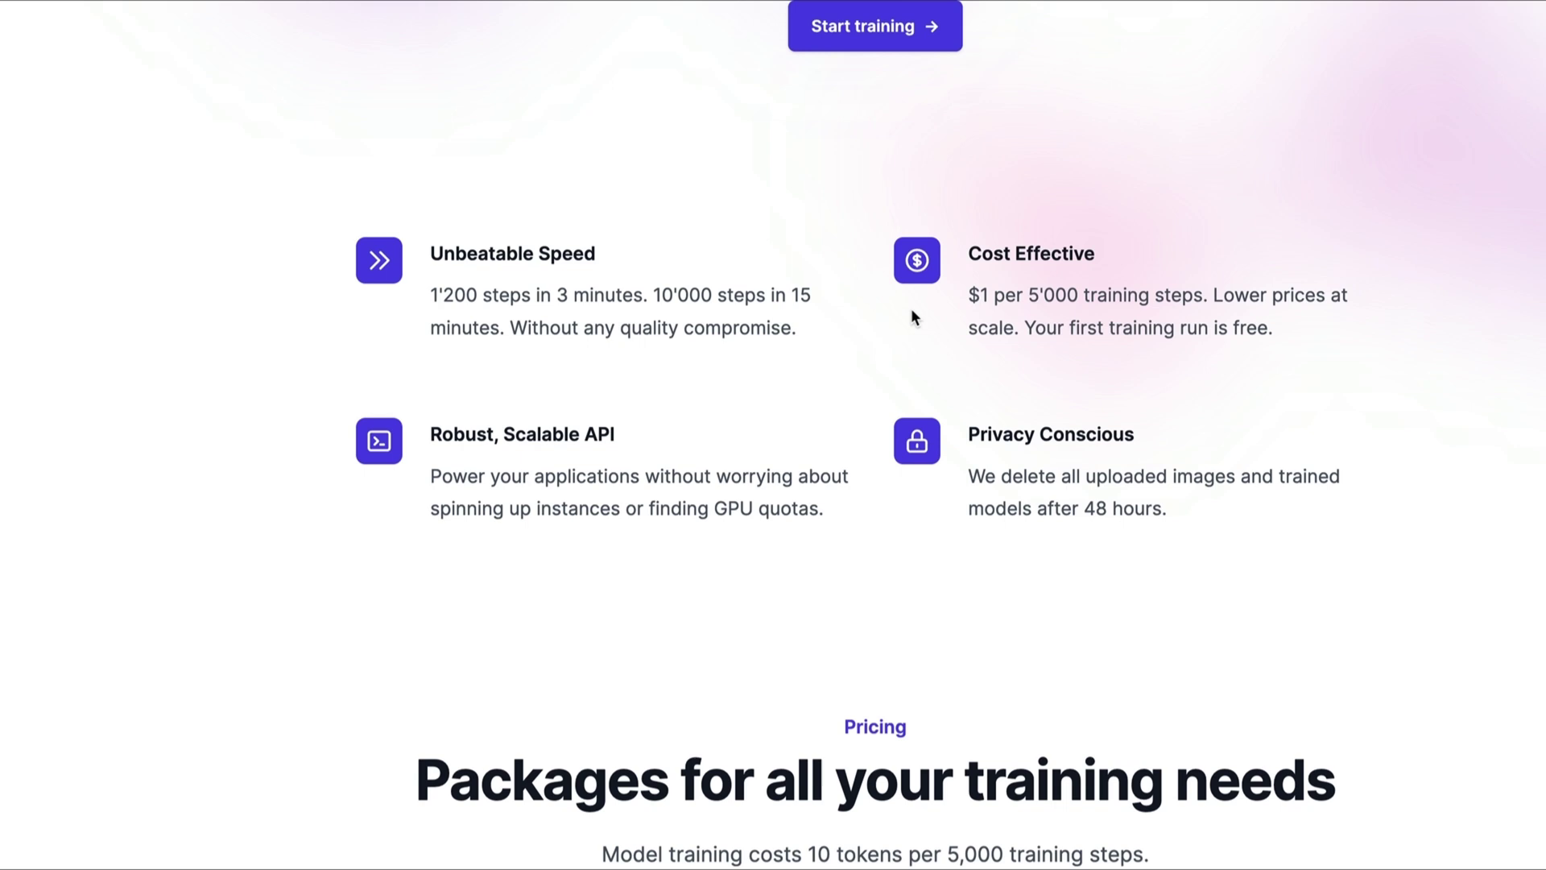
pyautogui.scroll(-2, 537, 304)
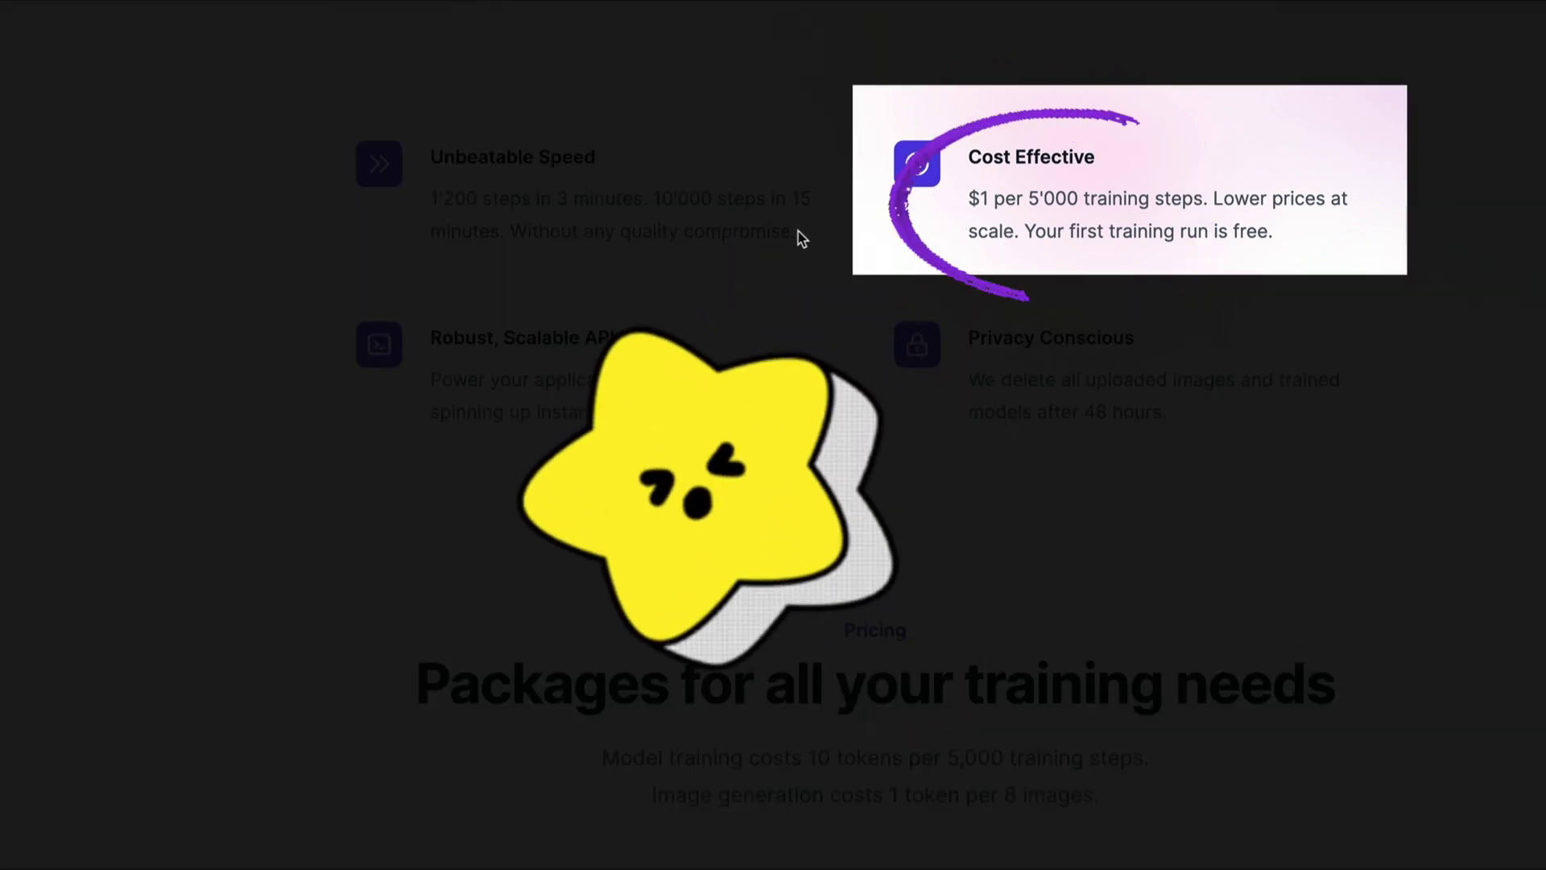
pyautogui.scroll(-1, 760, 231)
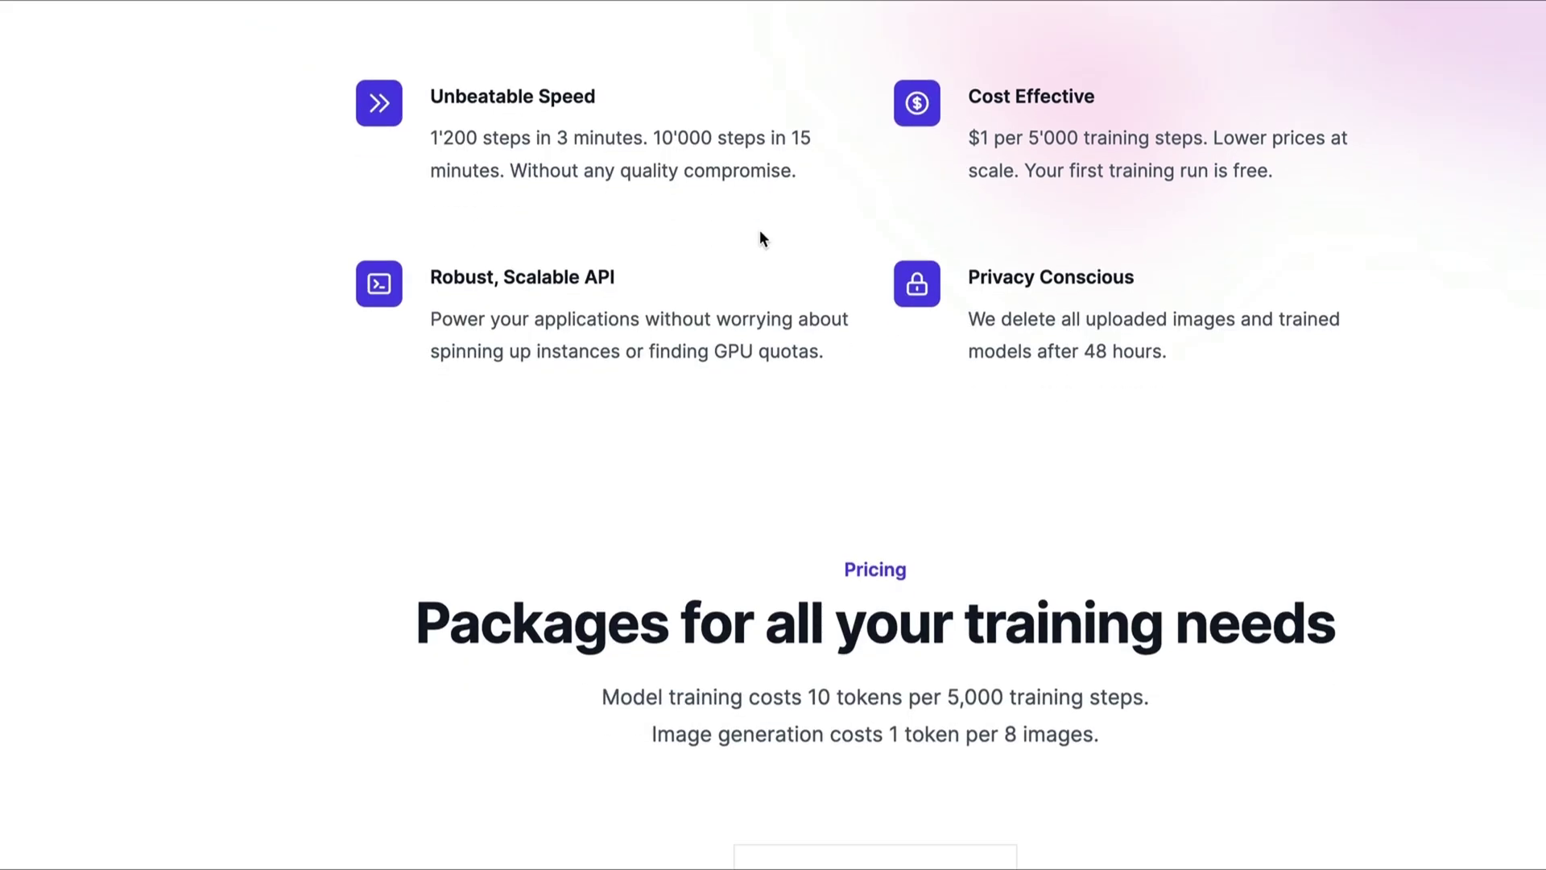
pyautogui.scroll(10, 760, 238)
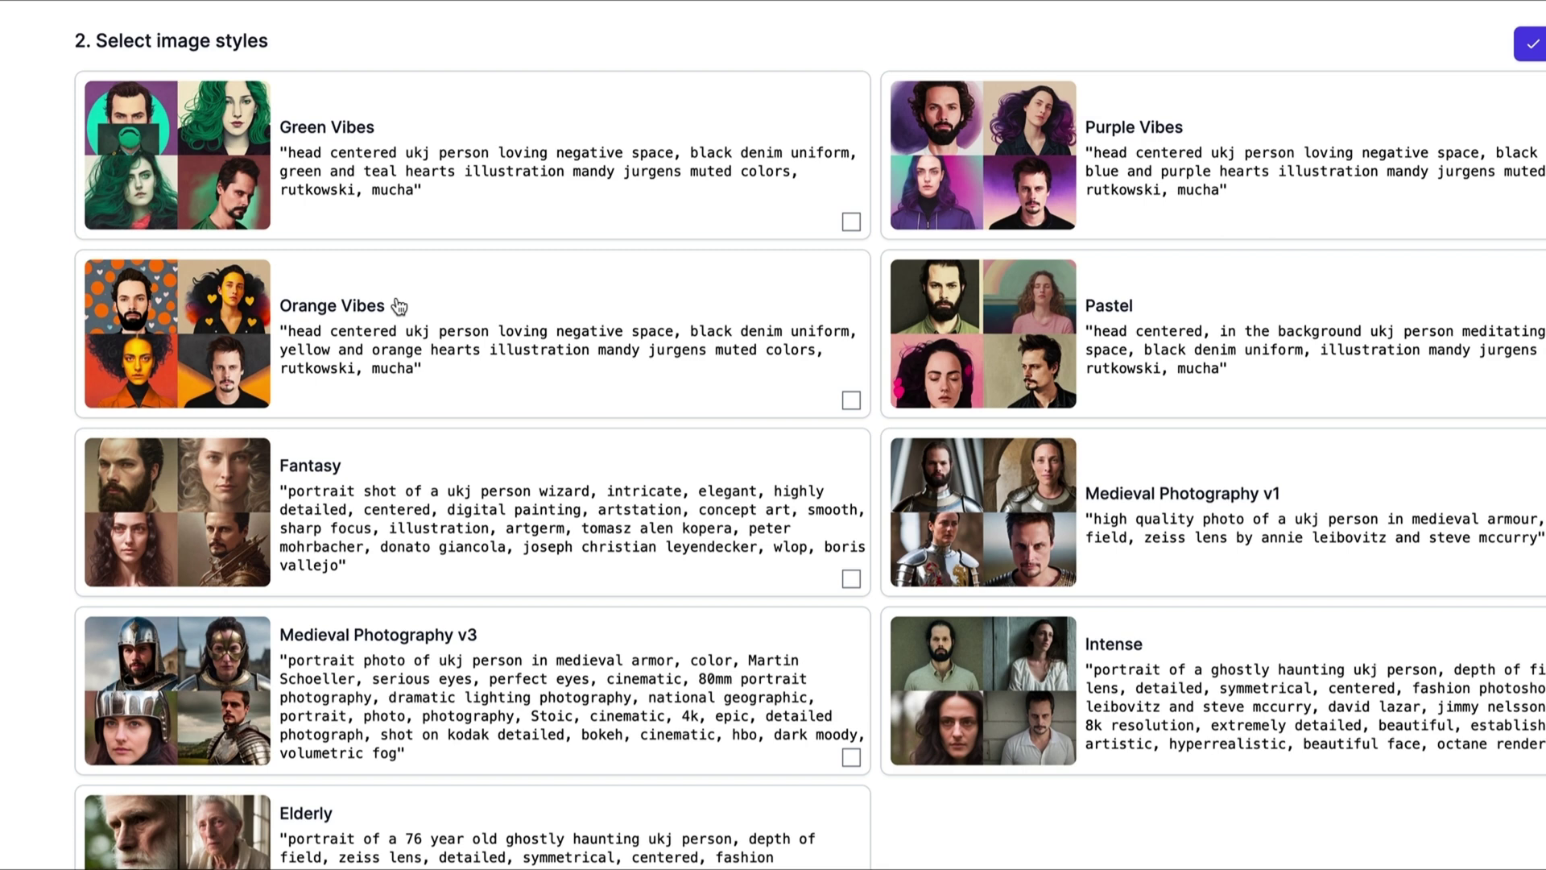
pyautogui.scroll(-5, 410, 314)
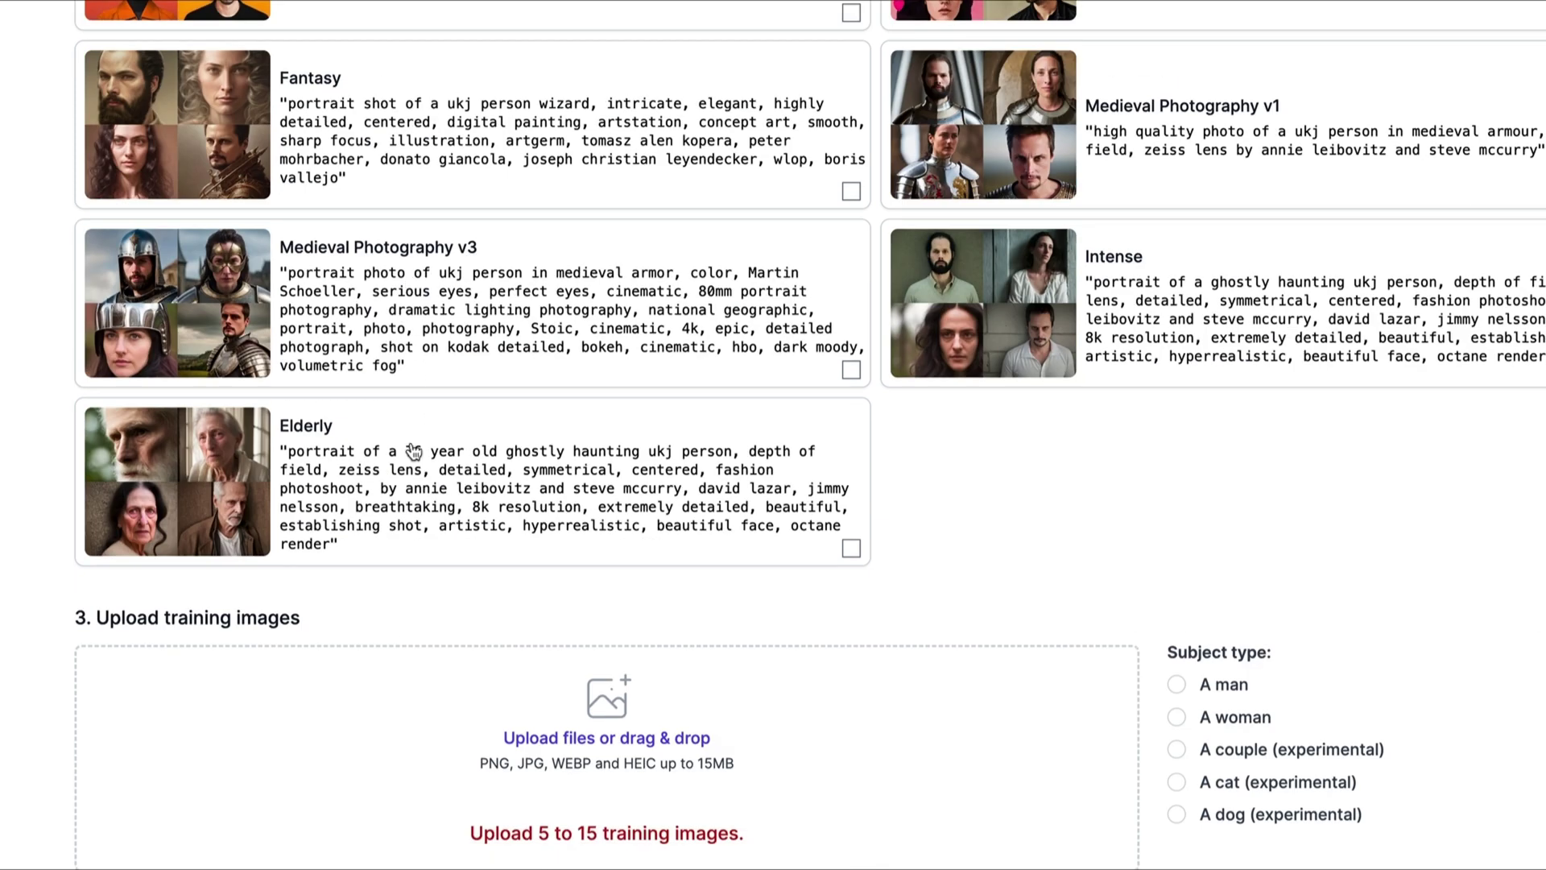
pyautogui.scroll(4, 467, 426)
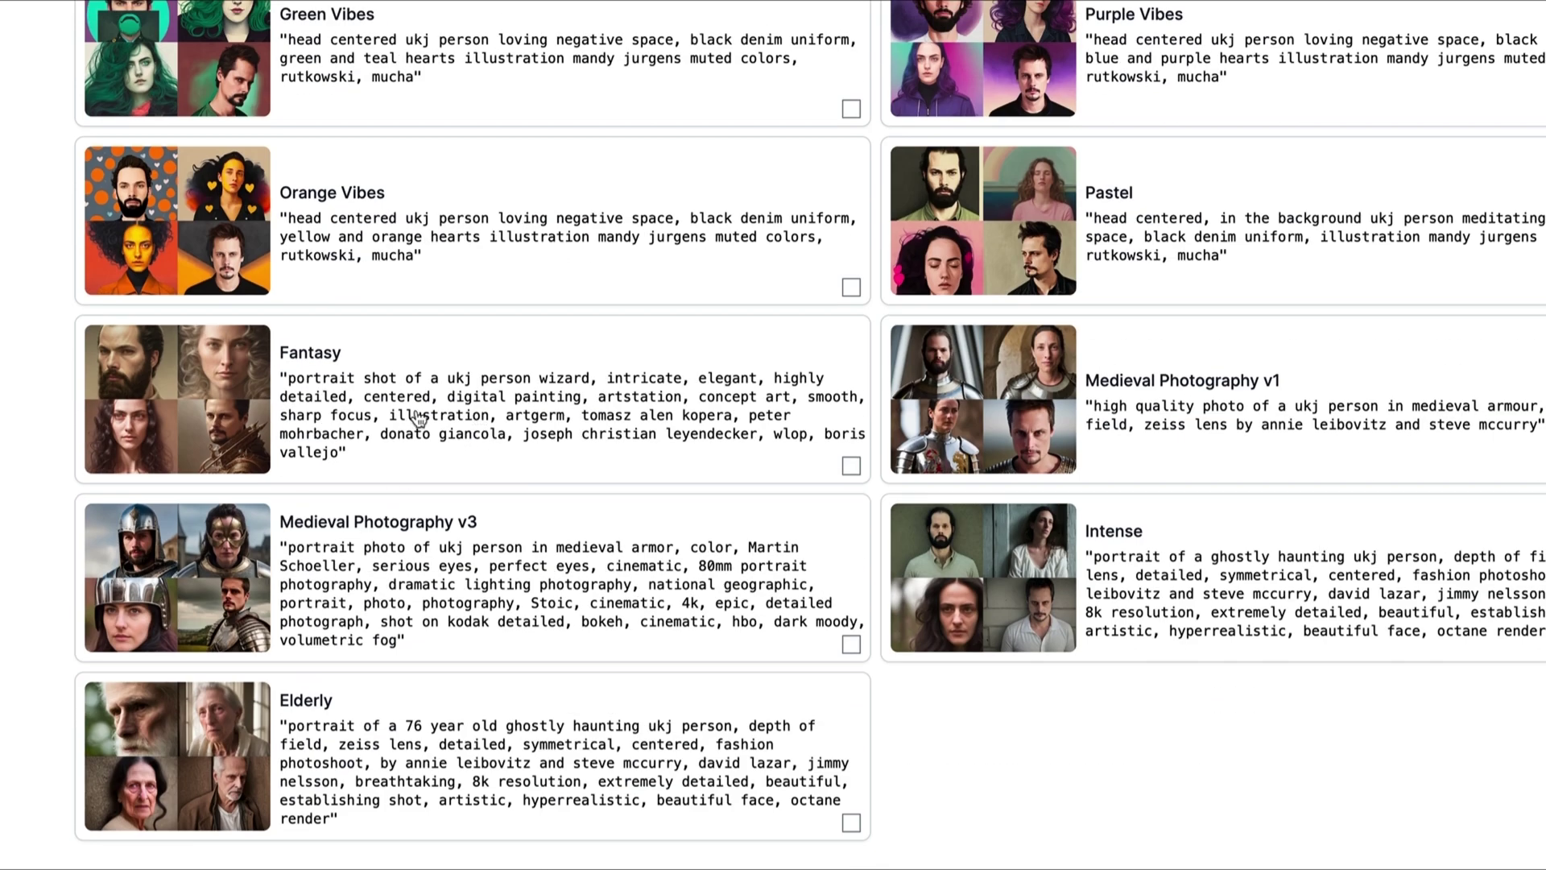
pyautogui.scroll(8, 485, 351)
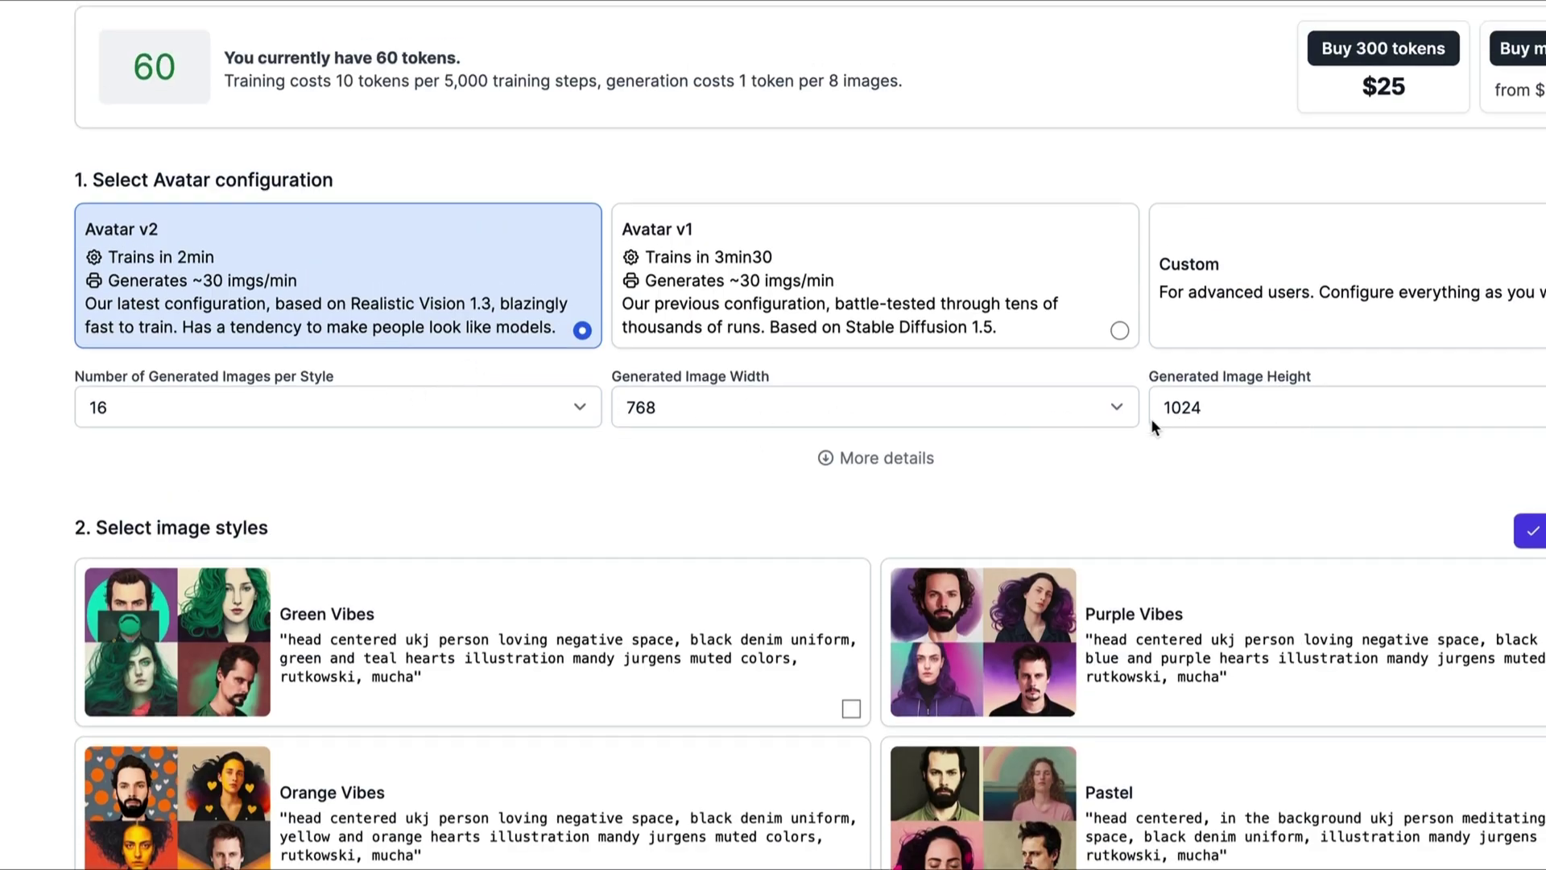
pyautogui.scroll(3, 350, 176)
# Step: Go to the Generate images page showing Realistic Vision v1.3, 16 images at 768×1024
pyautogui.click(403, 36)
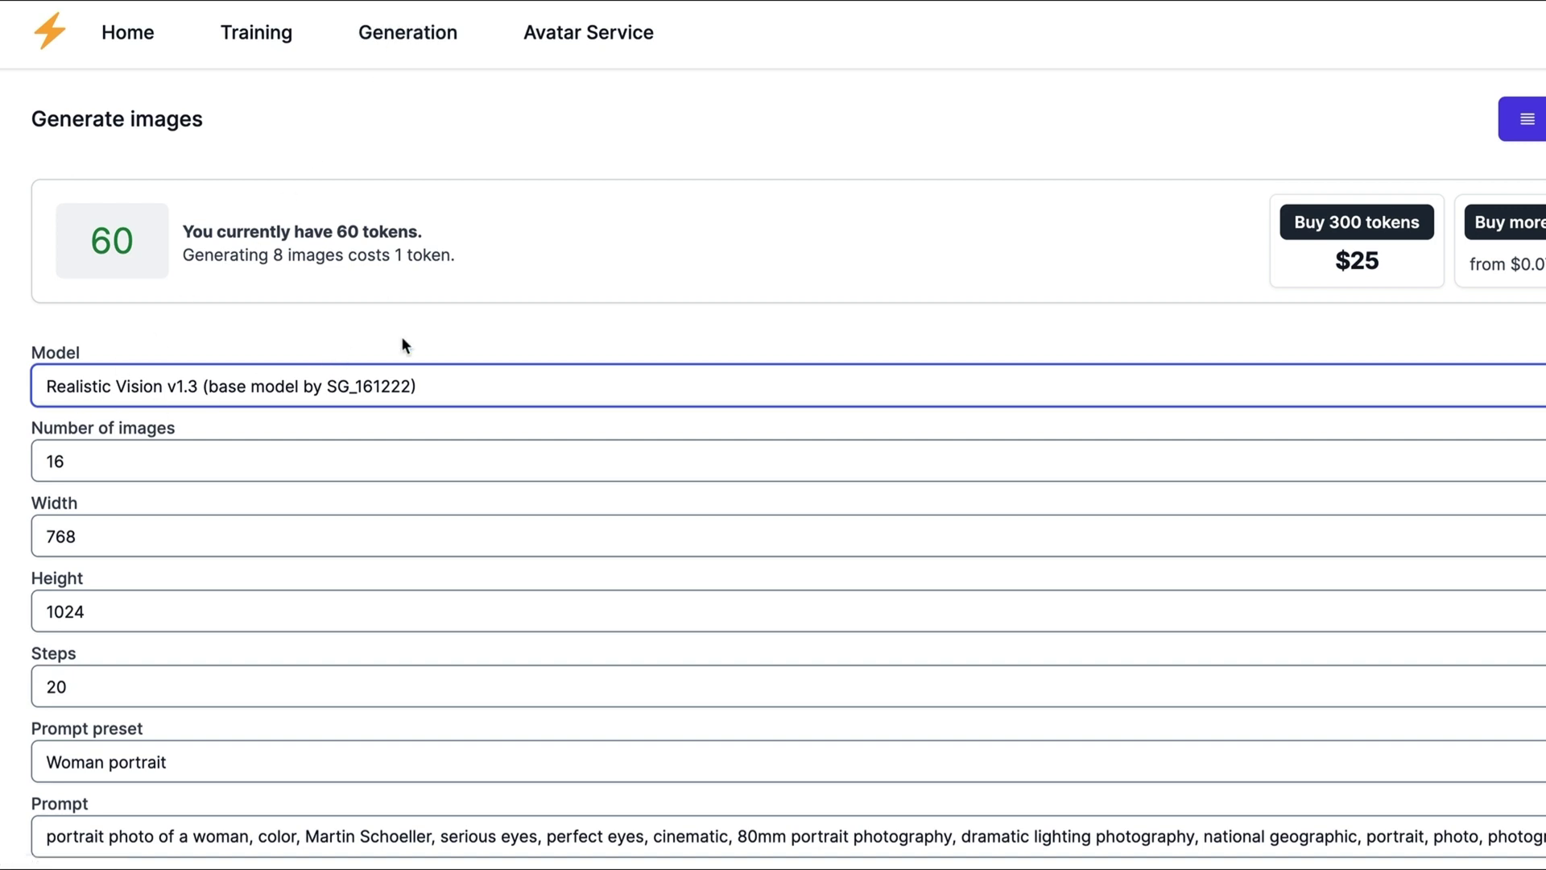
pyautogui.scroll(-1, 577, 332)
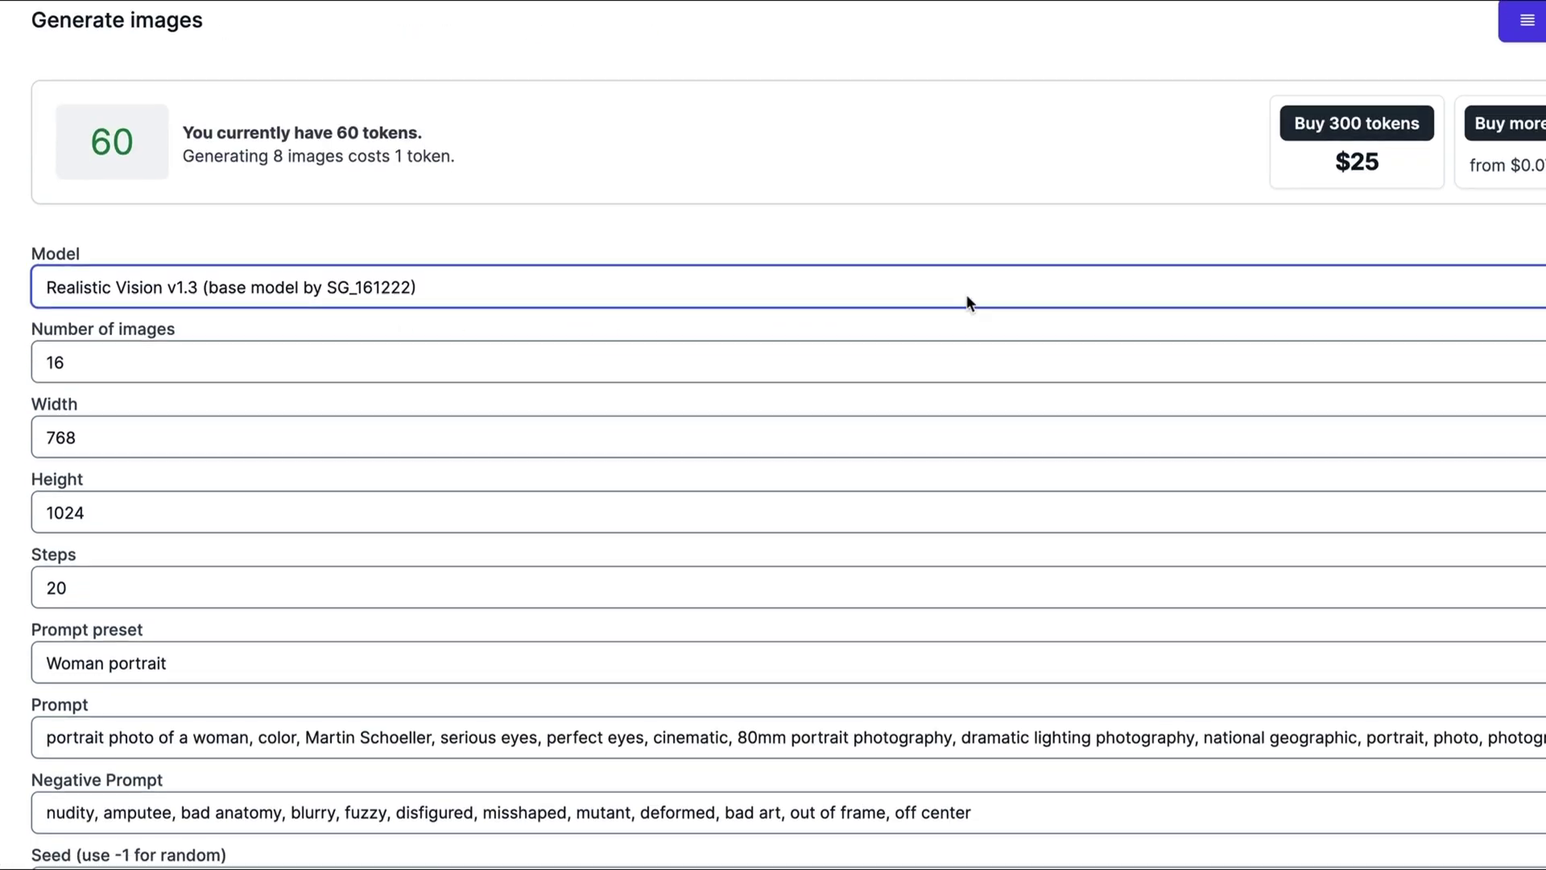
pyautogui.scroll(-4, 967, 297)
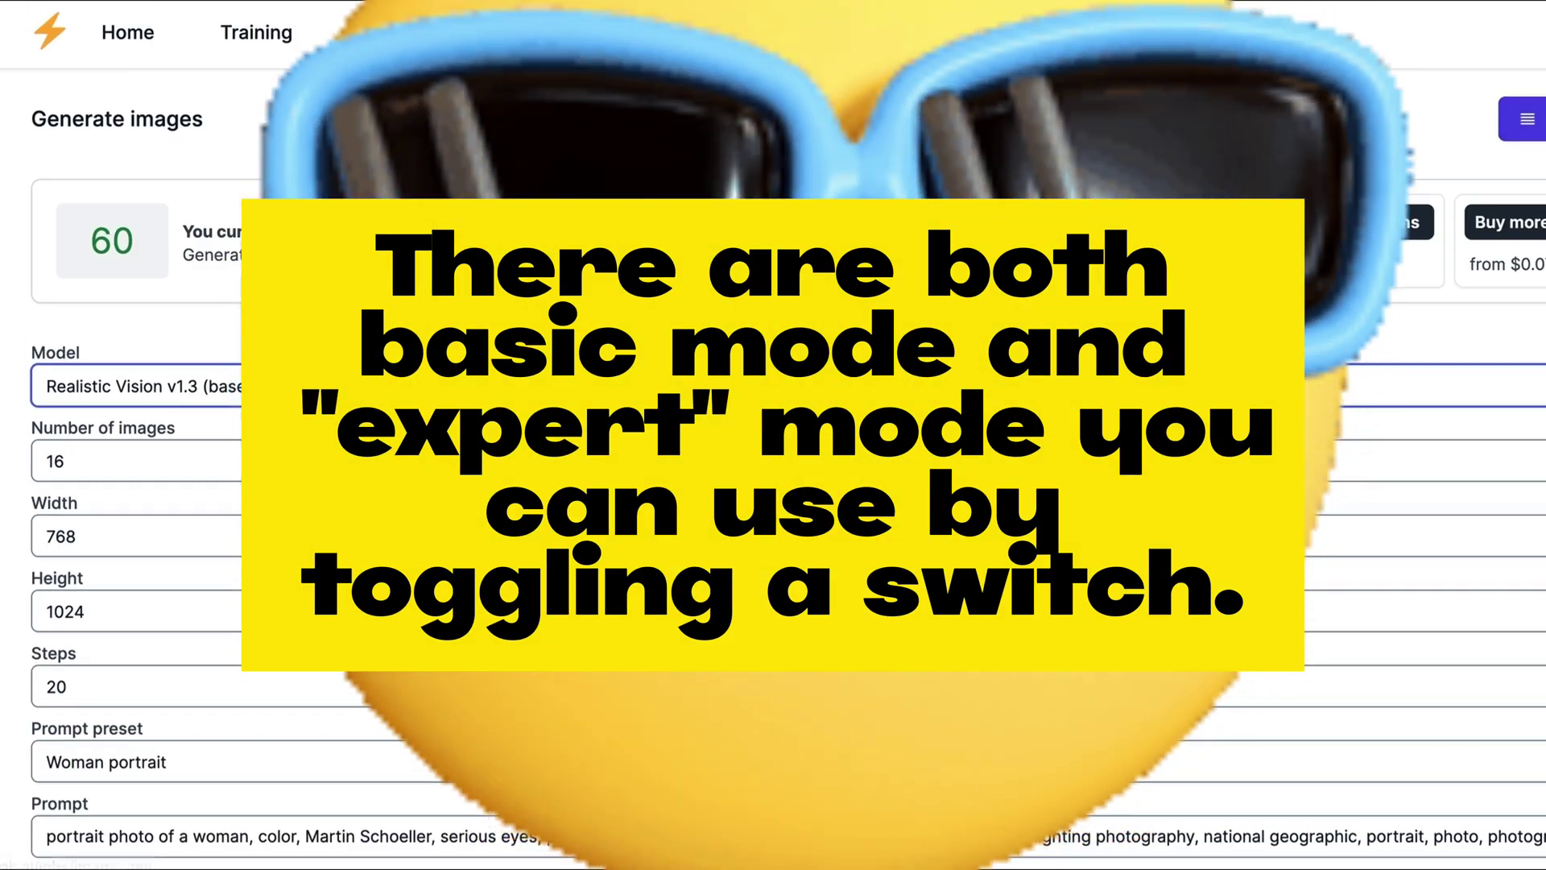
# Step: Go to the Train models page and switch off Expert mode
pyautogui.click(236, 40)
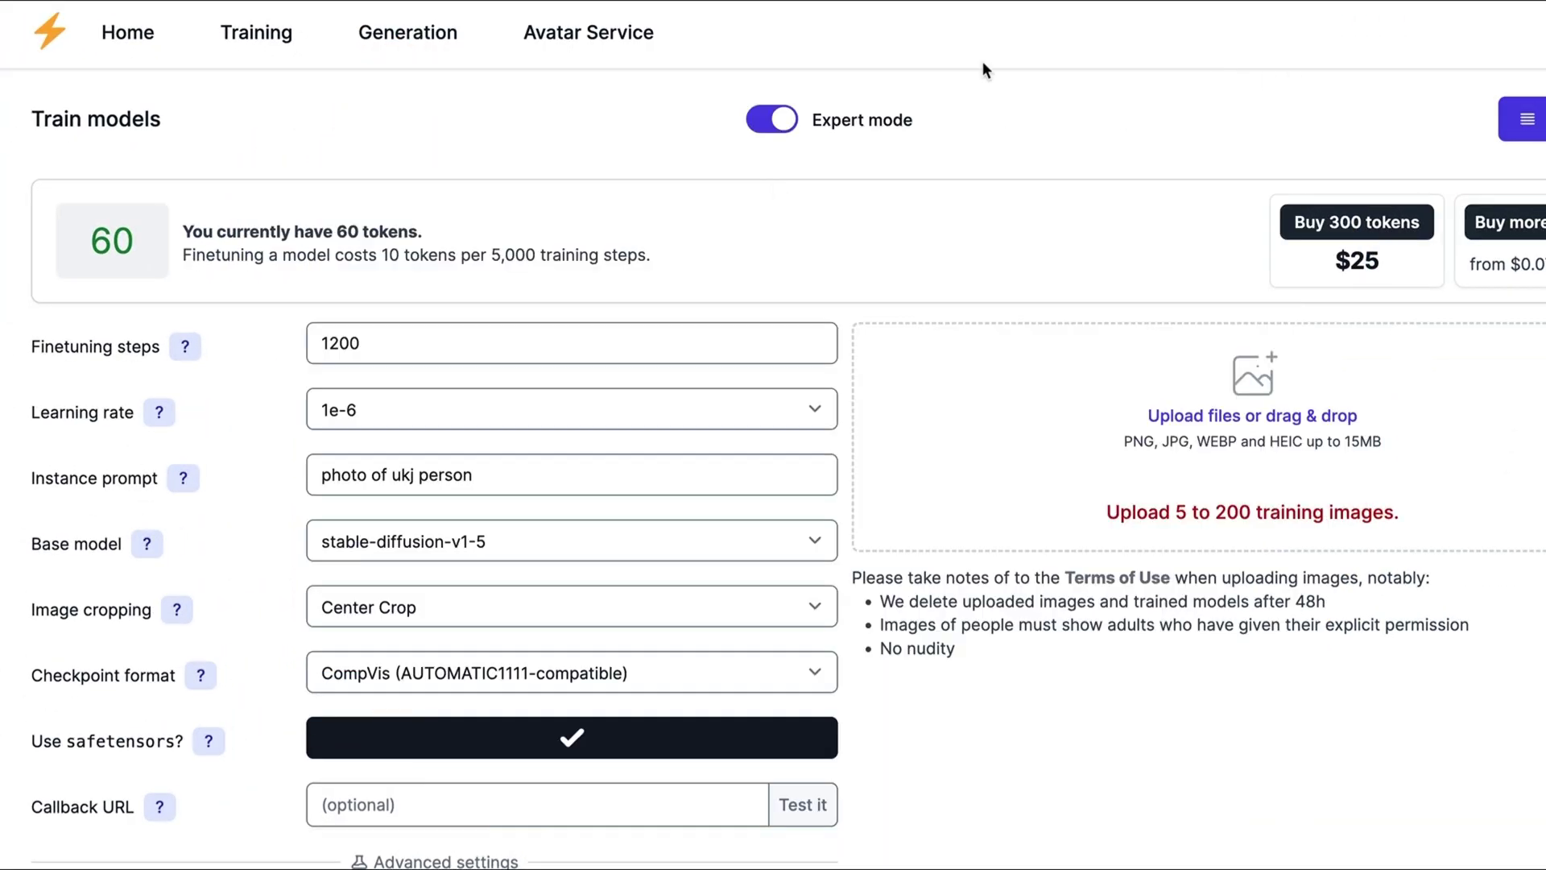
pyautogui.click(775, 119)
pyautogui.scroll(-2, 611, 283)
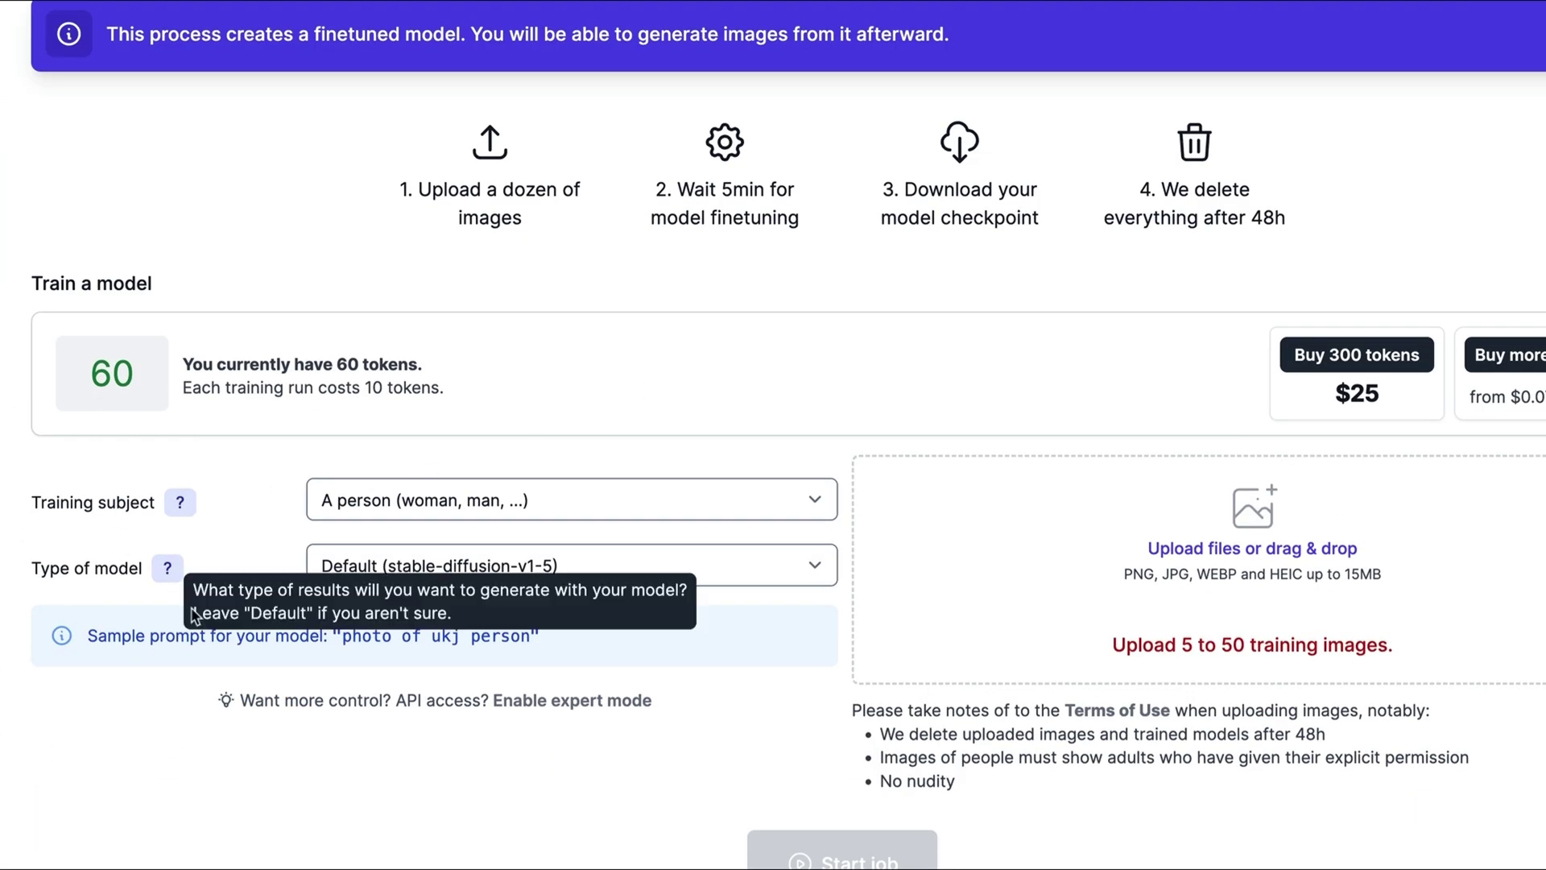
pyautogui.scroll(2, 497, 231)
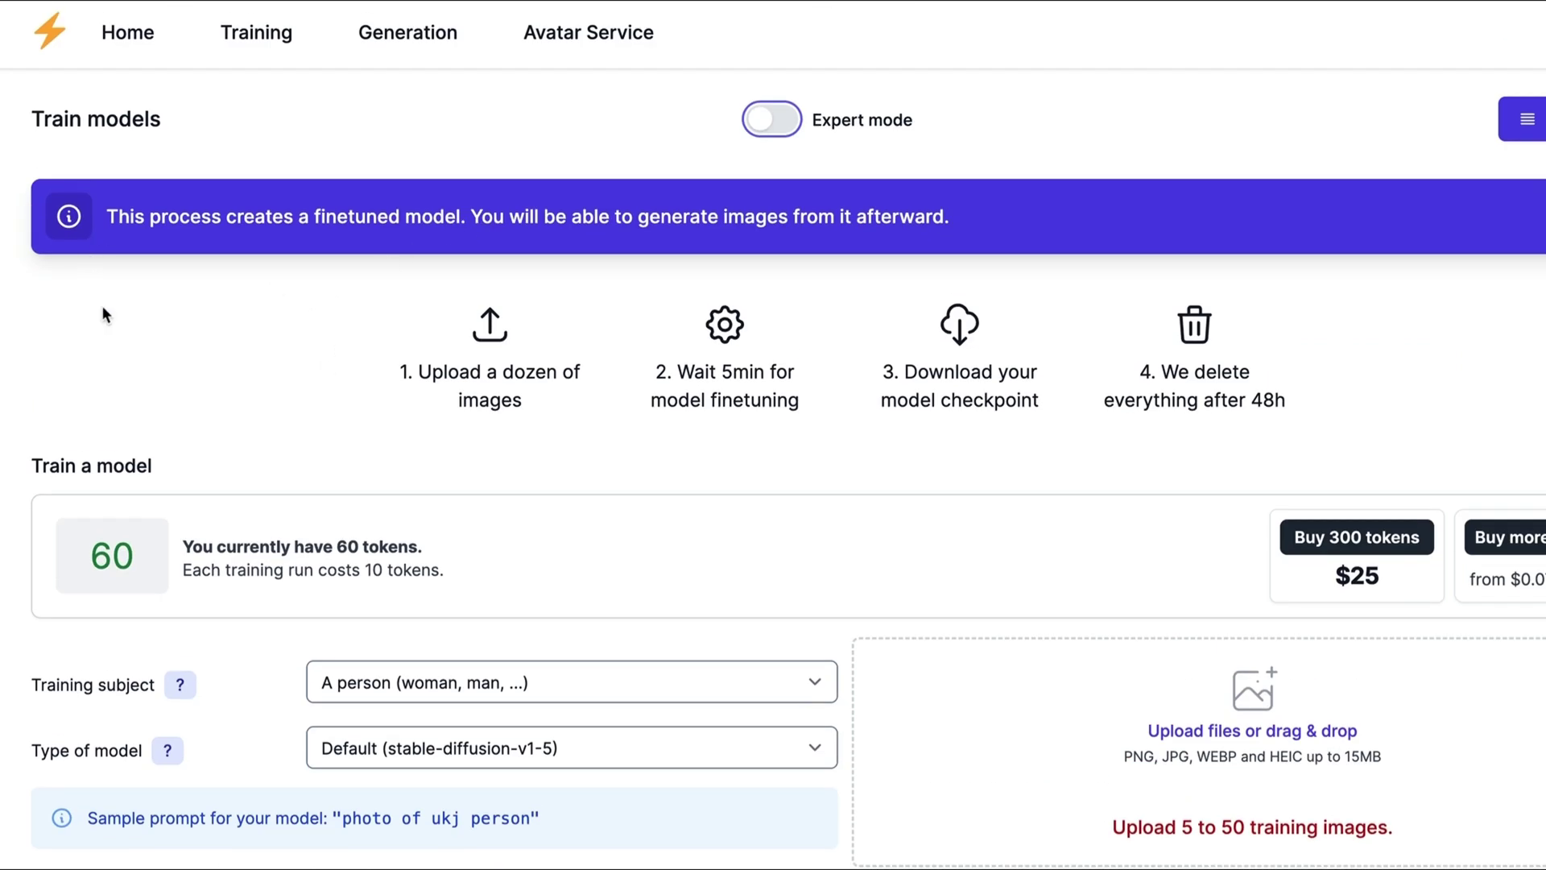
pyautogui.scroll(-2, 317, 399)
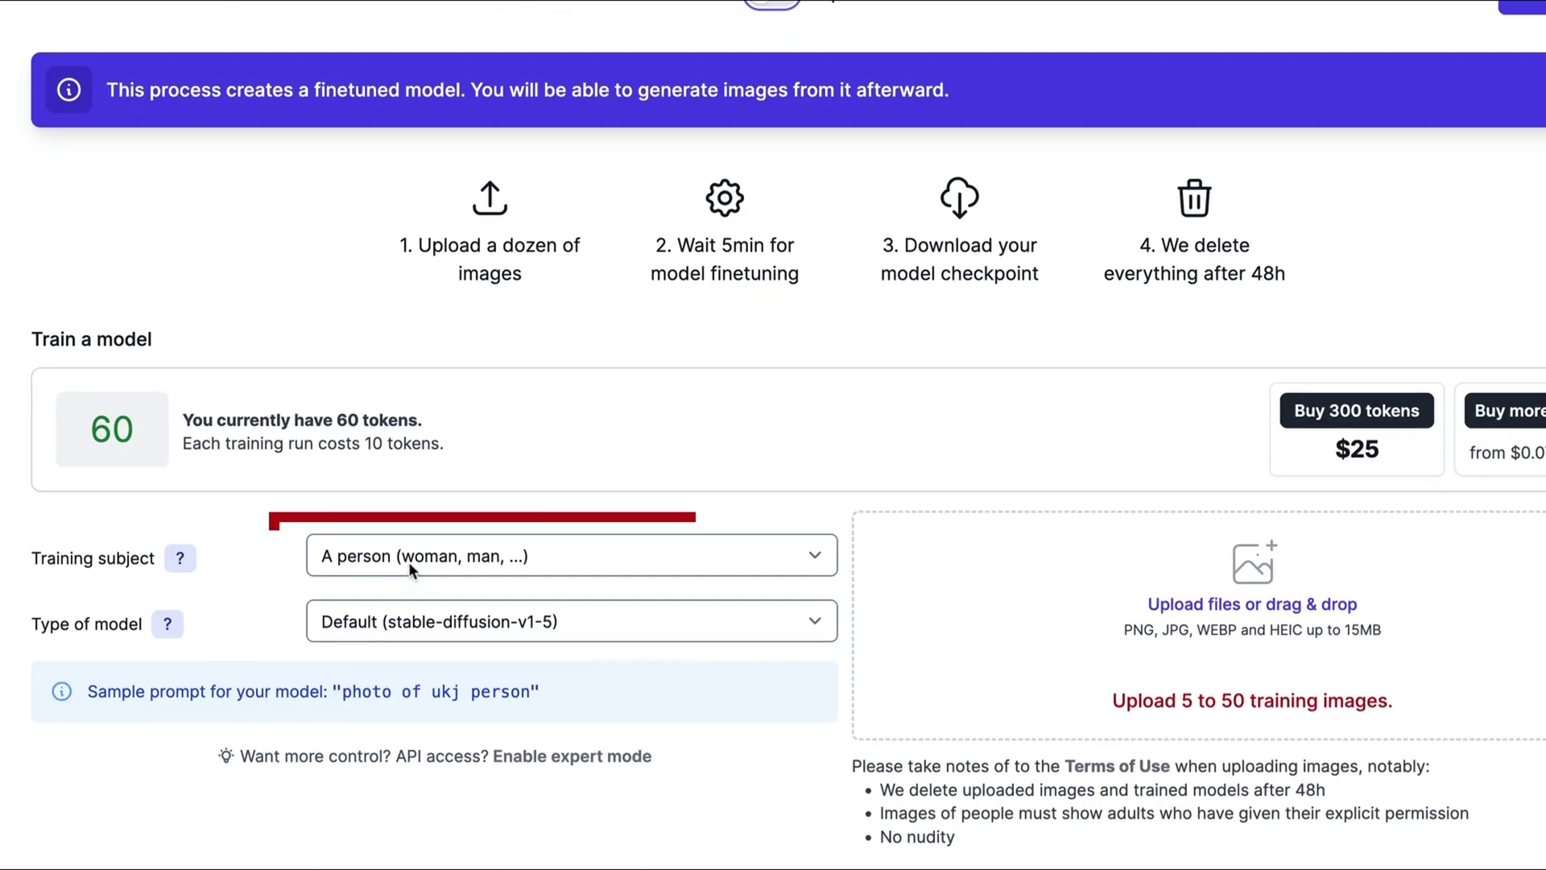
# Step: Keep A person as the training subject and Default (stable-diffusion-v1-5) as model type
pyautogui.click(408, 562)
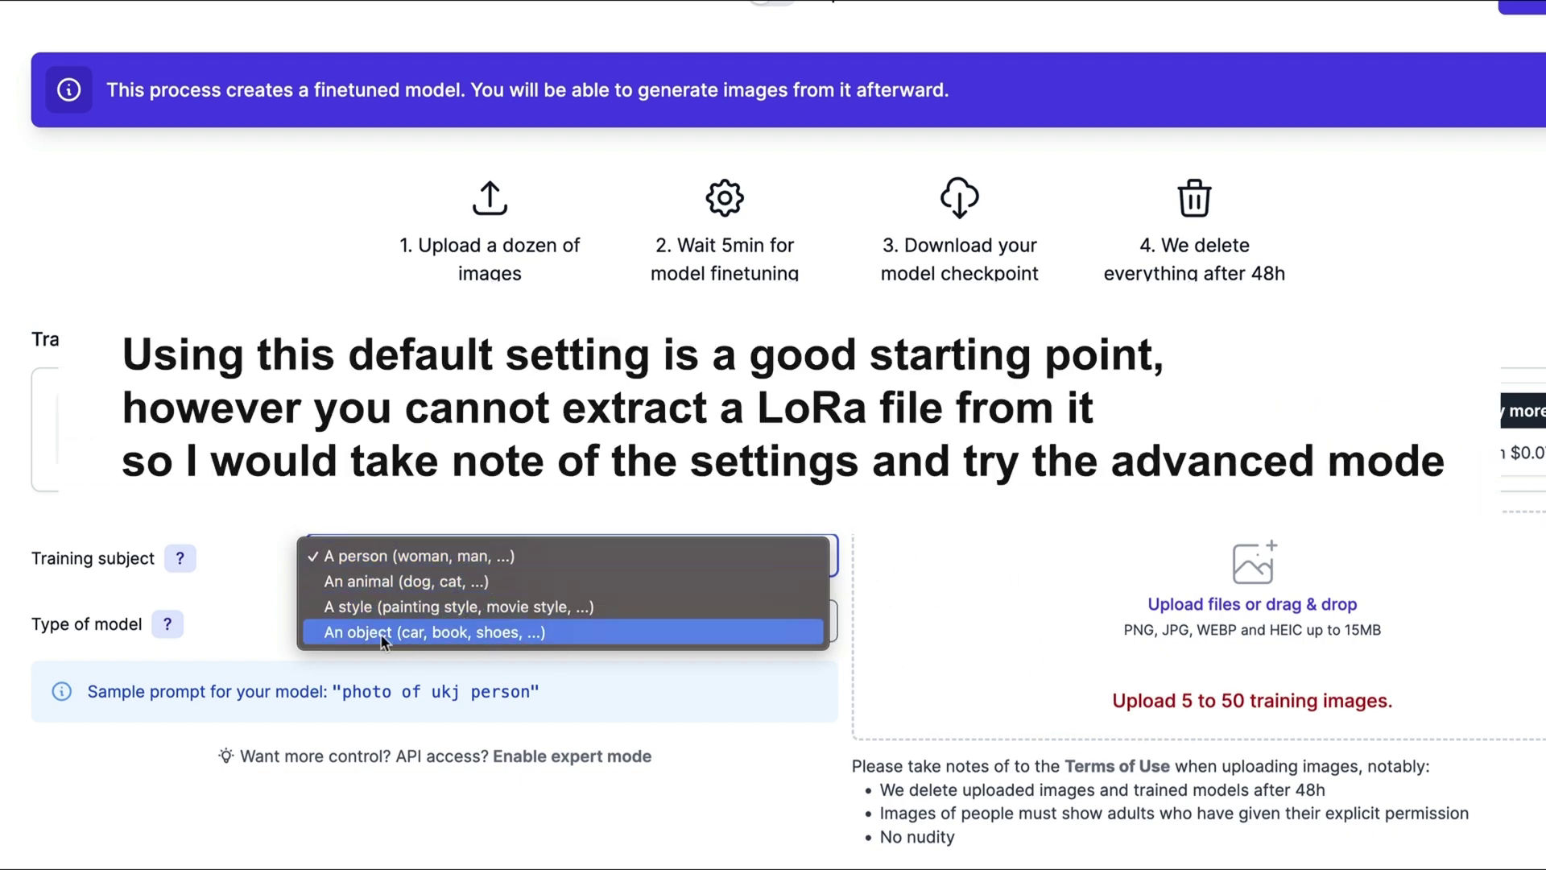
pyautogui.click(141, 574)
pyautogui.scroll(-1, 136, 576)
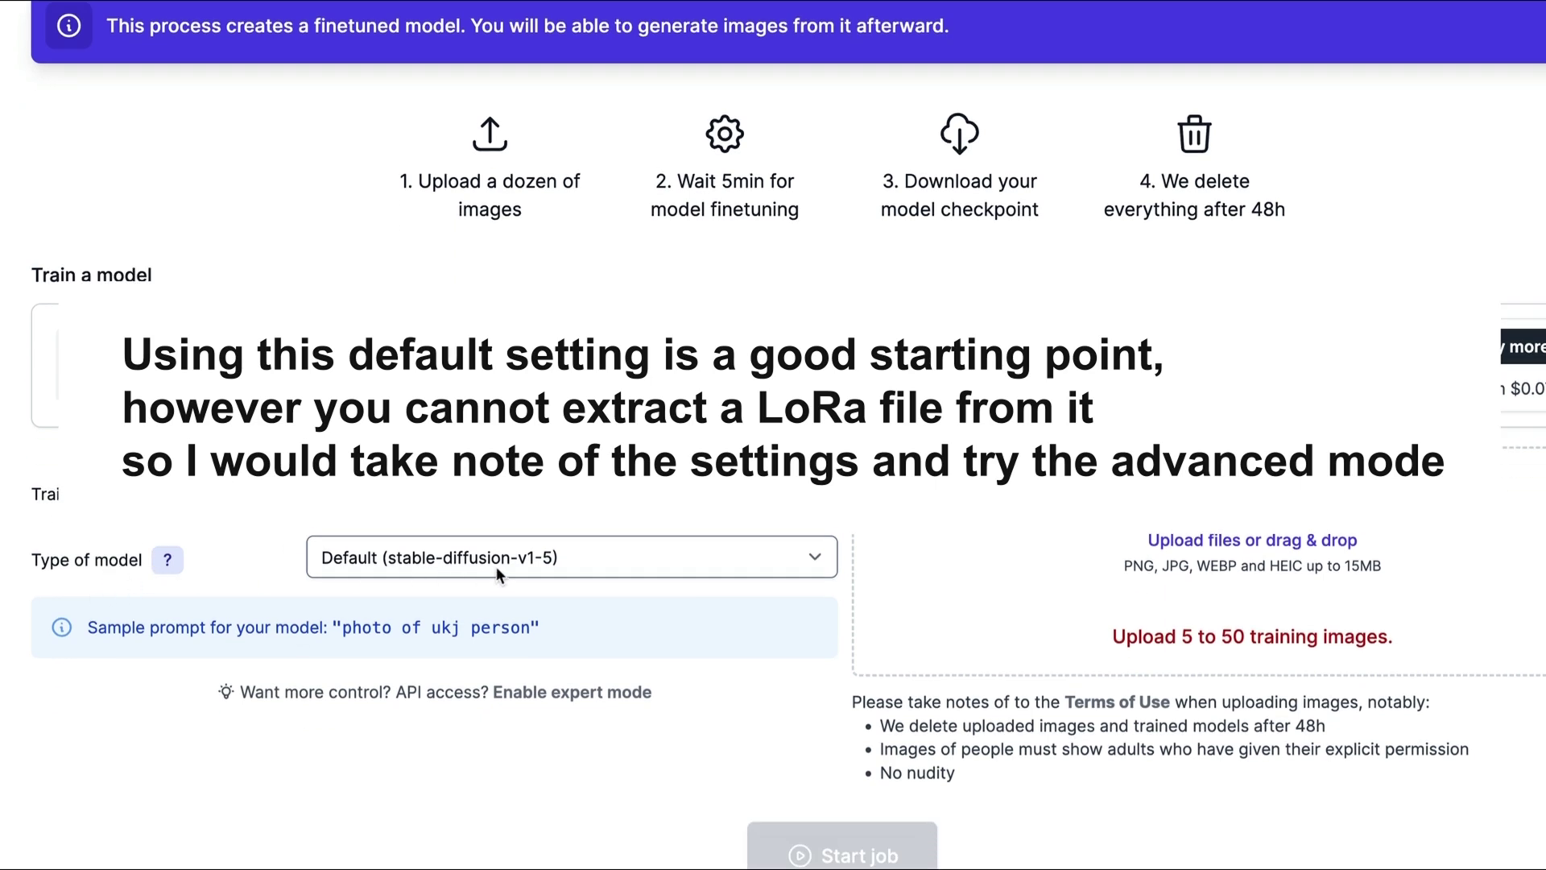
pyautogui.click(496, 567)
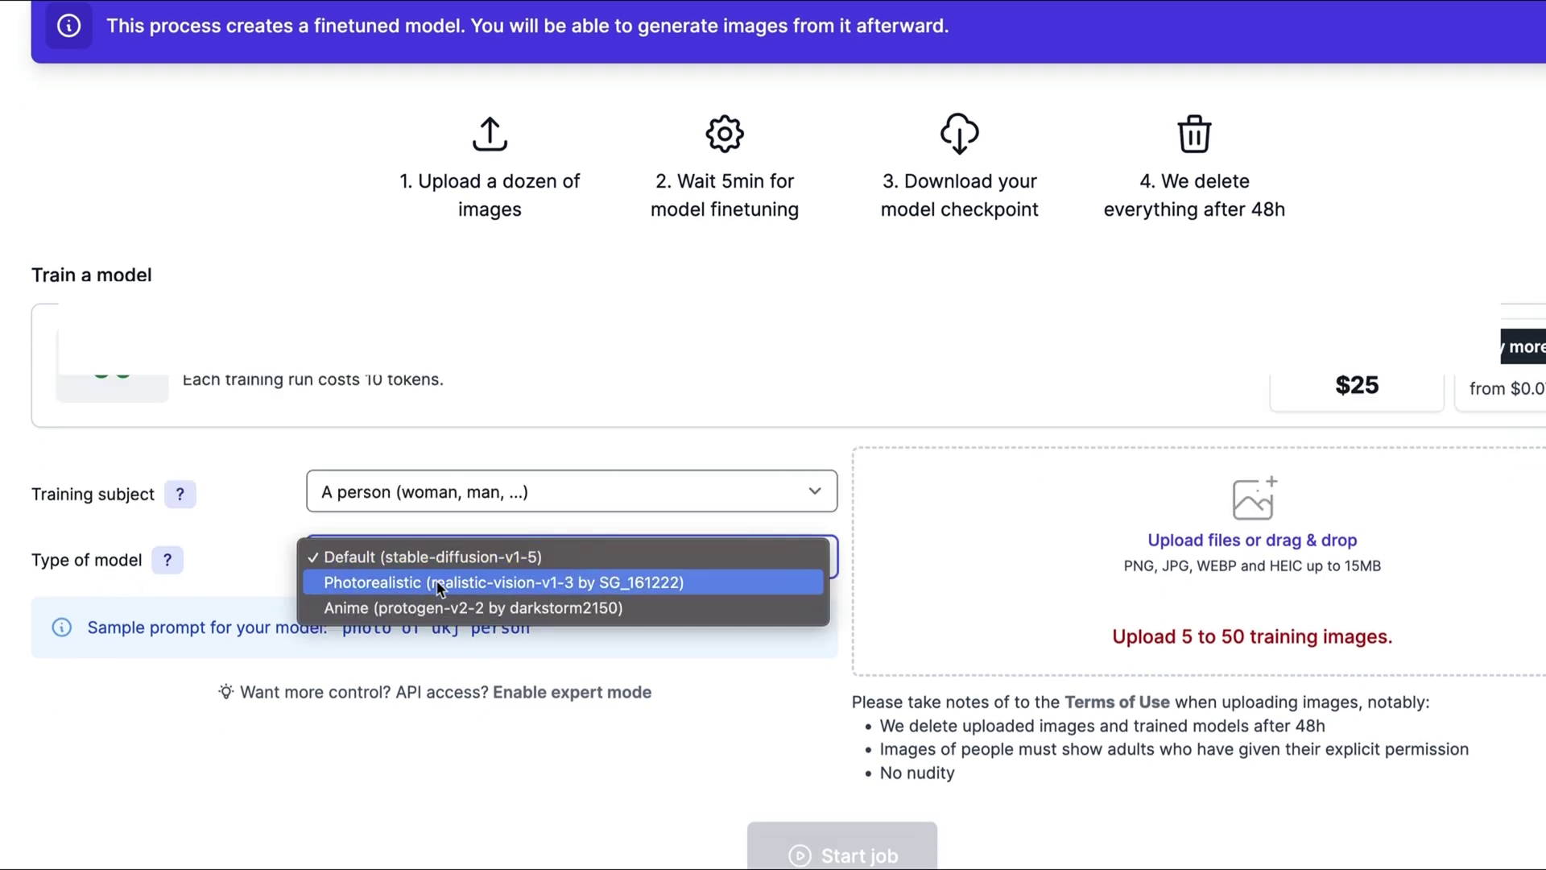
pyautogui.click(126, 579)
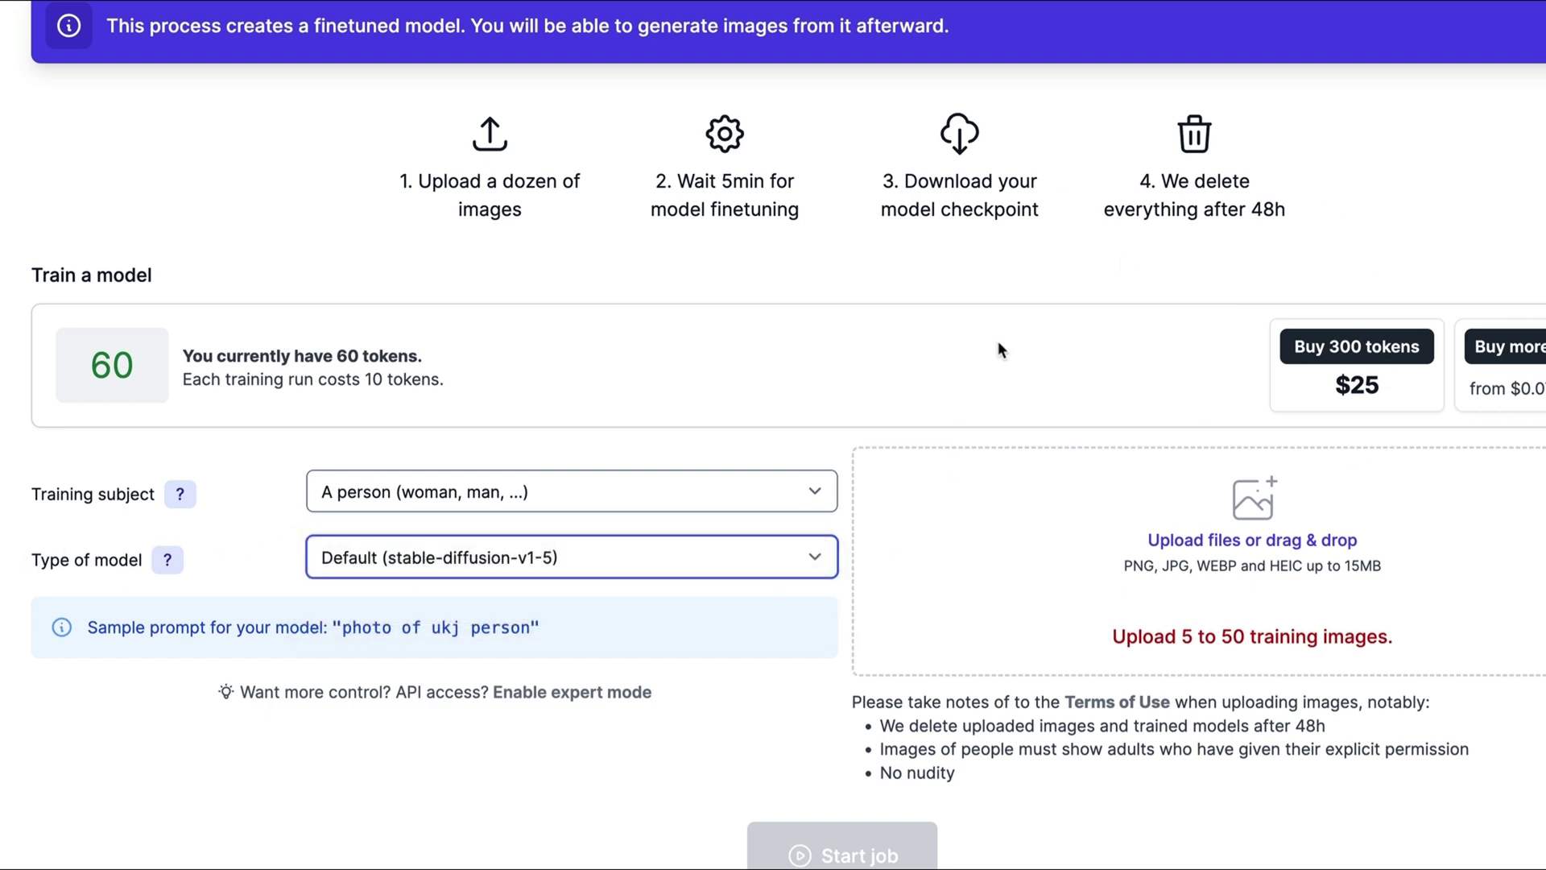
pyautogui.scroll(2, 997, 350)
pyautogui.scroll(-8, 998, 350)
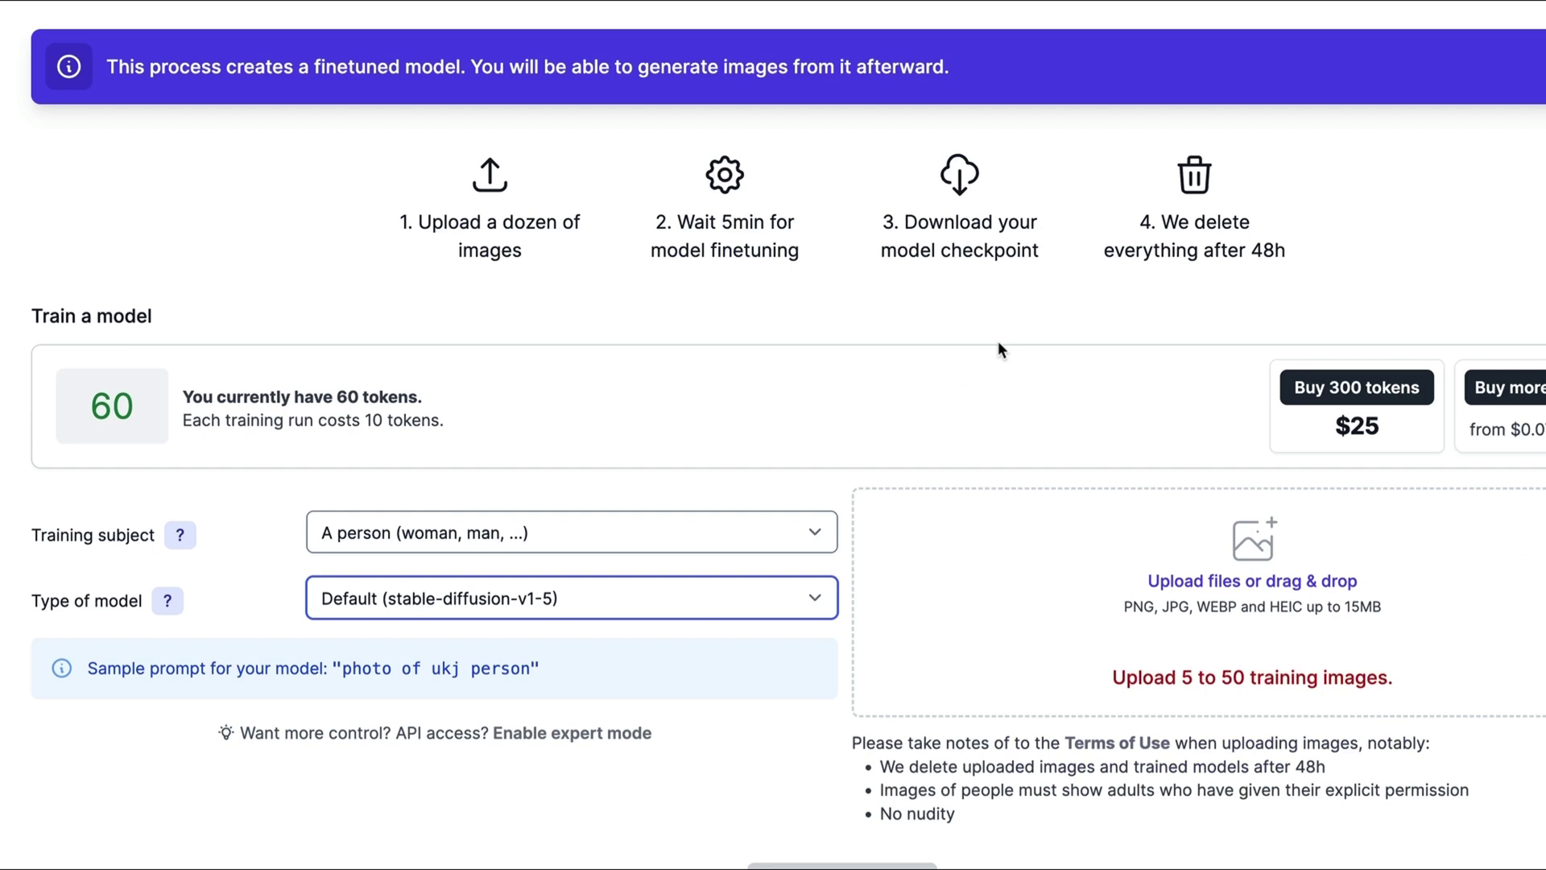
pyautogui.scroll(-5, 1051, 447)
pyautogui.scroll(8, 983, 414)
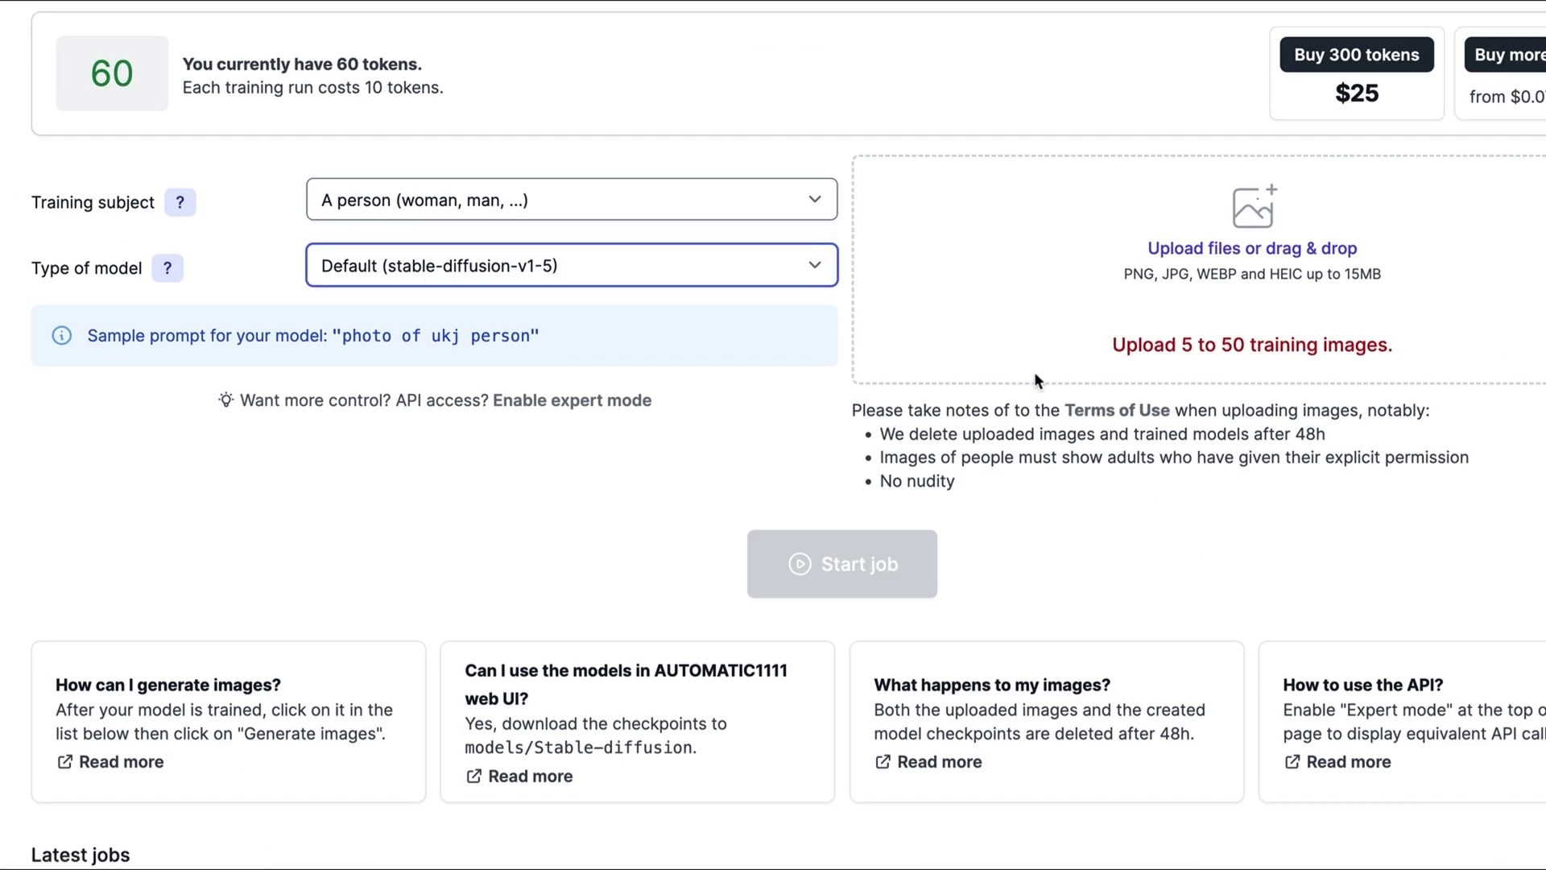
pyautogui.scroll(-9, 1034, 370)
pyautogui.scroll(-5, 1049, 386)
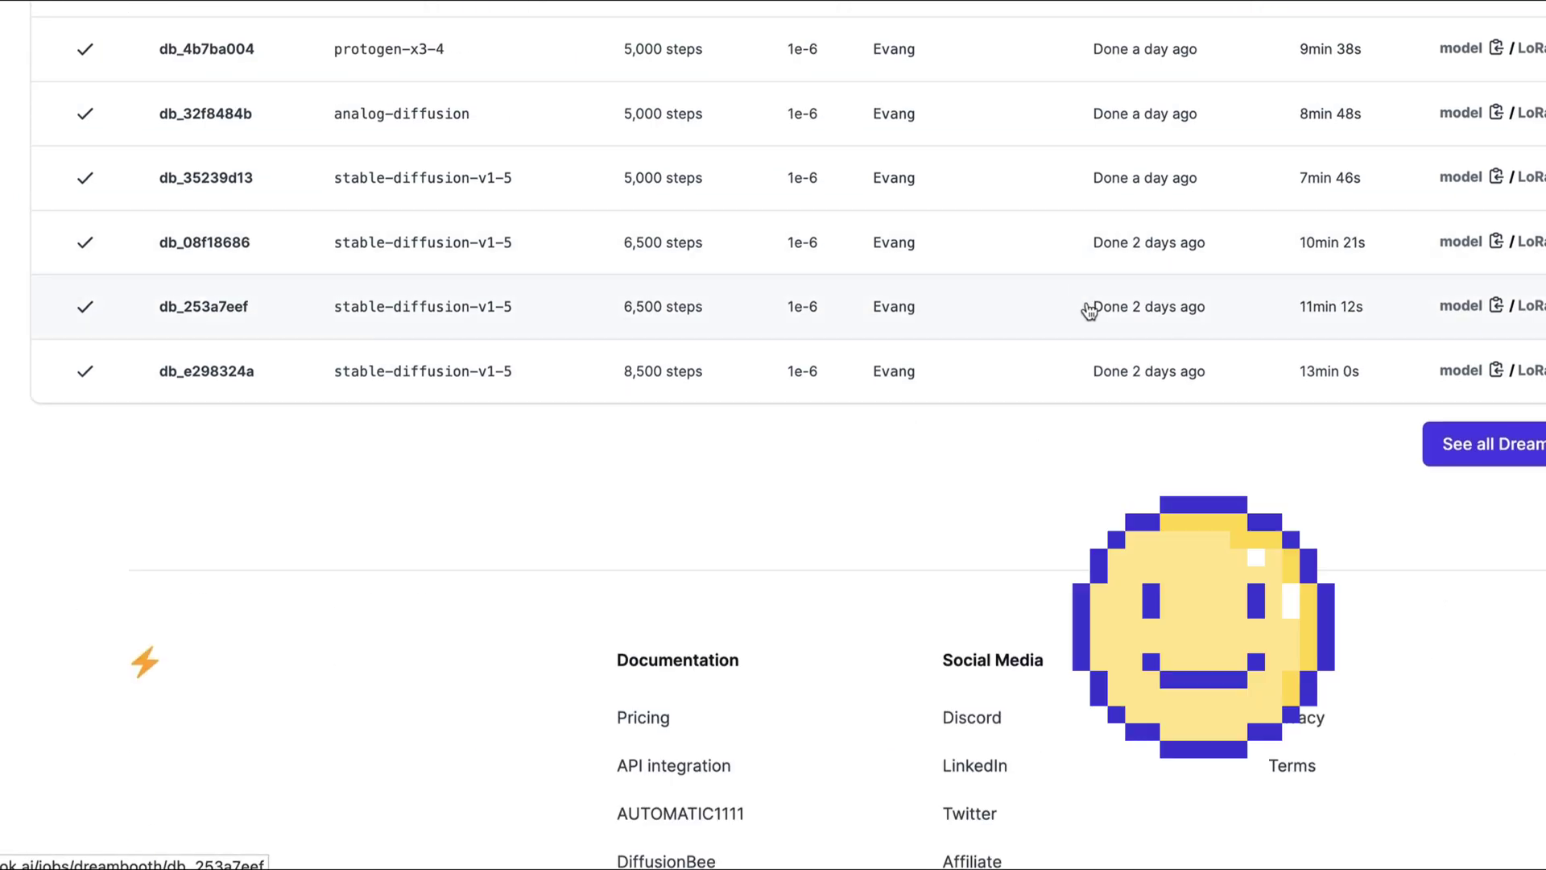
pyautogui.scroll(4, 993, 304)
pyautogui.scroll(6, 790, 396)
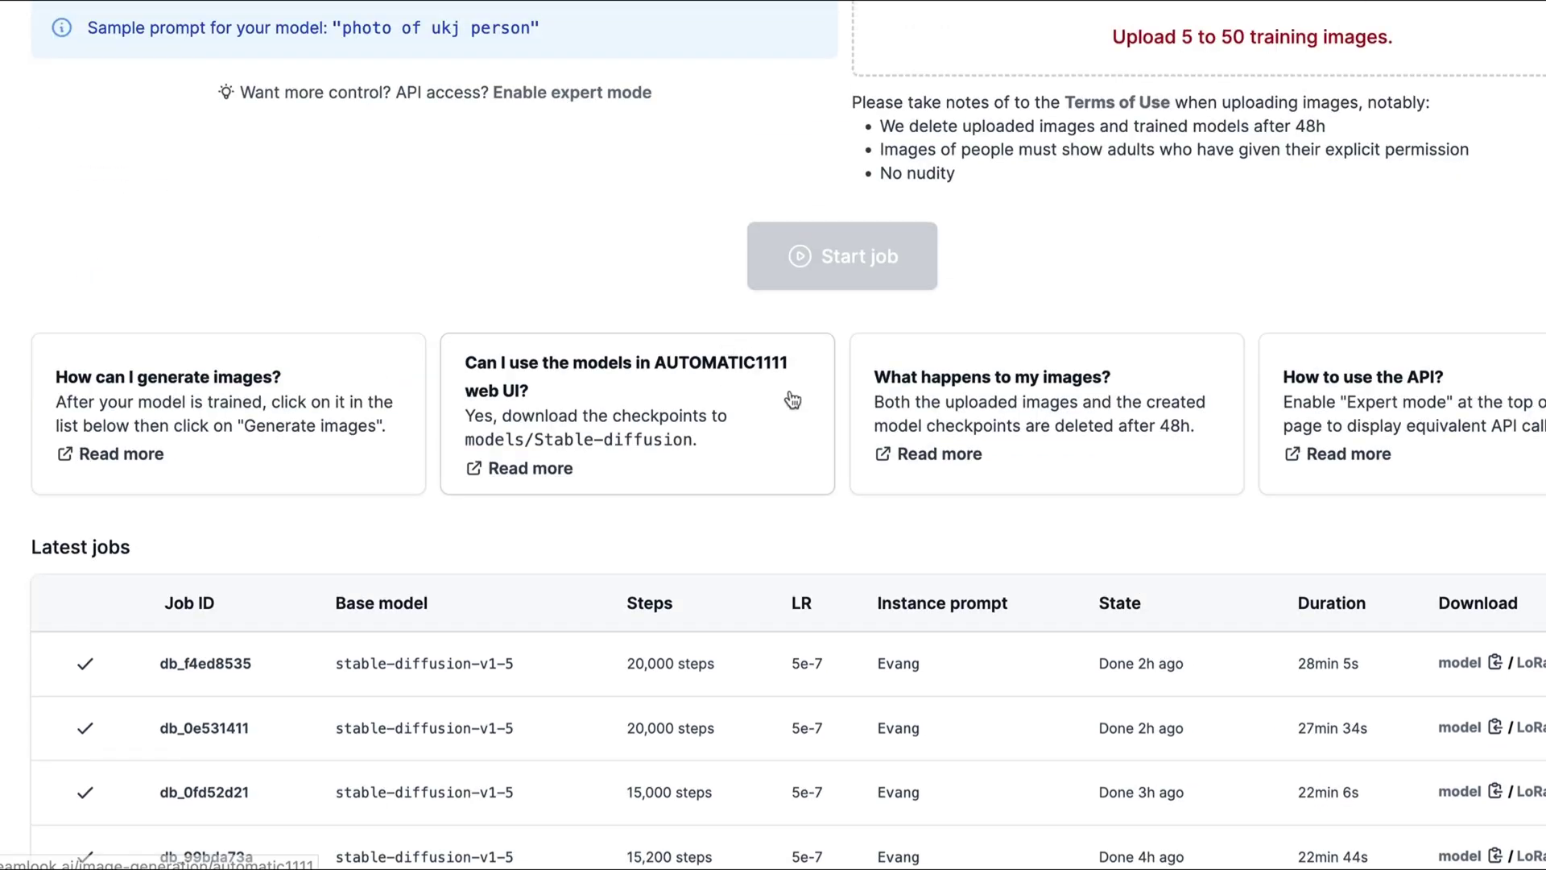
pyautogui.scroll(5, 880, 551)
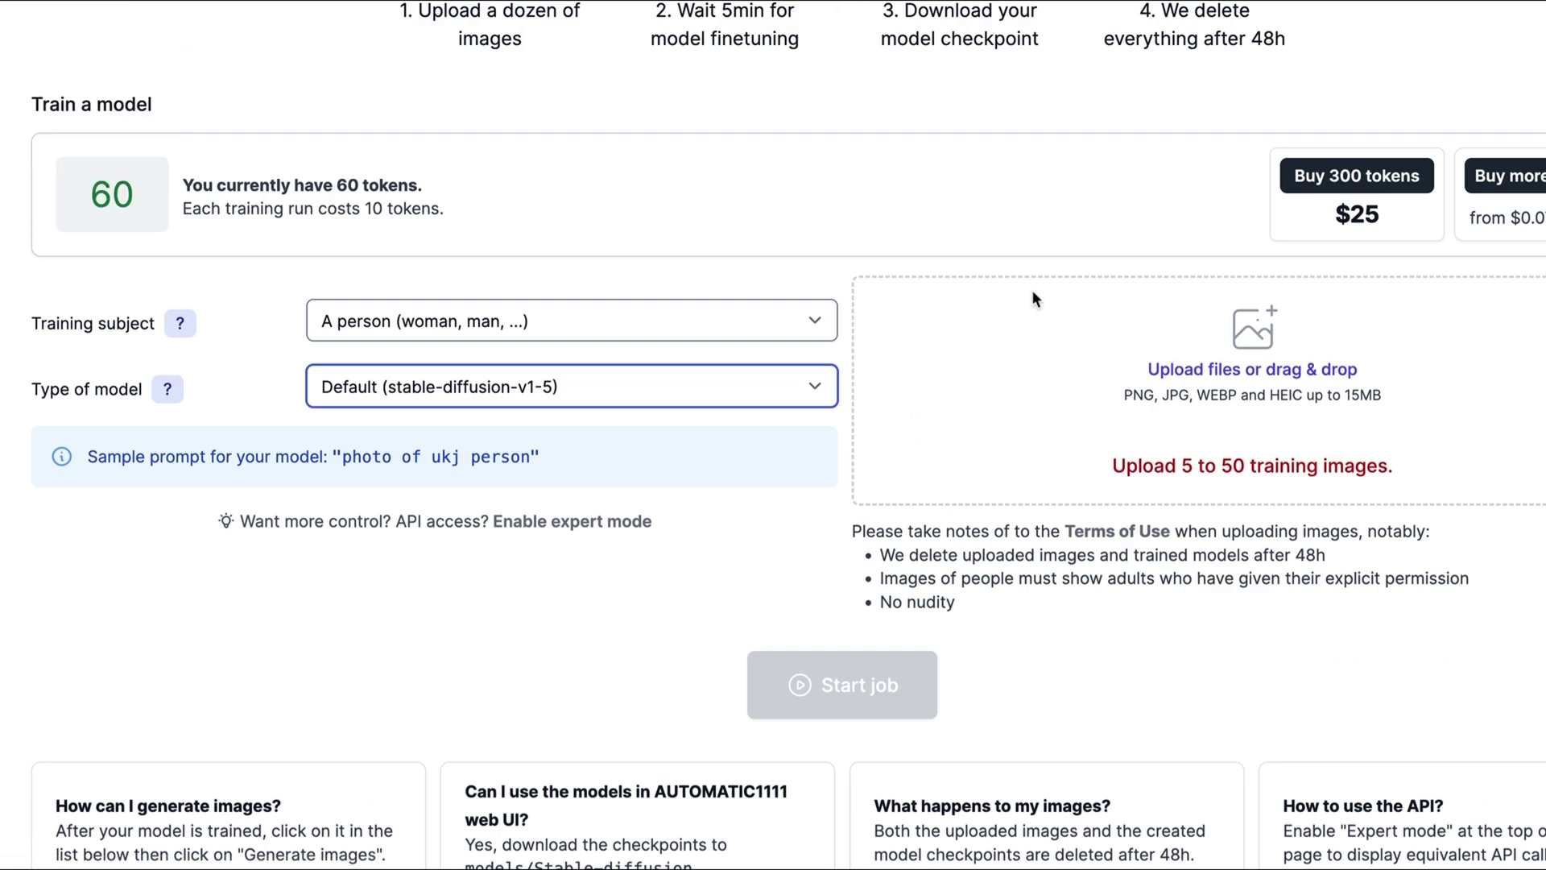
pyautogui.scroll(3, 1034, 298)
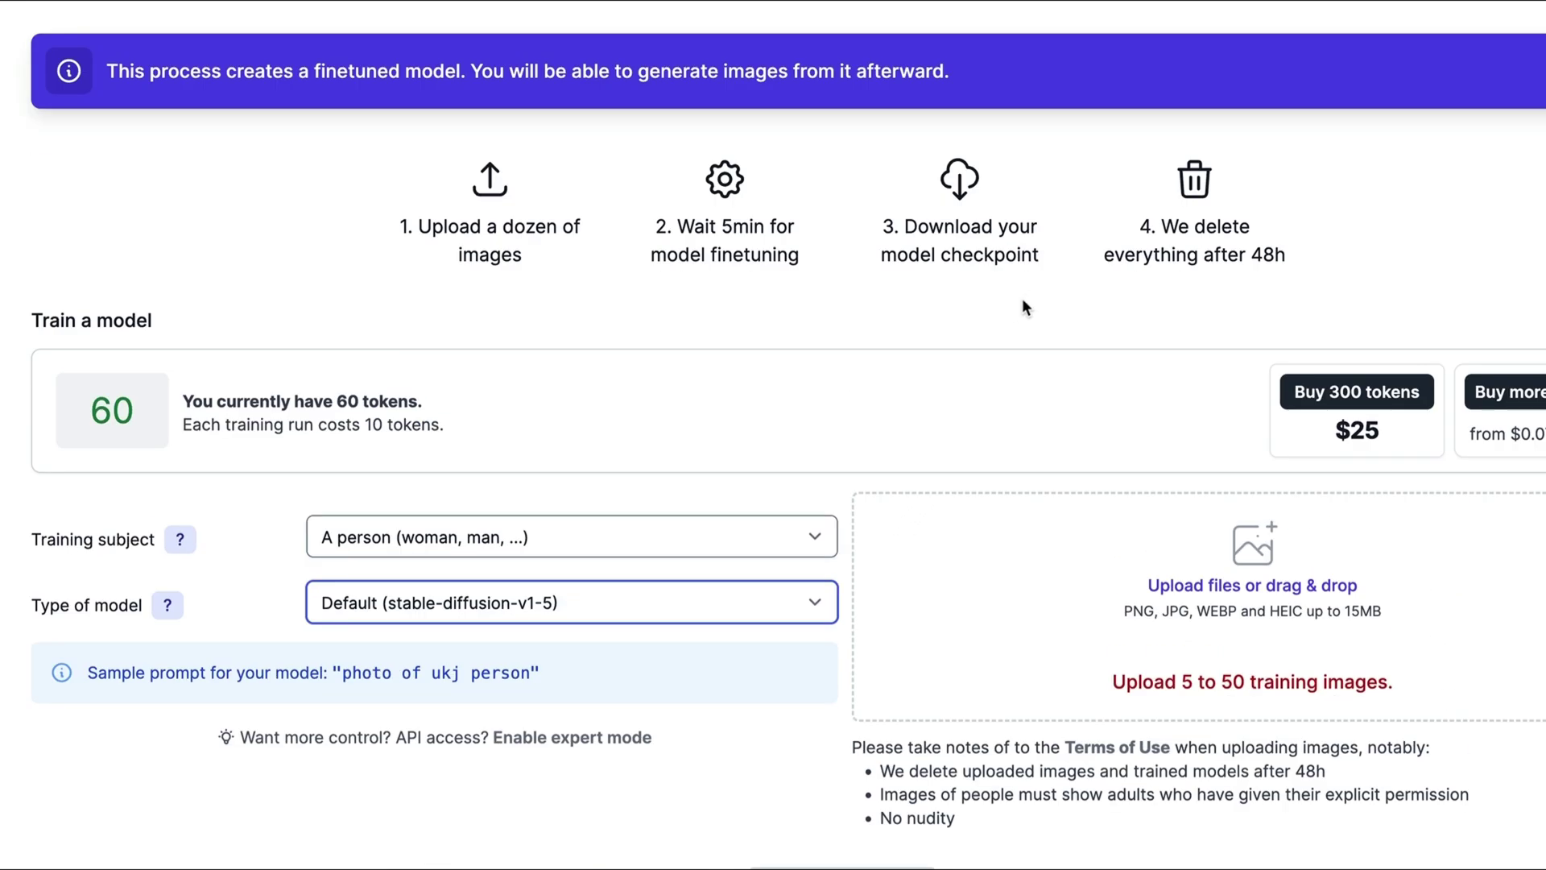
pyautogui.scroll(1, 1015, 305)
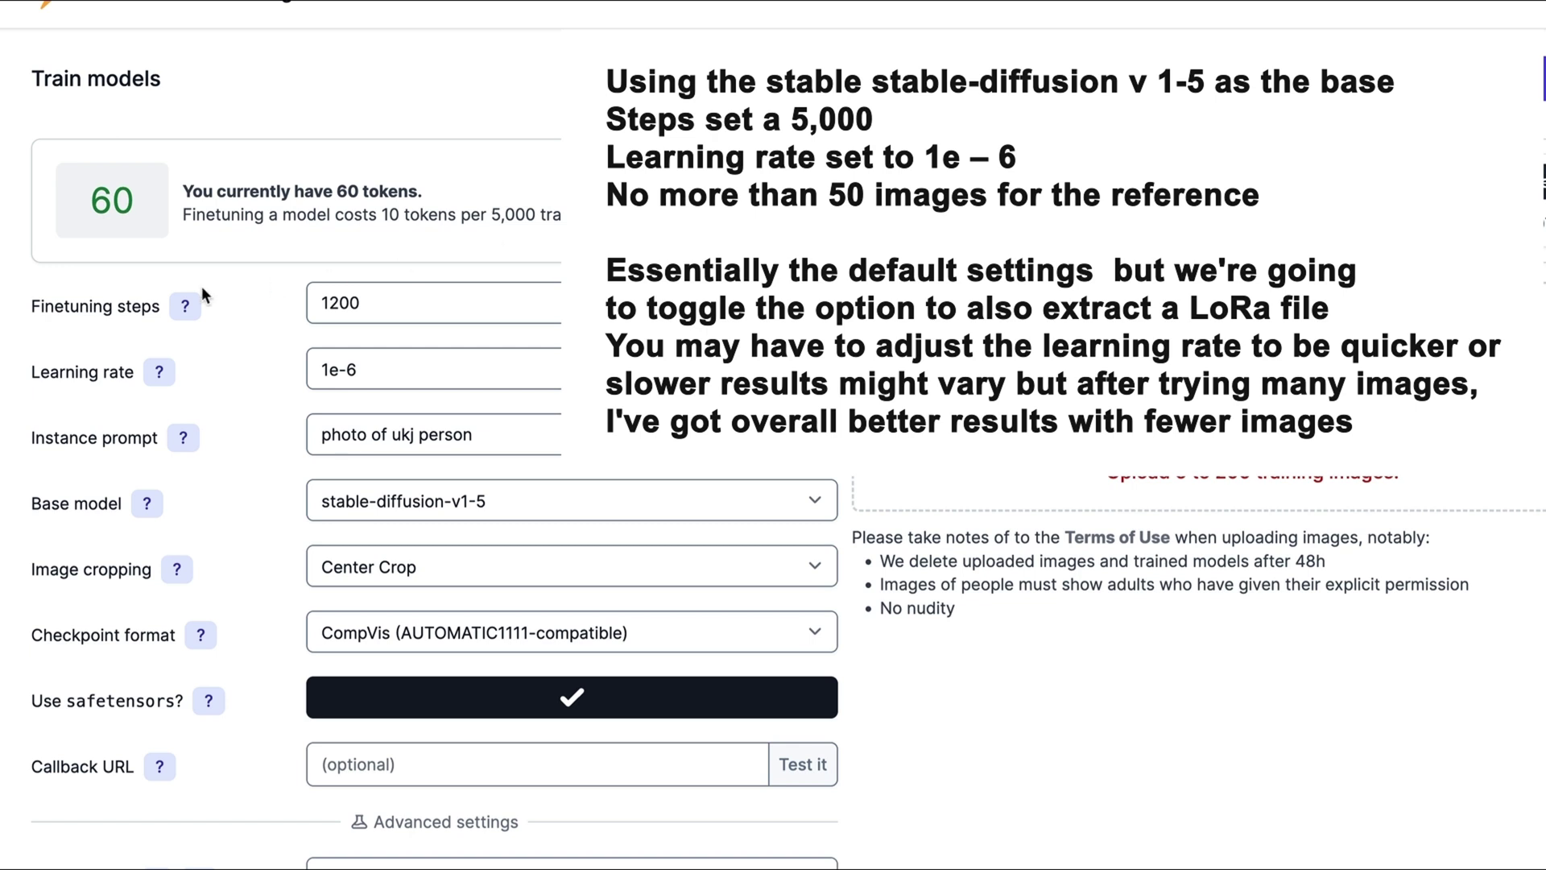
# Step: Choose realistic-vision-v3-0 as the base model
pyautogui.moveTo(185, 306)
pyautogui.scroll(-8, 564, 524)
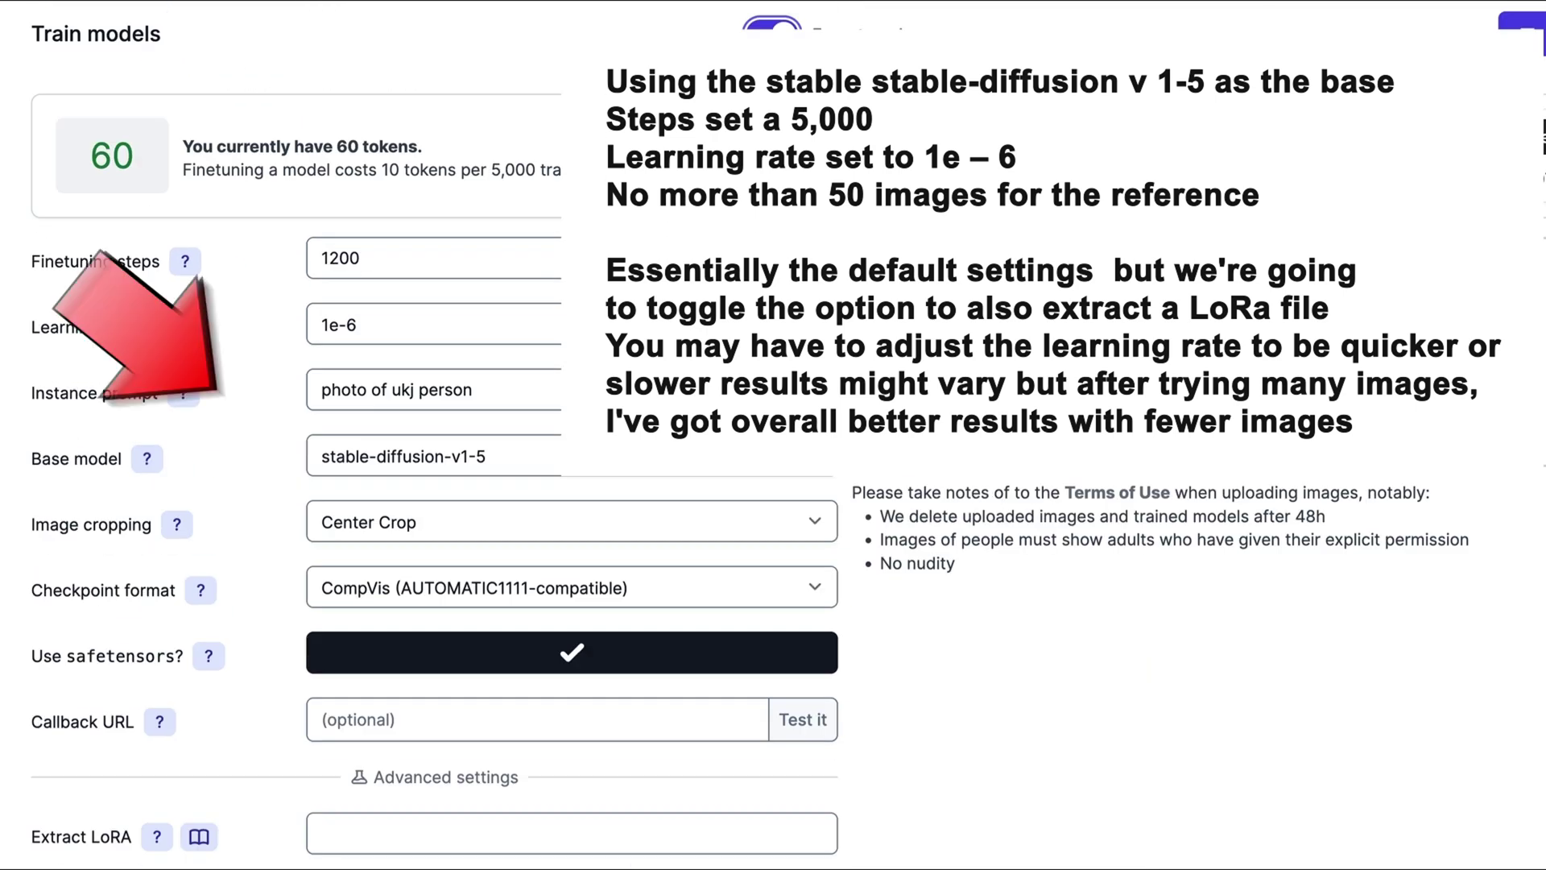
pyautogui.click(425, 452)
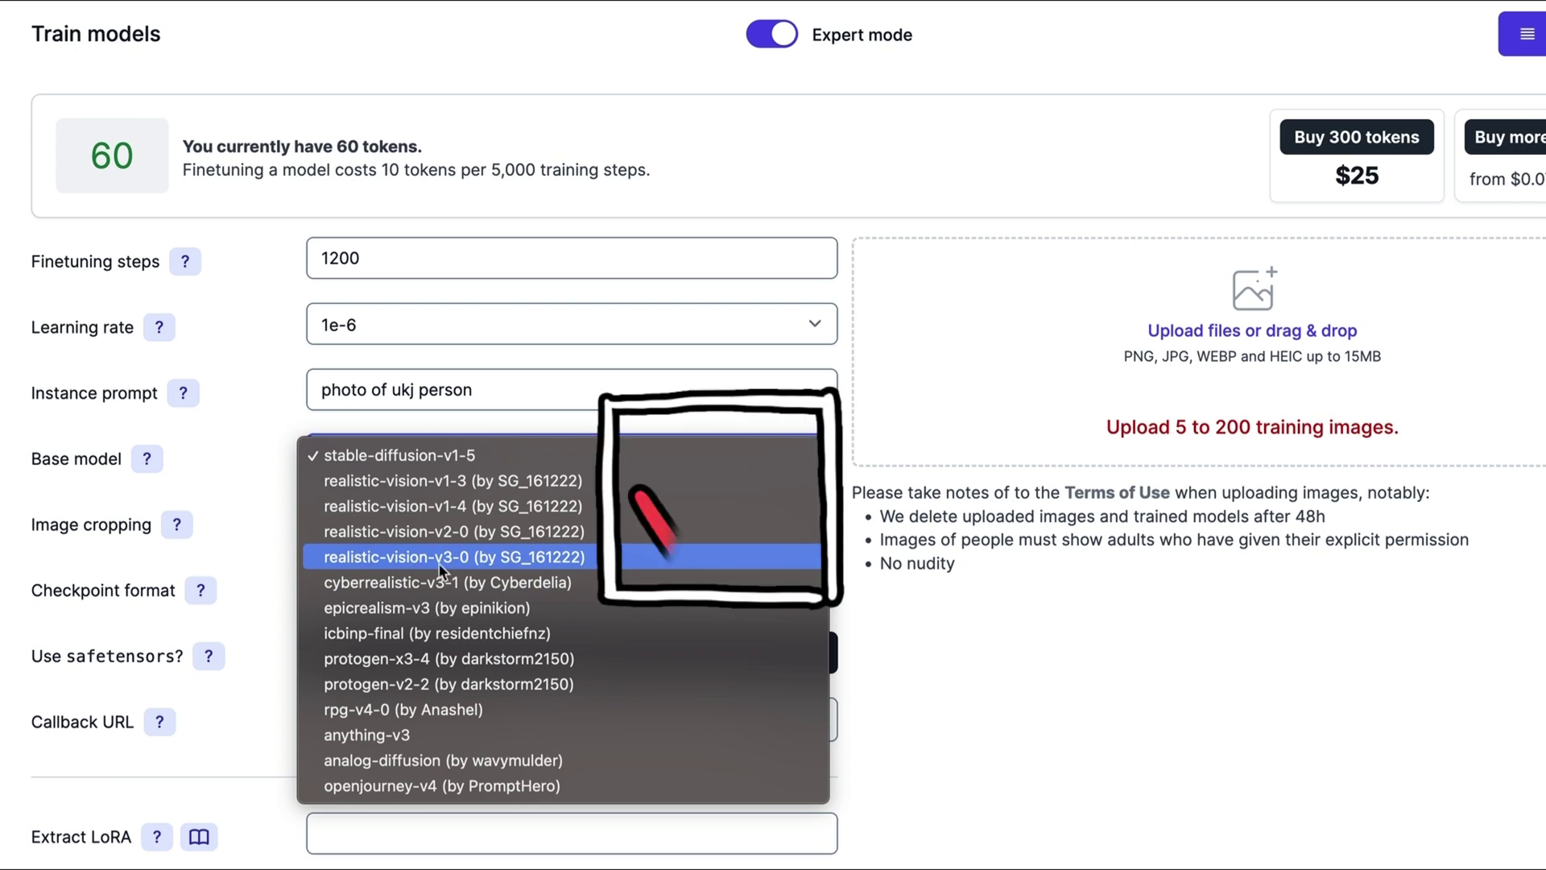
pyautogui.click(464, 558)
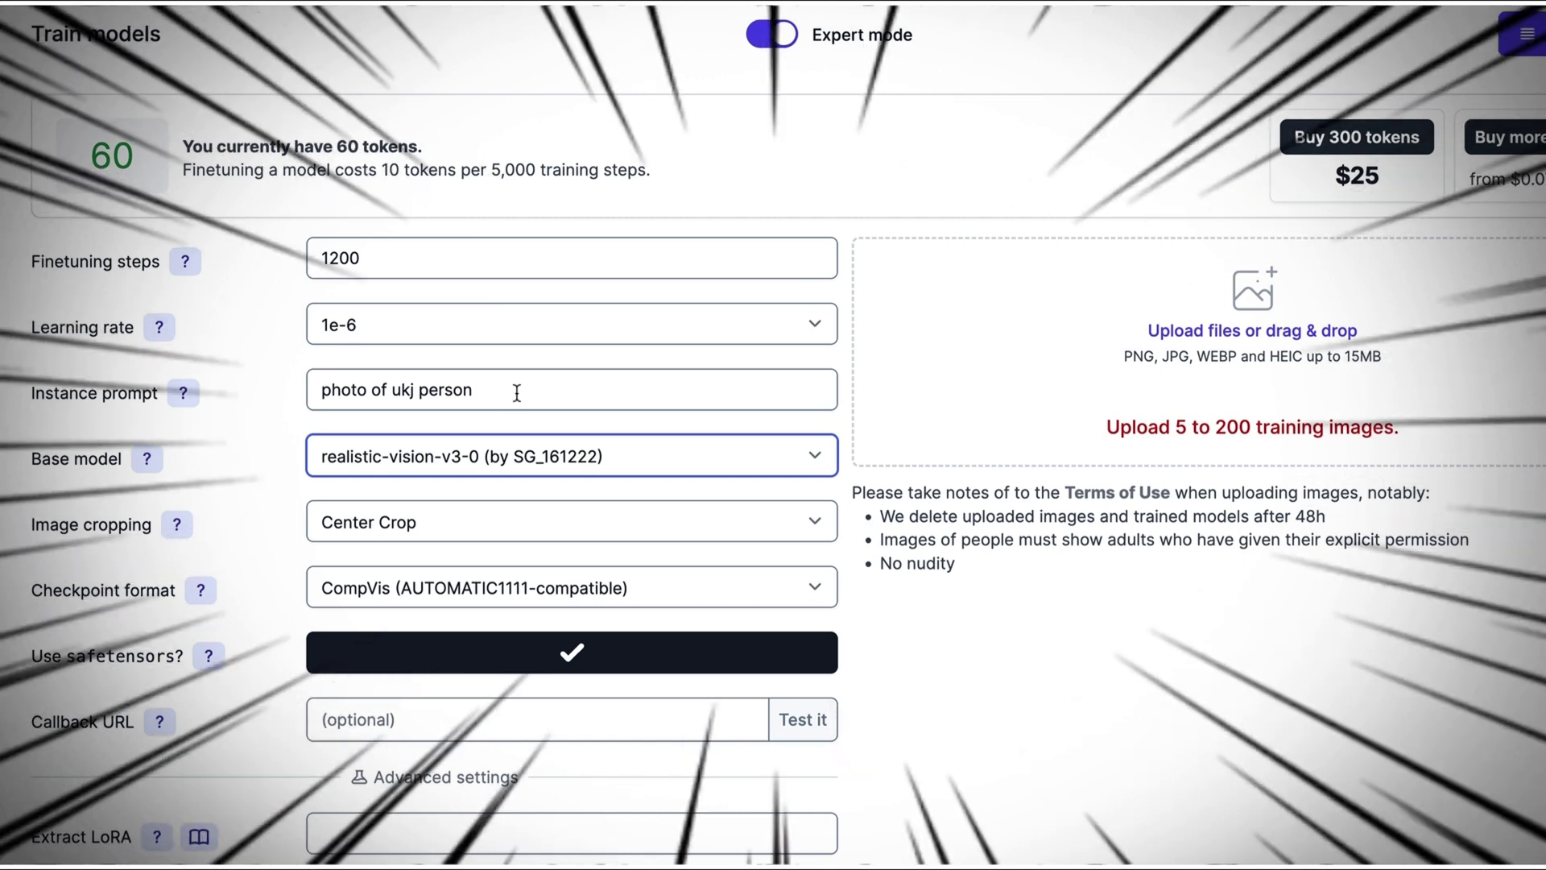
# Step: Replace the instance prompt 'photo of ukj person' with a short name-based trigger word
pyautogui.moveTo(516, 392); pyautogui.dragTo(200, 387)
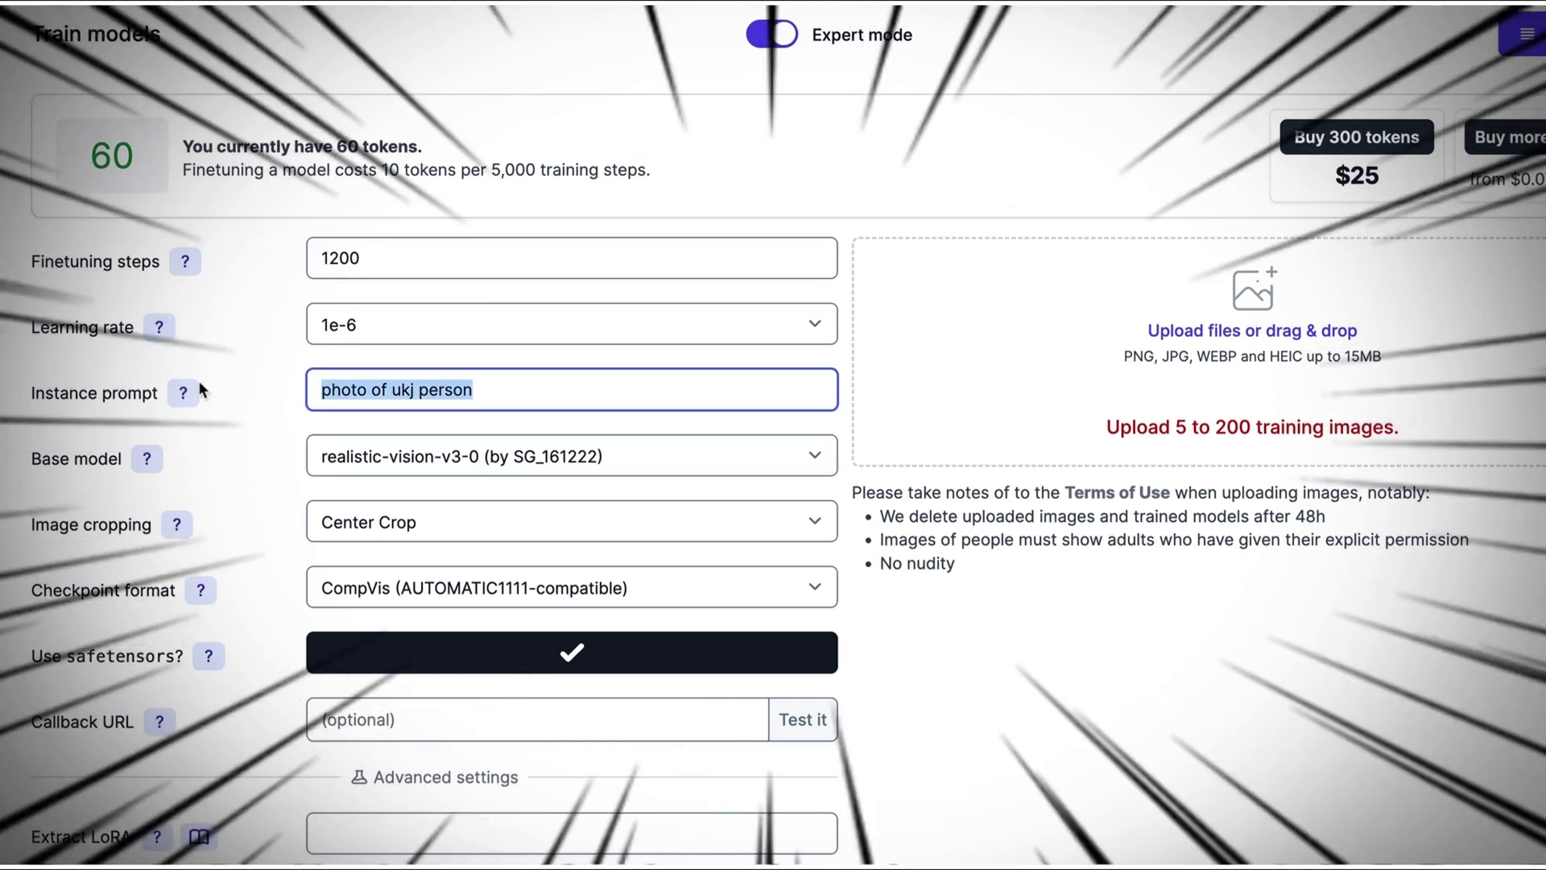
pyautogui.write('Evang')
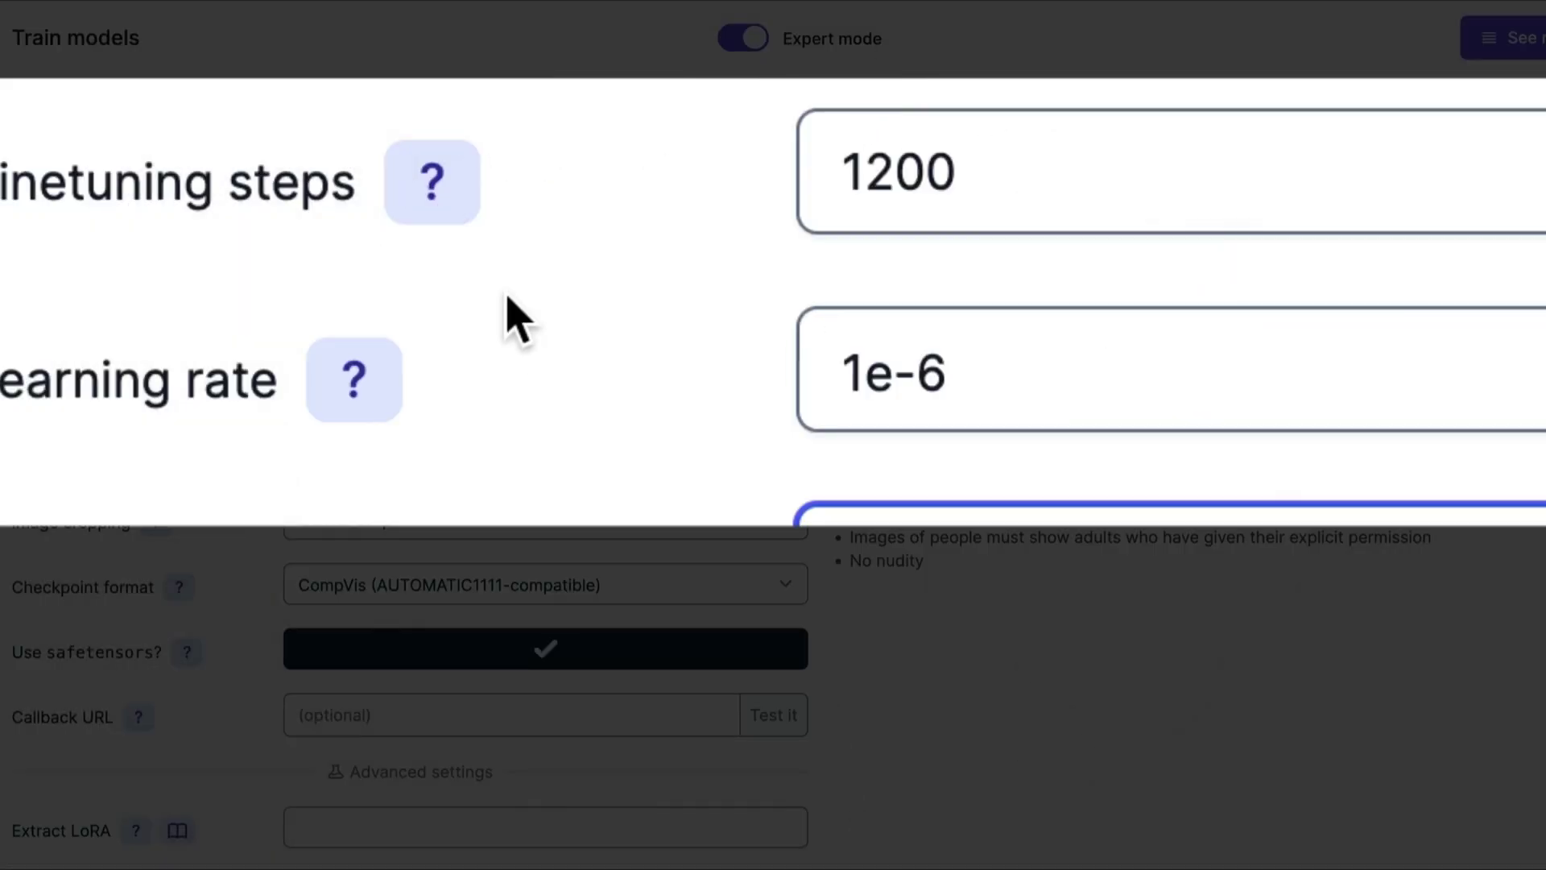
pyautogui.moveTo(186, 263)
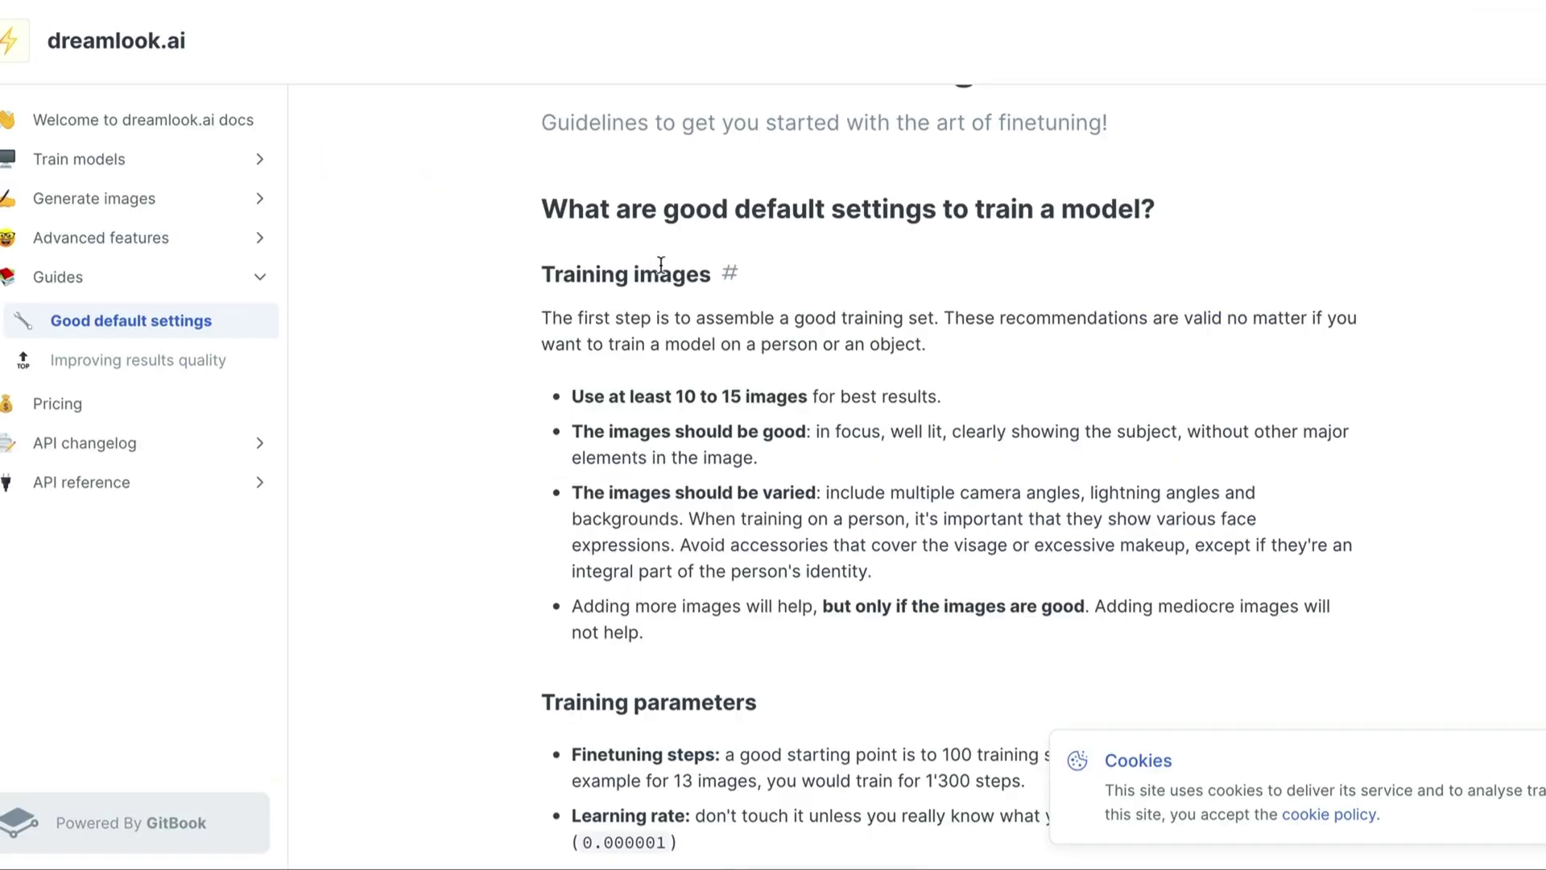
# Step: Read the guide's training parameter recommendations, highlighting the 13-images step example
pyautogui.scroll(-2, 667, 286)
pyautogui.scroll(-4, 667, 286)
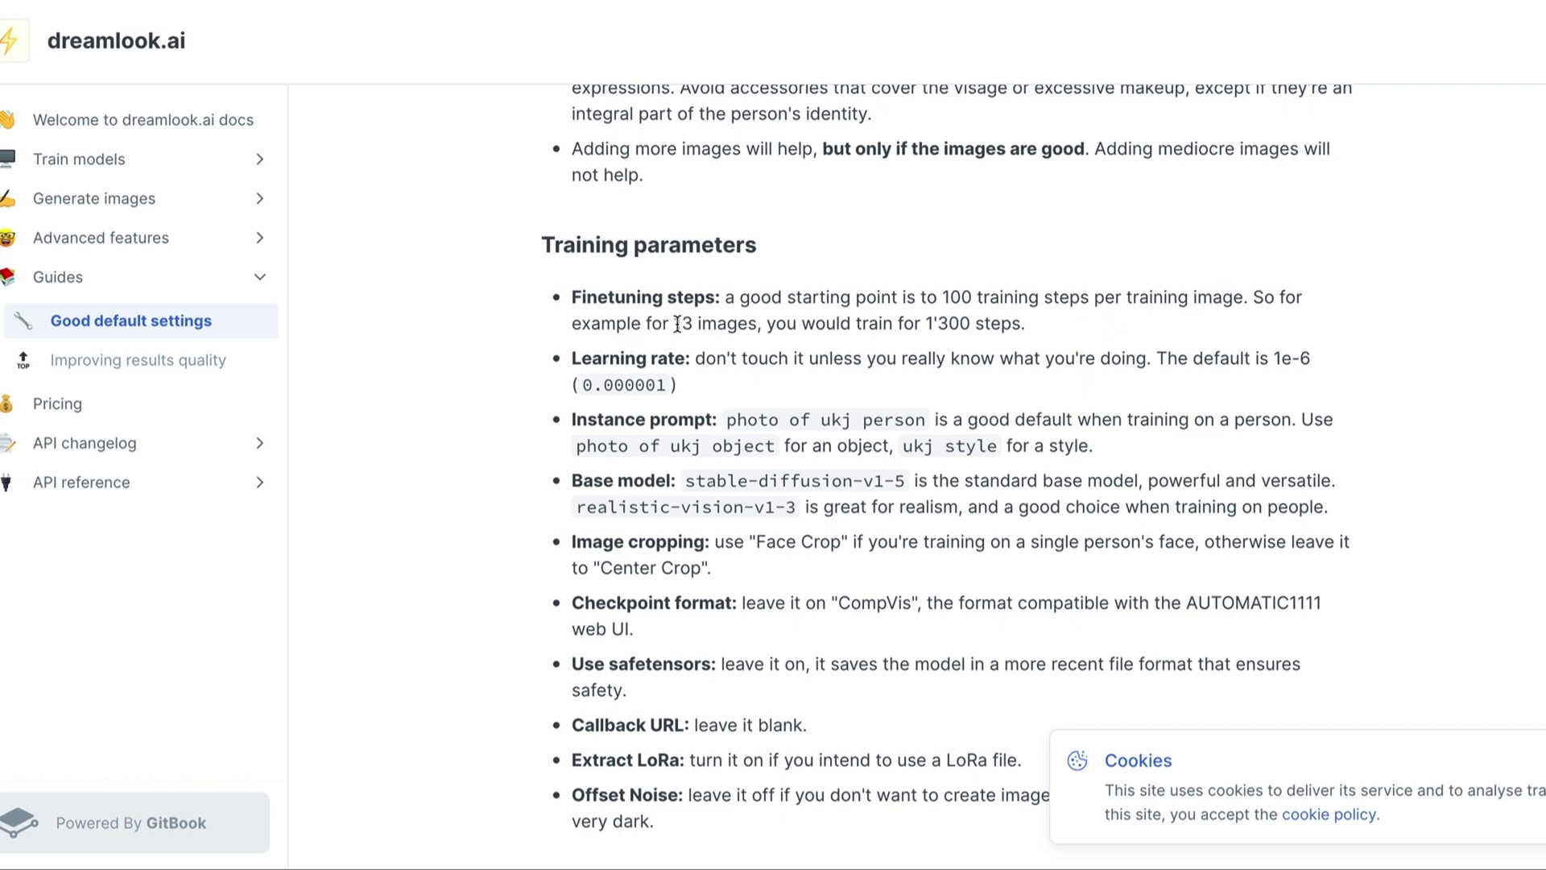
pyautogui.moveTo(678, 323); pyautogui.dragTo(742, 325)
pyautogui.click(911, 331)
pyautogui.scroll(5, 705, 326)
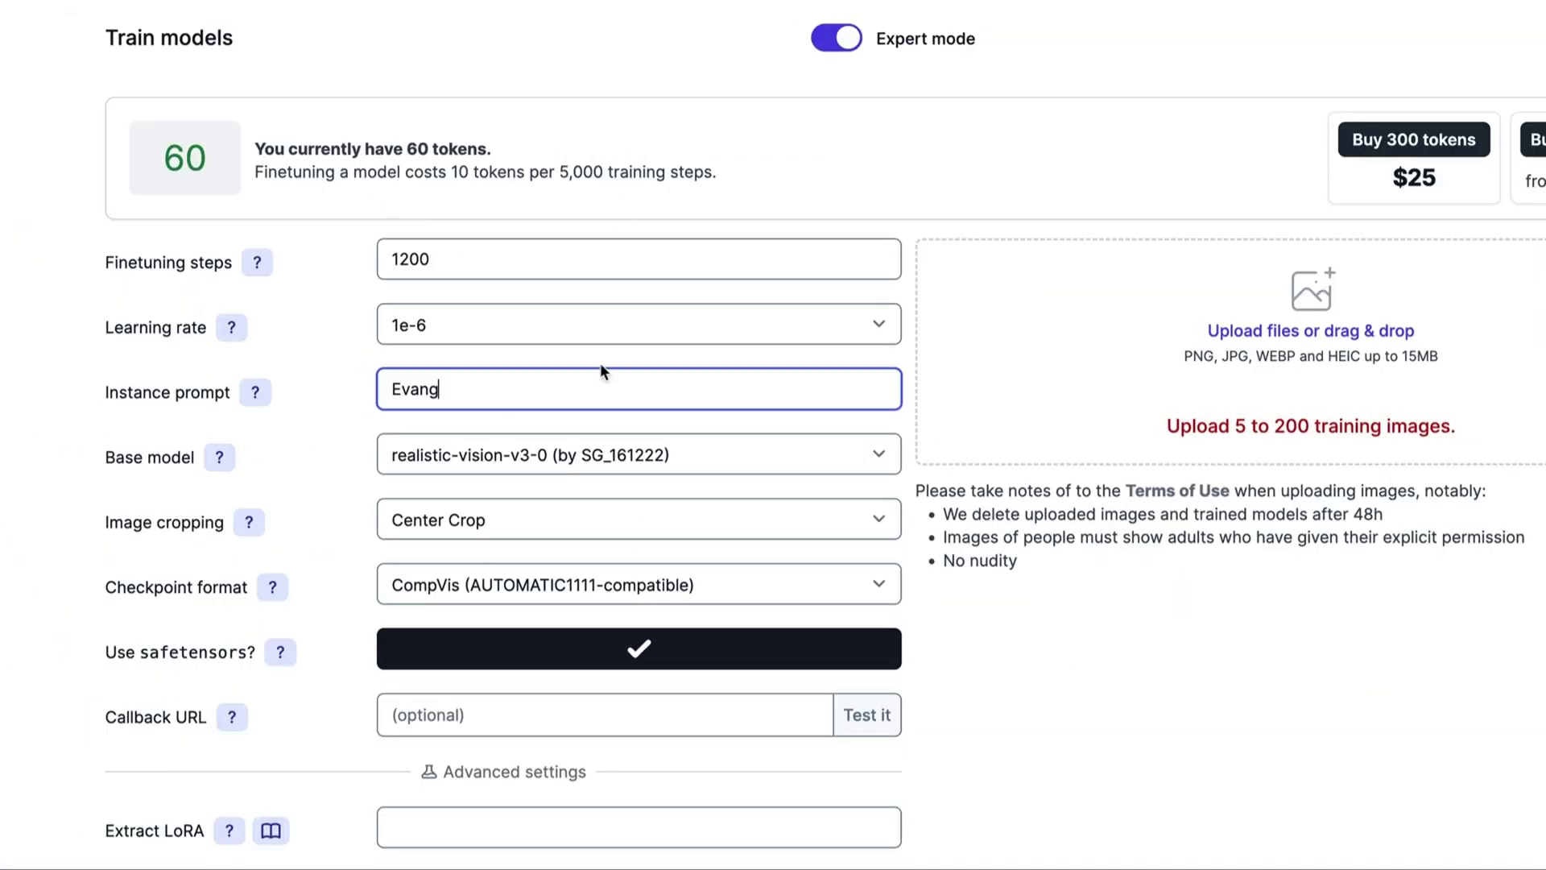
# Step: Review the Learning rate options and leave it at 1e-6
pyautogui.click(420, 330)
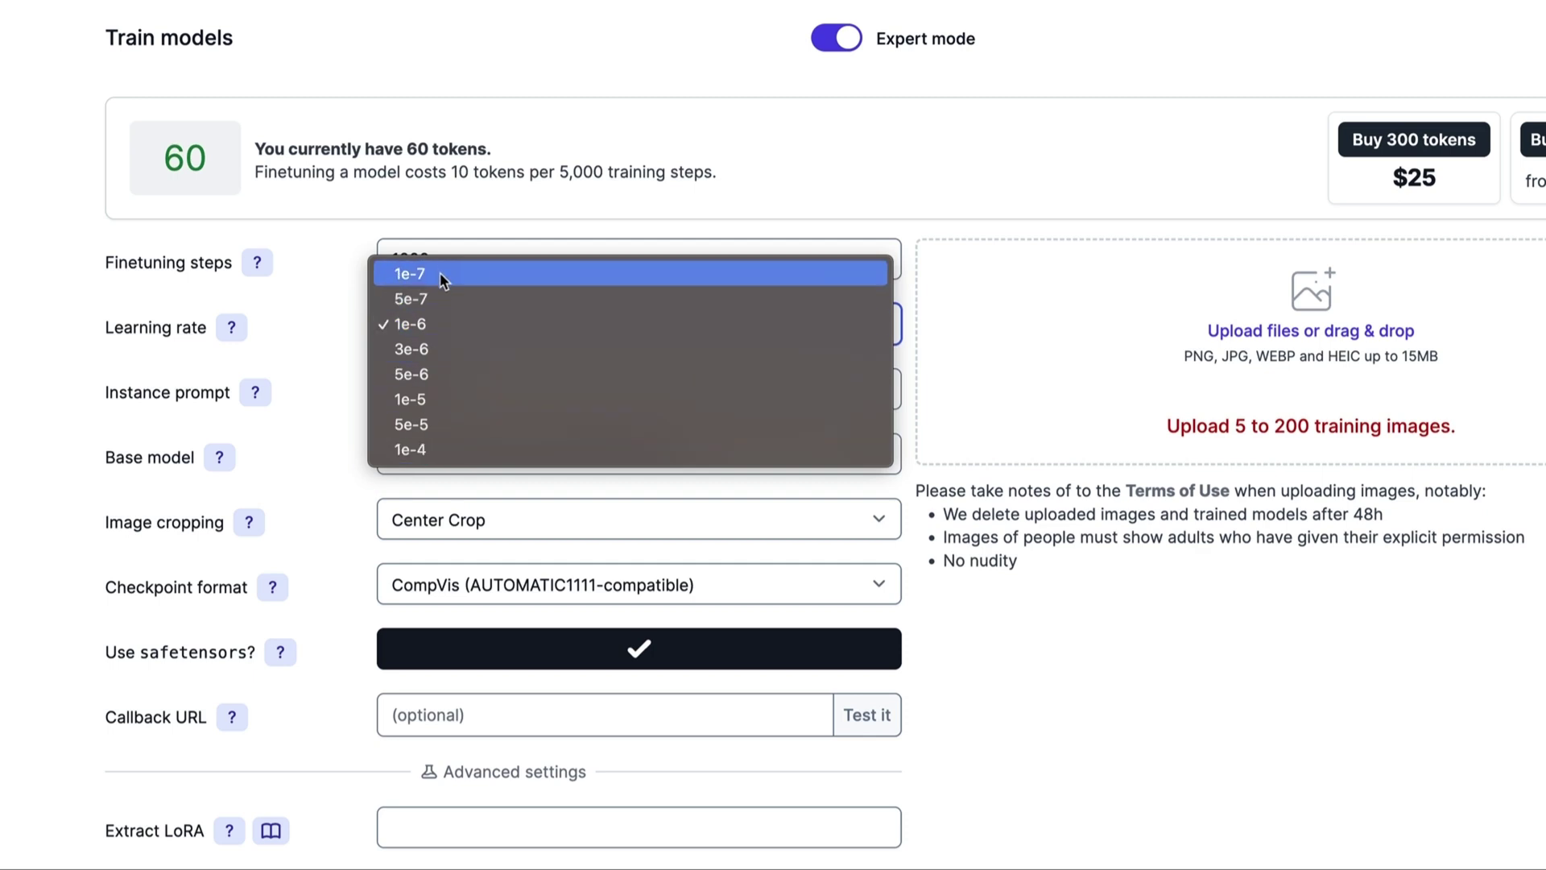
pyautogui.click(286, 318)
pyautogui.moveTo(232, 333)
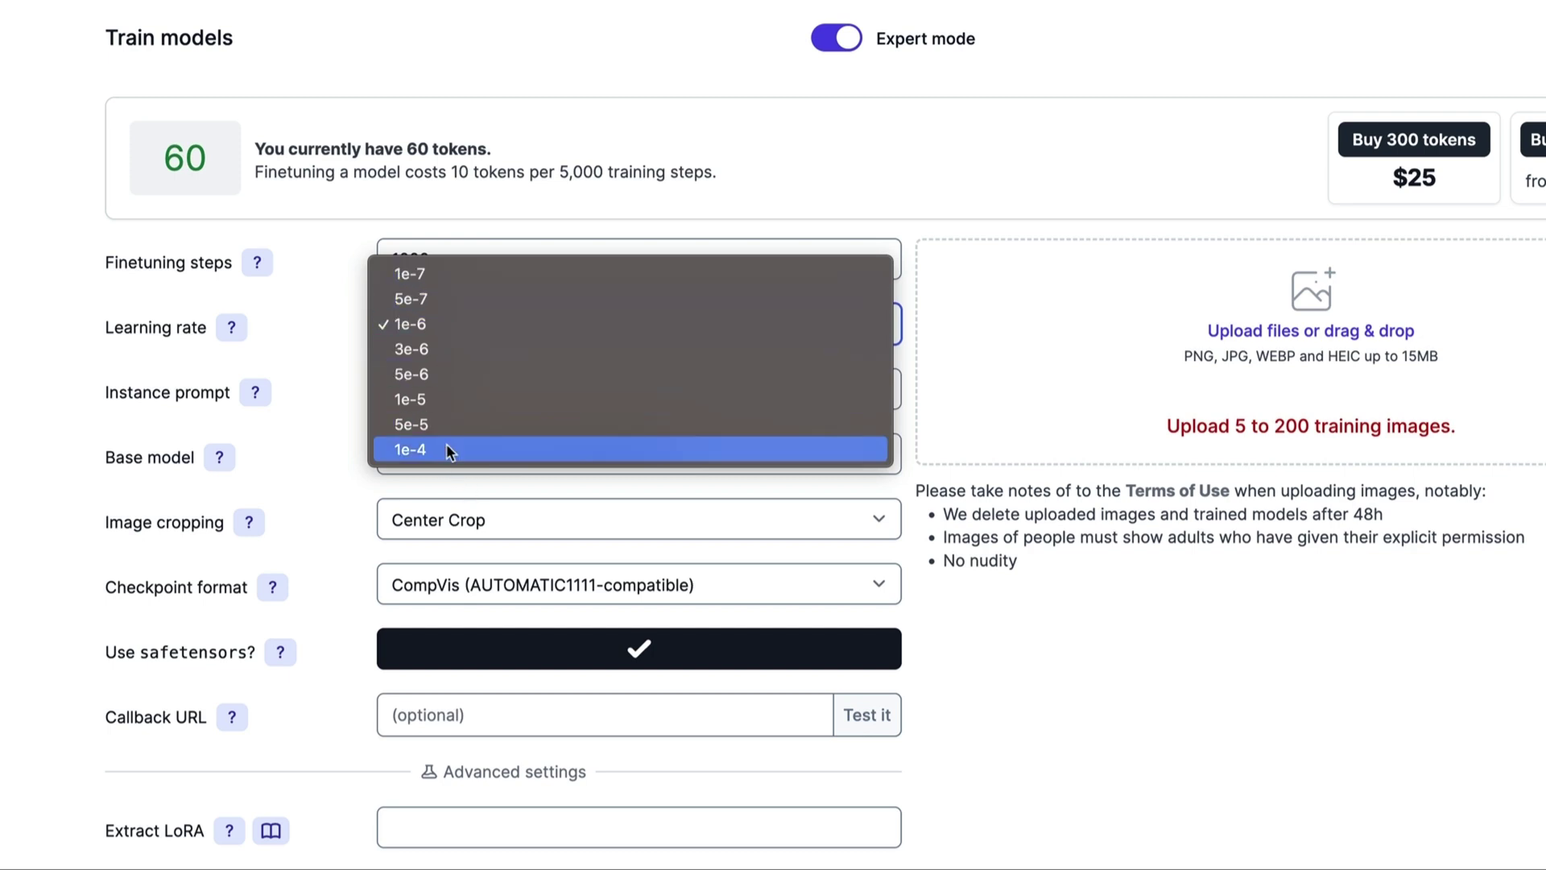
pyautogui.click(307, 330)
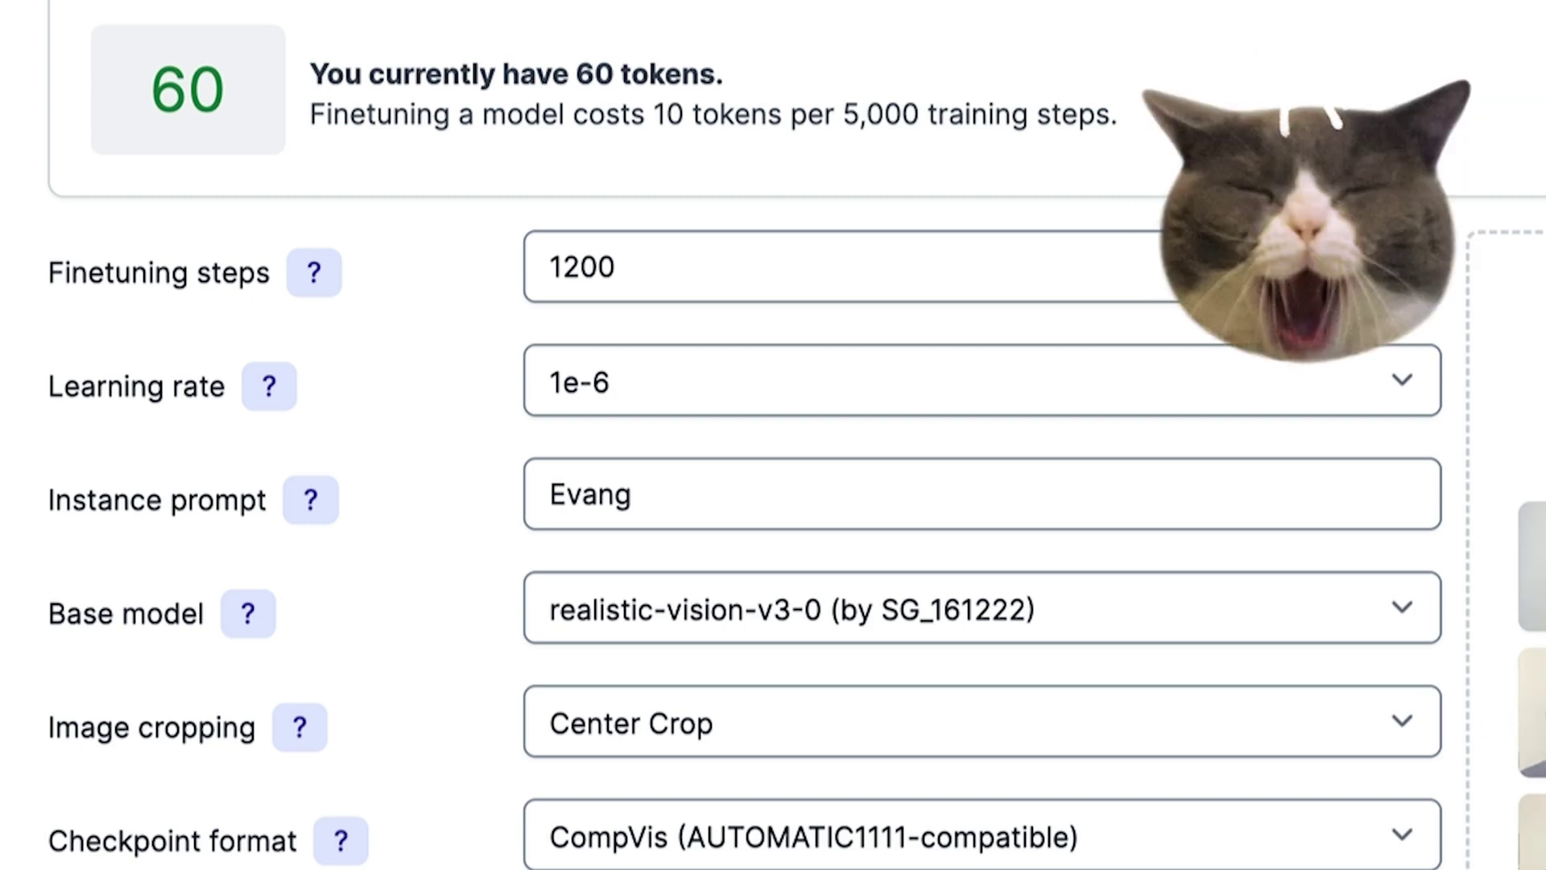
pyautogui.scroll(-5, 982, 483)
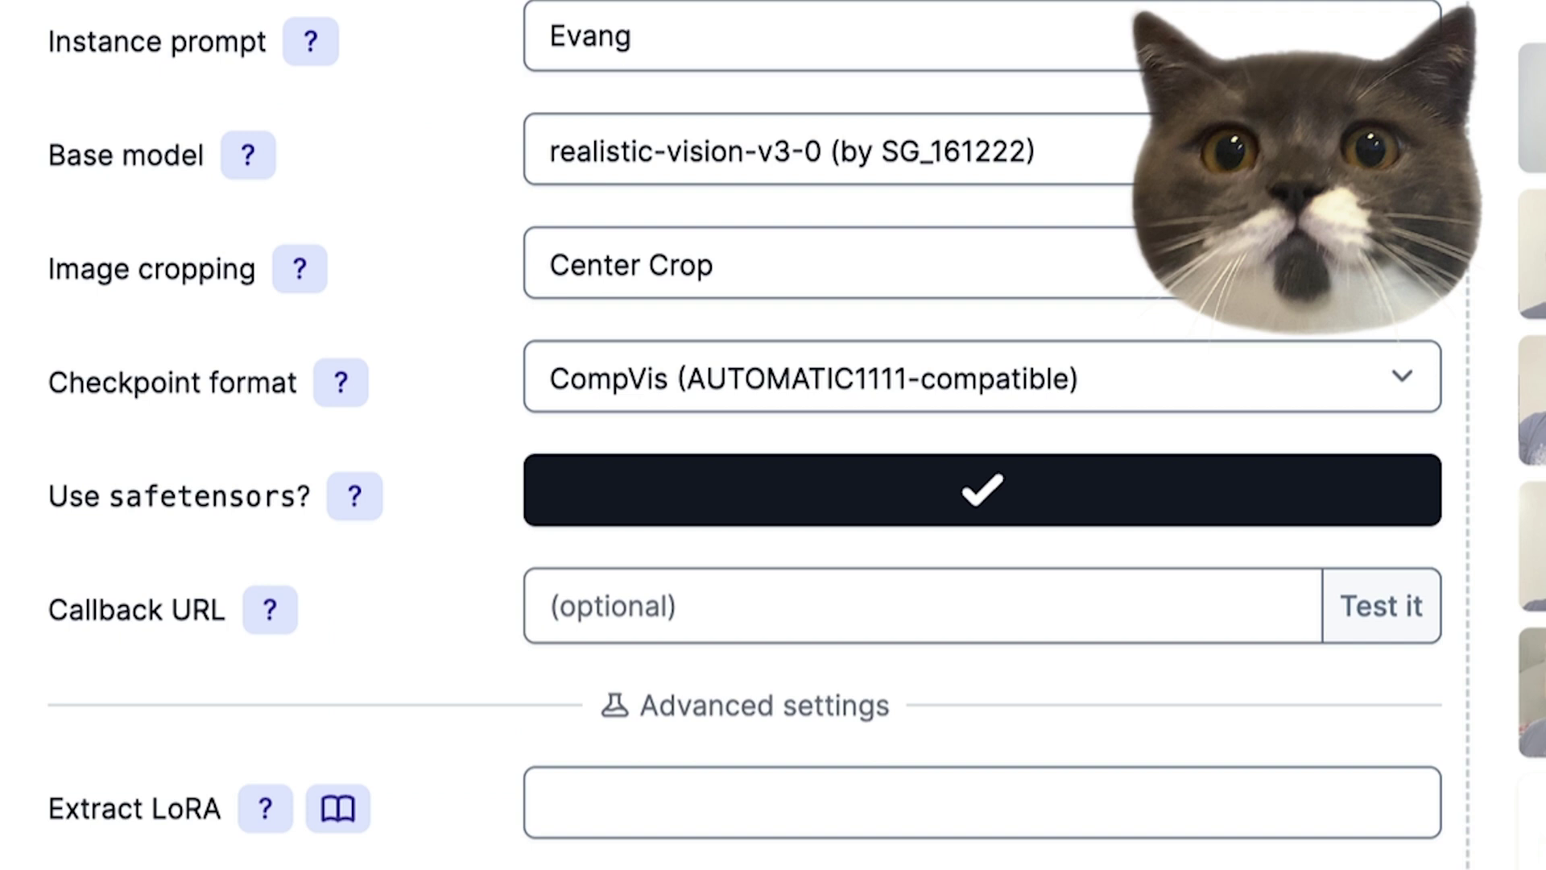
pyautogui.scroll(5, 1269, 231)
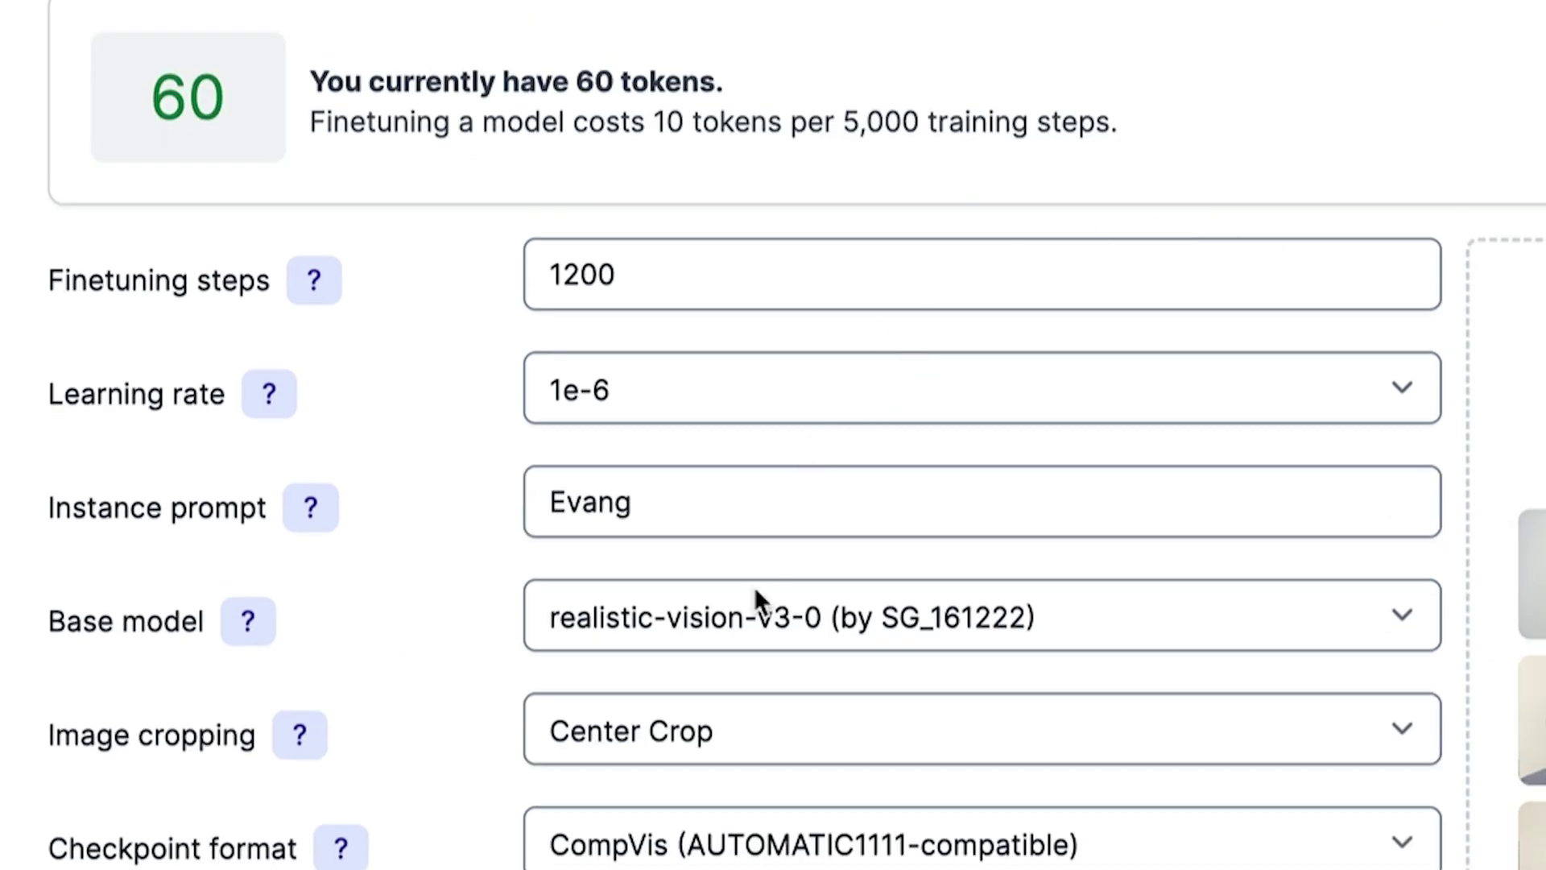
pyautogui.click(690, 749)
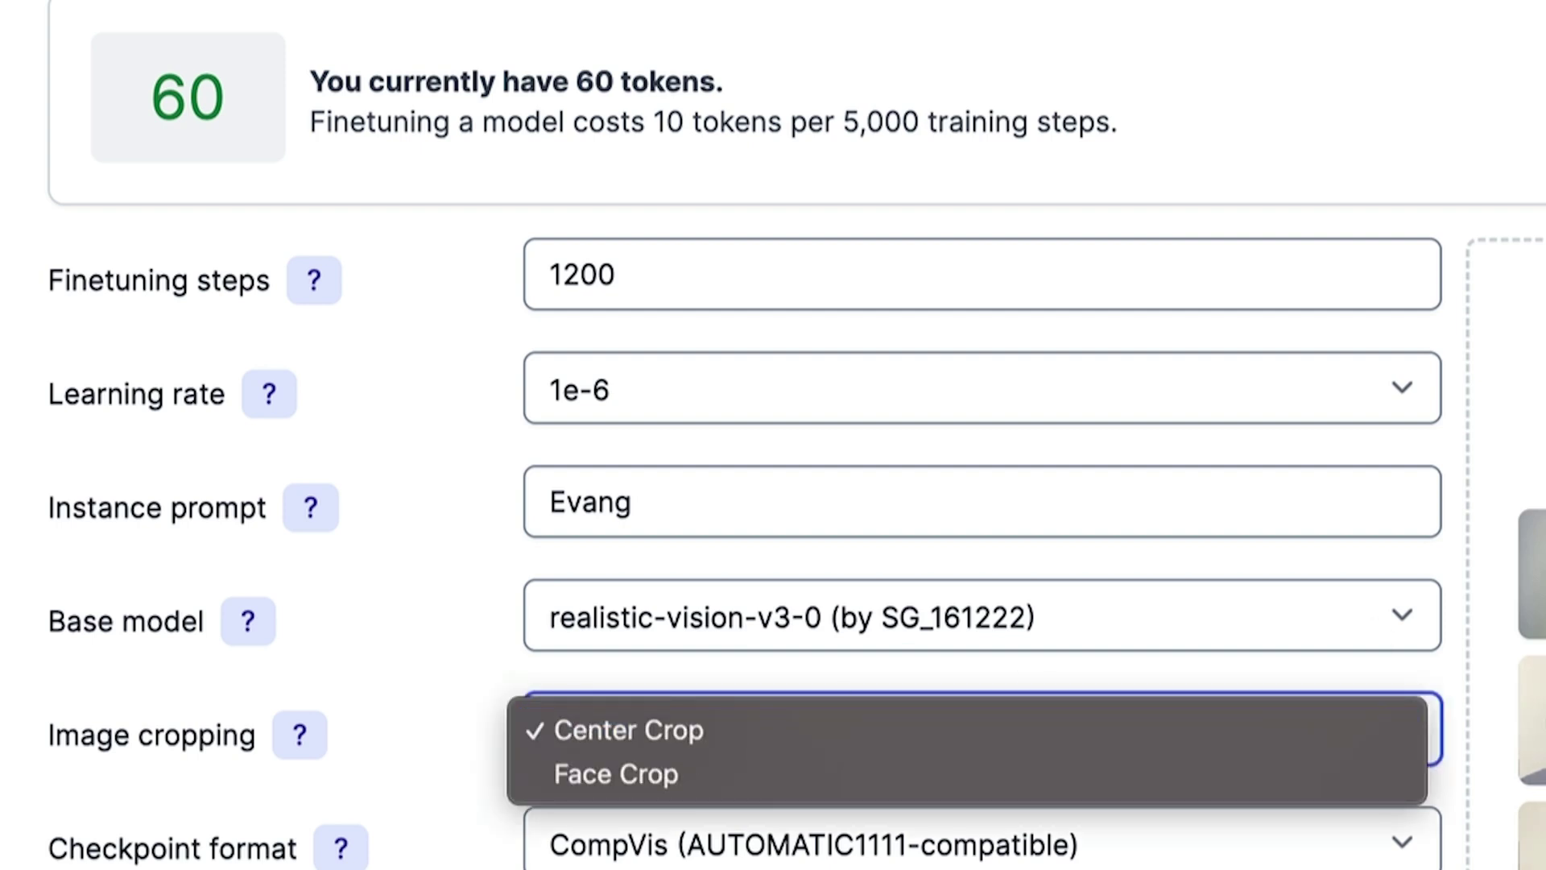
pyautogui.press('Escape')
pyautogui.scroll(-3, 795, 435)
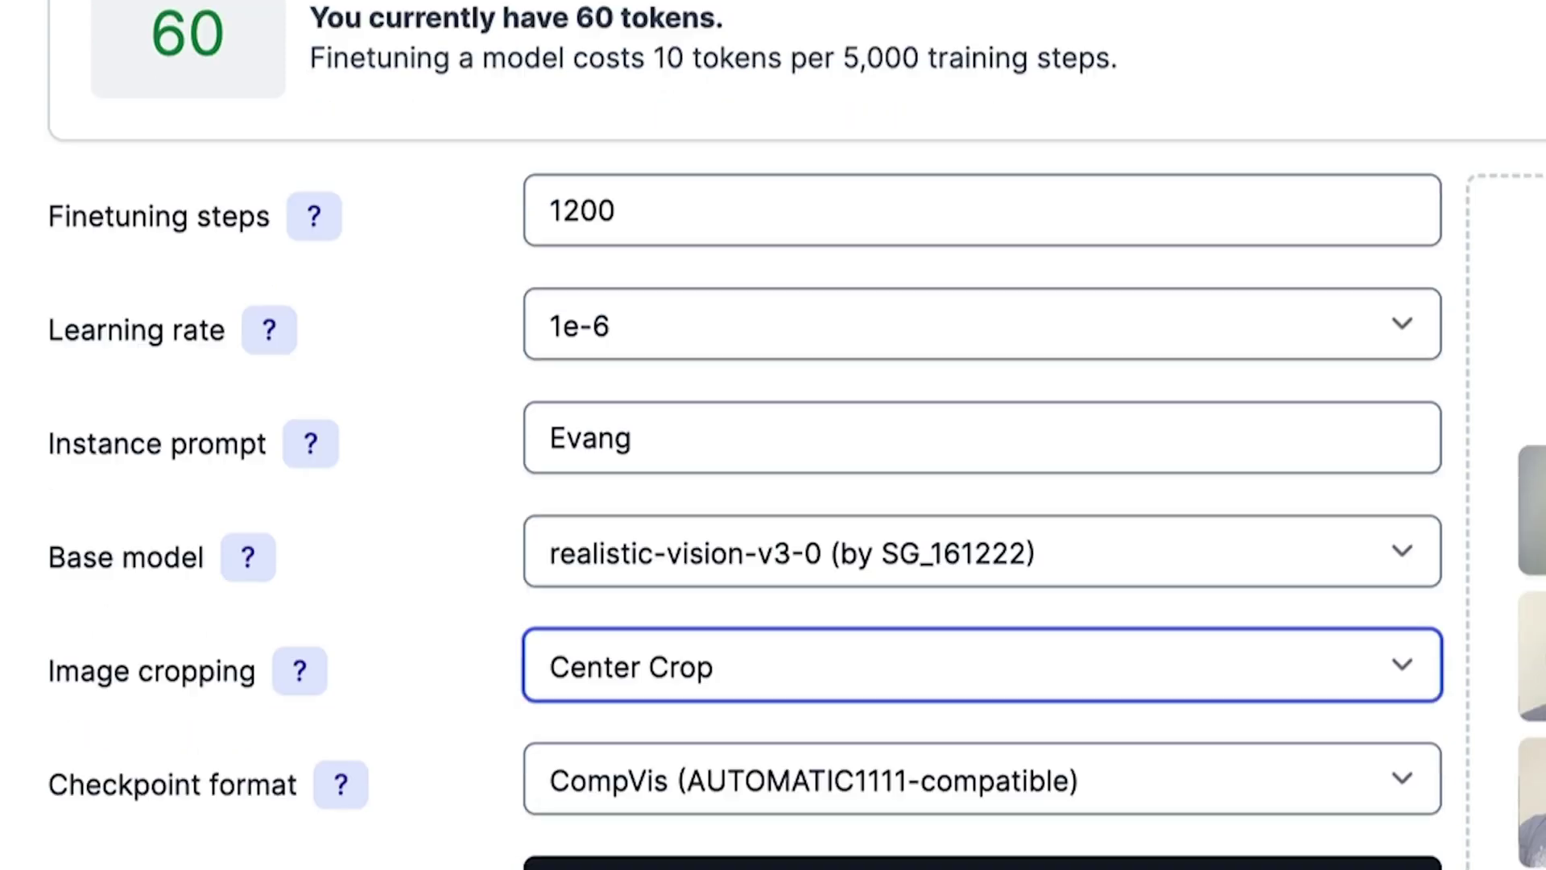
pyautogui.scroll(-8, 773, 434)
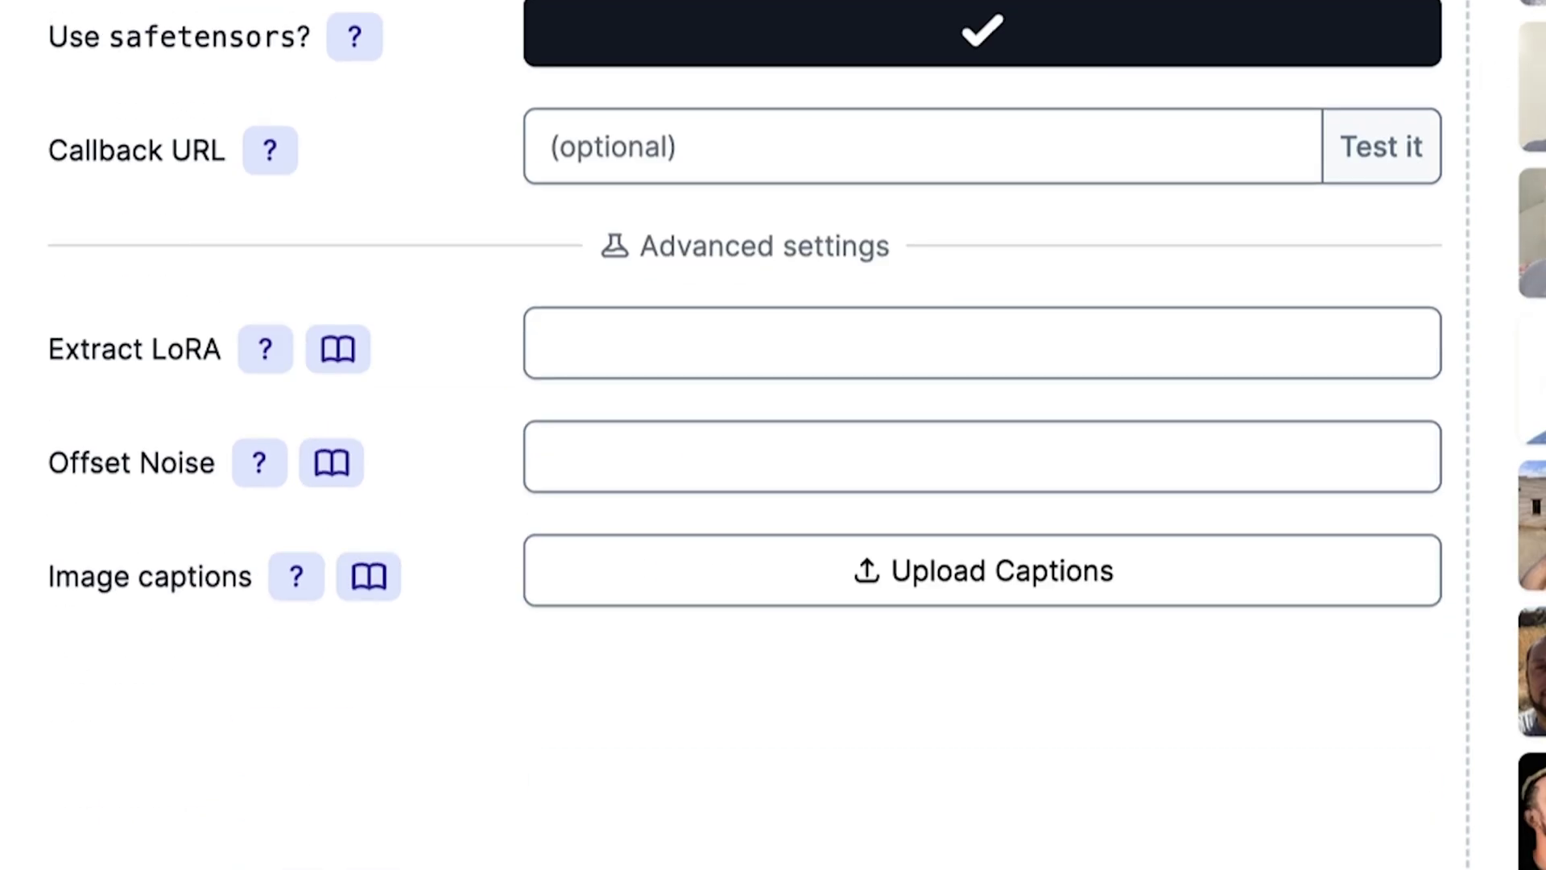
pyautogui.scroll(11, 773, 435)
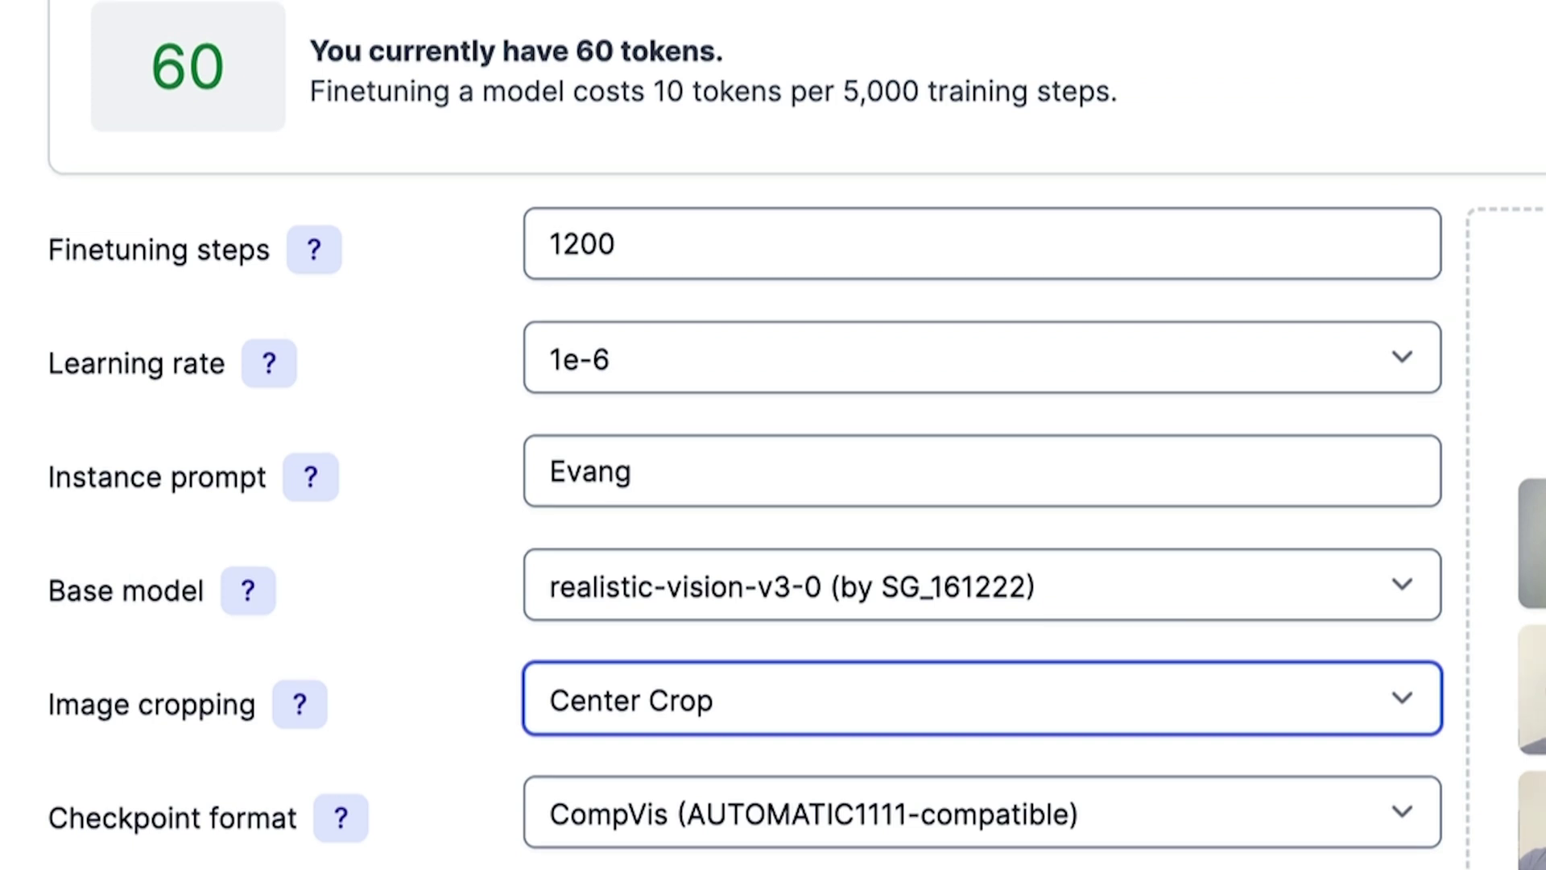
pyautogui.scroll(1, 773, 434)
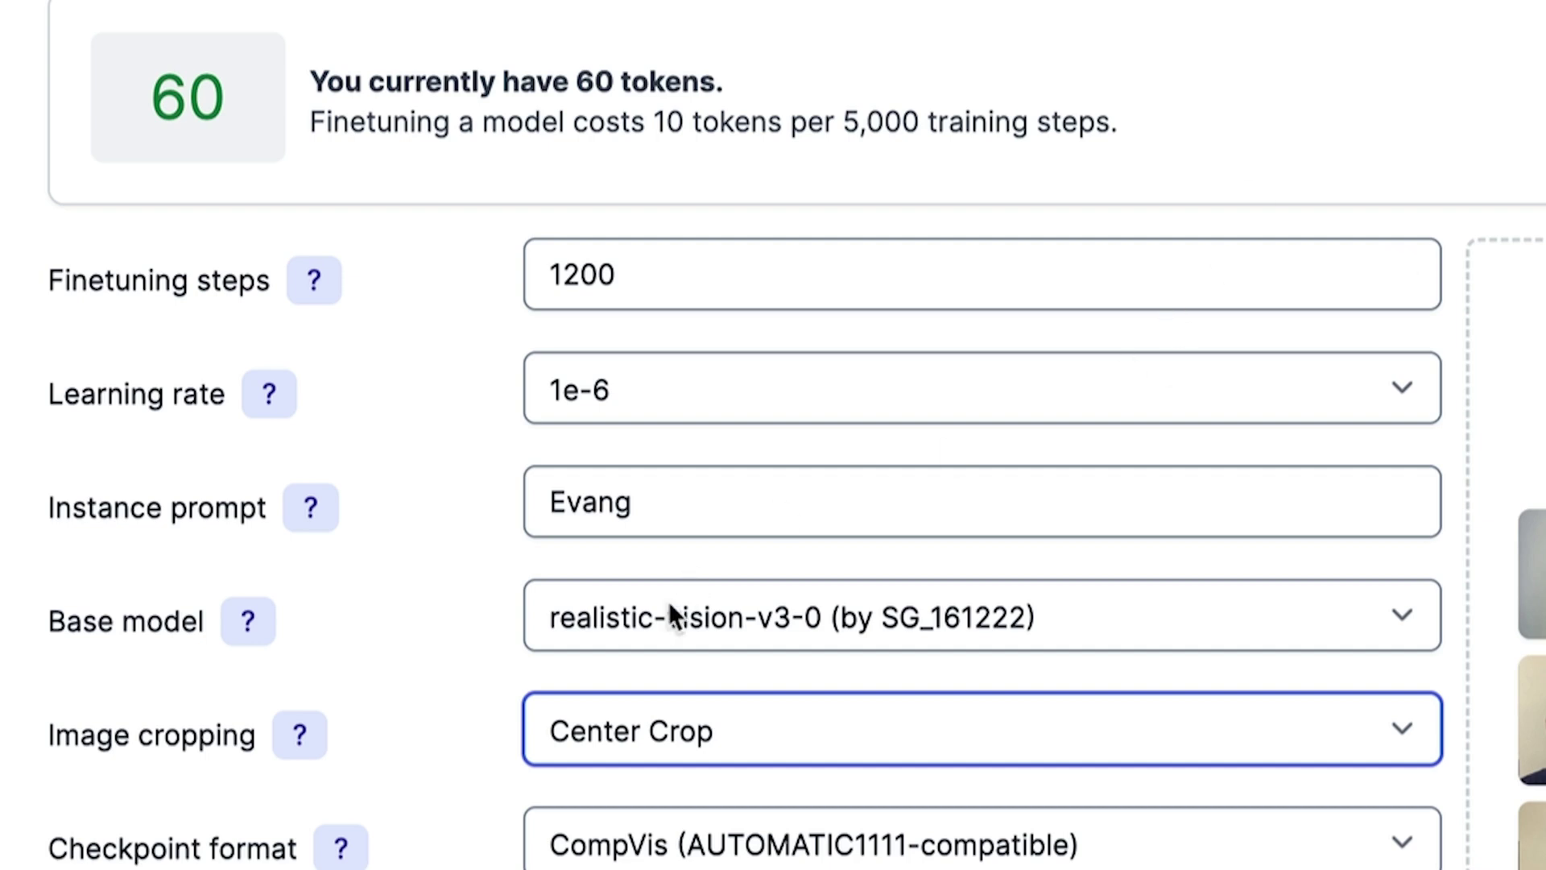
# Step: Keep the realistic-vision-v3-0 base model and set finetuning steps to 11000 (30 tokens)
pyautogui.click(573, 637)
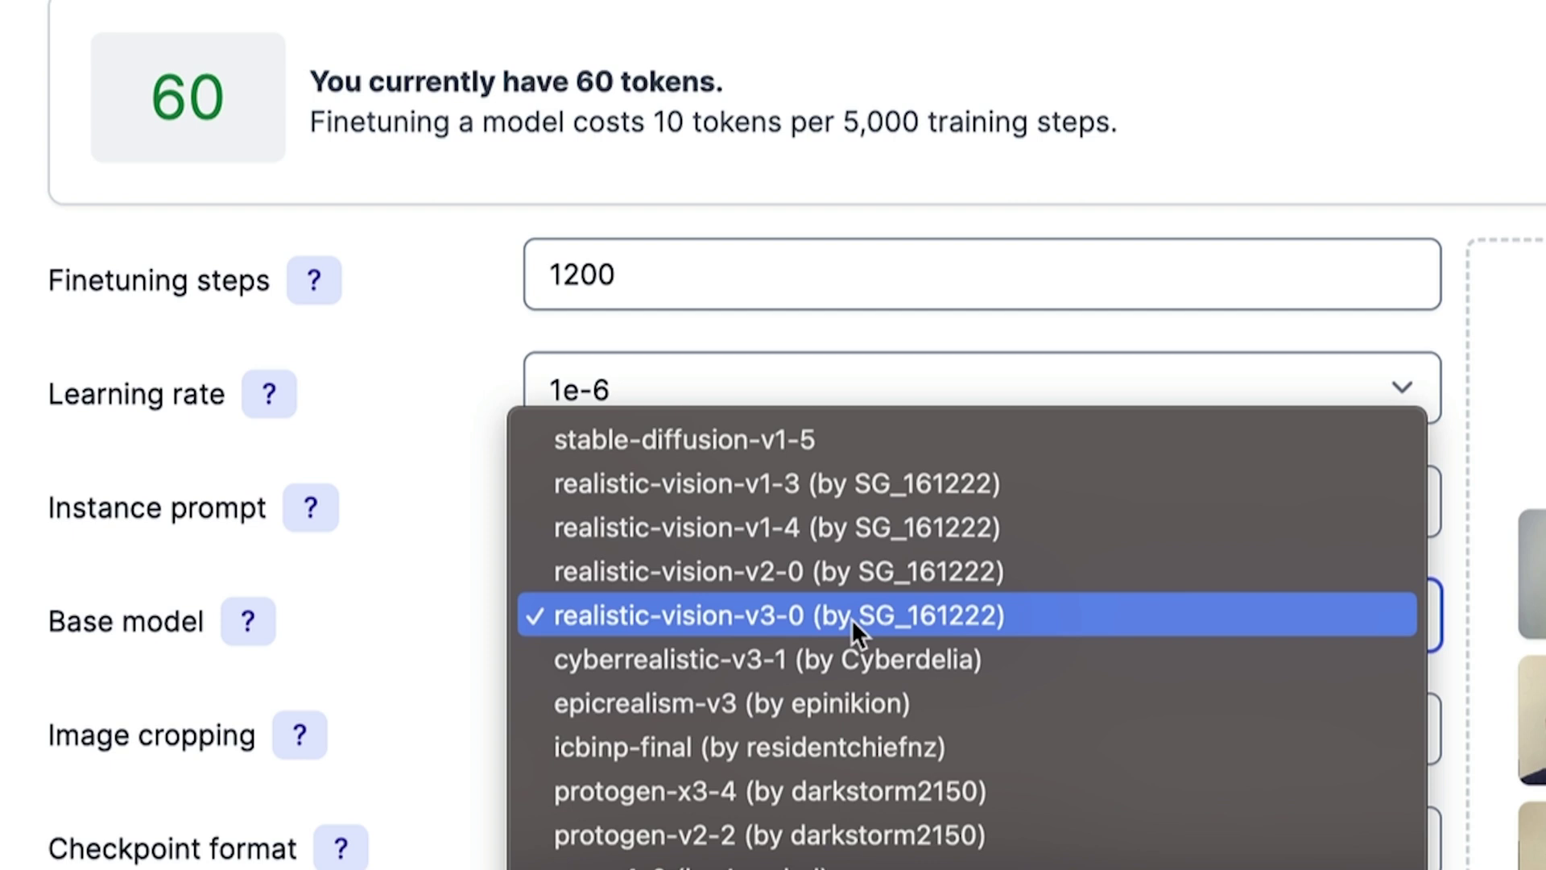
pyautogui.click(822, 616)
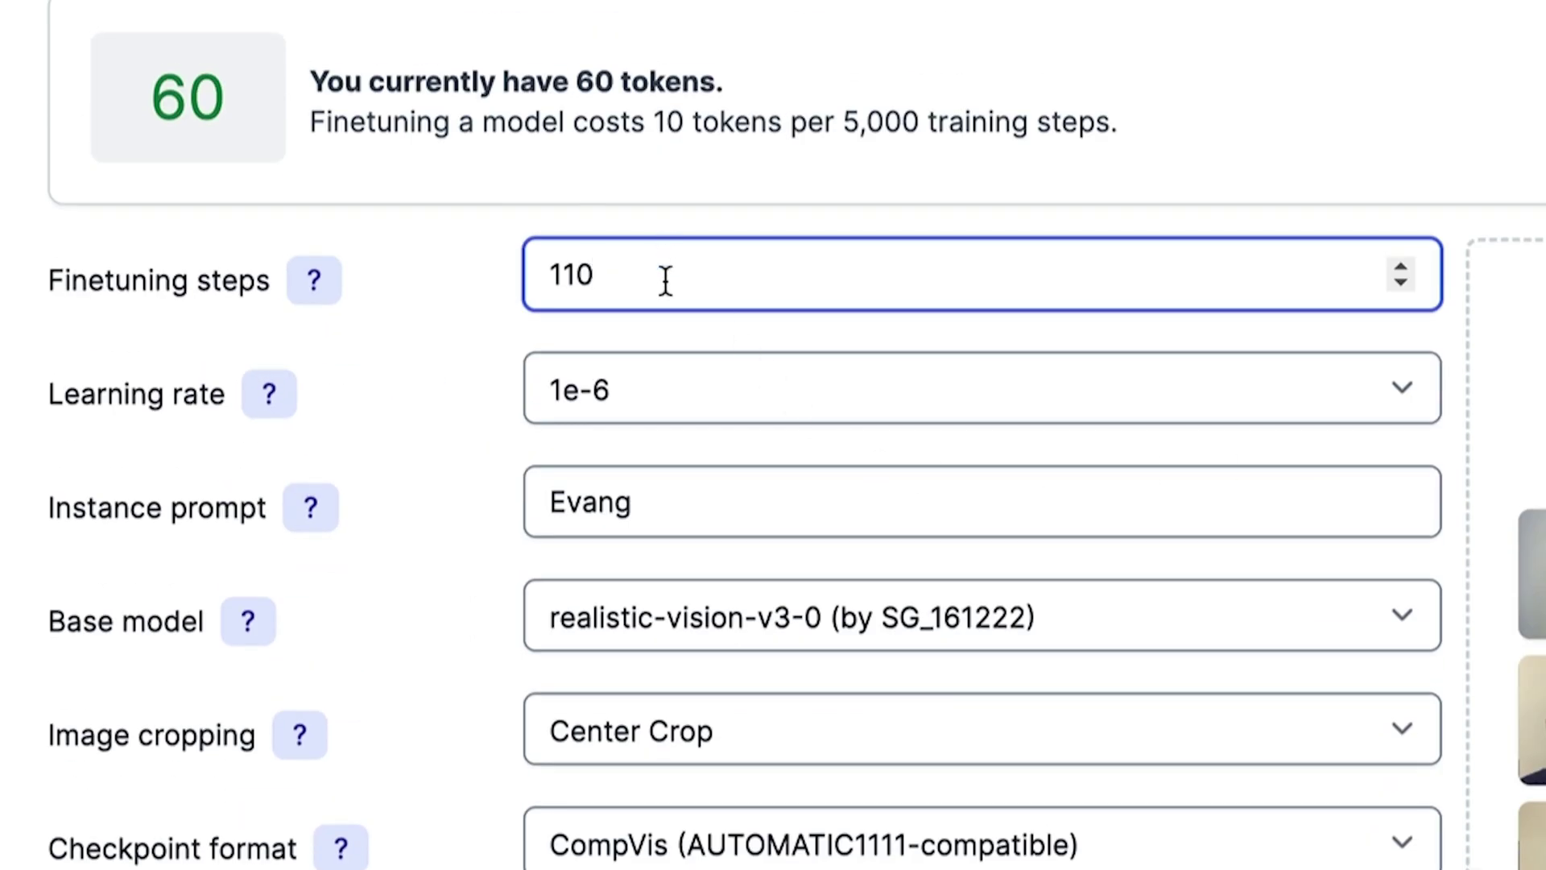
pyautogui.write('00')
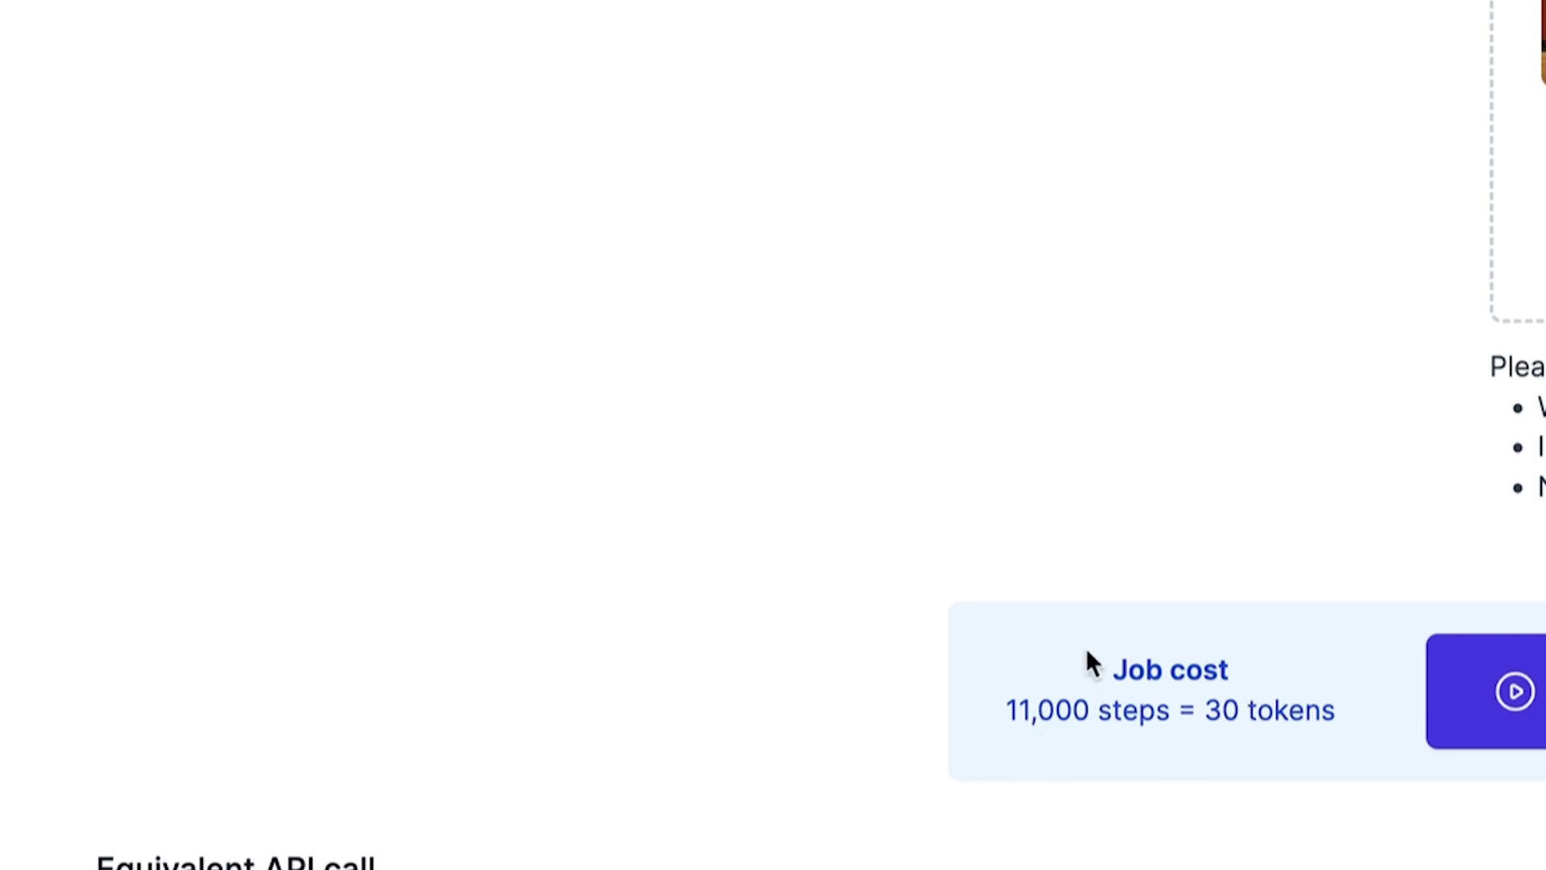
pyautogui.scroll(10, 1244, 716)
pyautogui.scroll(5, 1200, 684)
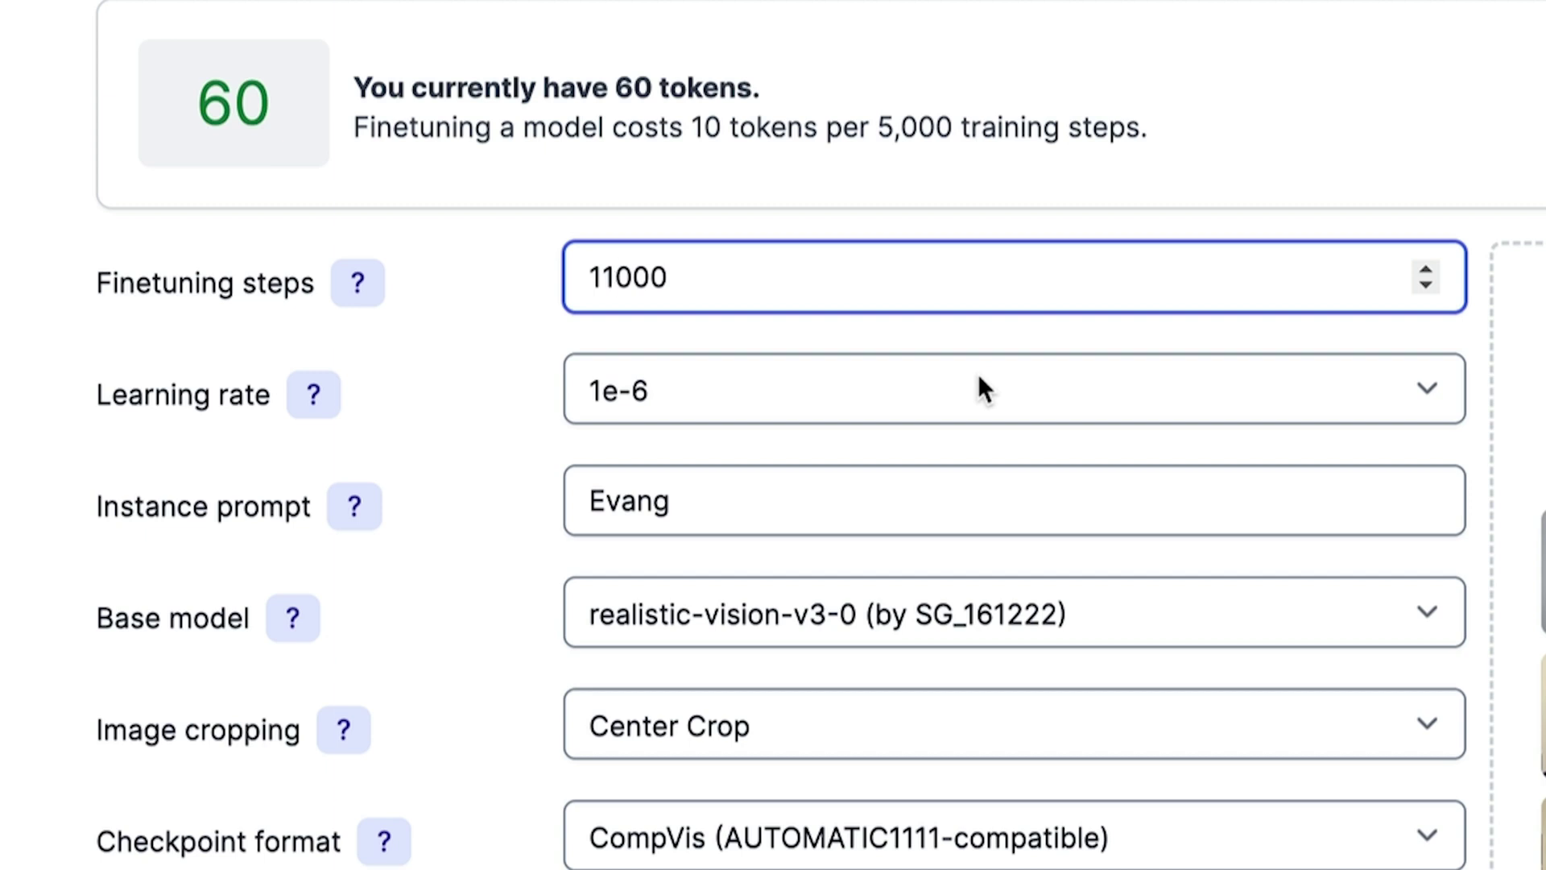
pyautogui.scroll(-4, 978, 373)
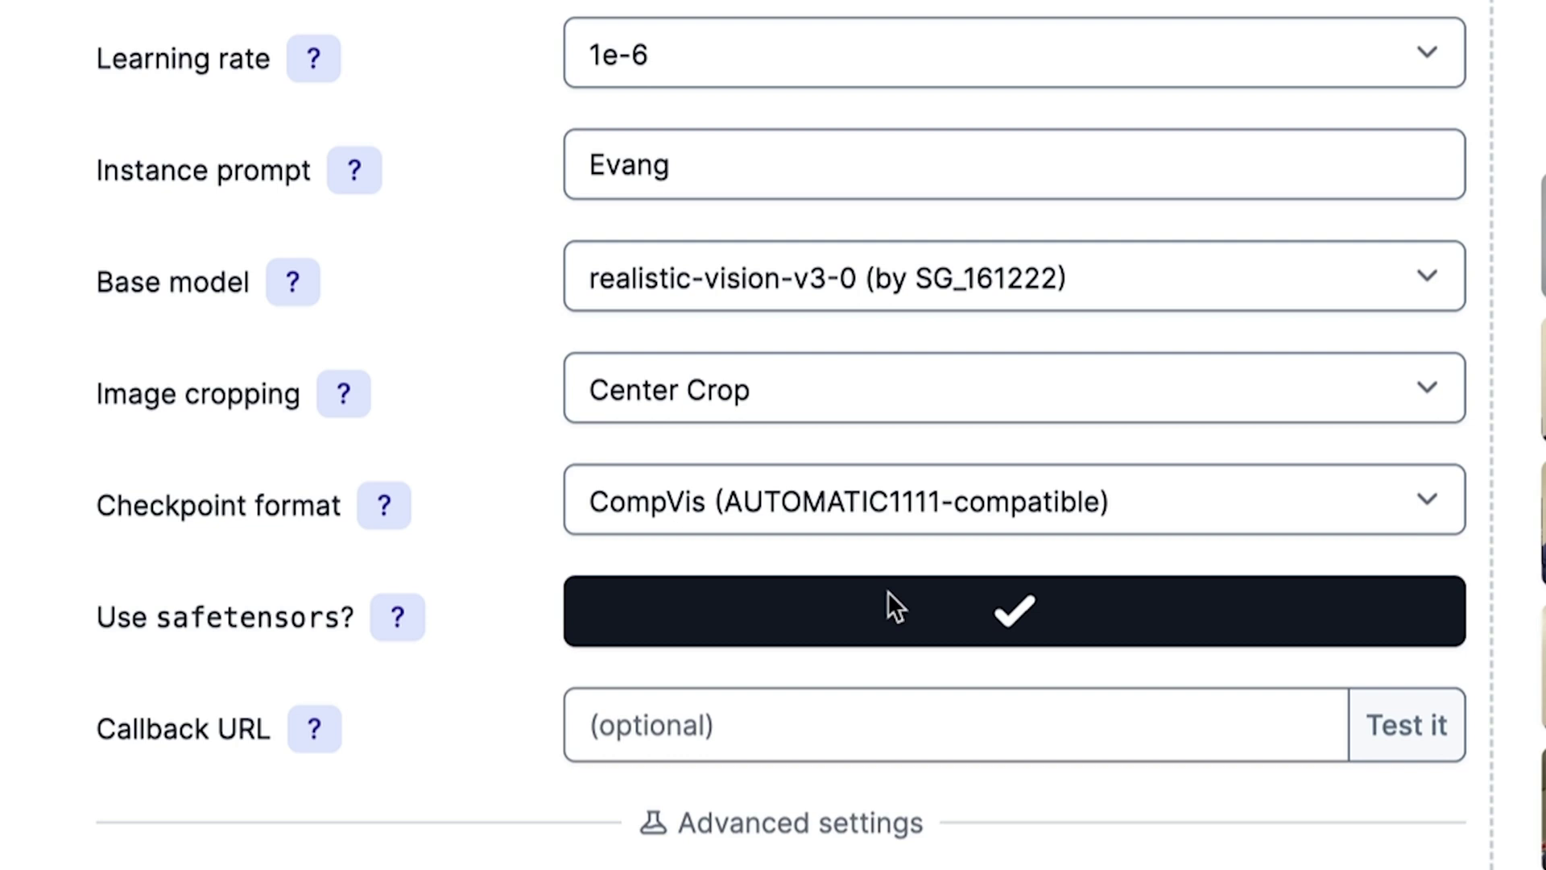
# Step: Toggle Use safetensors off and on several times, leaving it enabled
pyautogui.click(923, 615)
pyautogui.click(833, 613)
pyautogui.scroll(-4, 838, 523)
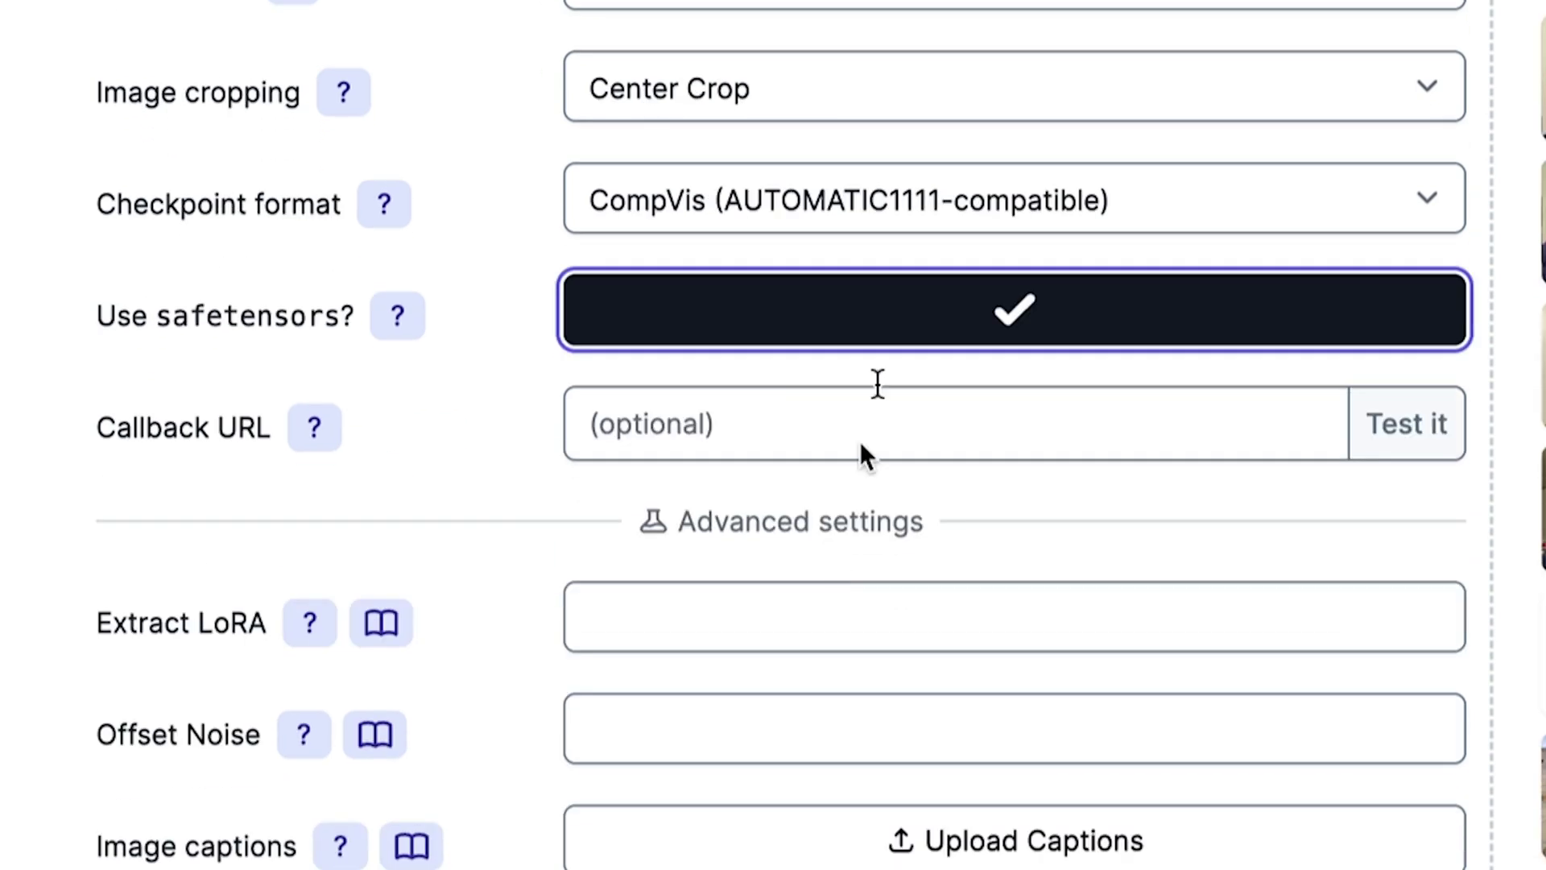
pyautogui.click(787, 298)
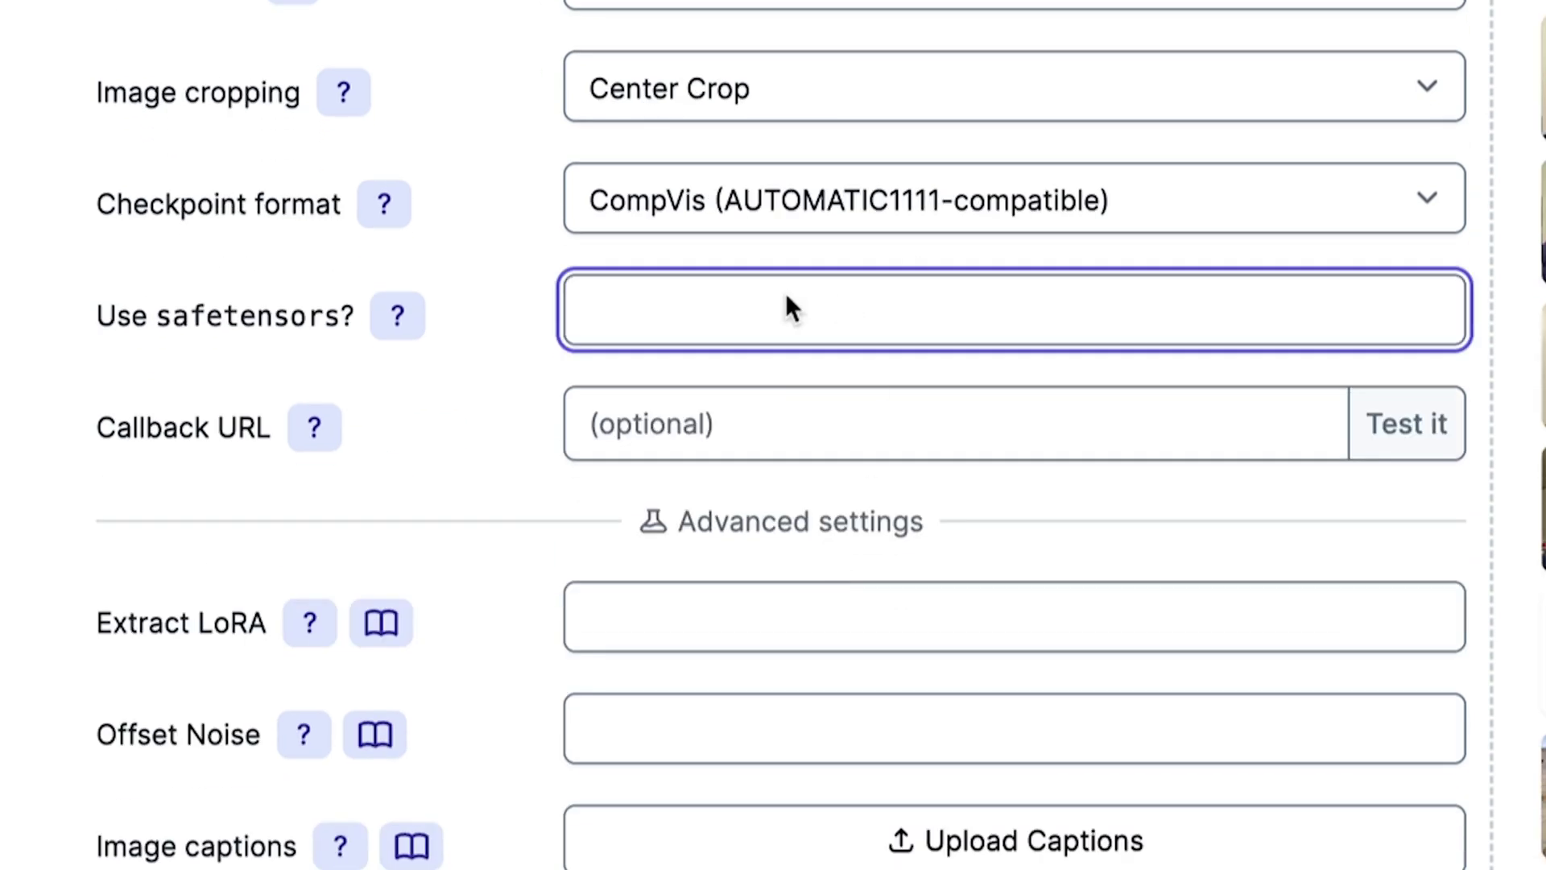
pyautogui.click(856, 310)
pyautogui.click(910, 316)
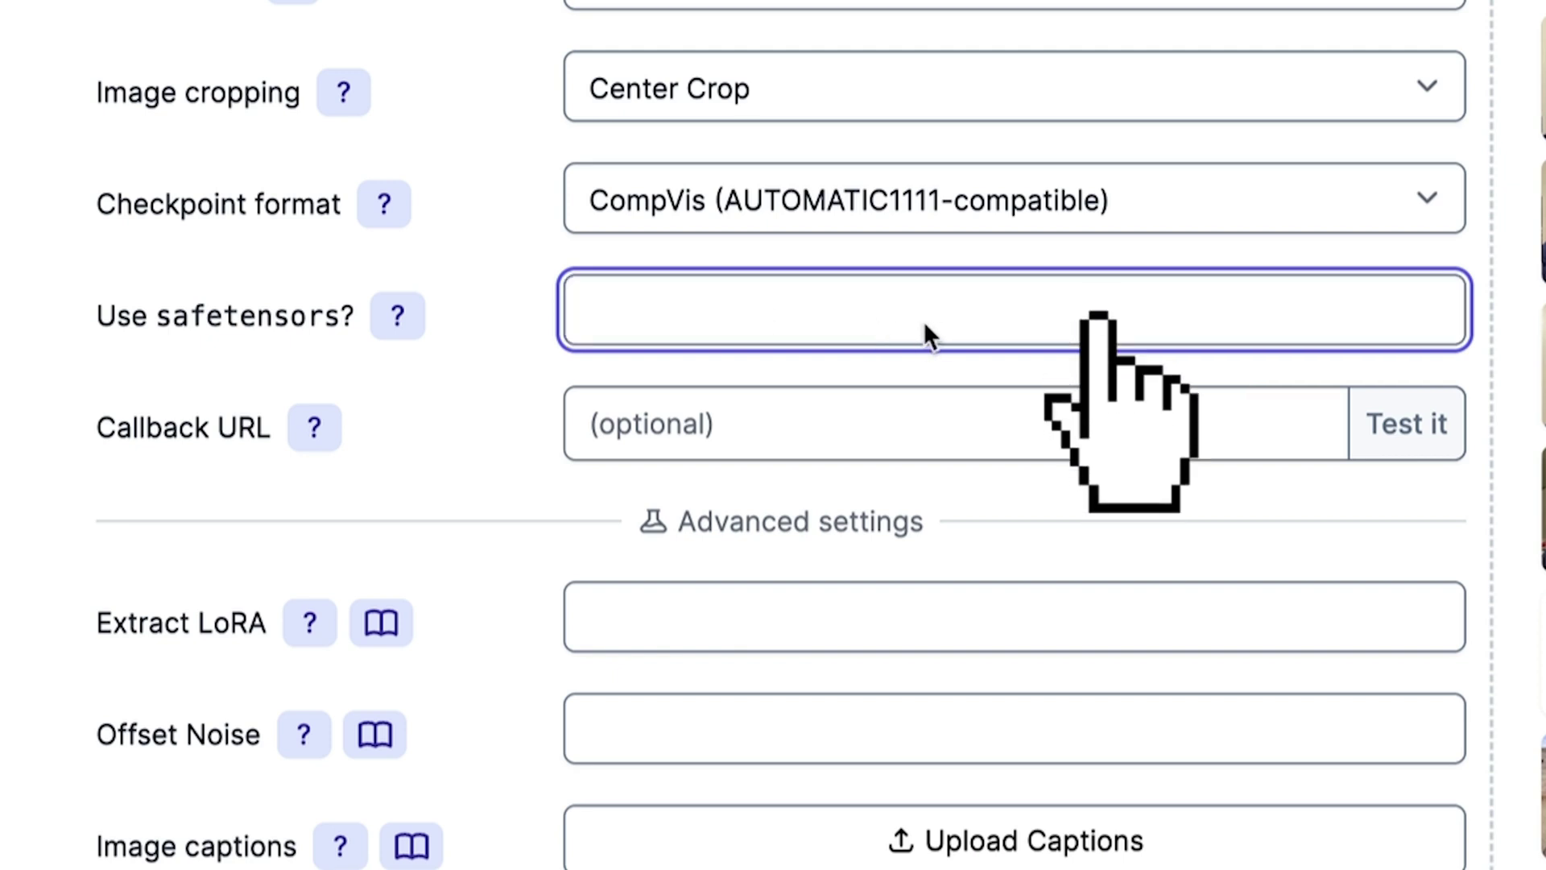
pyautogui.click(924, 323)
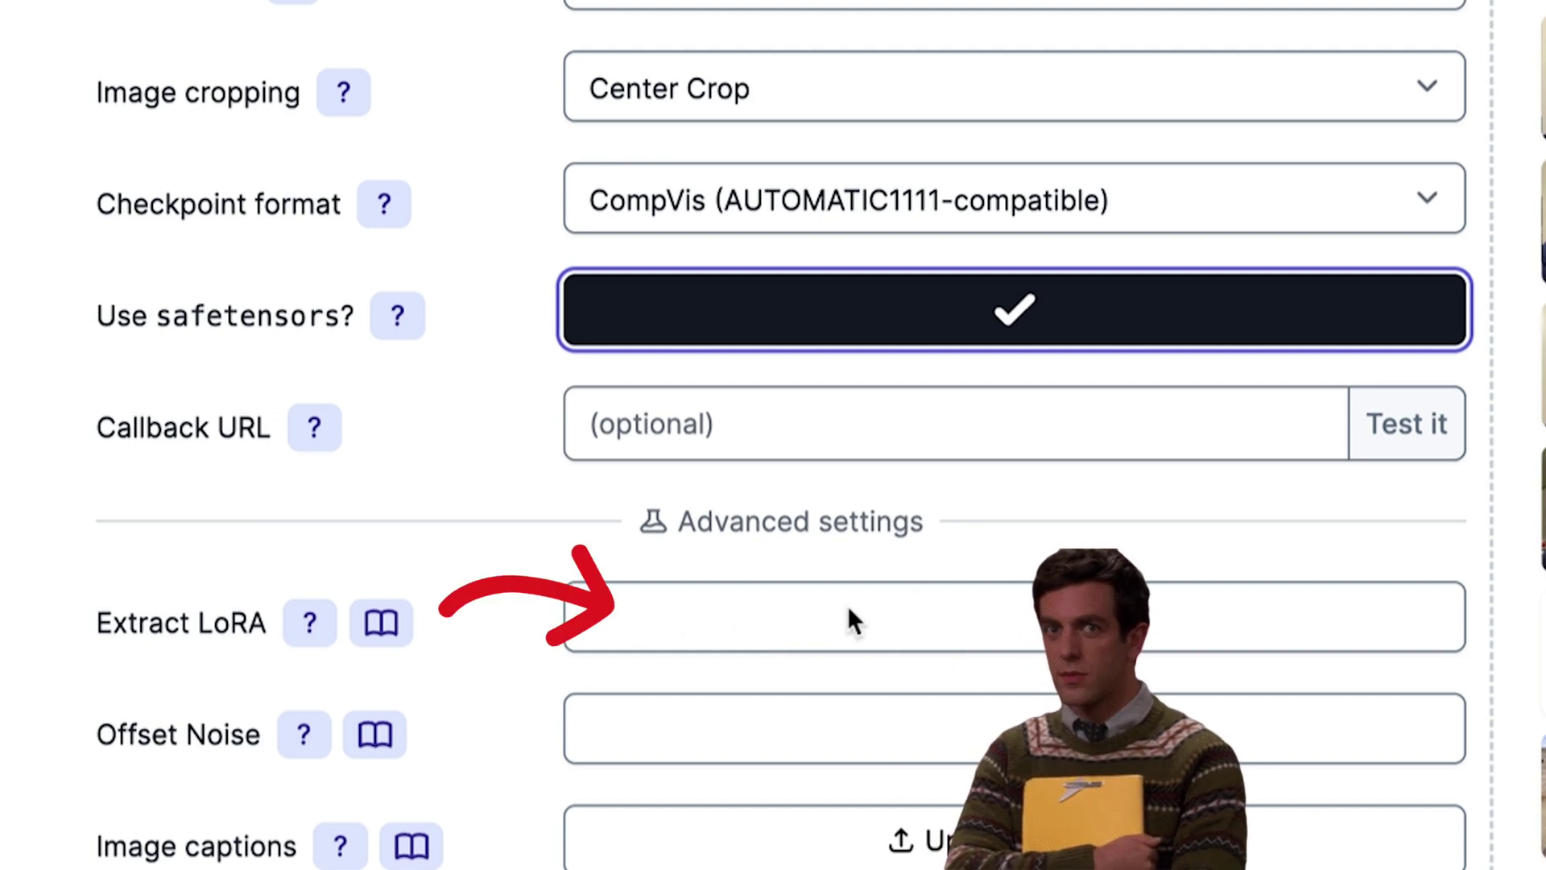
# Step: Enable Extract LoRA and bring up the link options for the Offset Noise docs
pyautogui.click(800, 627)
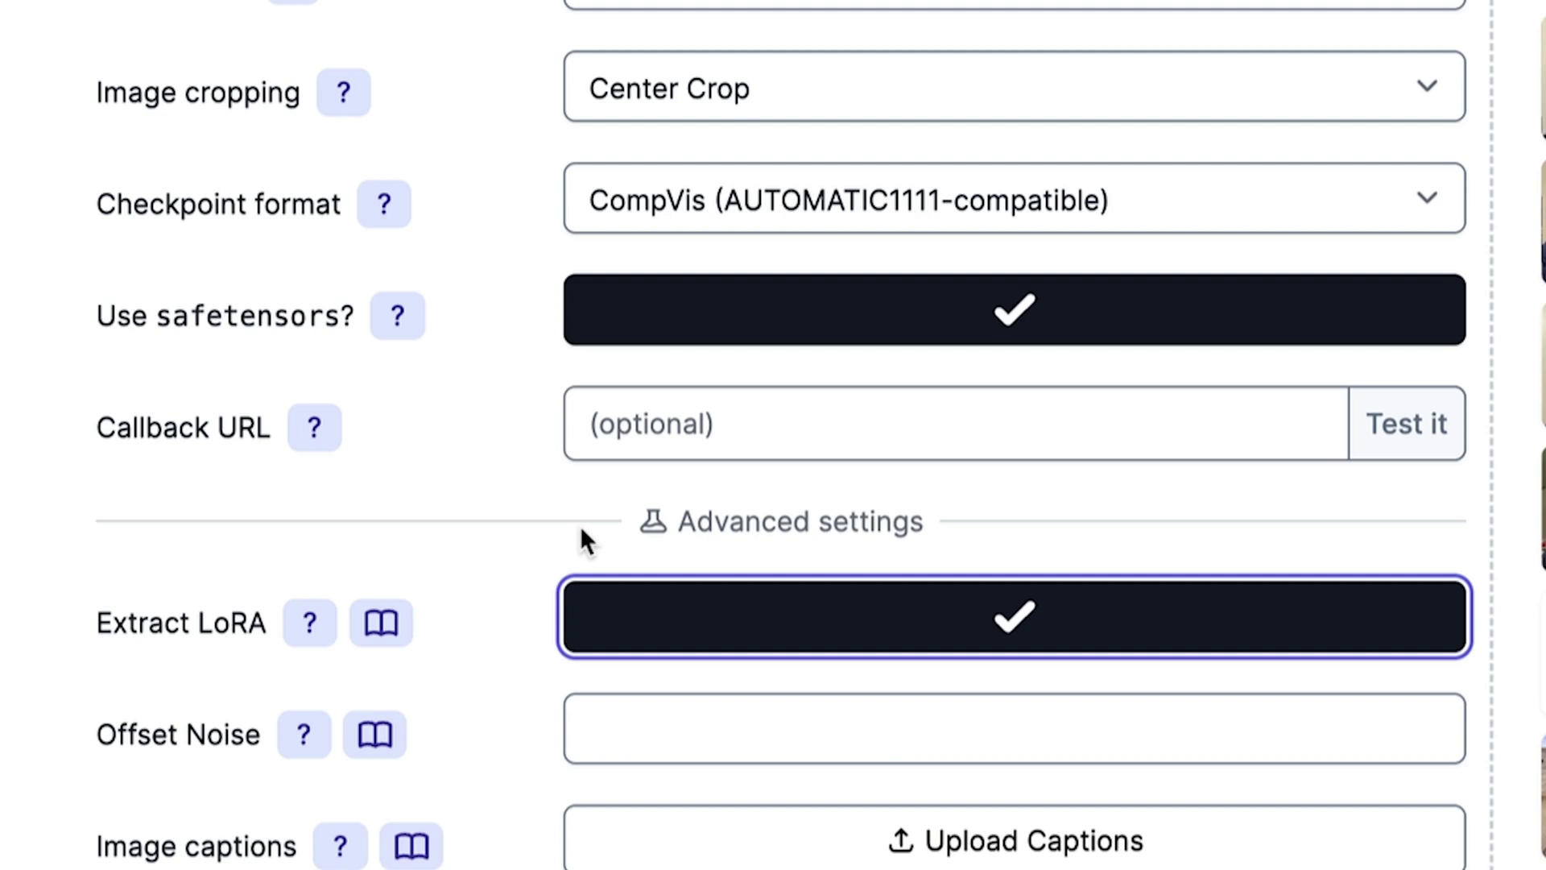
pyautogui.scroll(3, 801, 621)
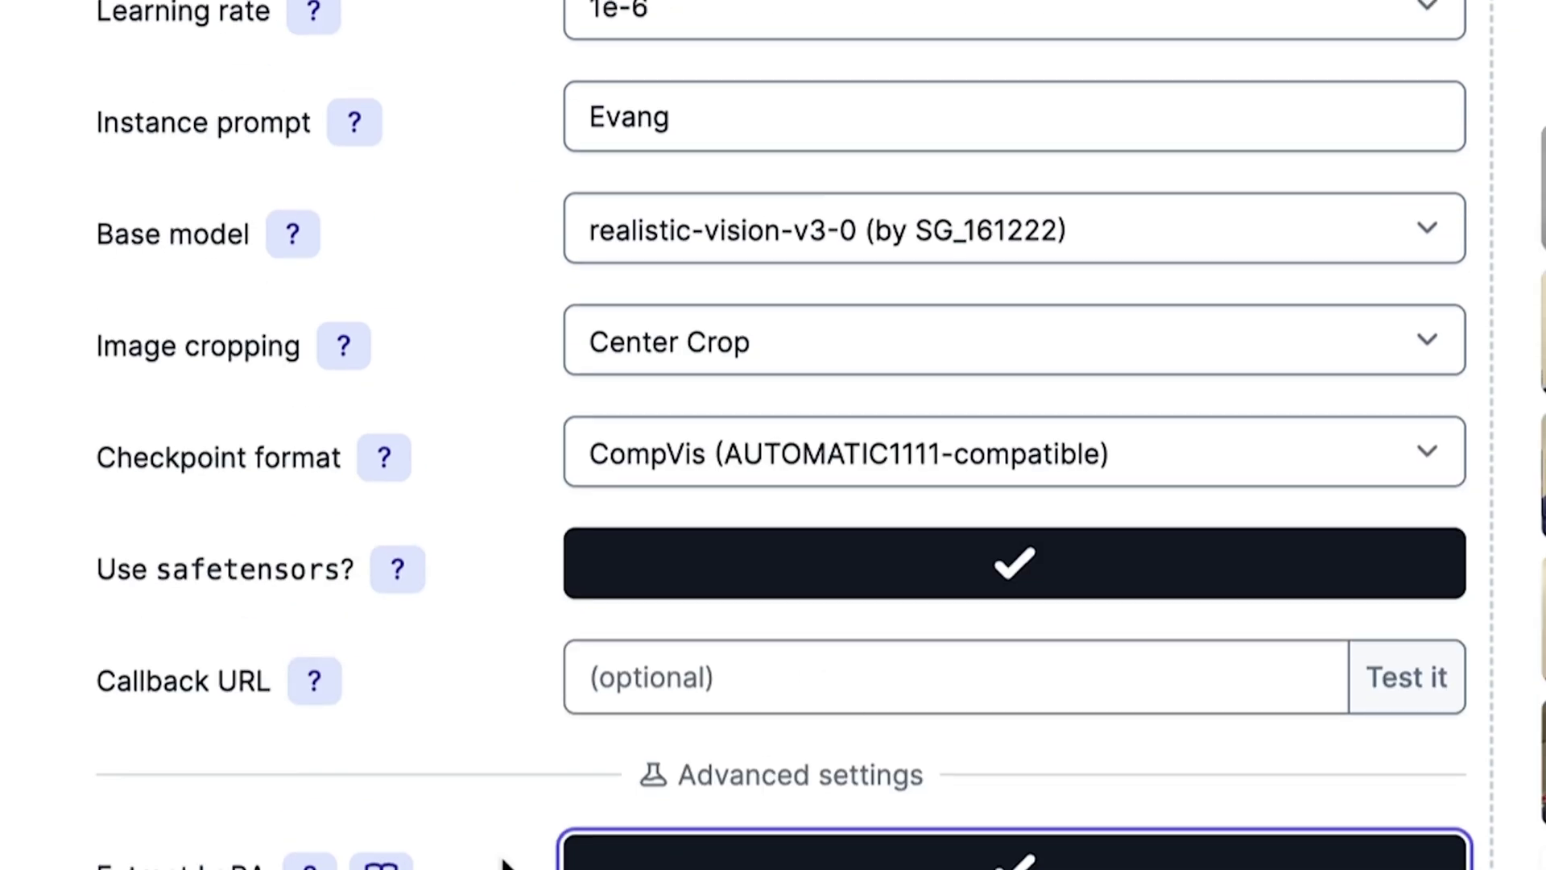
pyautogui.scroll(-4, 500, 680)
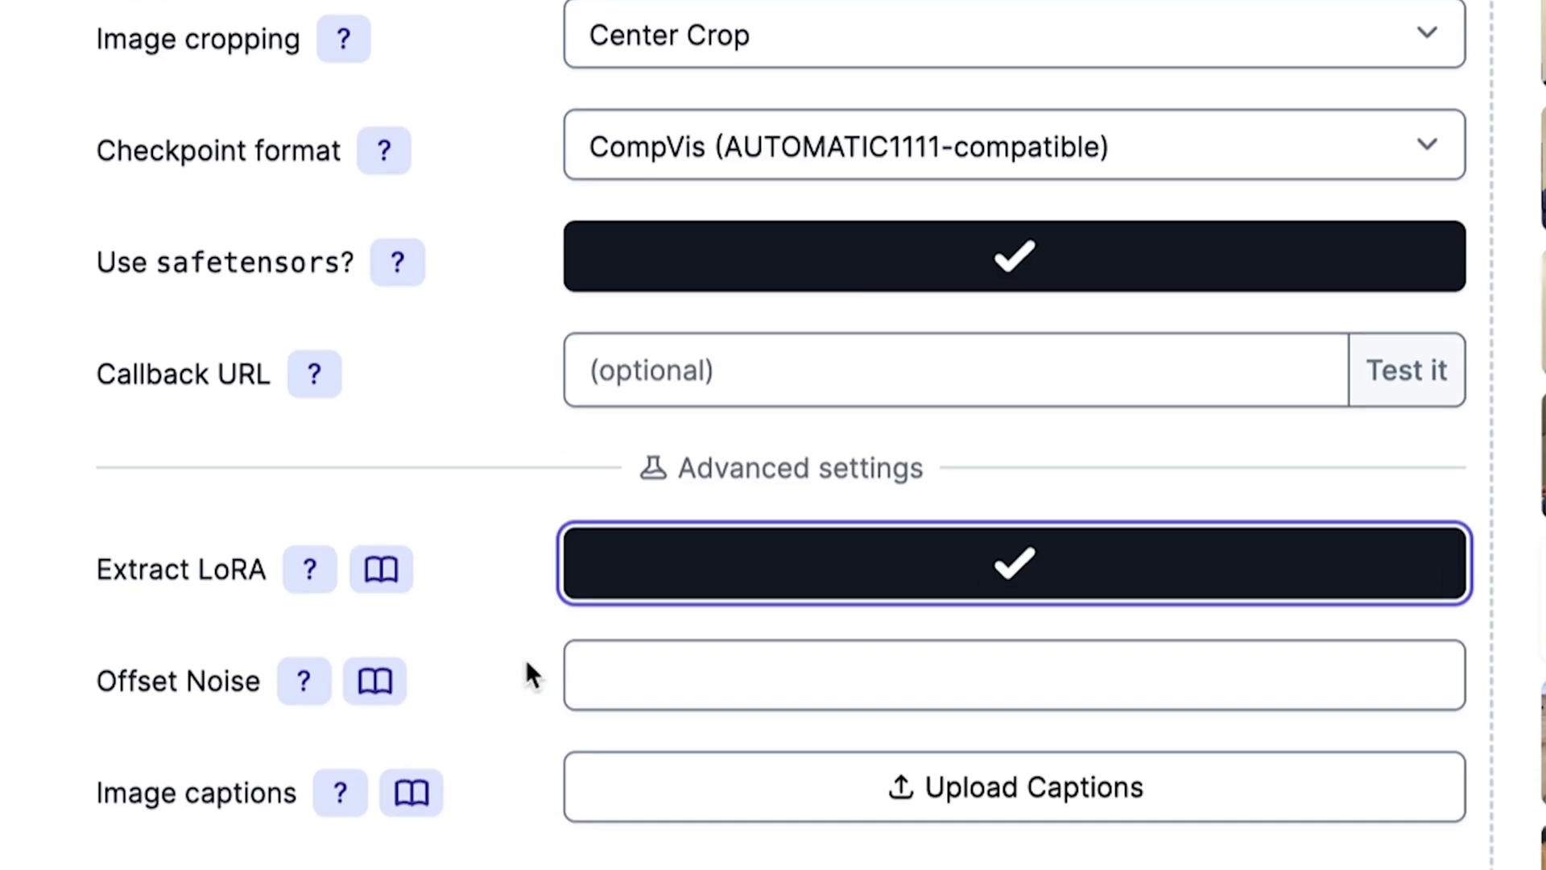
pyautogui.rightClick(378, 688)
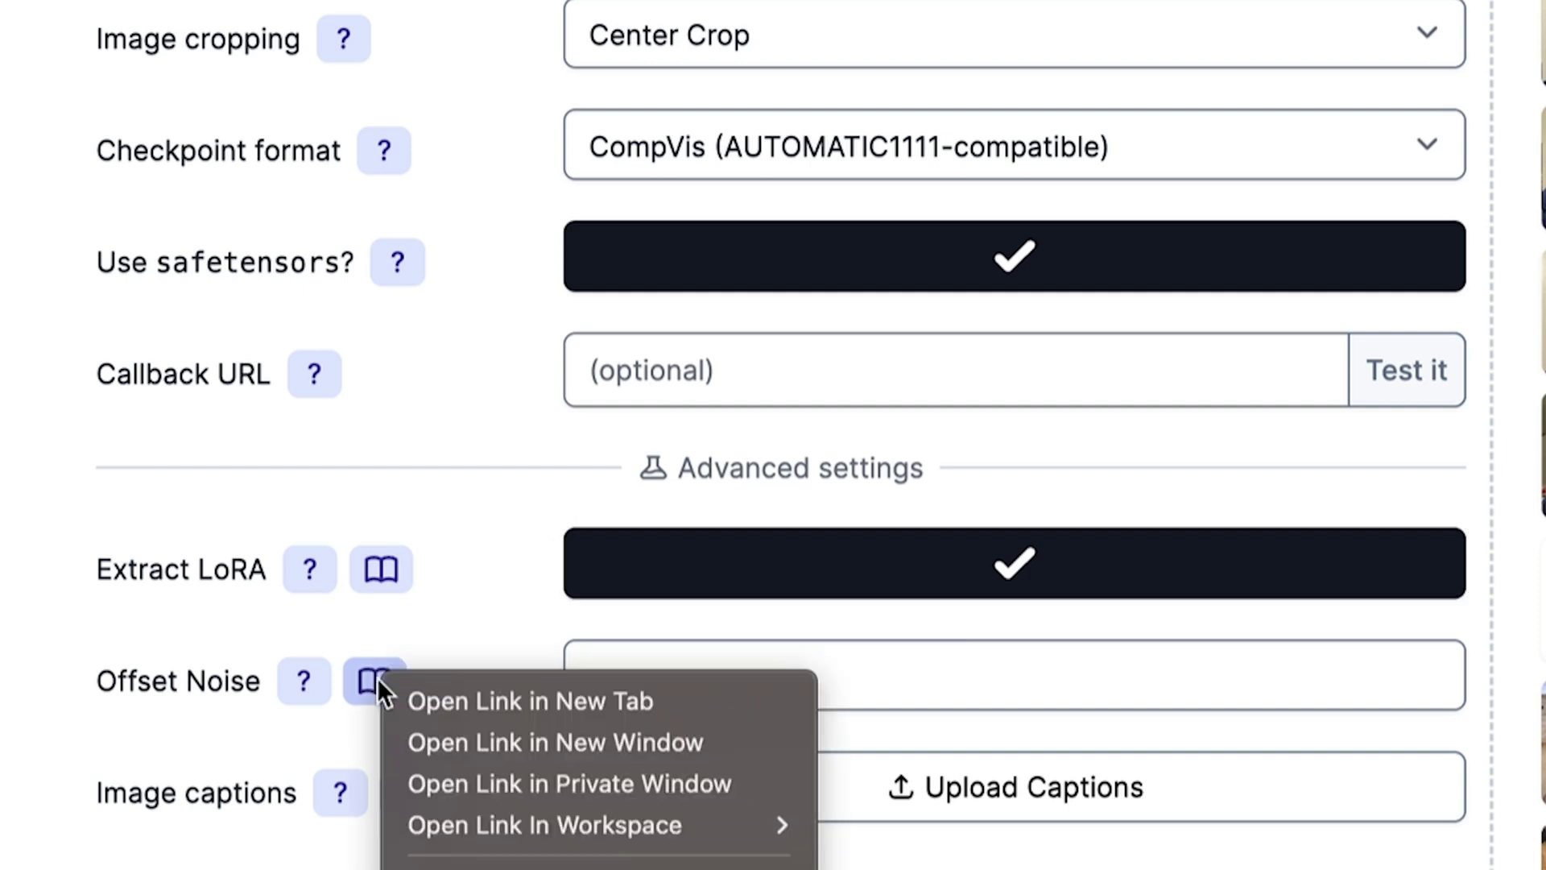
# Step: Read through the Offset Noise documentation in a new tab
pyautogui.click(486, 699)
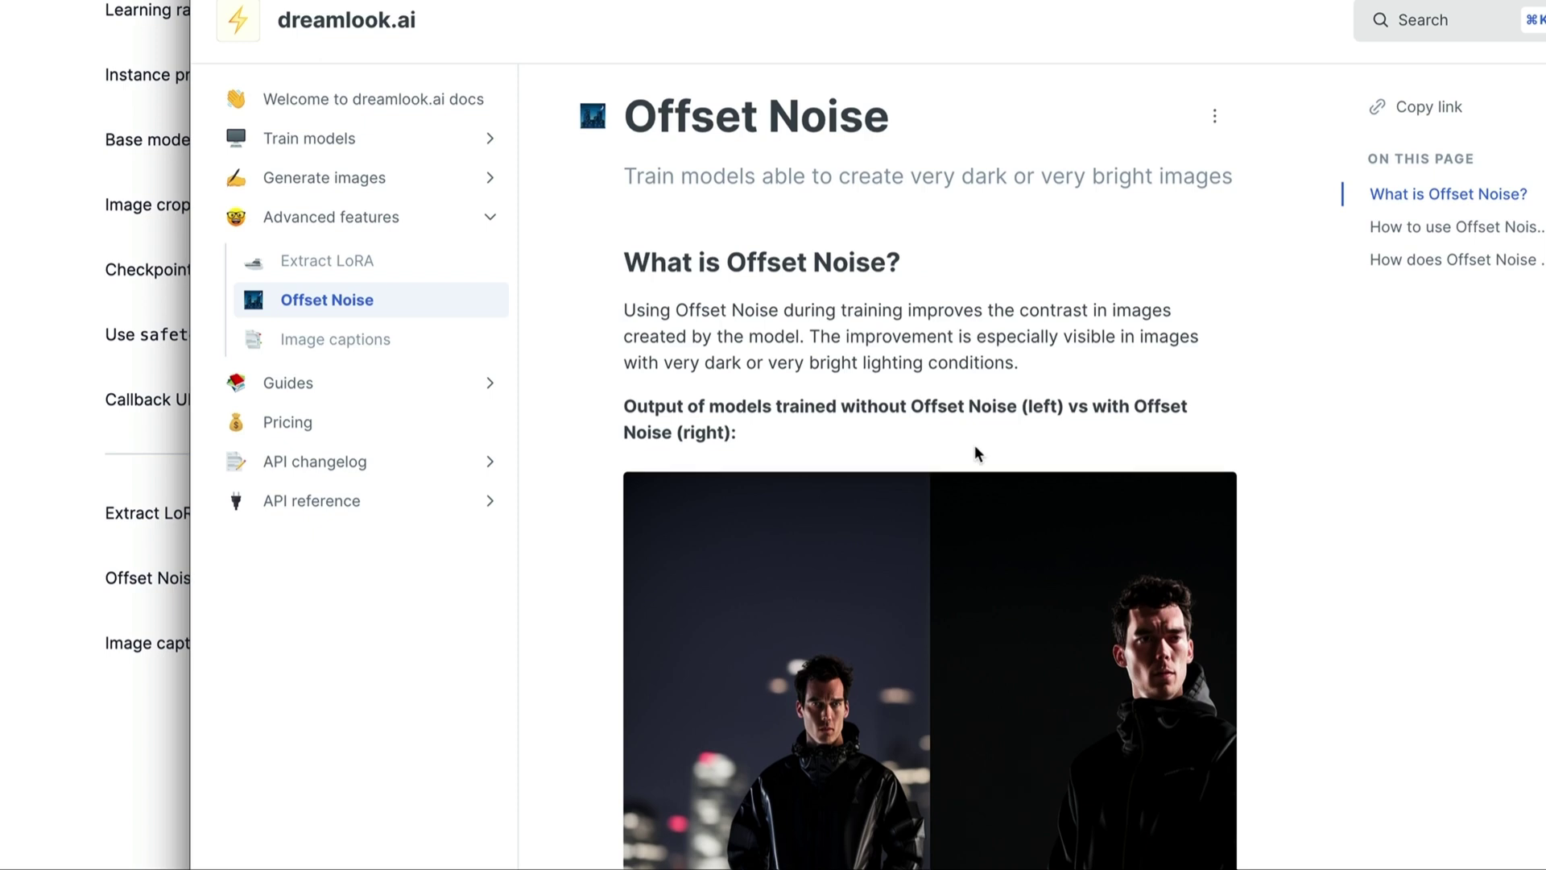
pyautogui.scroll(-1, 987, 454)
pyautogui.scroll(-2, 989, 457)
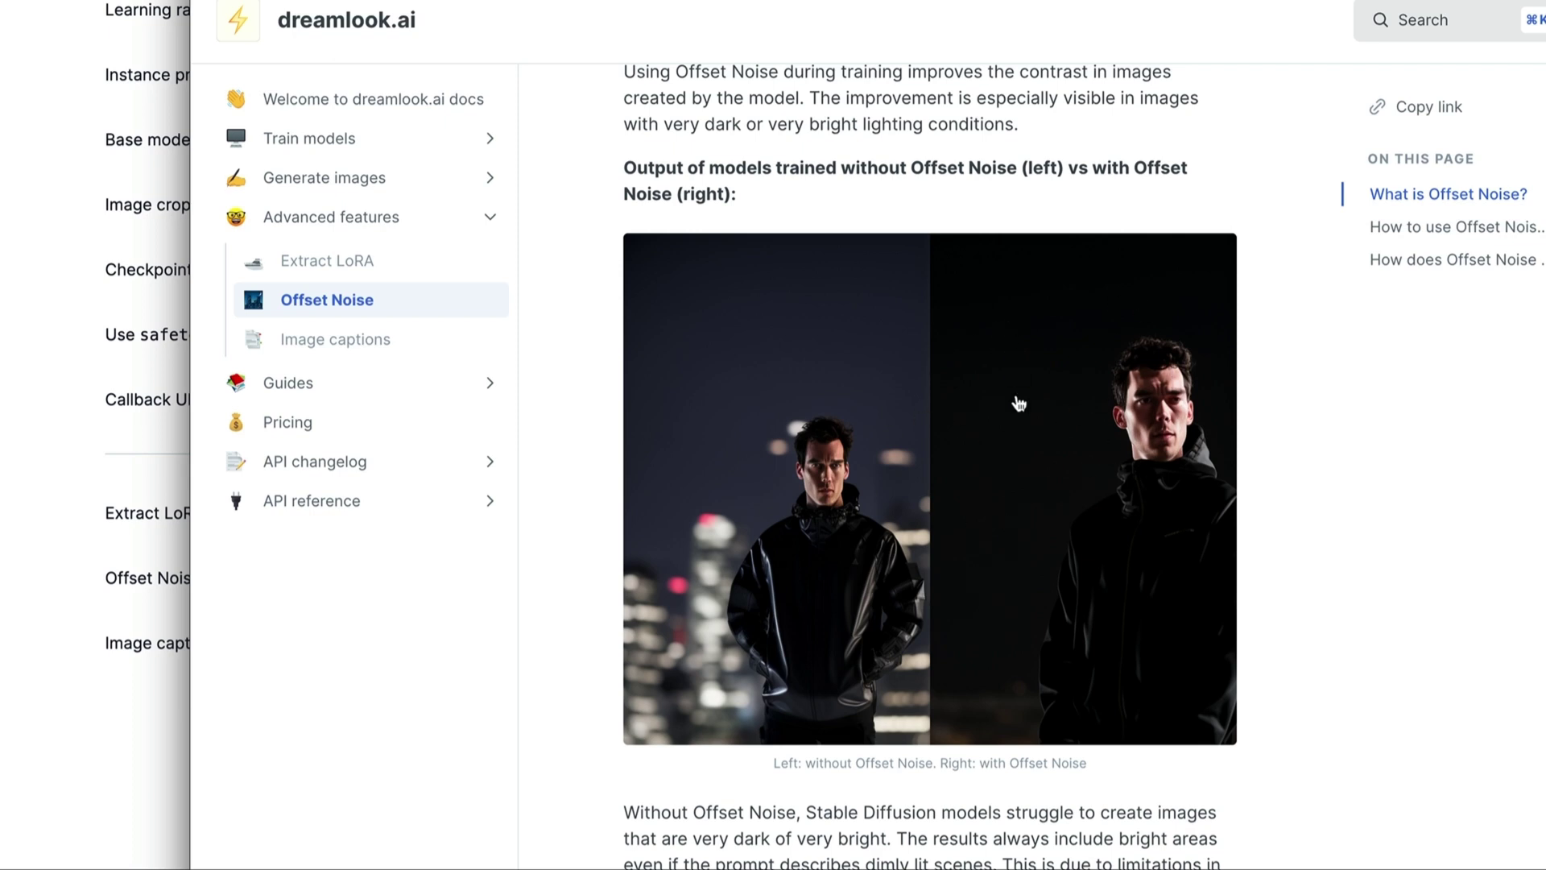
pyautogui.scroll(-7, 1018, 403)
pyautogui.scroll(9, 1018, 402)
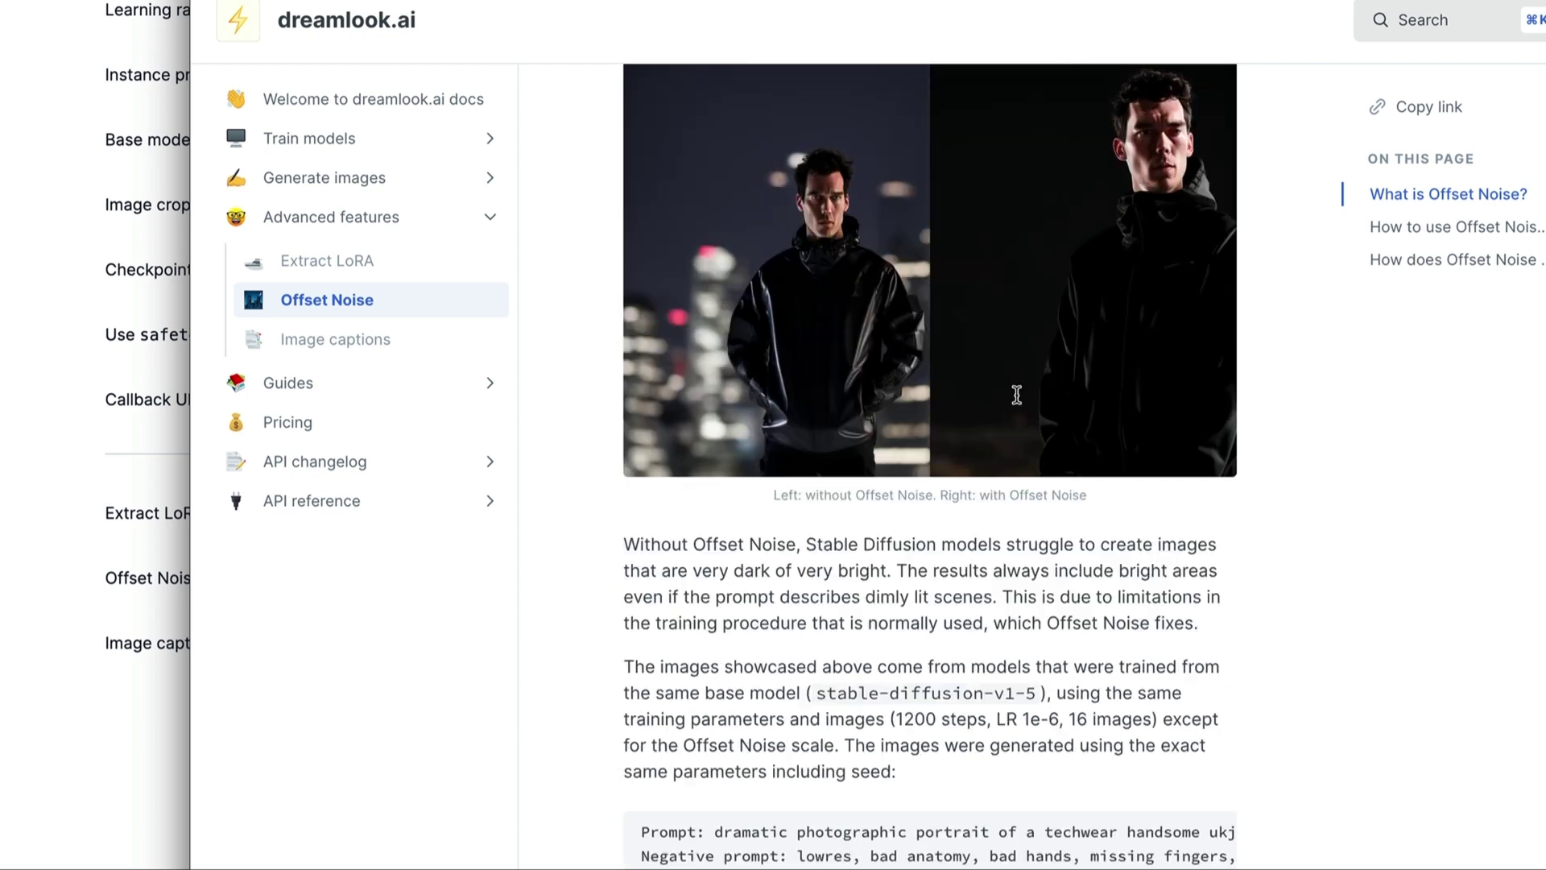
pyautogui.scroll(-5, 1019, 402)
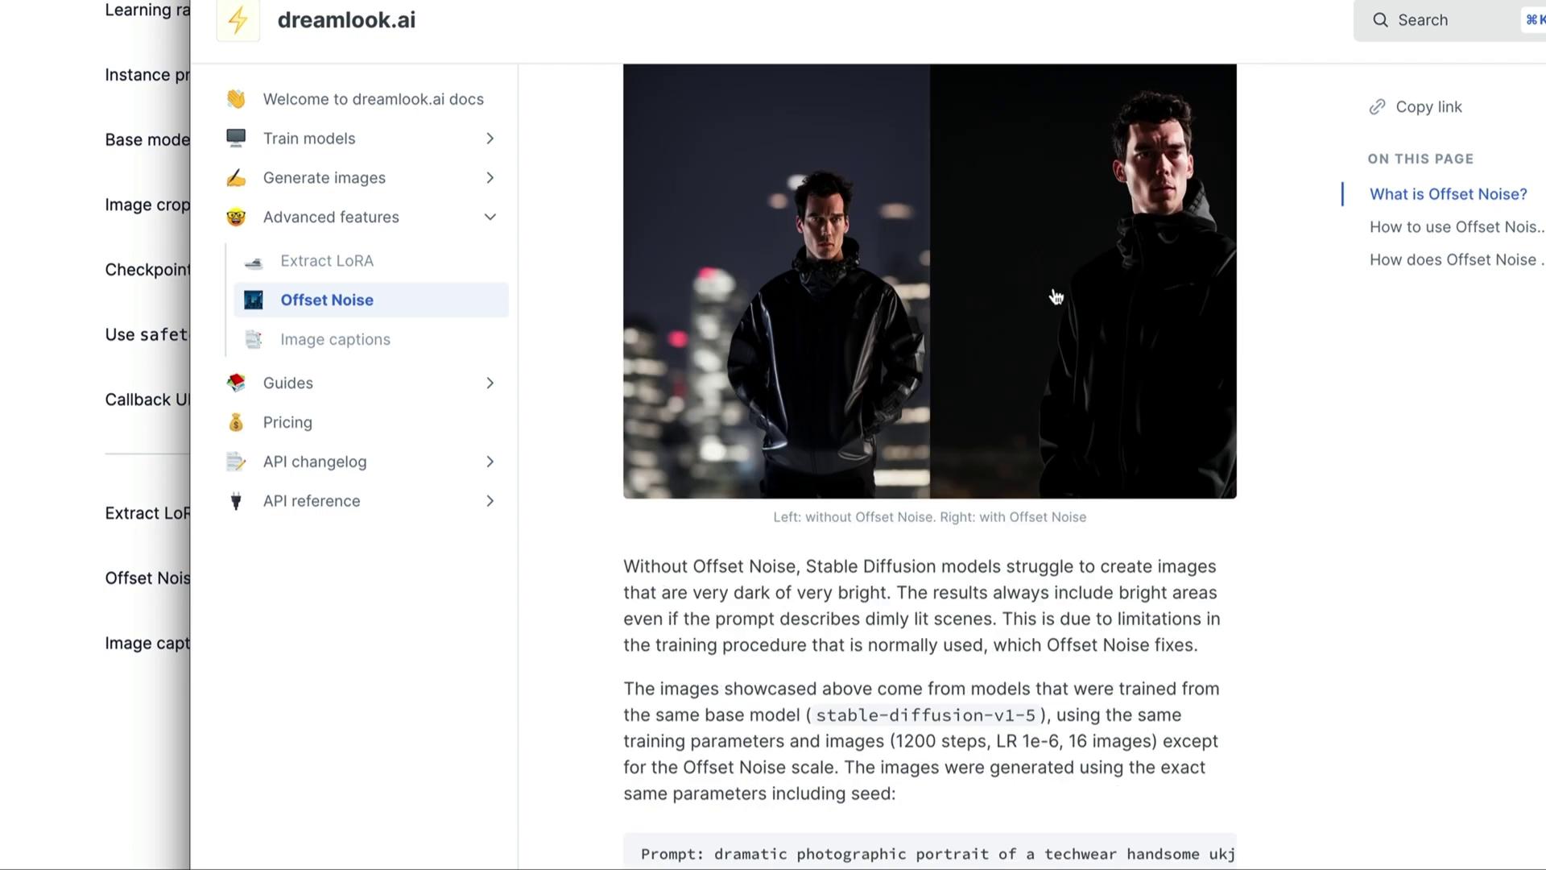
pyautogui.scroll(4, 958, 298)
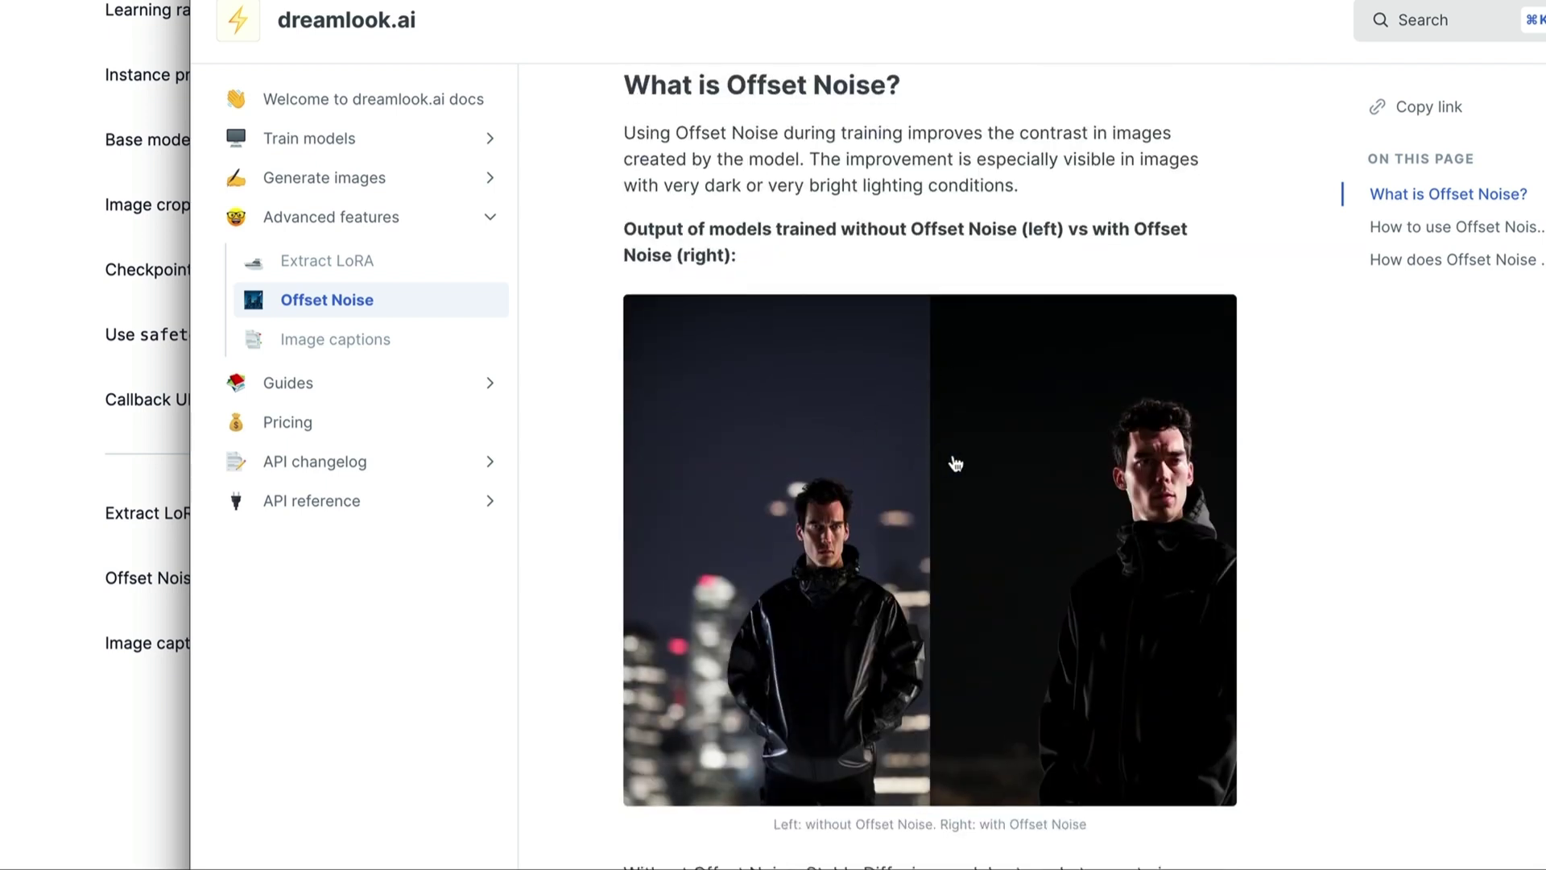
pyautogui.scroll(-18, 956, 464)
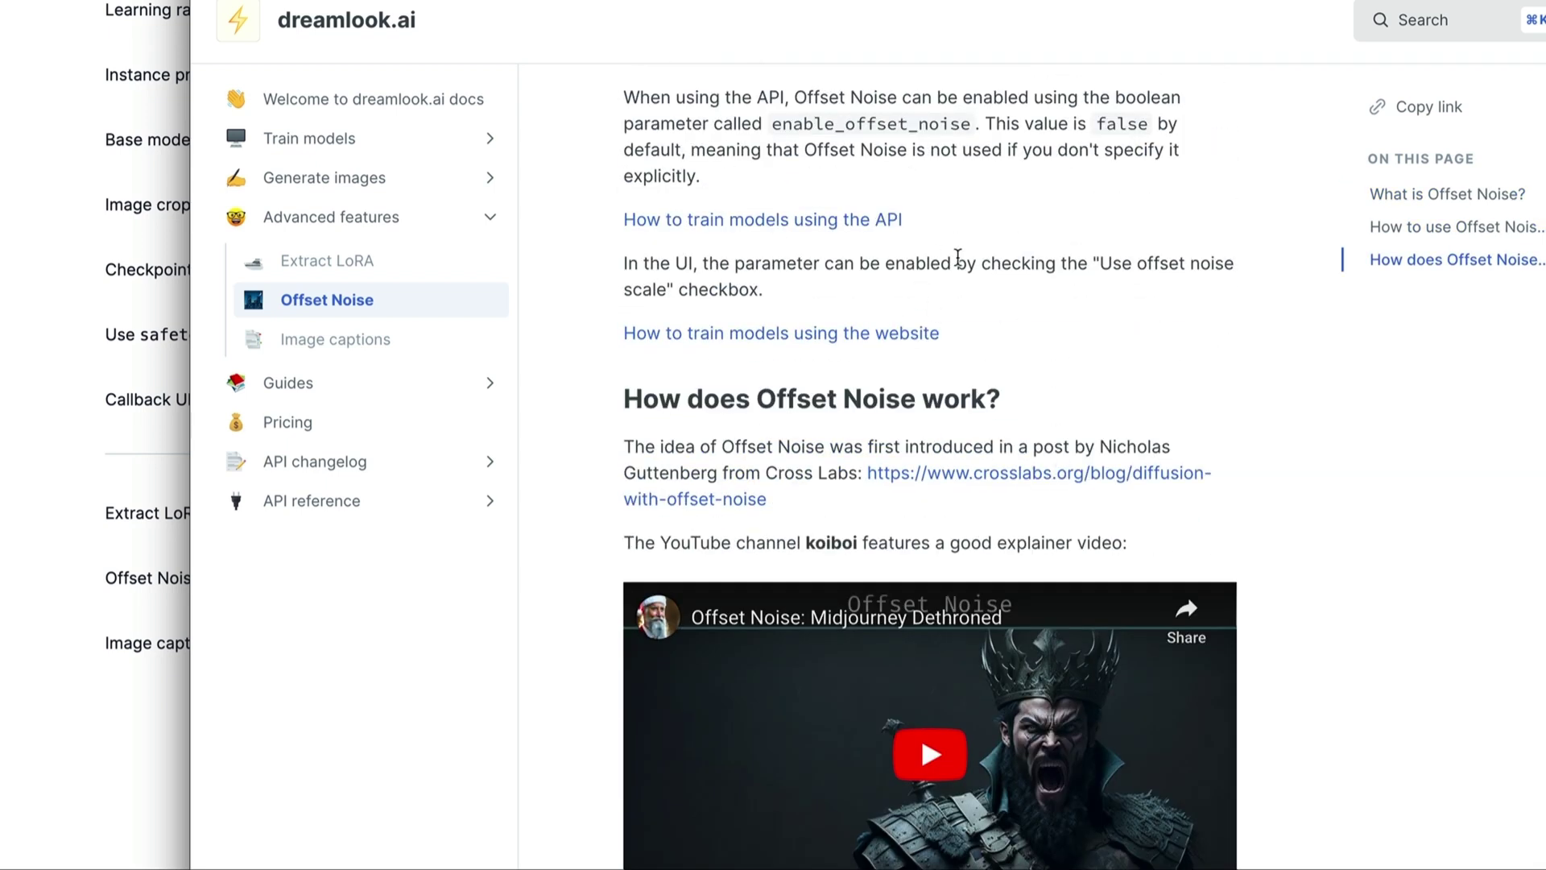
pyautogui.scroll(10, 958, 256)
pyautogui.scroll(-11, 1090, 261)
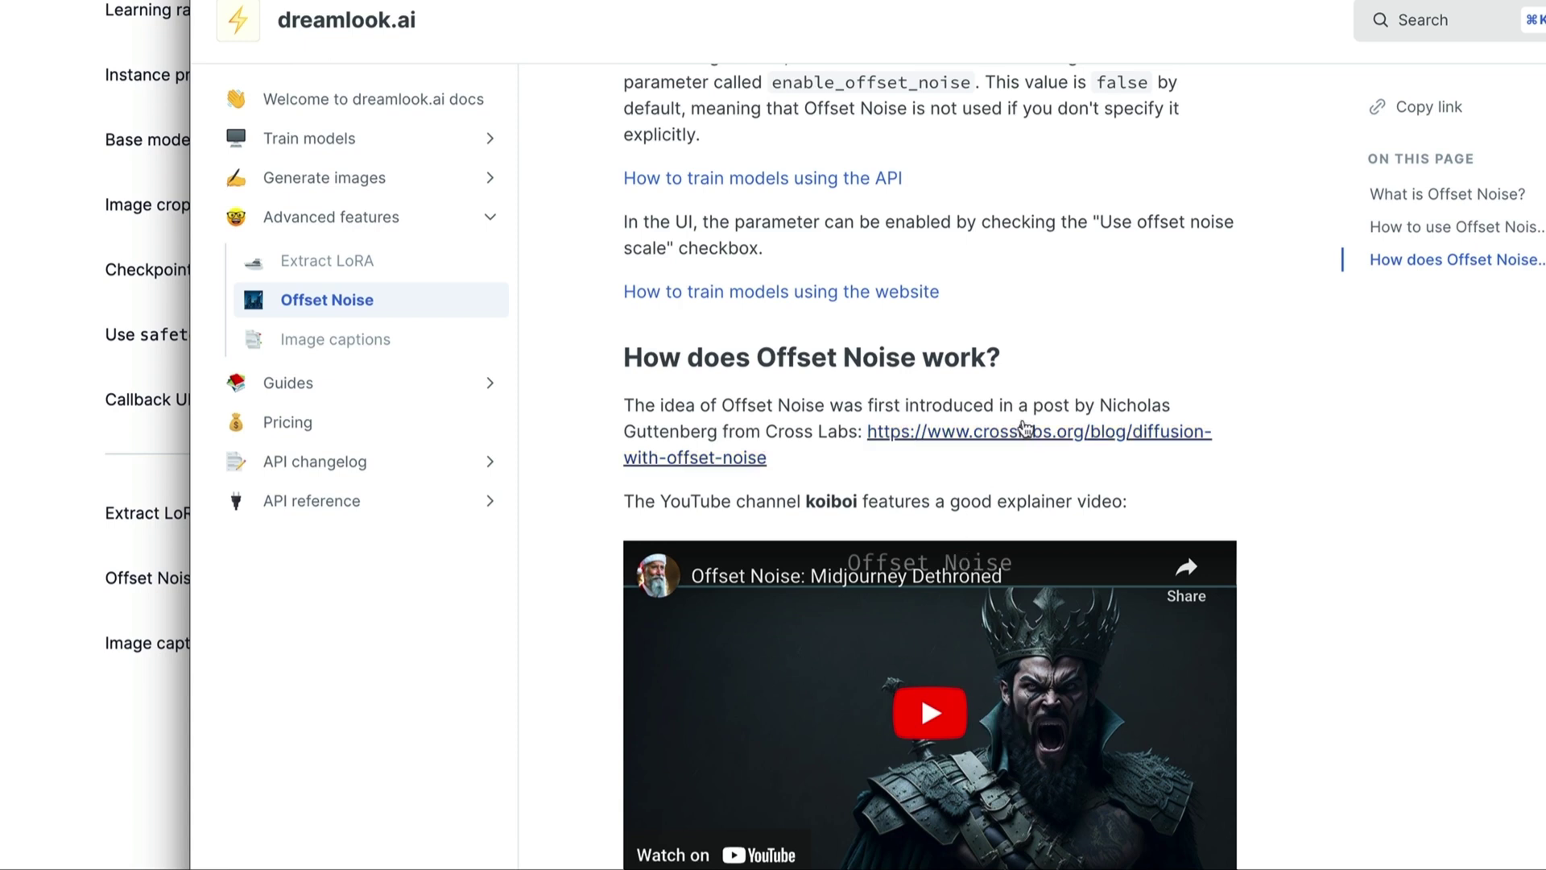
pyautogui.scroll(-10, 1018, 414)
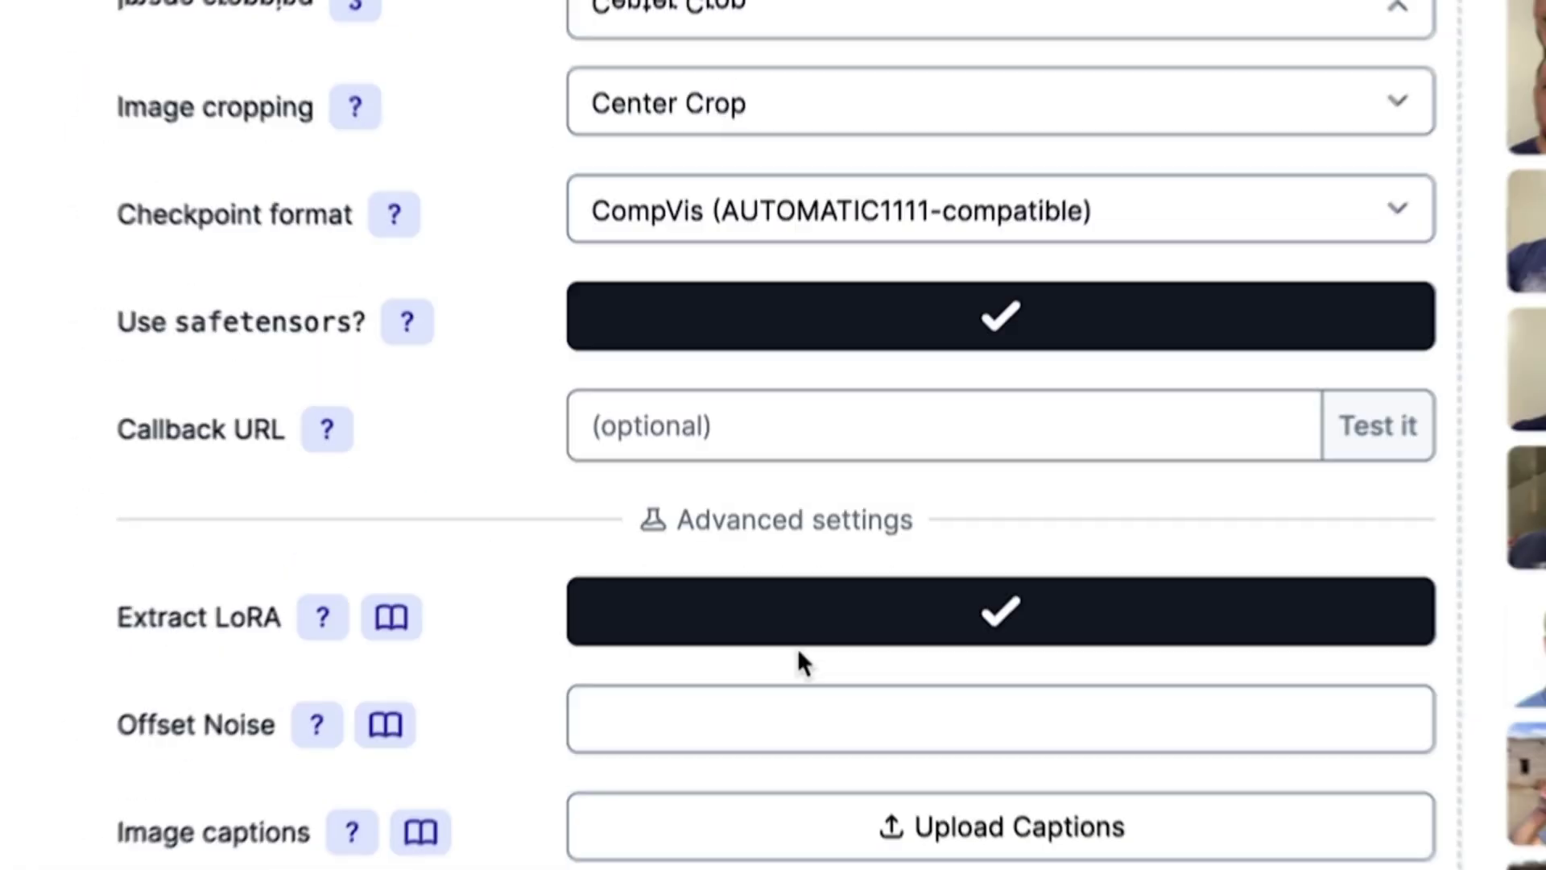
pyautogui.scroll(-1, 797, 648)
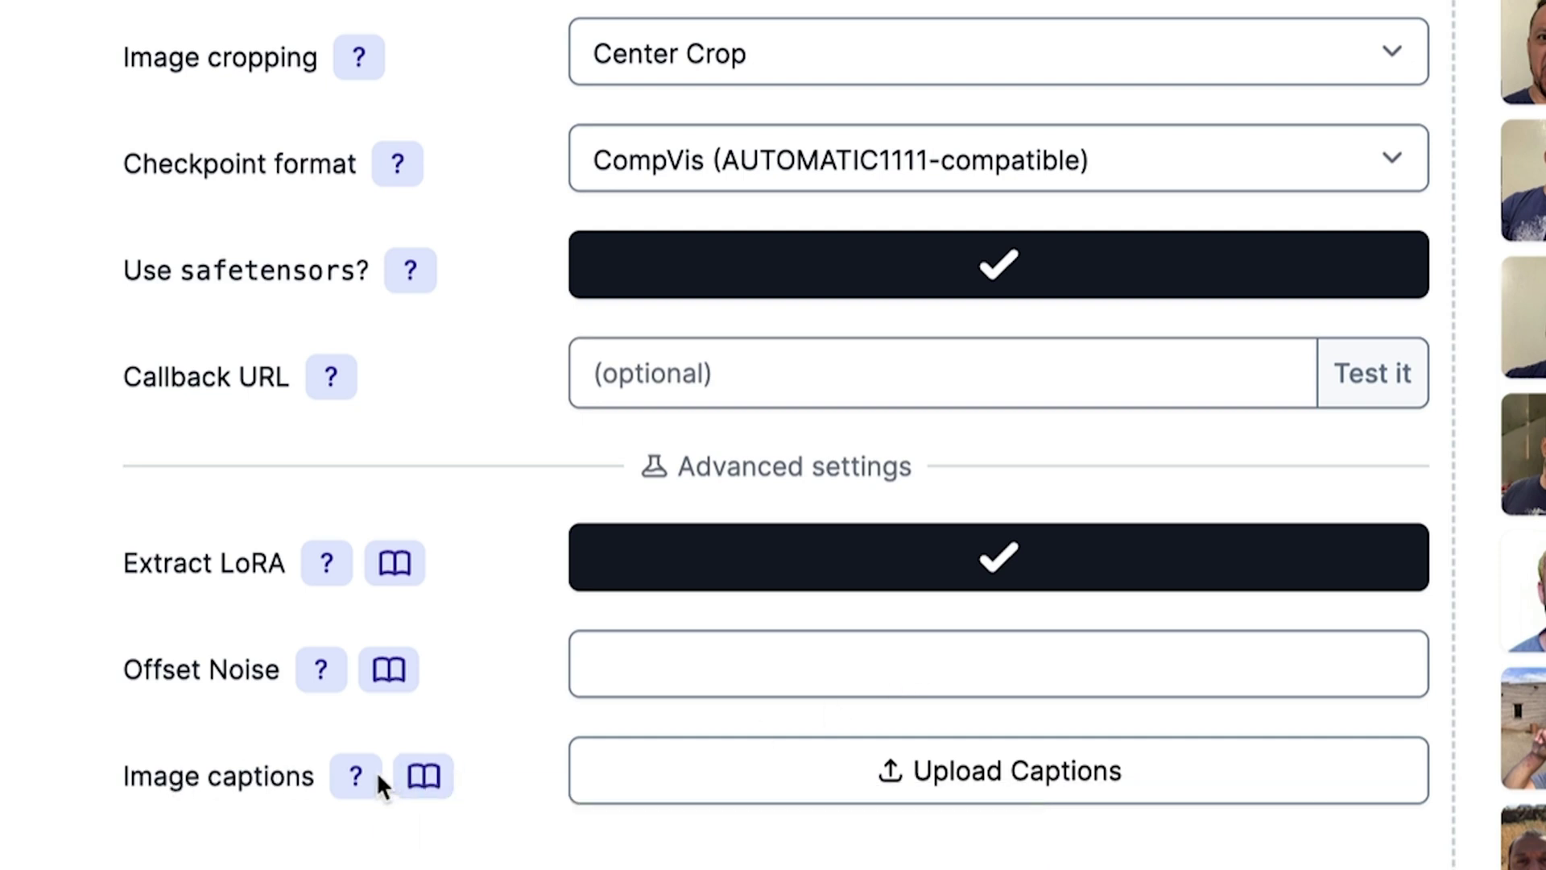
pyautogui.moveTo(375, 781)
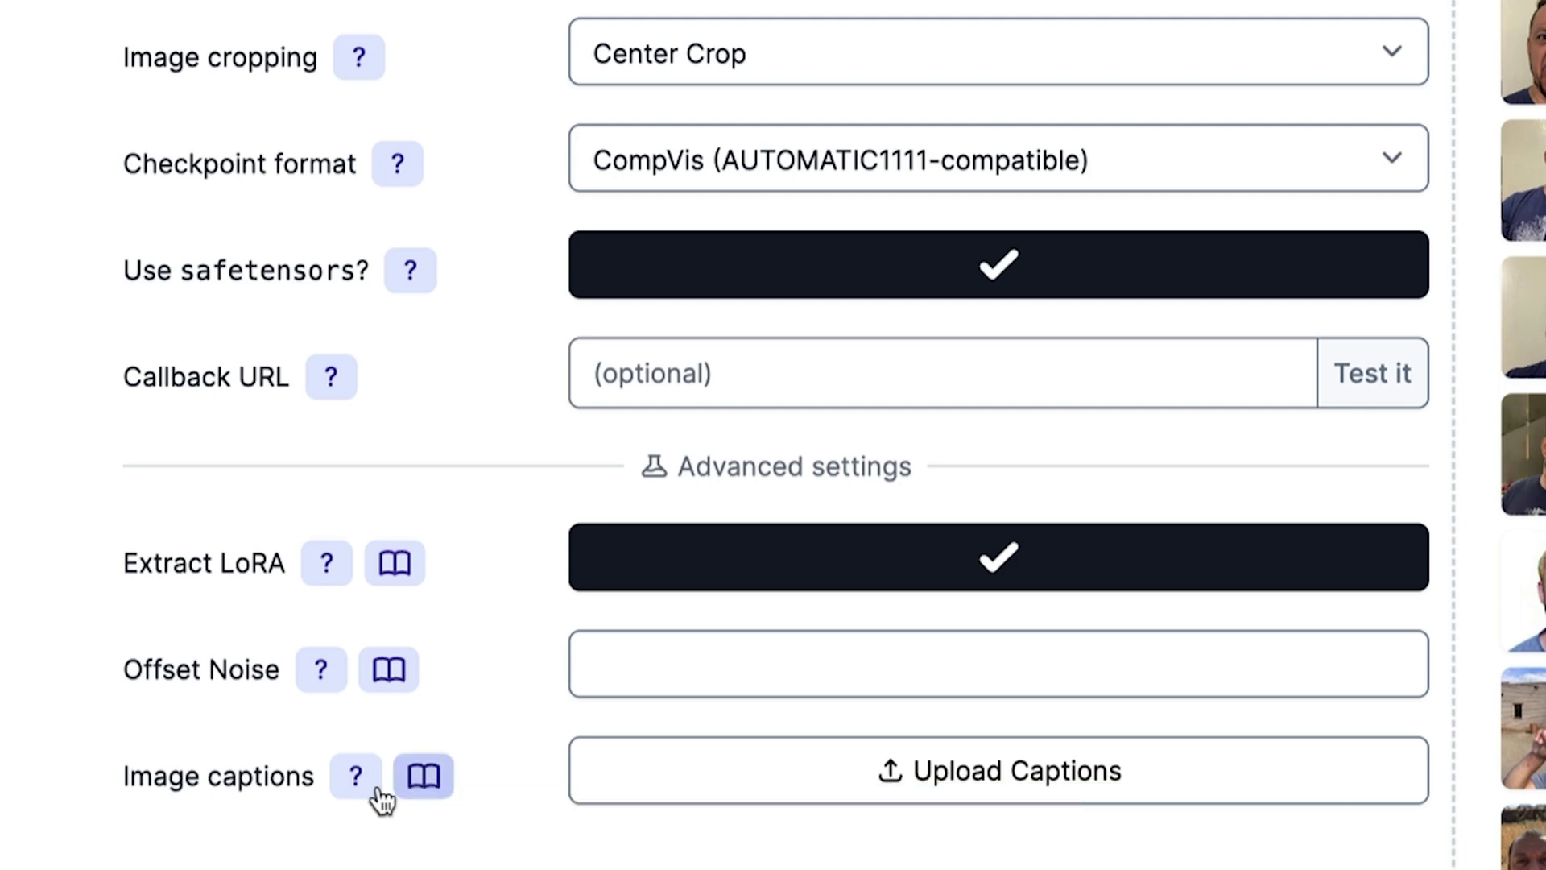
pyautogui.scroll(5, 950, 697)
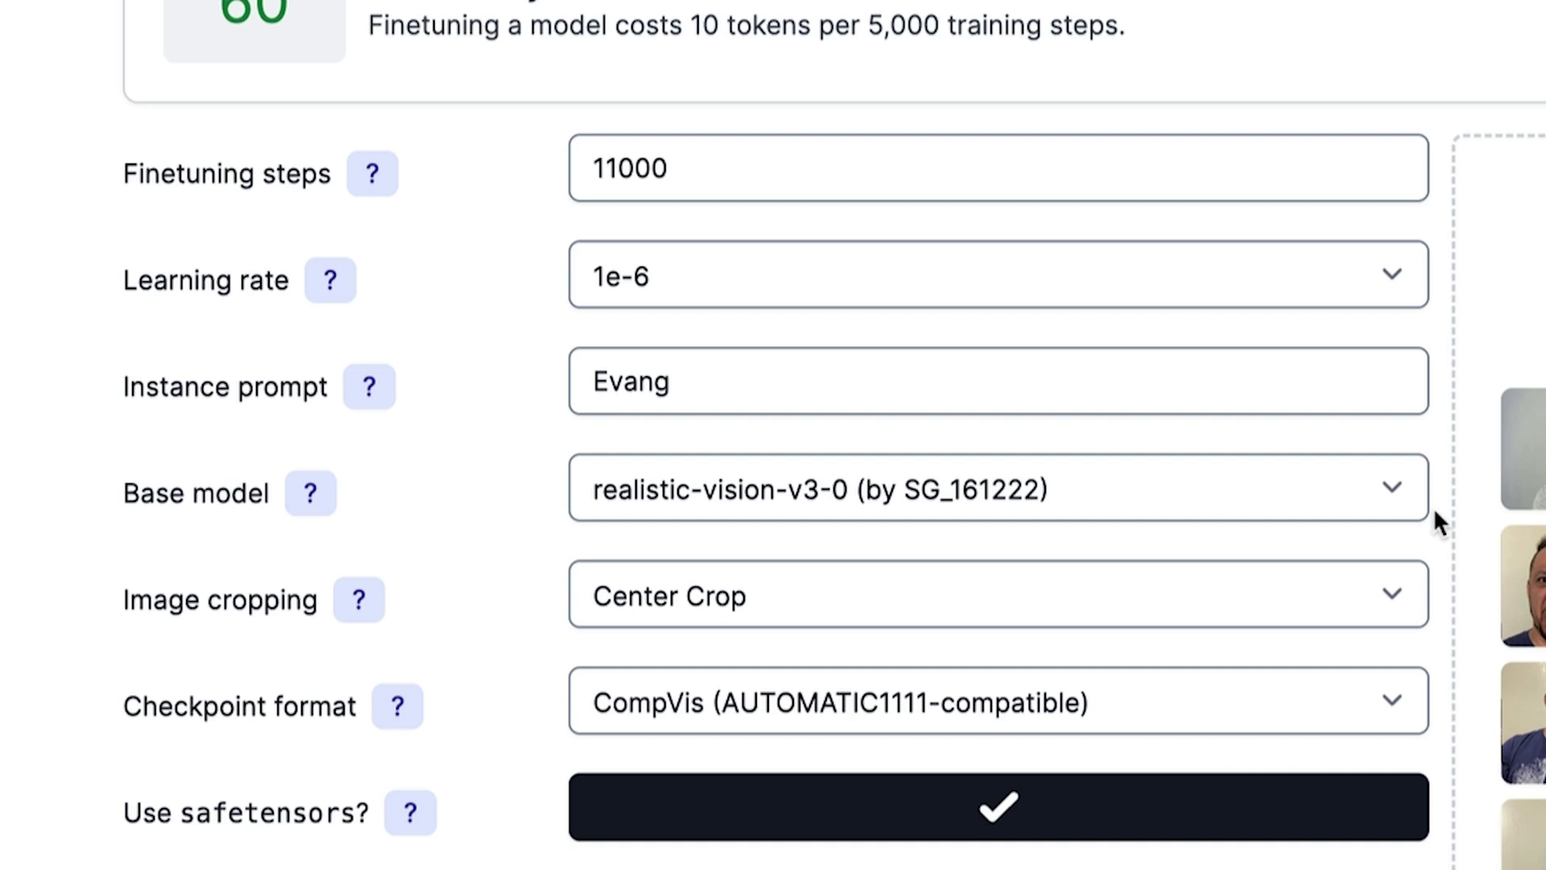
pyautogui.scroll(-5, 466, 621)
pyautogui.scroll(5, 1029, 633)
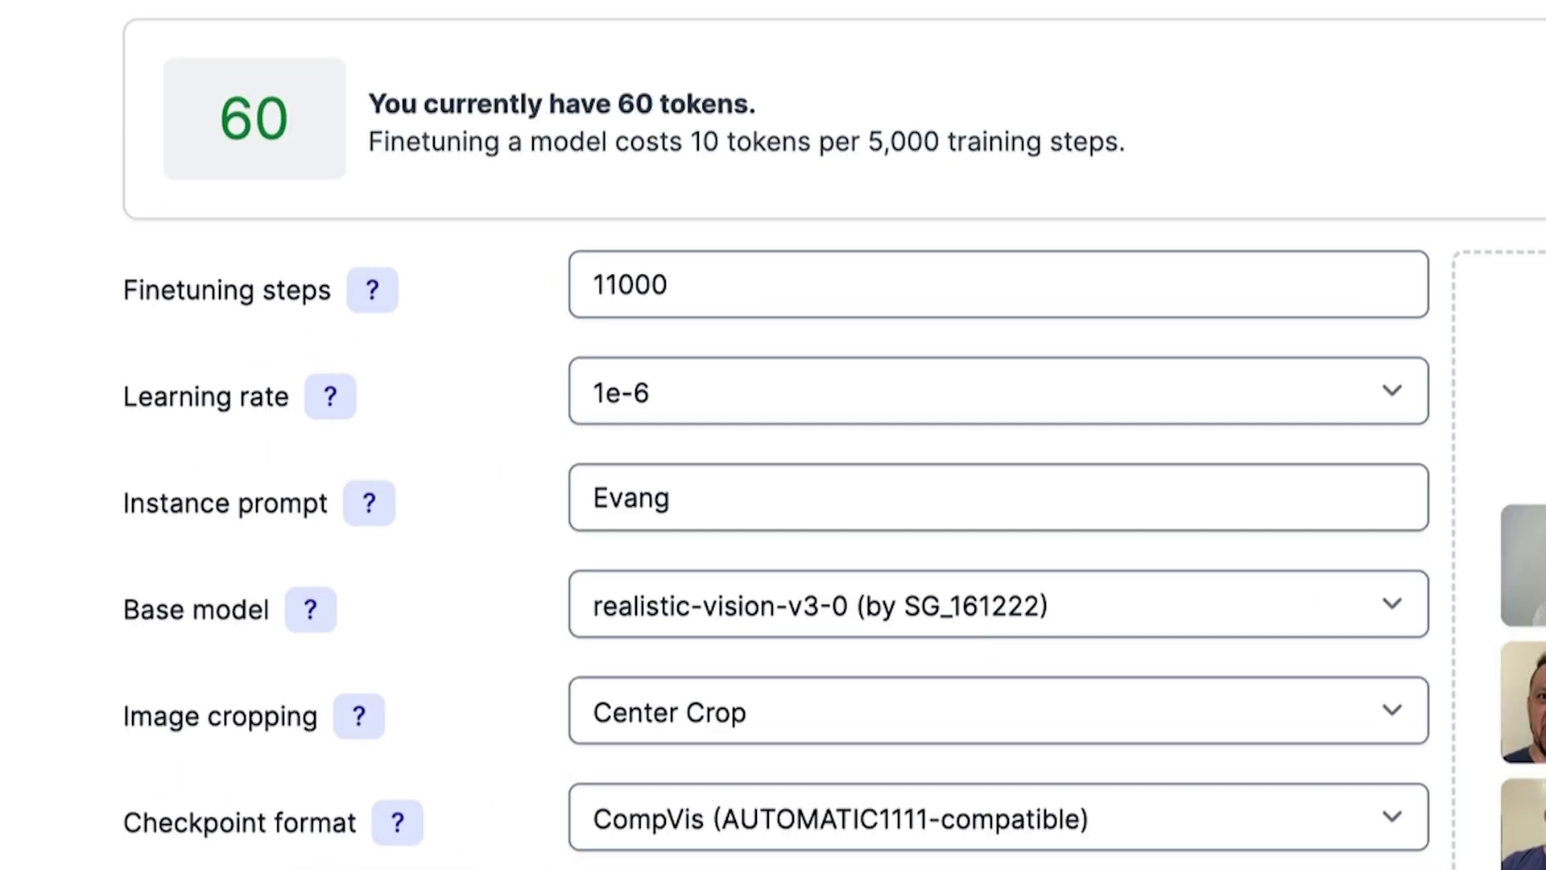
pyautogui.scroll(-3, 1029, 633)
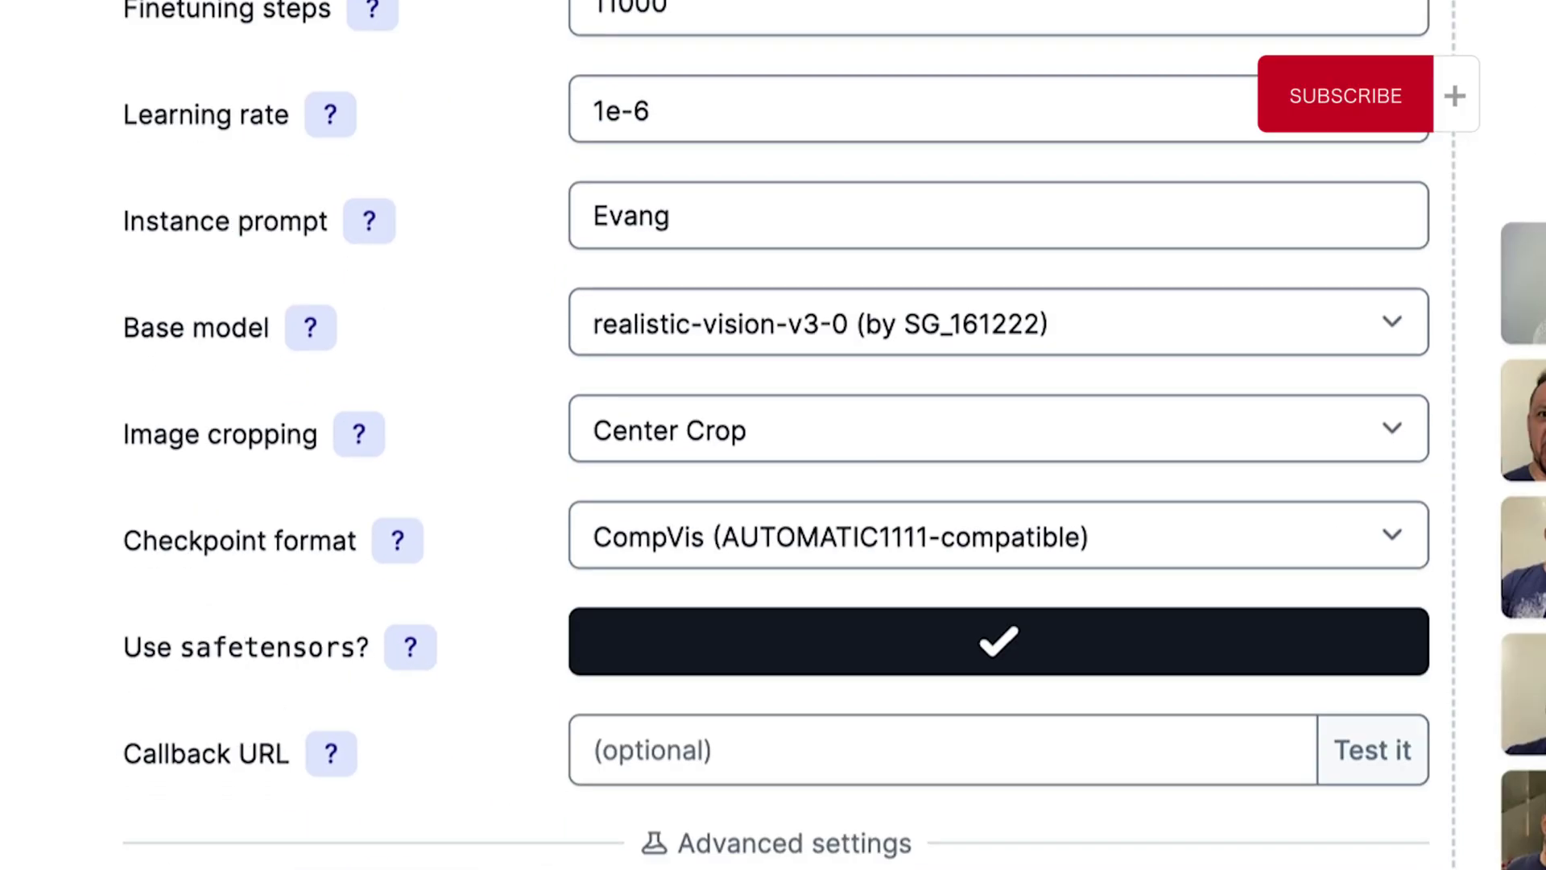
pyautogui.scroll(-1, 1511, 311)
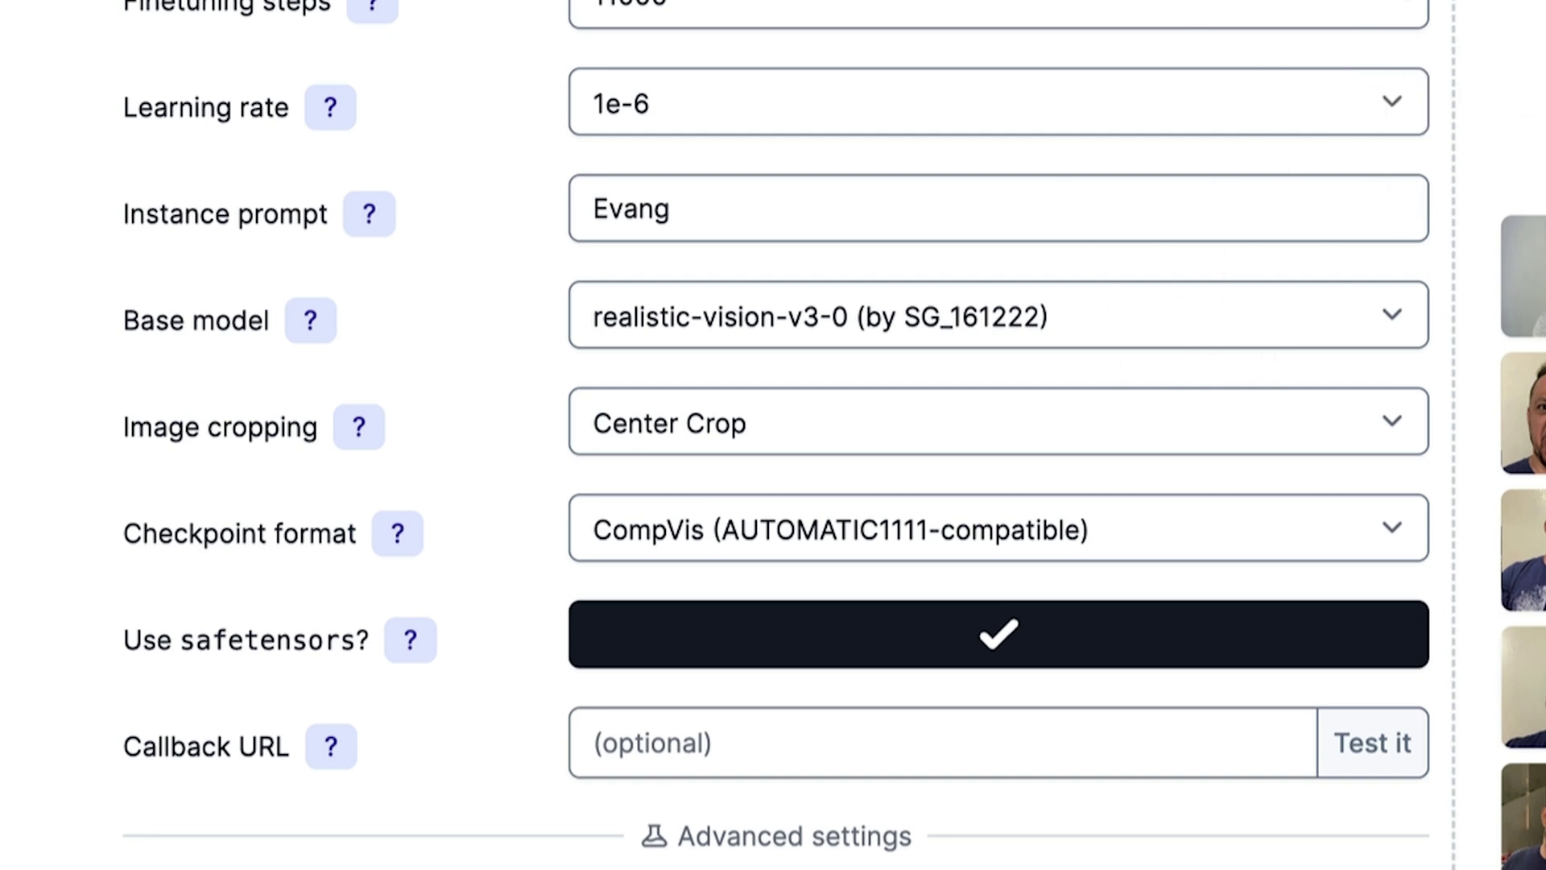
pyautogui.scroll(3, 1132, 314)
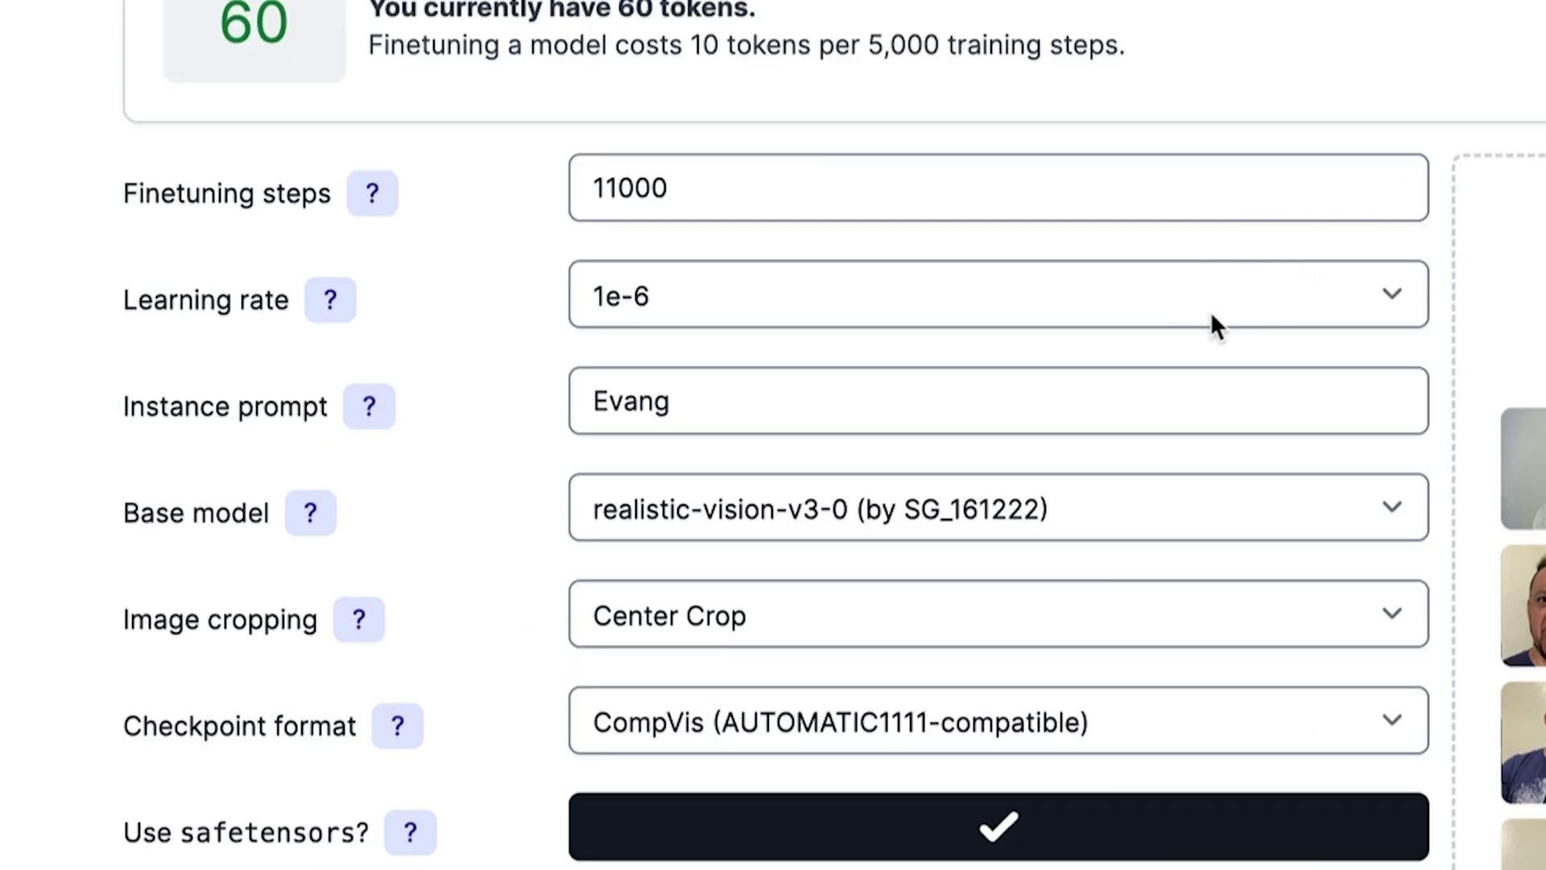
pyautogui.scroll(-4, 1212, 316)
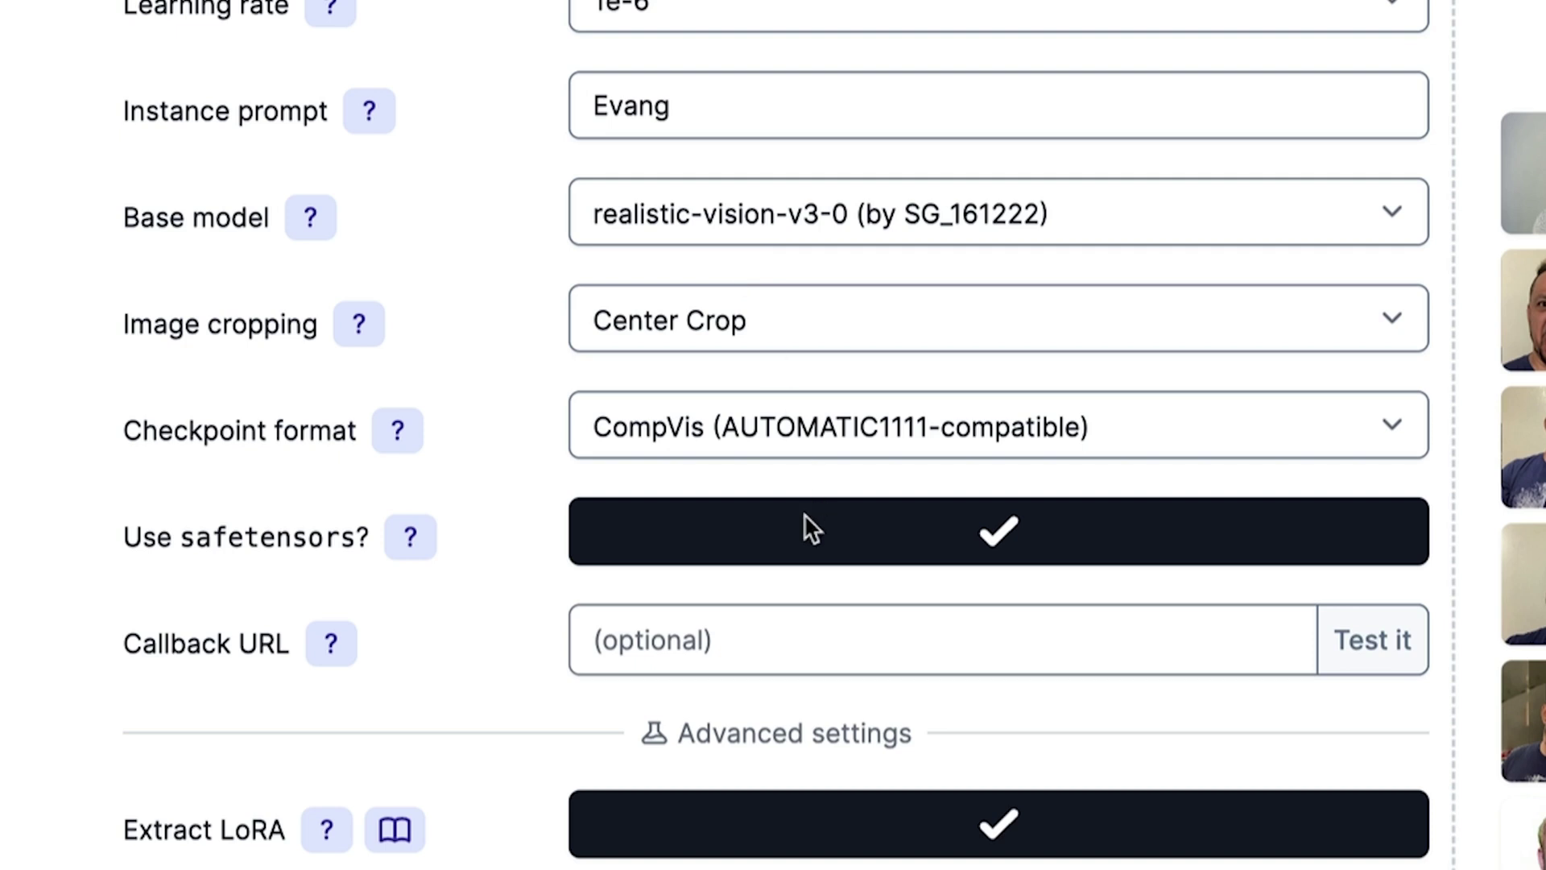
pyautogui.scroll(1, 805, 523)
pyautogui.scroll(-4, 809, 530)
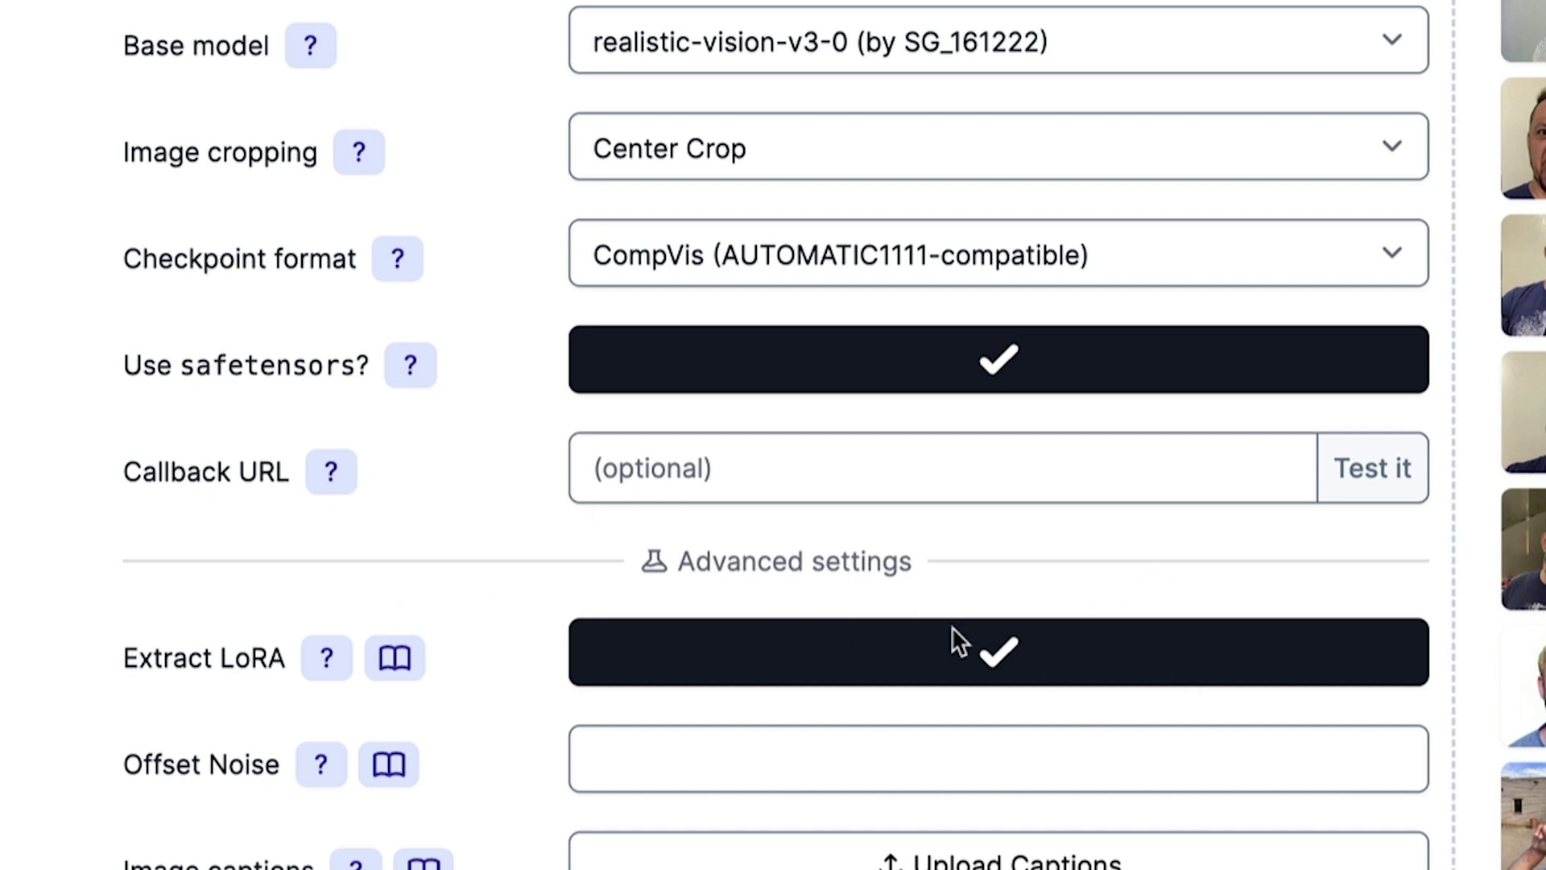
pyautogui.scroll(5, 869, 632)
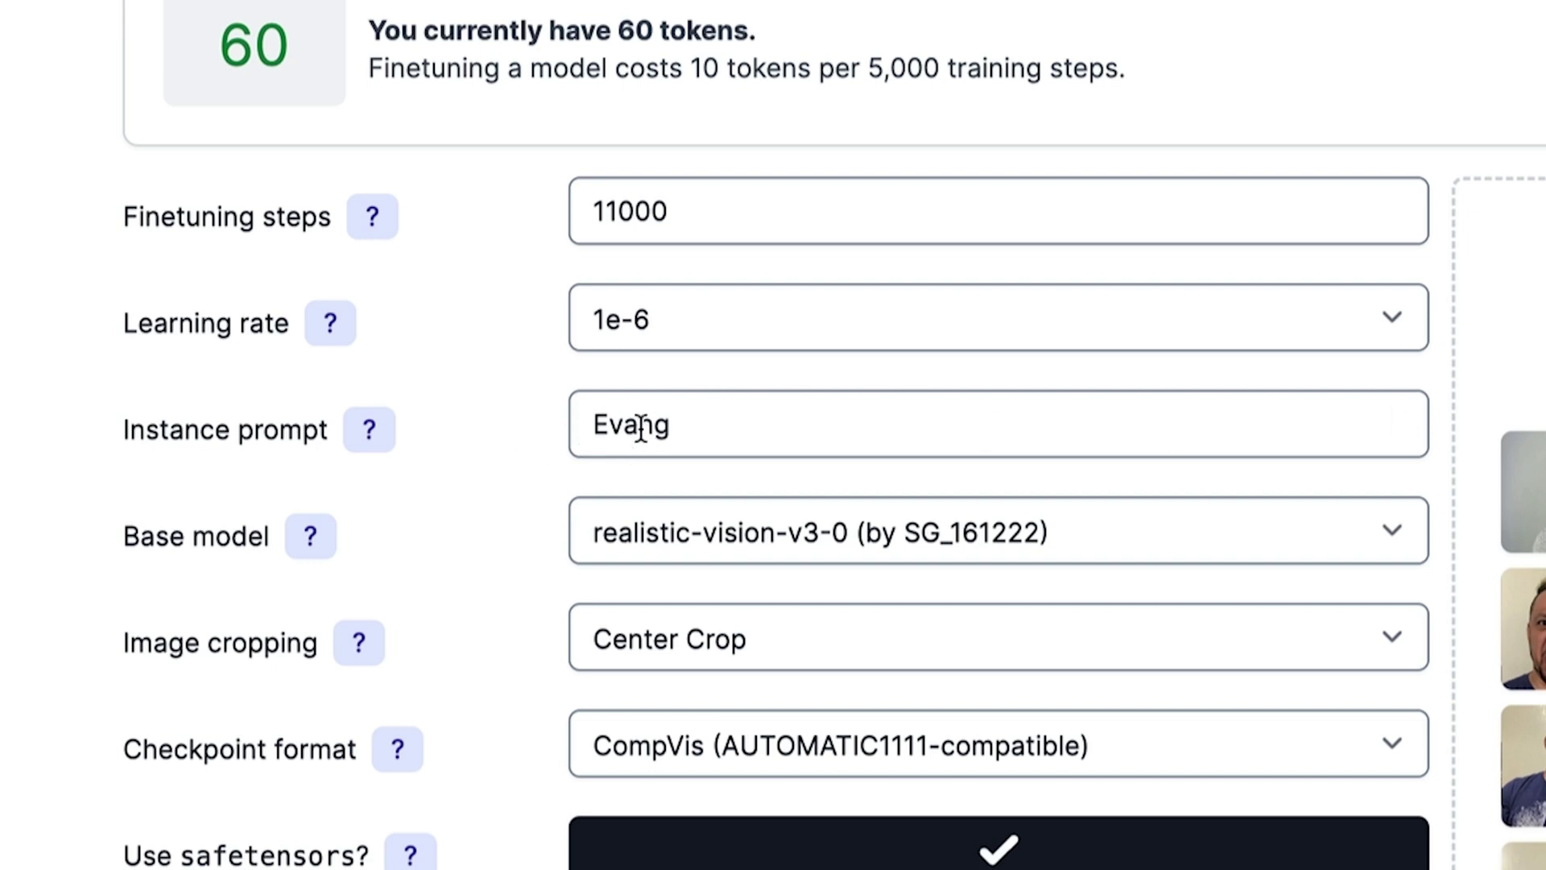
# Step: Clear and refill the instance prompt from the saved suggestion, keeping learning rate 1e-6
pyautogui.moveTo(766, 424); pyautogui.dragTo(492, 420)
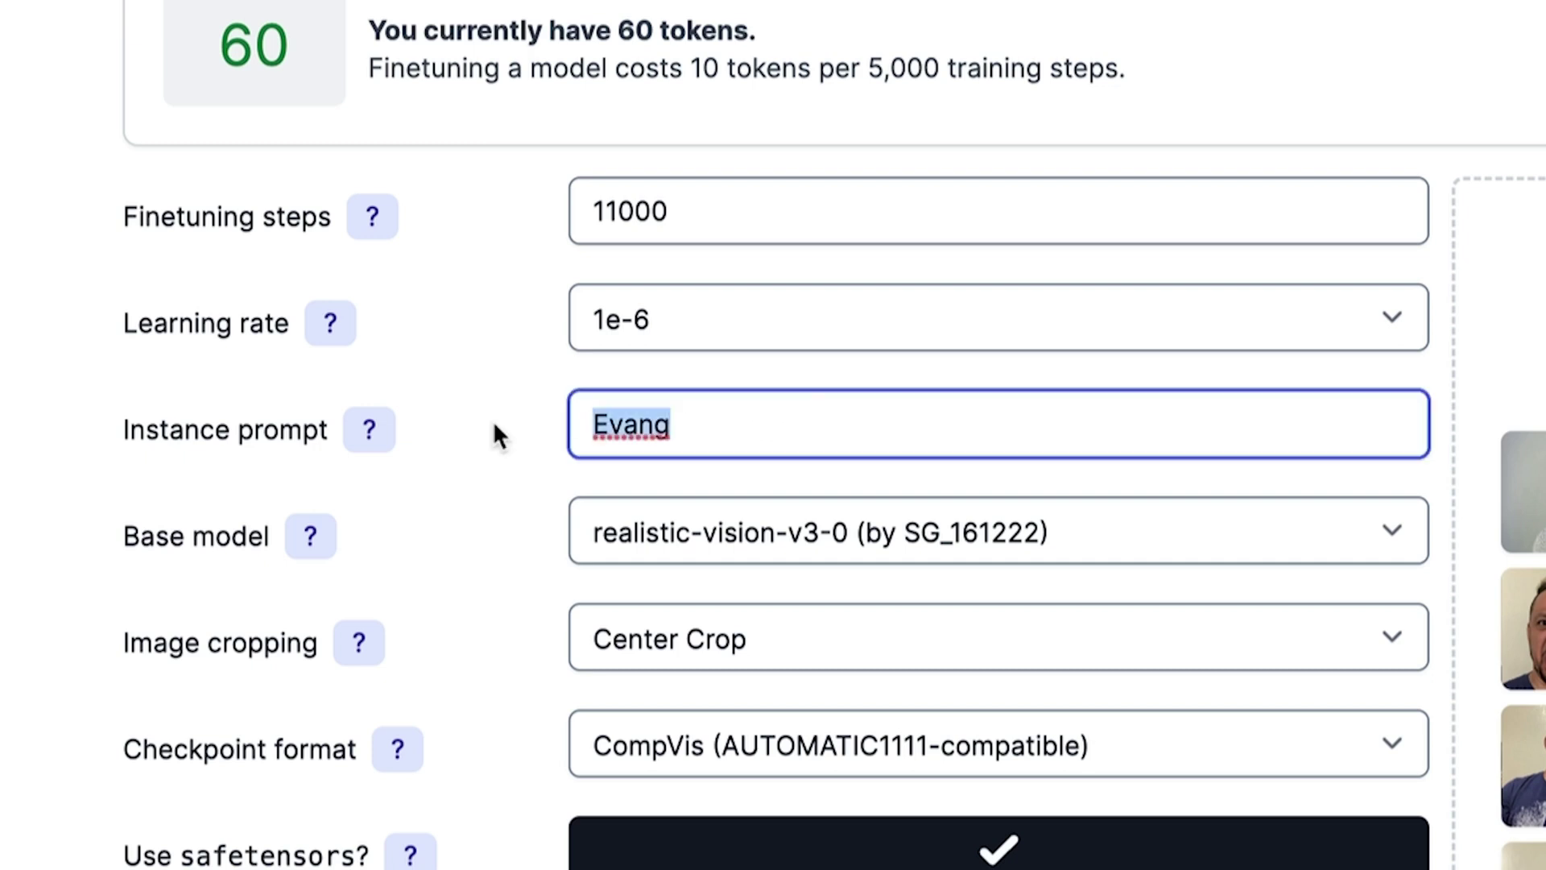
pyautogui.press('BackSpace')
pyautogui.click(503, 567)
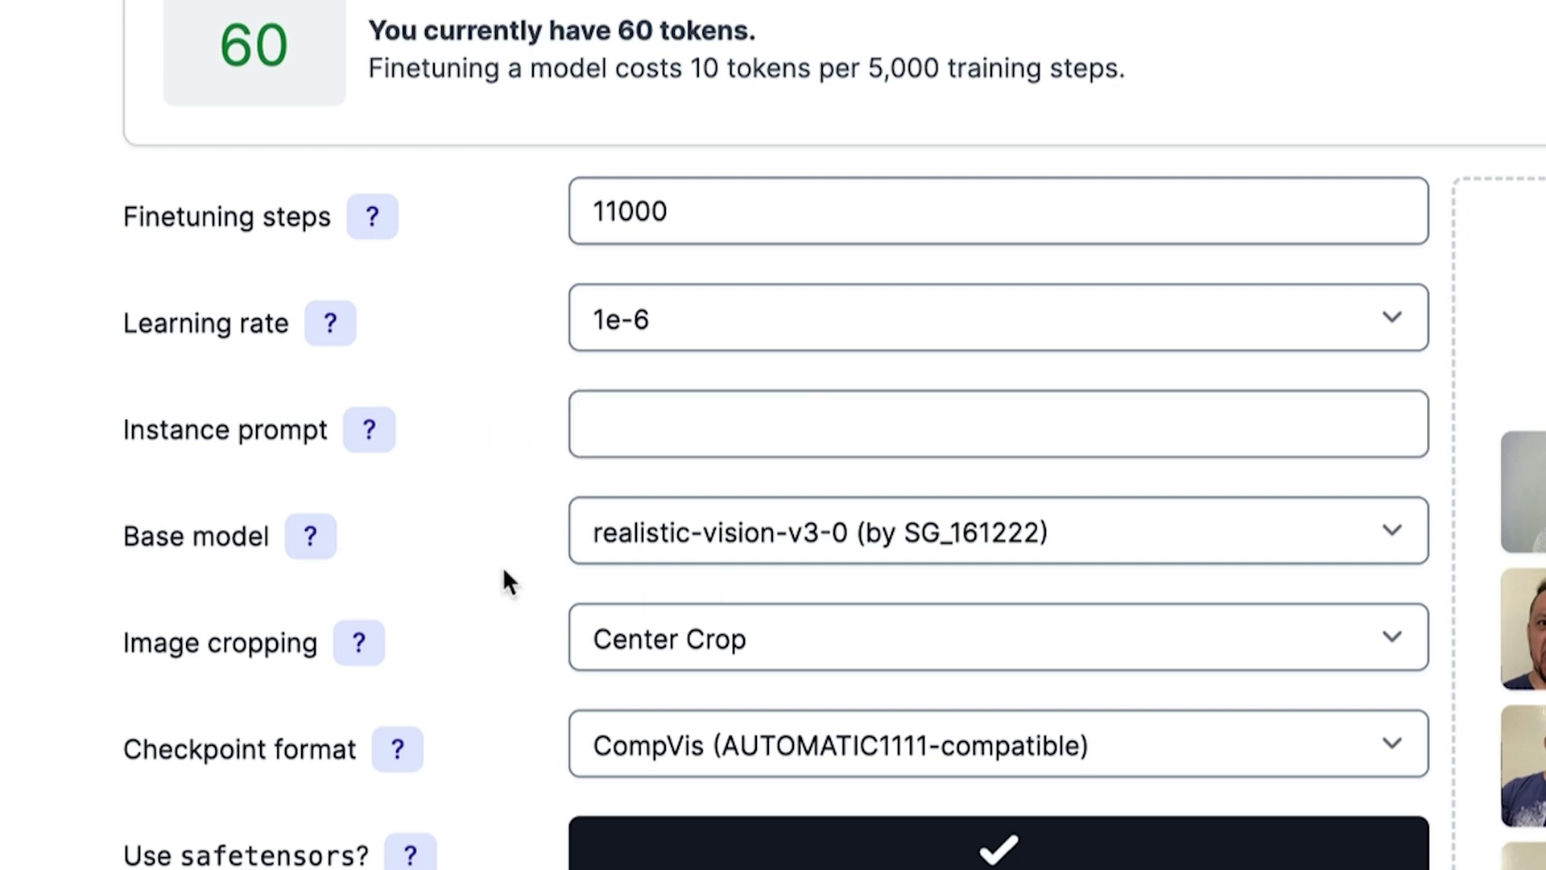
pyautogui.click(676, 327)
pyautogui.click(455, 417)
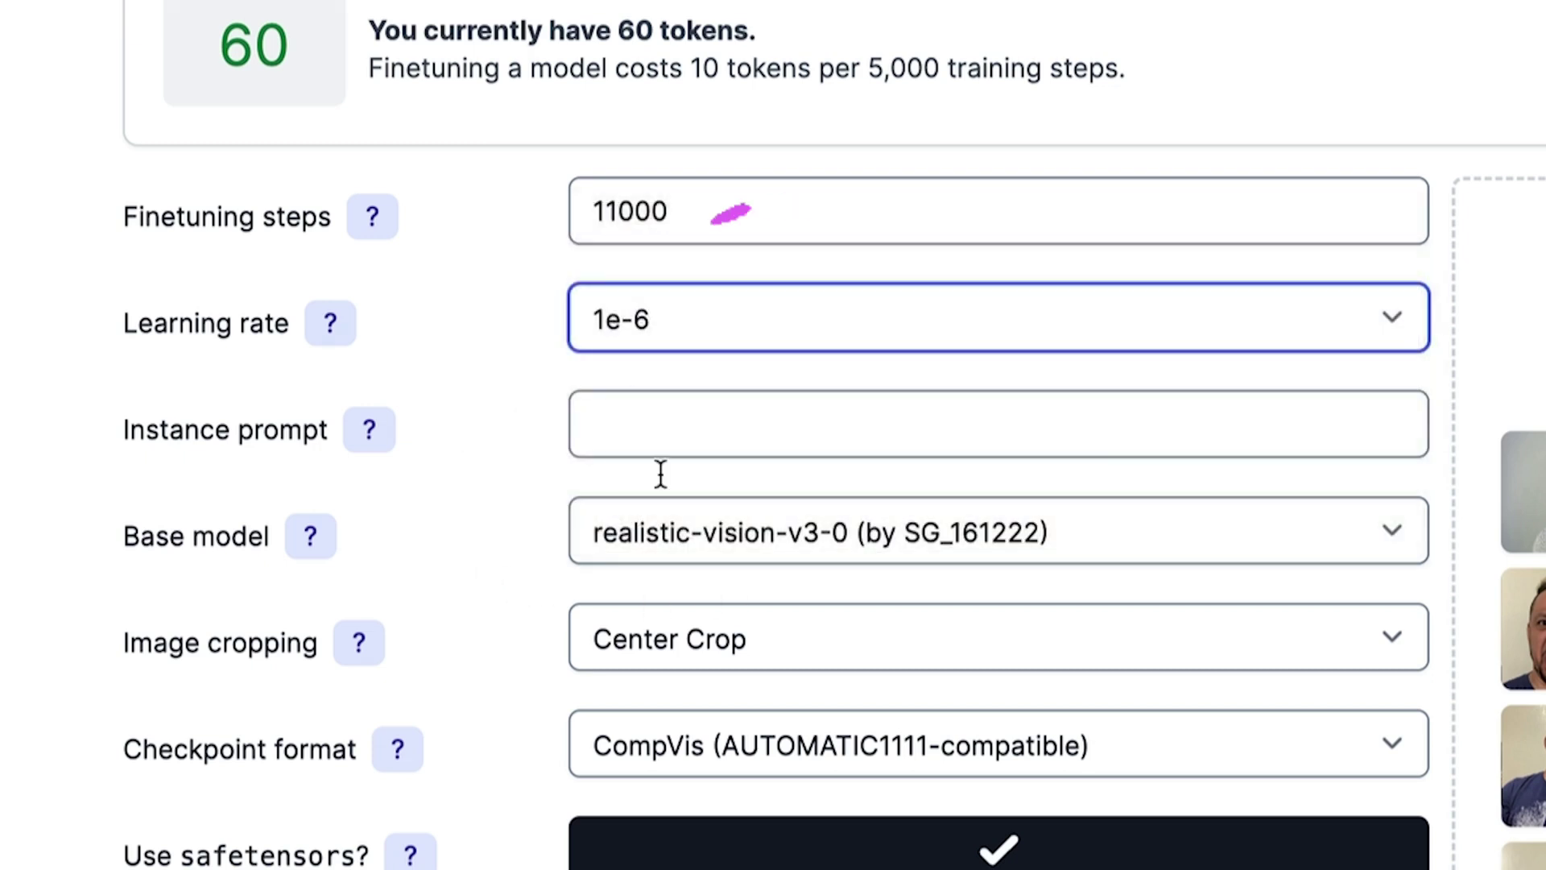
pyautogui.click(738, 395)
pyautogui.click(713, 475)
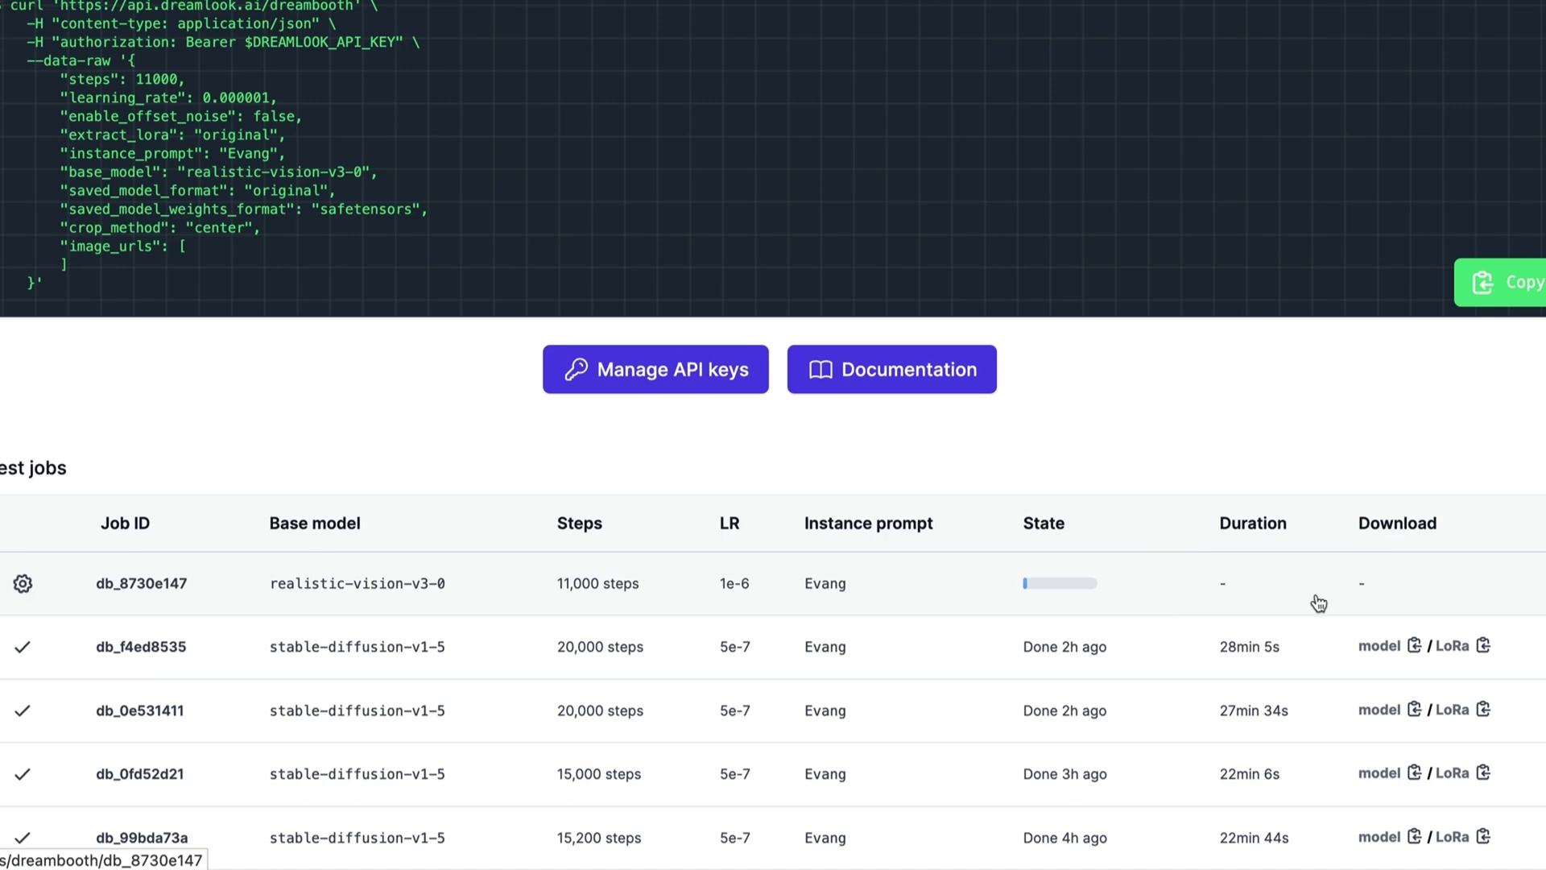
# Step: Scroll the training jobs table down to the page footer
pyautogui.scroll(-1, 1363, 578)
pyautogui.scroll(-5, 1363, 578)
pyautogui.scroll(4, 1377, 564)
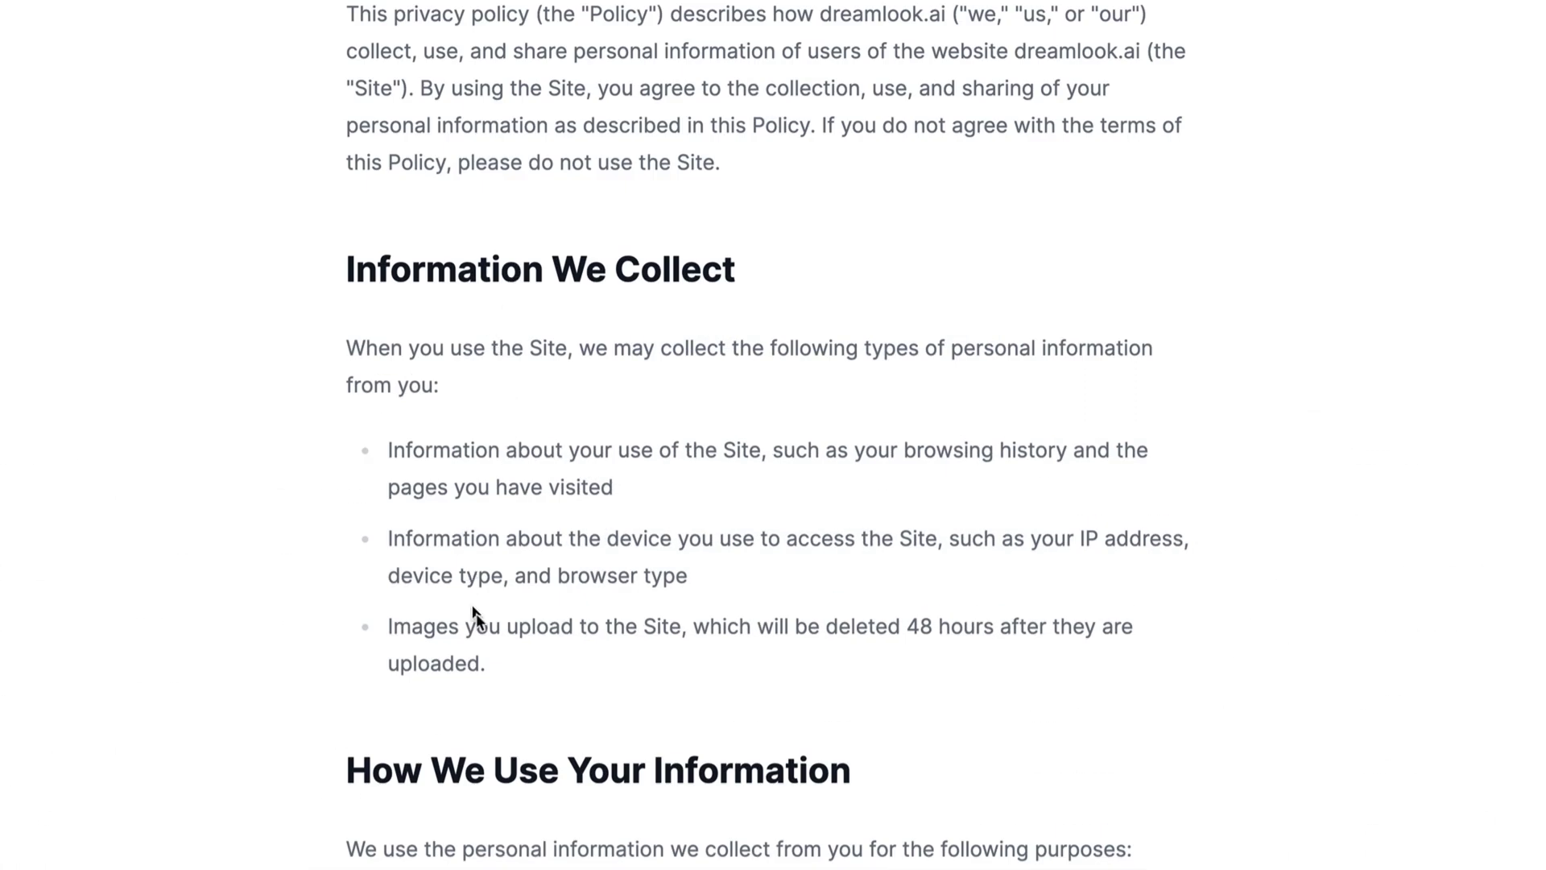
pyautogui.moveTo(411, 626); pyautogui.dragTo(586, 662)
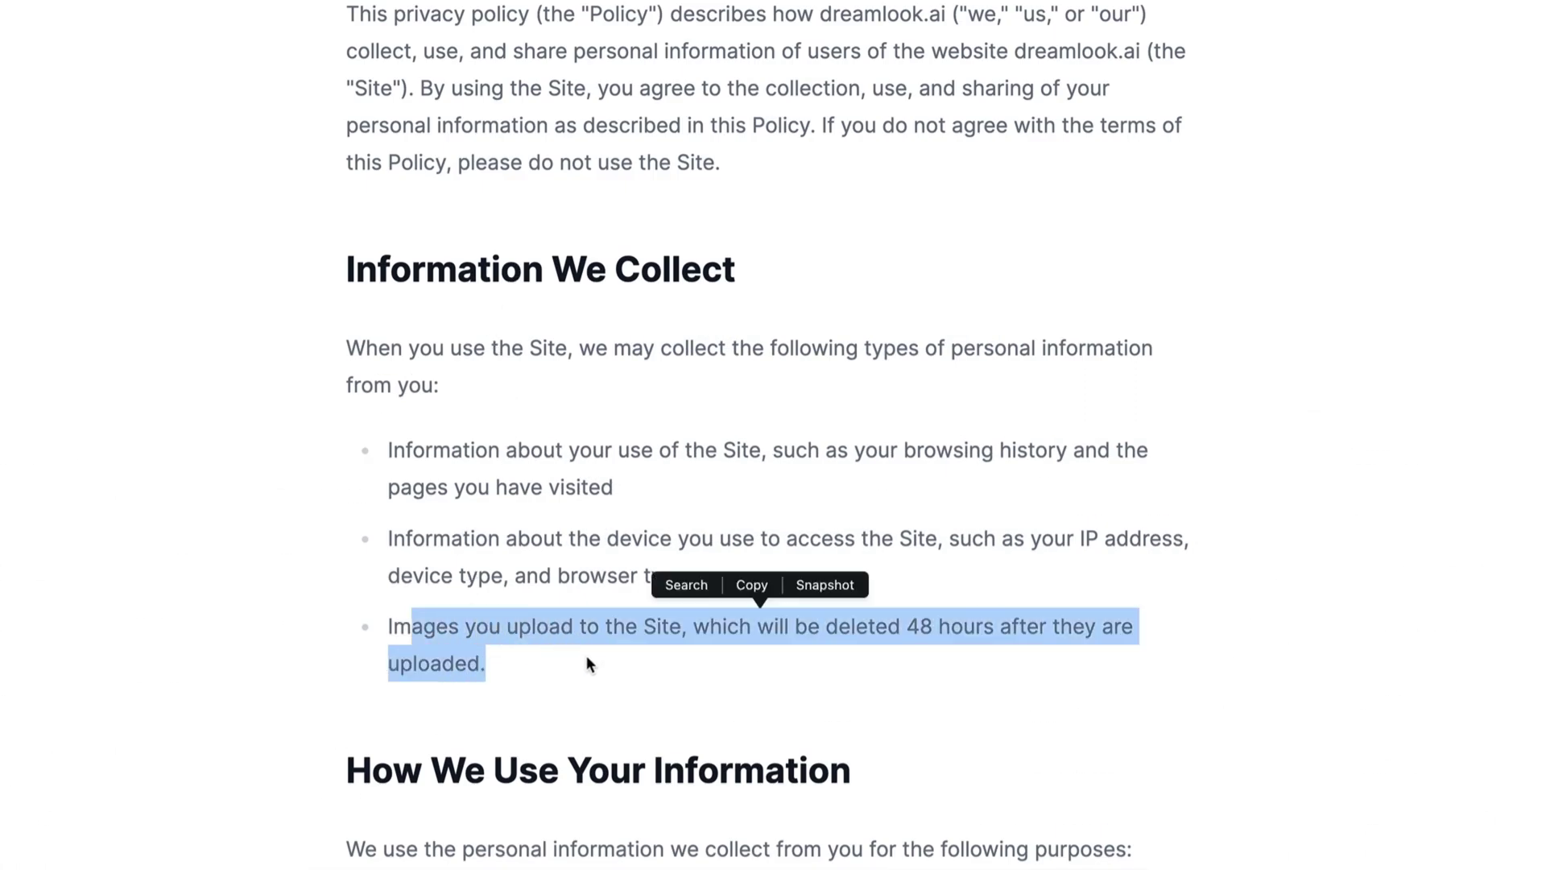
pyautogui.click(919, 494)
pyautogui.scroll(-4, 777, 446)
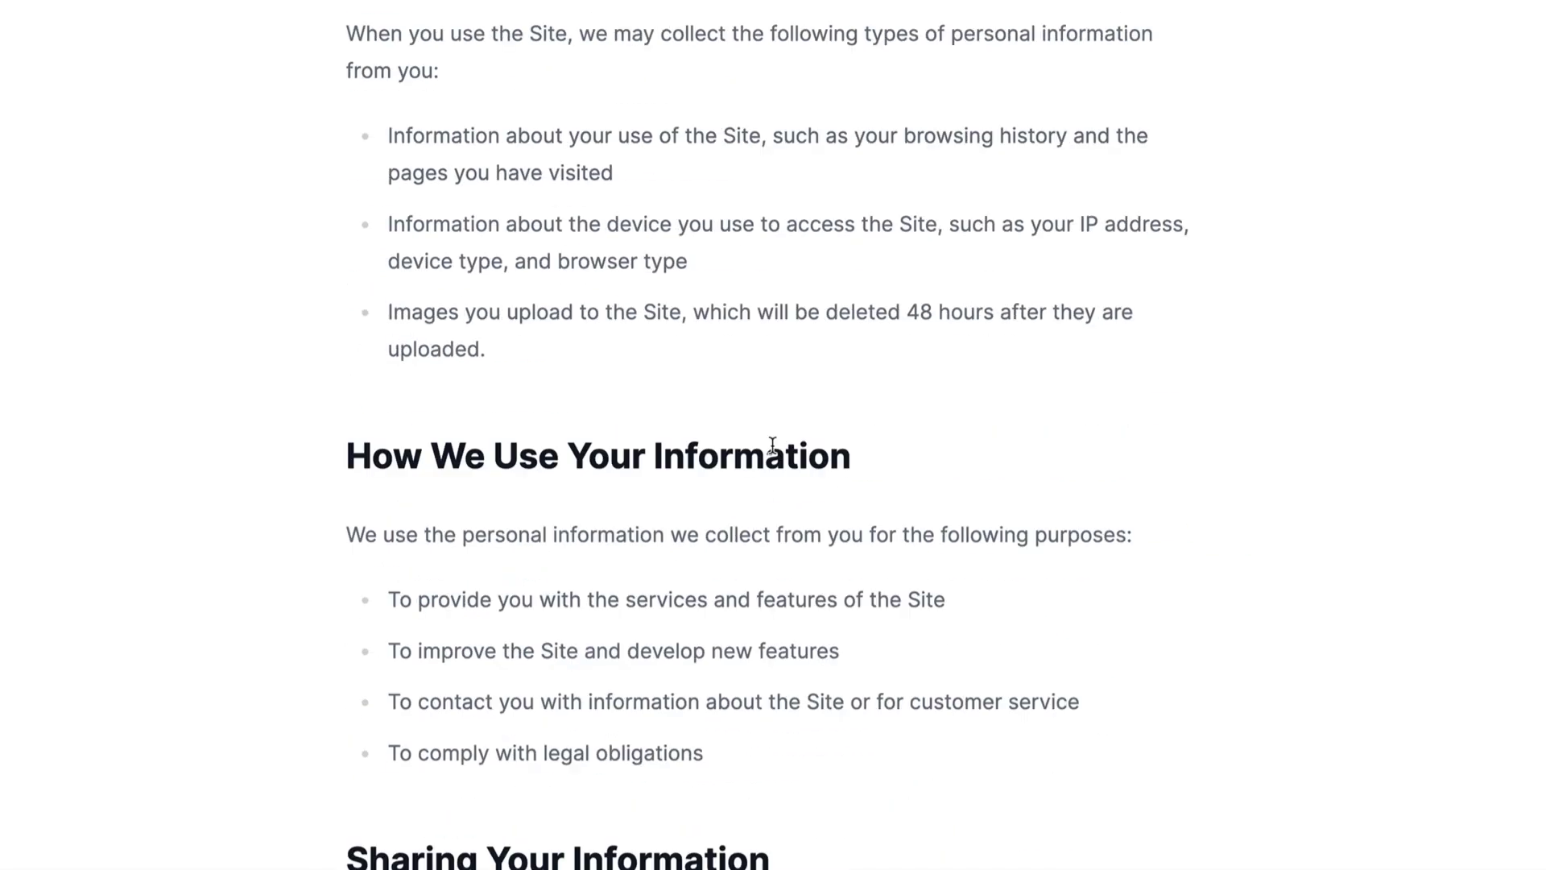
pyautogui.scroll(-10, 772, 445)
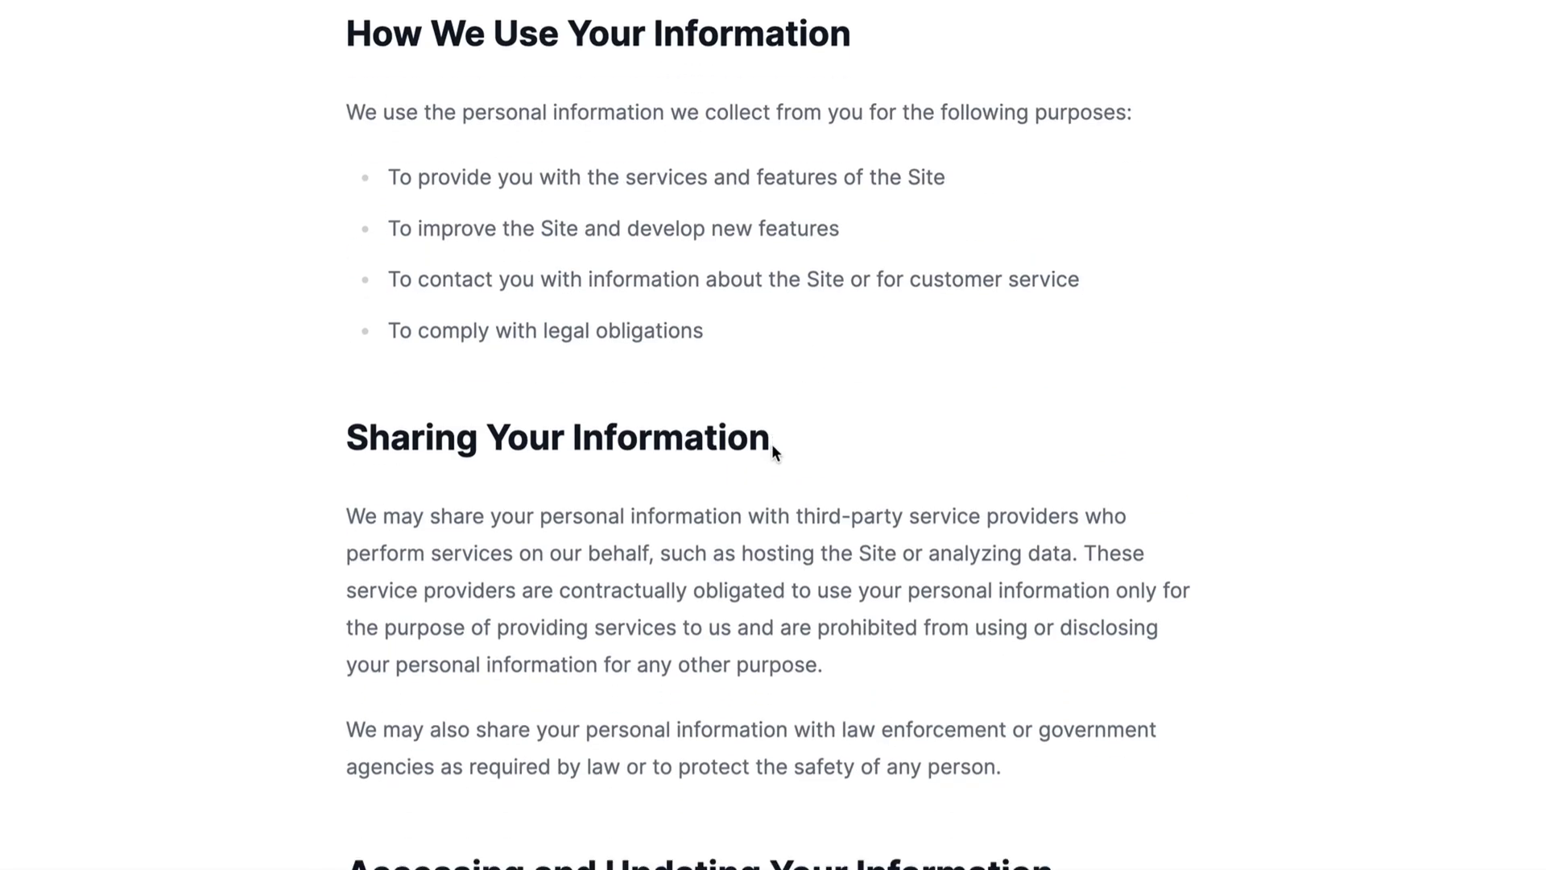
pyautogui.scroll(-5, 772, 447)
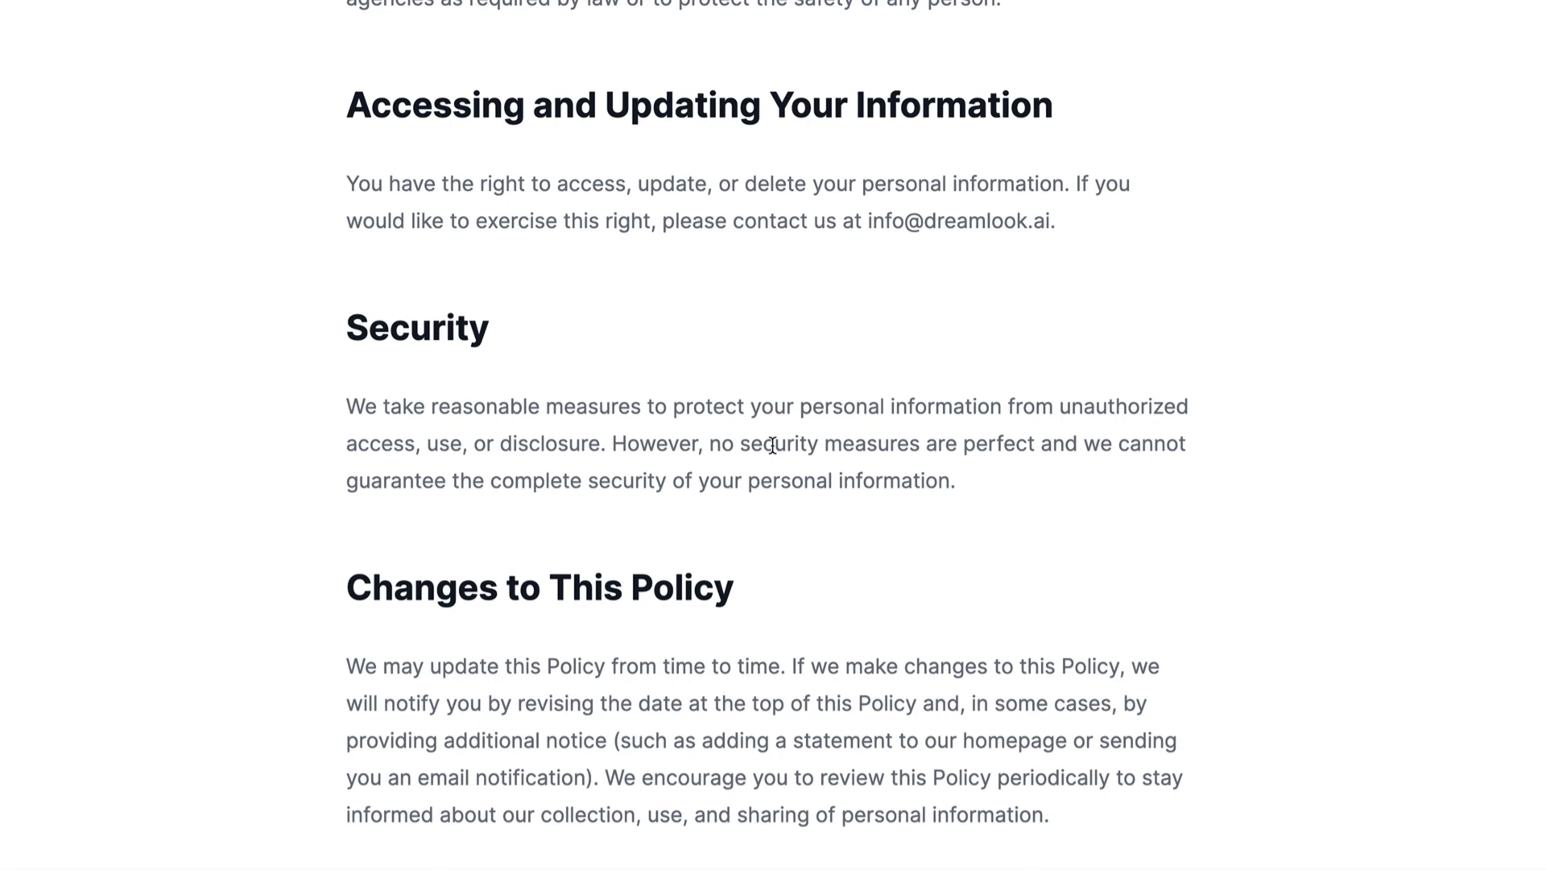
pyautogui.scroll(-4, 772, 445)
pyautogui.scroll(20, 771, 446)
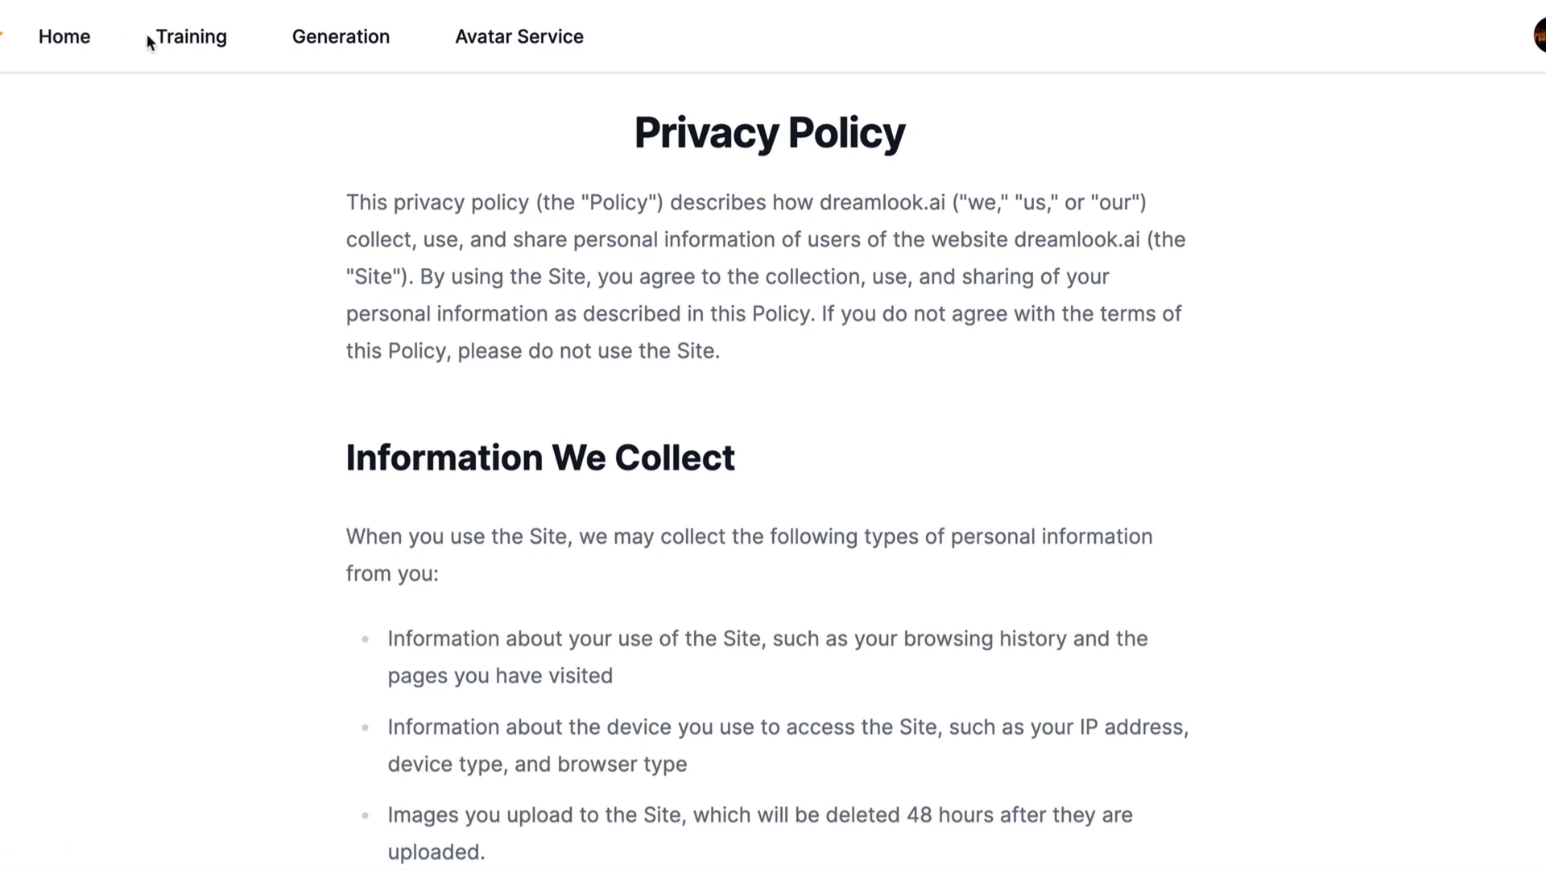
# Step: Return to dreamlook.ai's Training page and confirm the realistic-vision-v3-0 job finished after 16min 0s
pyautogui.click(173, 37)
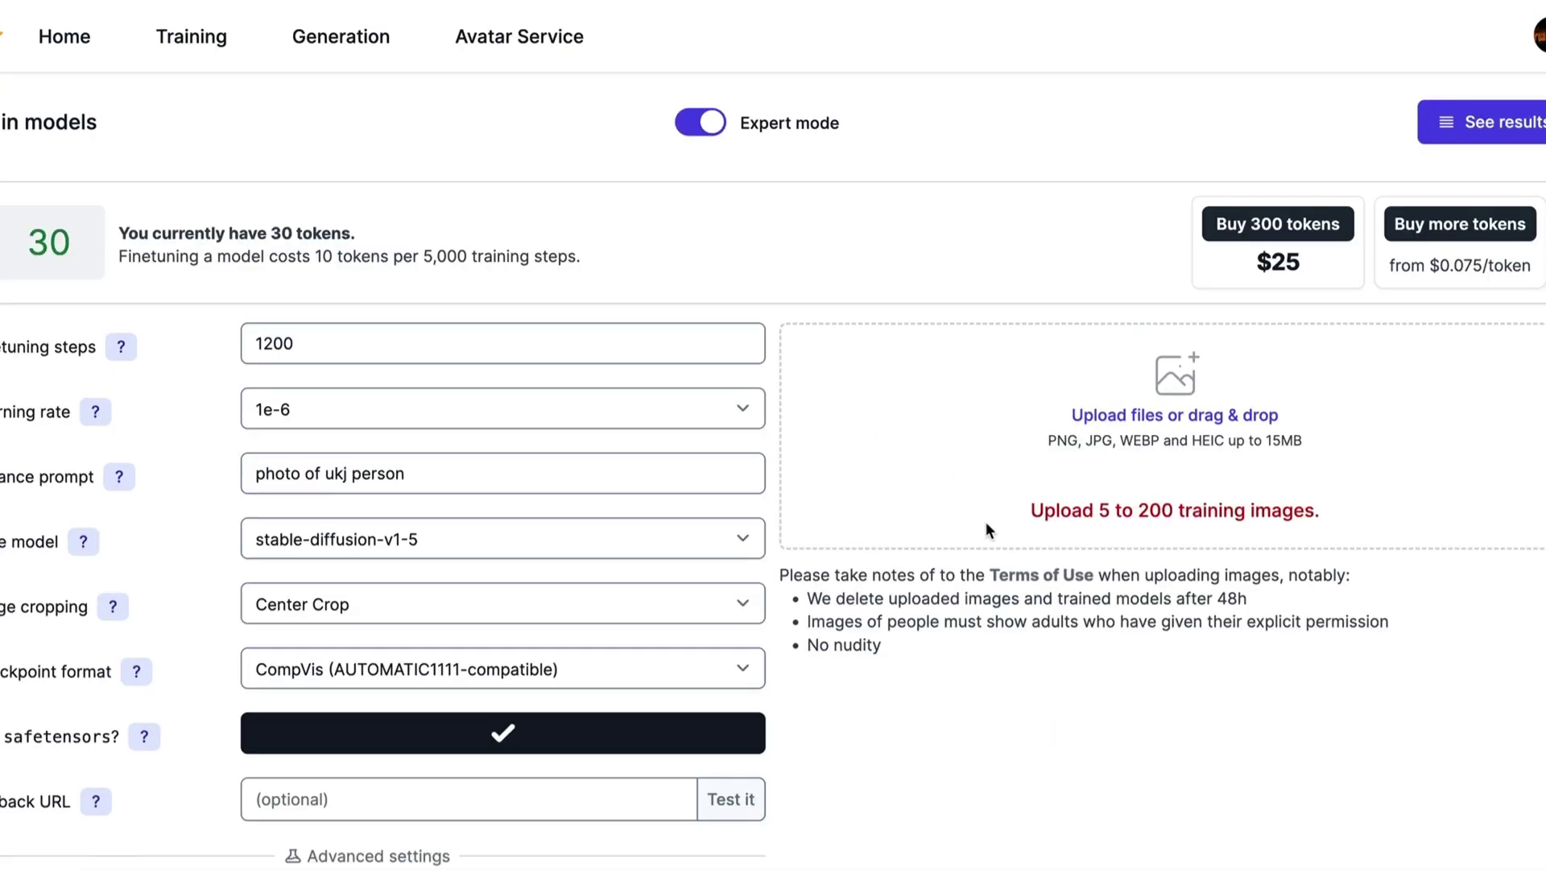
pyautogui.scroll(-15, 987, 520)
pyautogui.scroll(-7, 1046, 532)
pyautogui.scroll(4, 1094, 536)
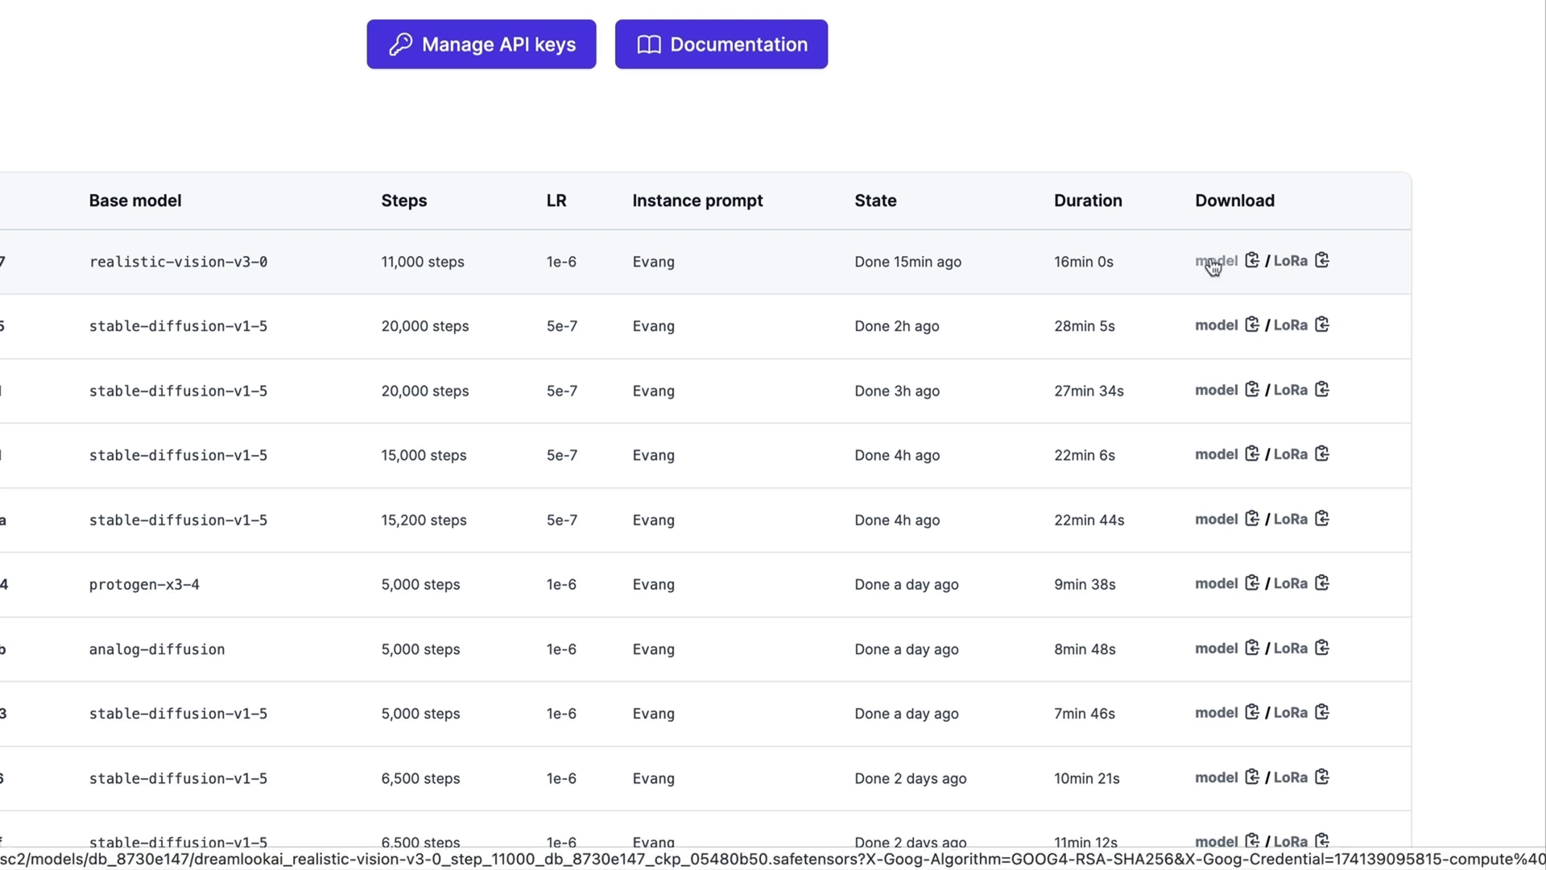
# Step: Start downloading the trained realistic-vision-v3-0 safetensors model, then cancel the download
pyautogui.click(1211, 259)
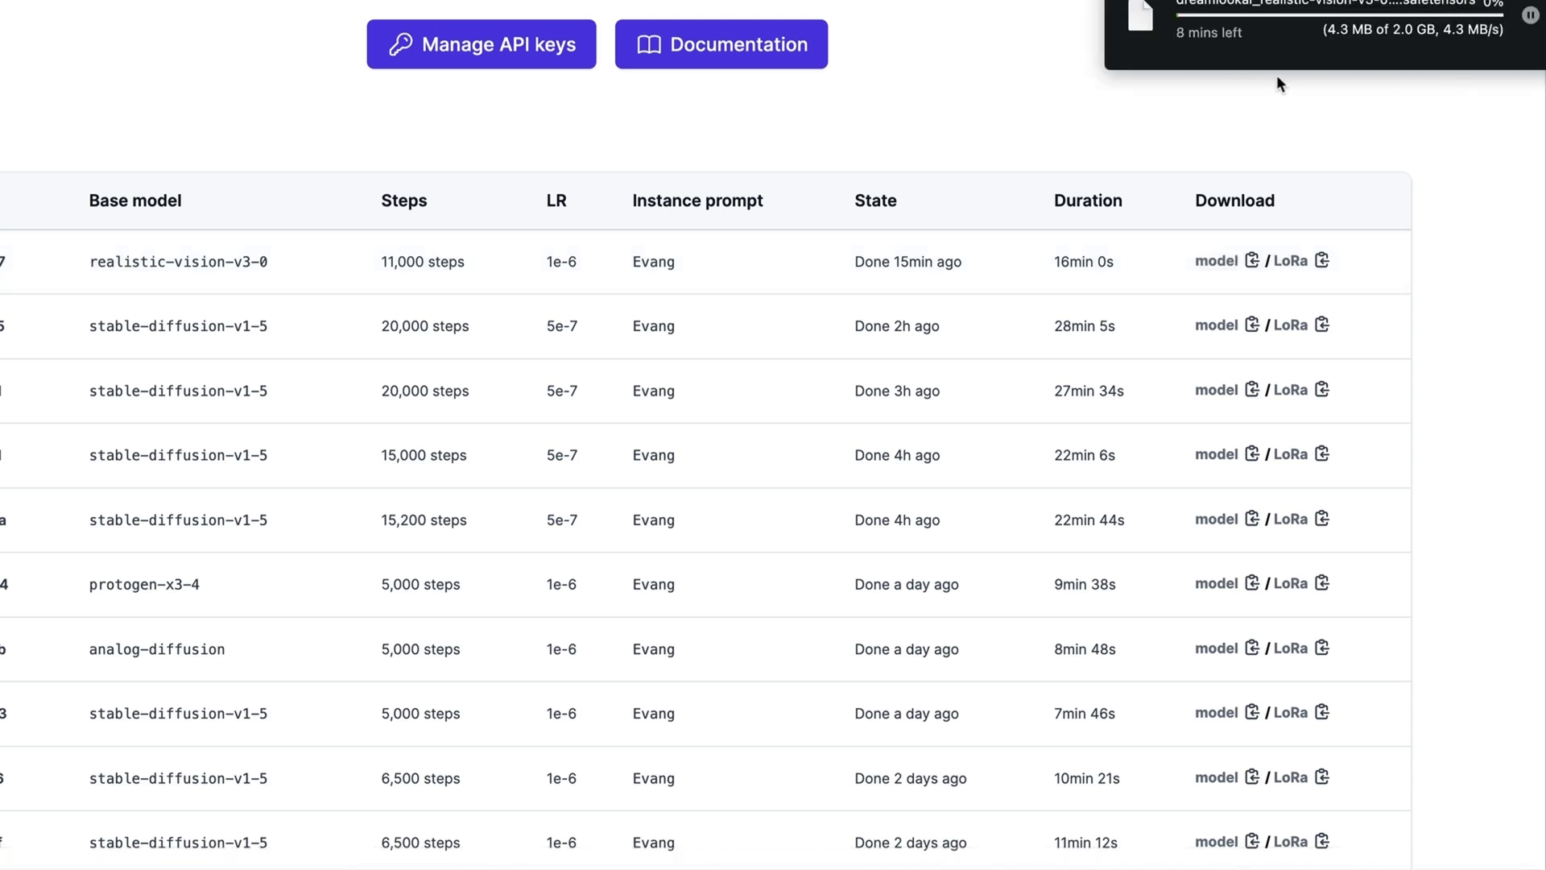
pyautogui.click(1530, 15)
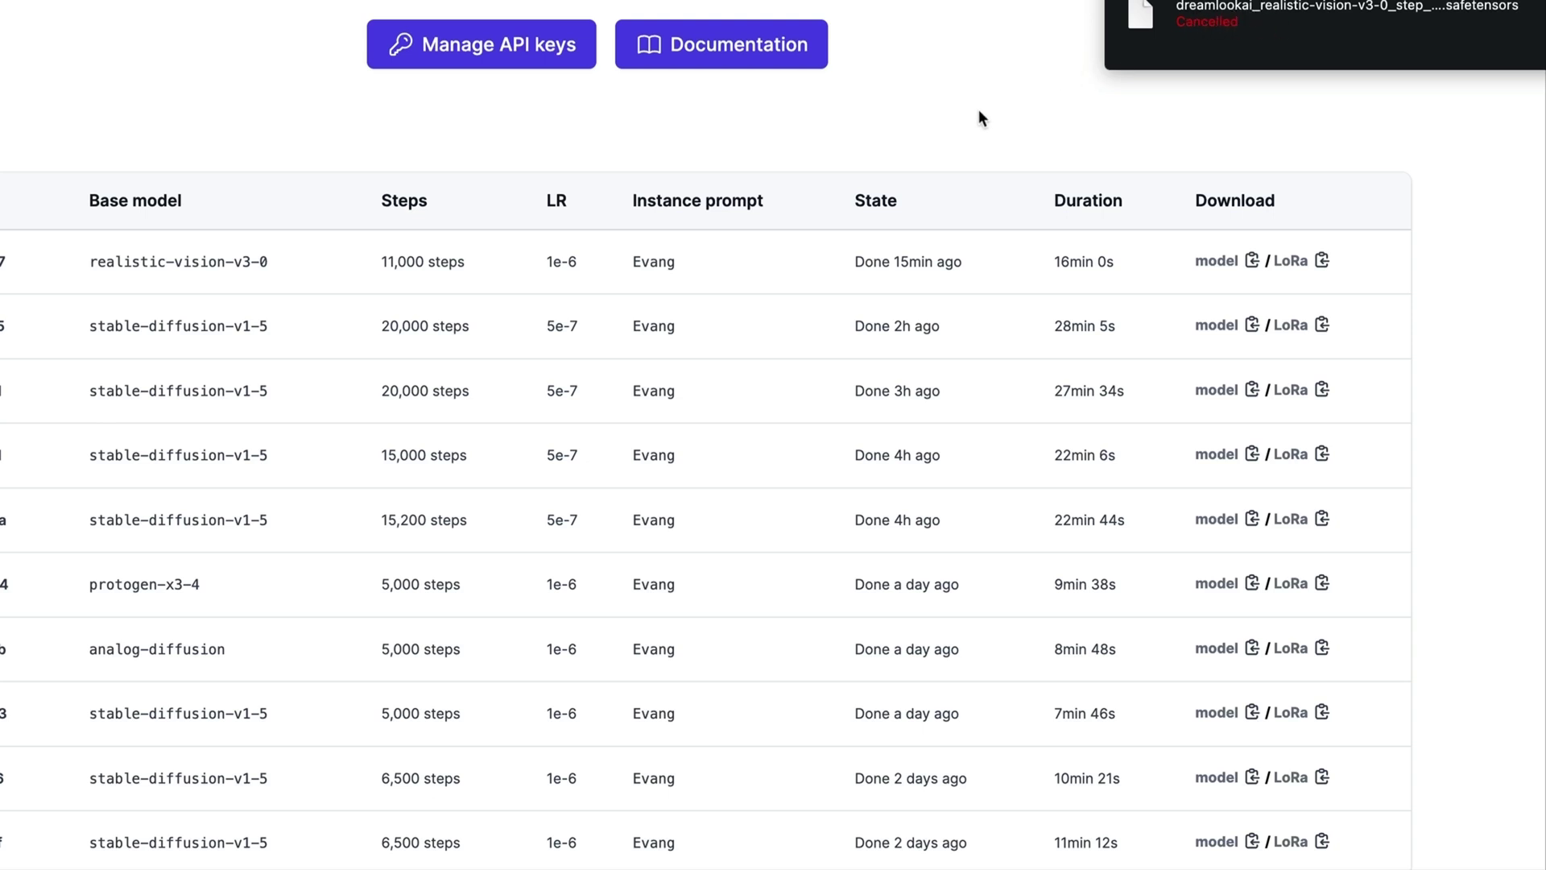
pyautogui.scroll(15, 335, 125)
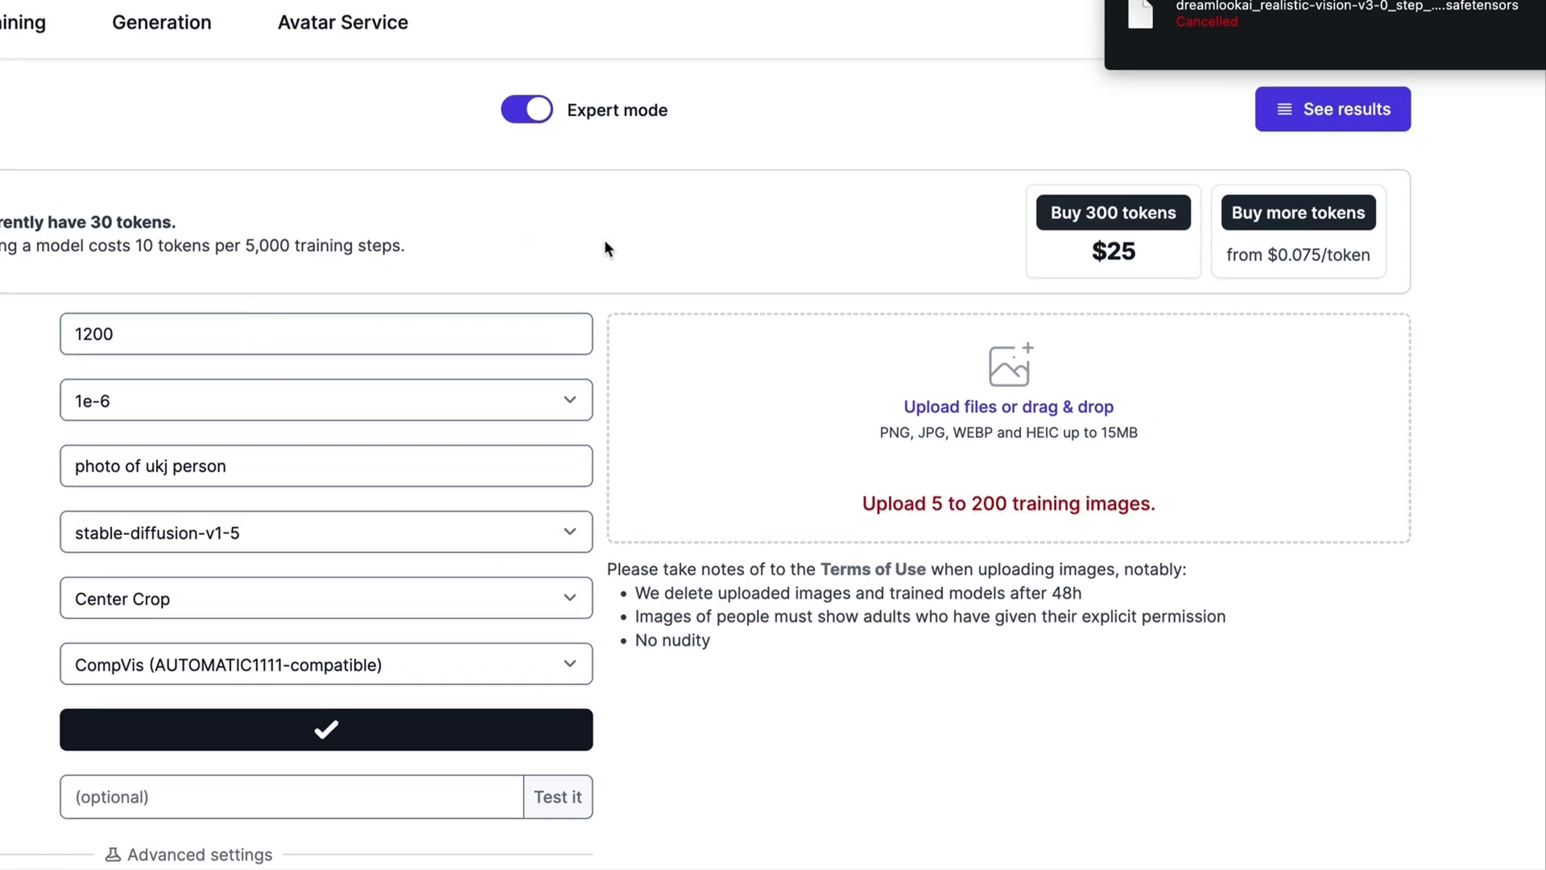
# Step: Scroll the dreamlook.ai training form before moving to DiffusionBee's Models page
pyautogui.scroll(-10, 705, 288)
pyautogui.scroll(6, 119, 425)
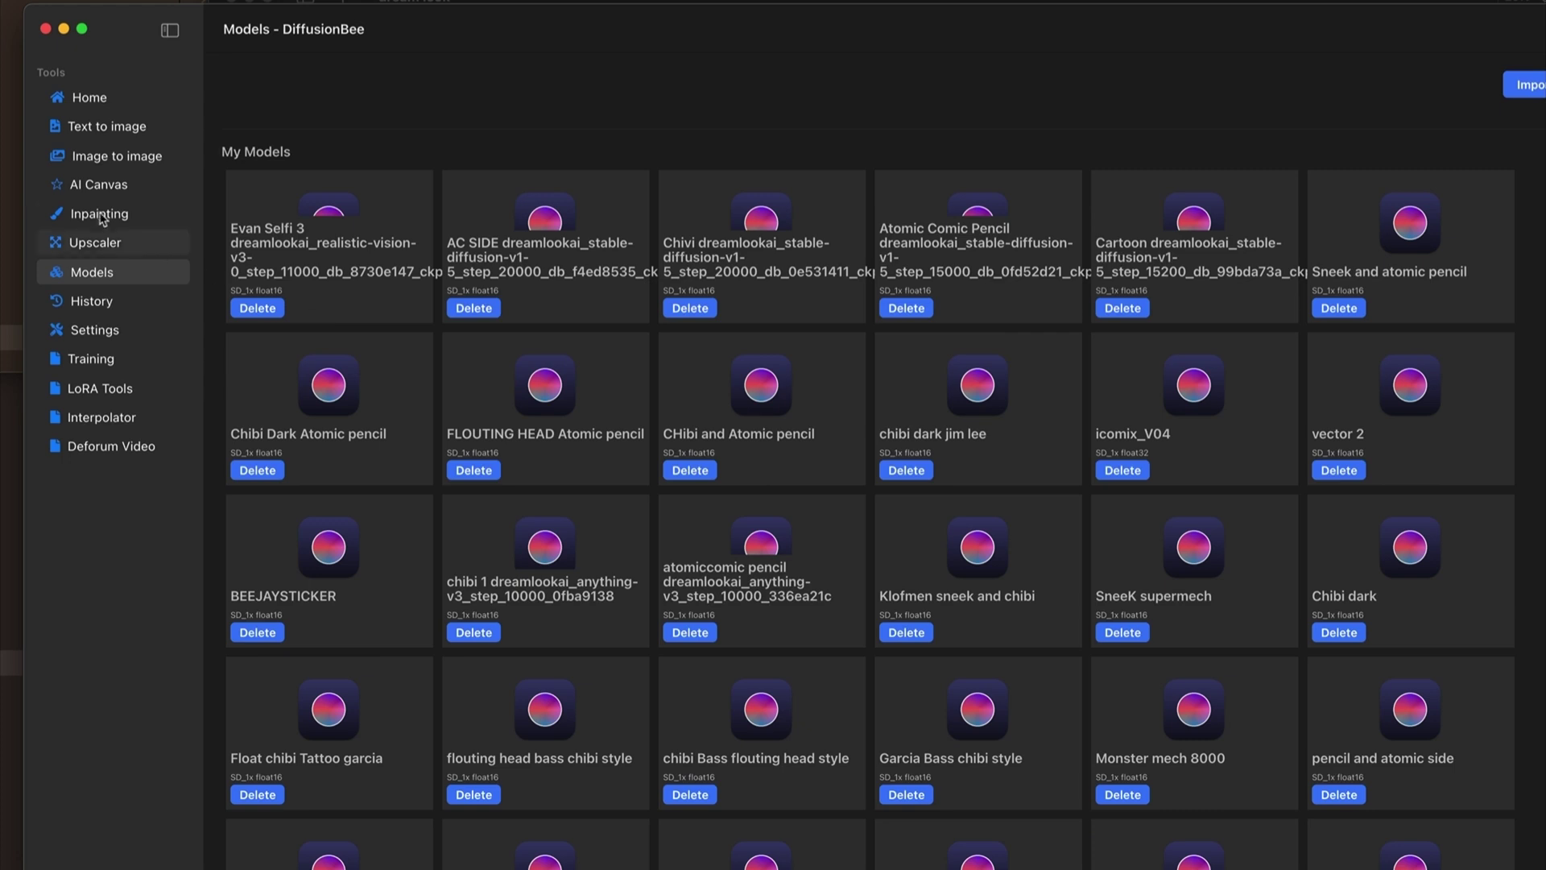
# Step: From History, generate images similar to the rusted-metal robot portrait
pyautogui.click(91, 300)
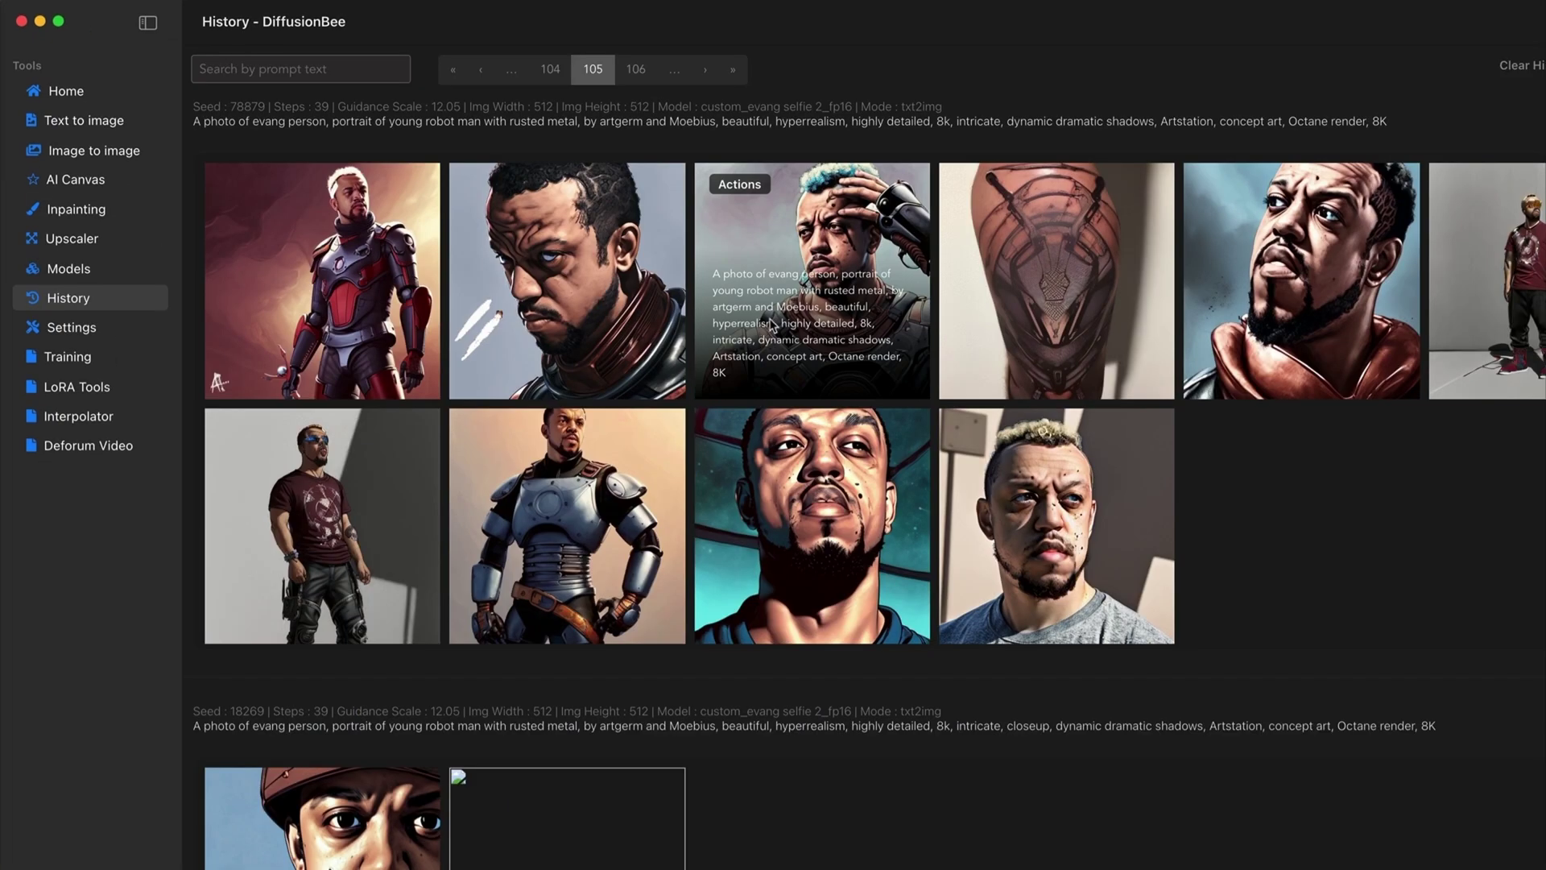
pyautogui.scroll(1, 783, 321)
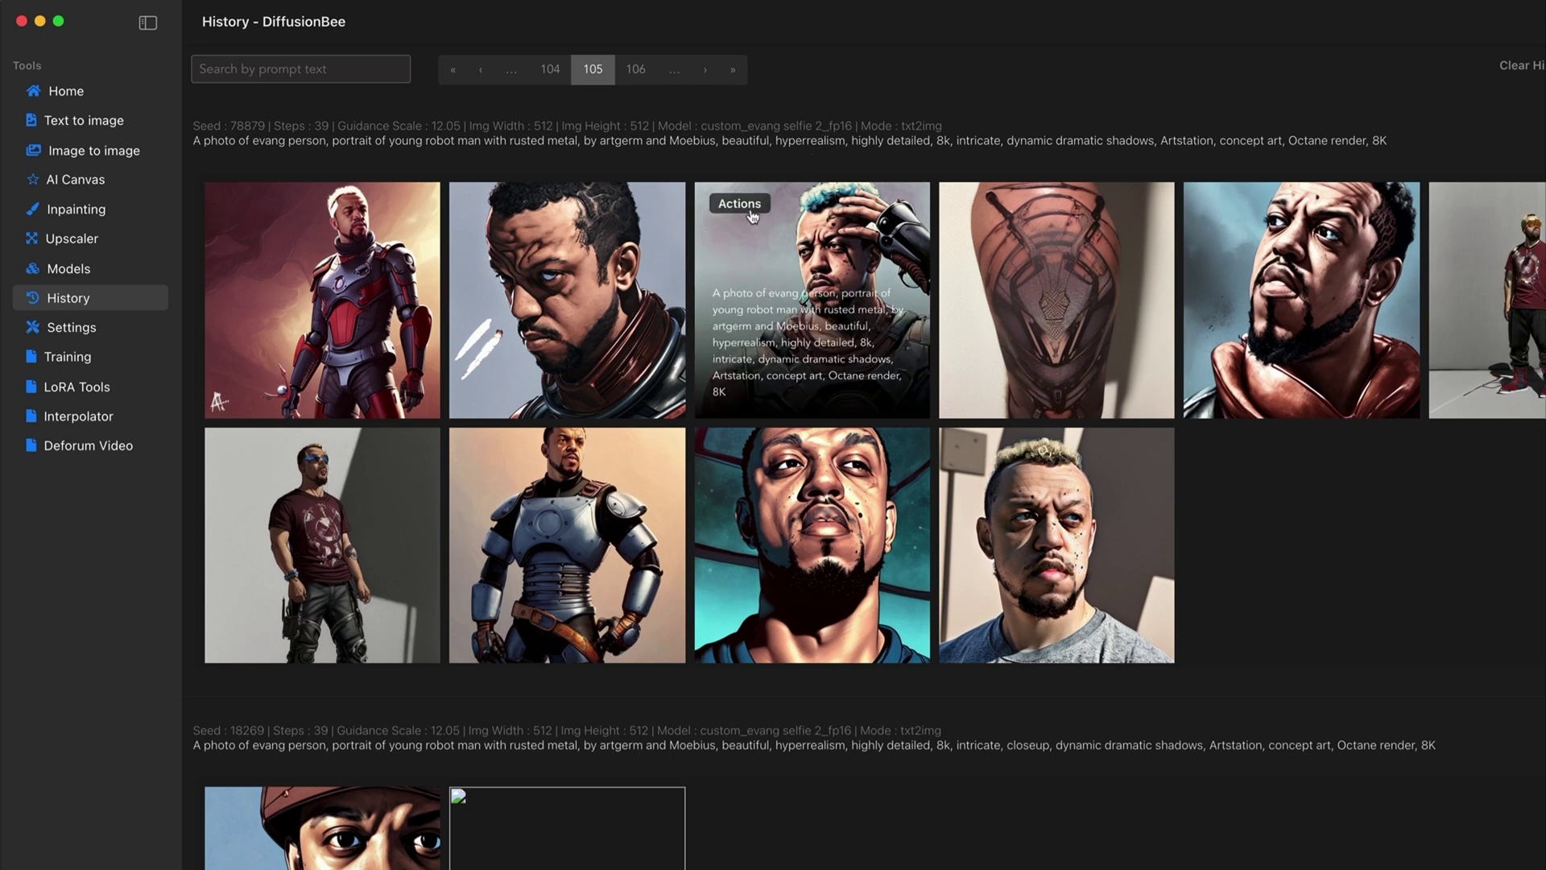
pyautogui.click(739, 203)
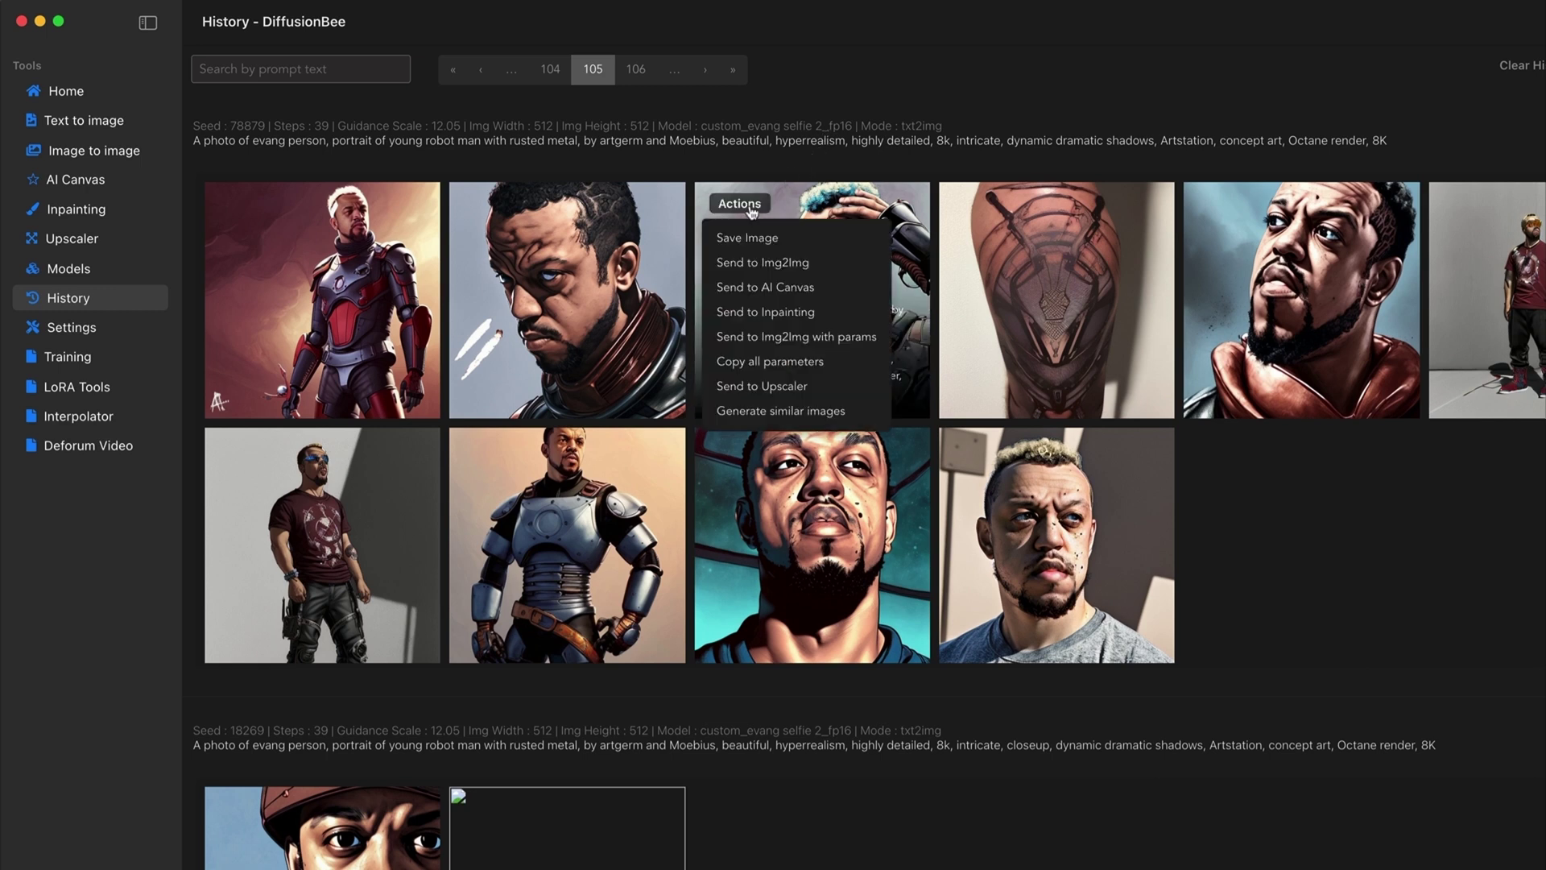
pyautogui.click(783, 412)
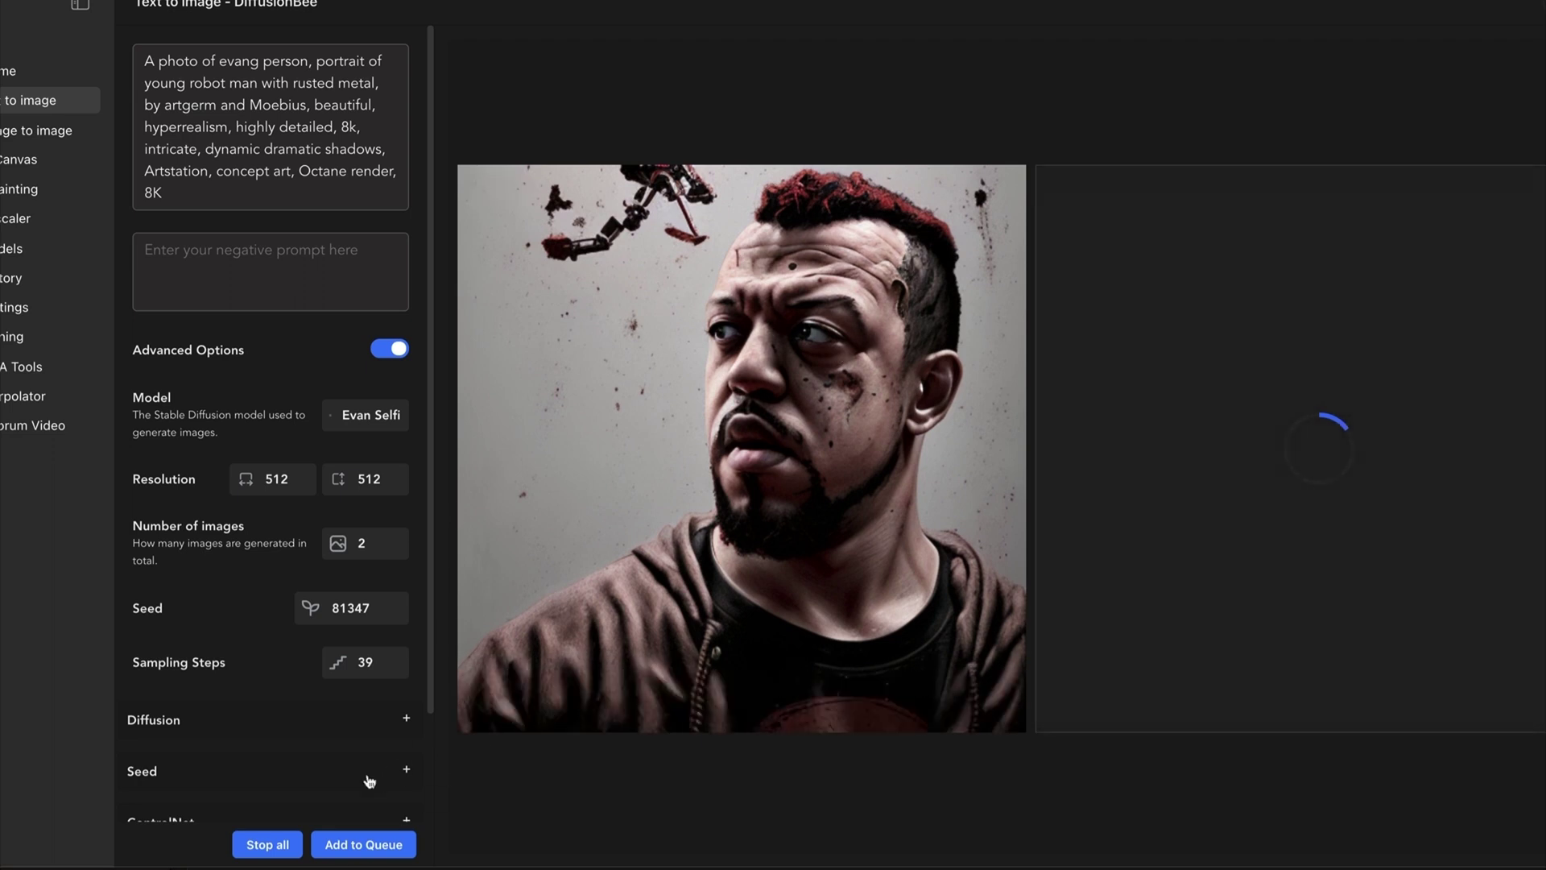
# Step: Stop the running generations and generate two fresh rusted-metal robot portraits
pyautogui.click(48, 277)
pyautogui.scroll(1, 673, 338)
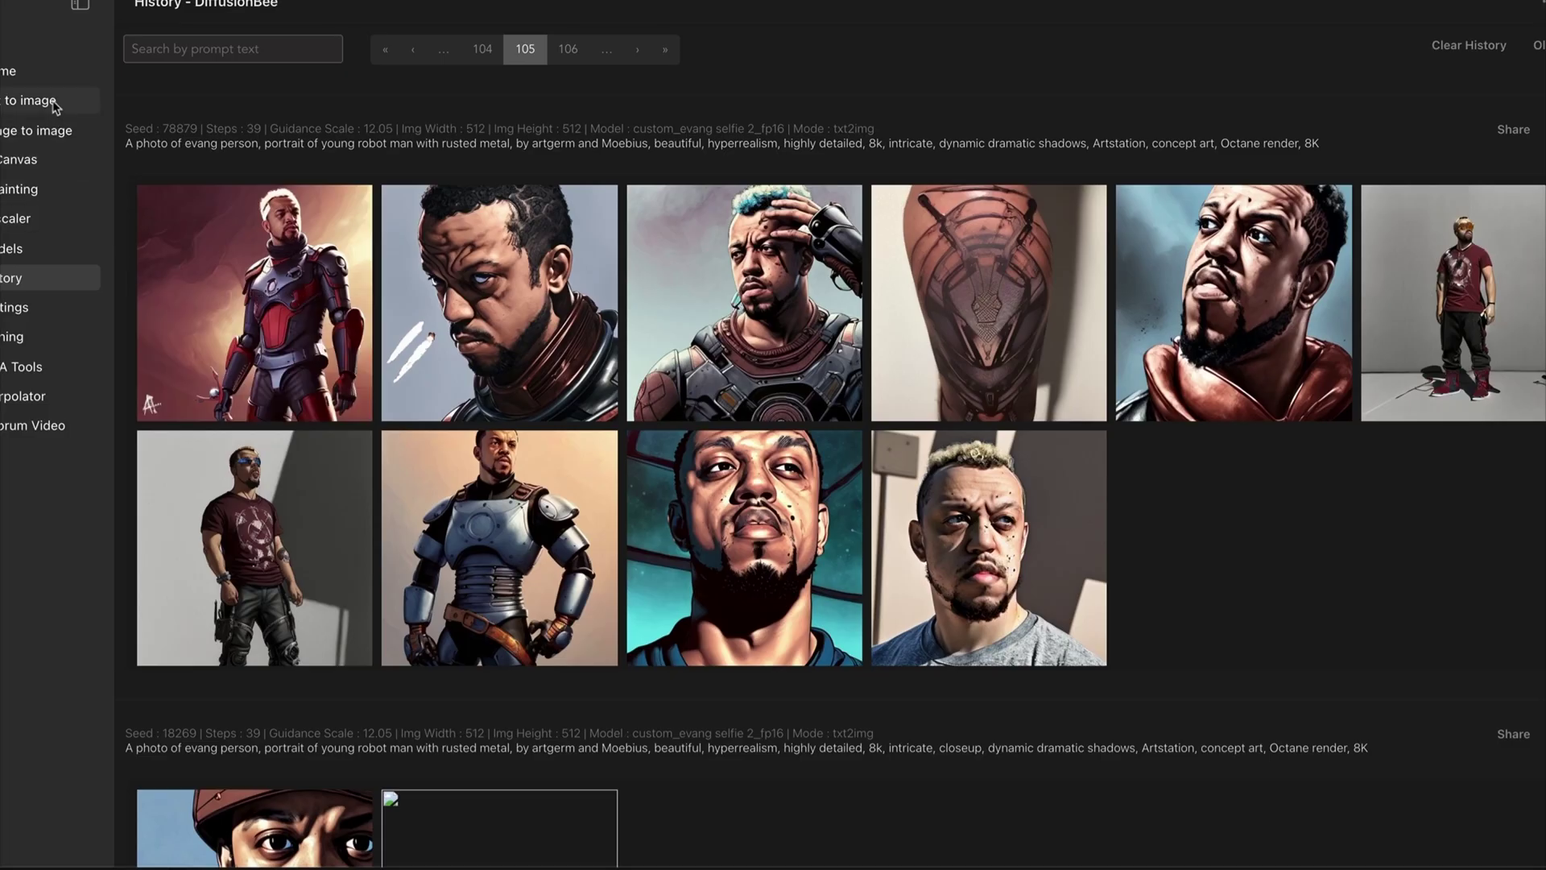
pyautogui.click(53, 107)
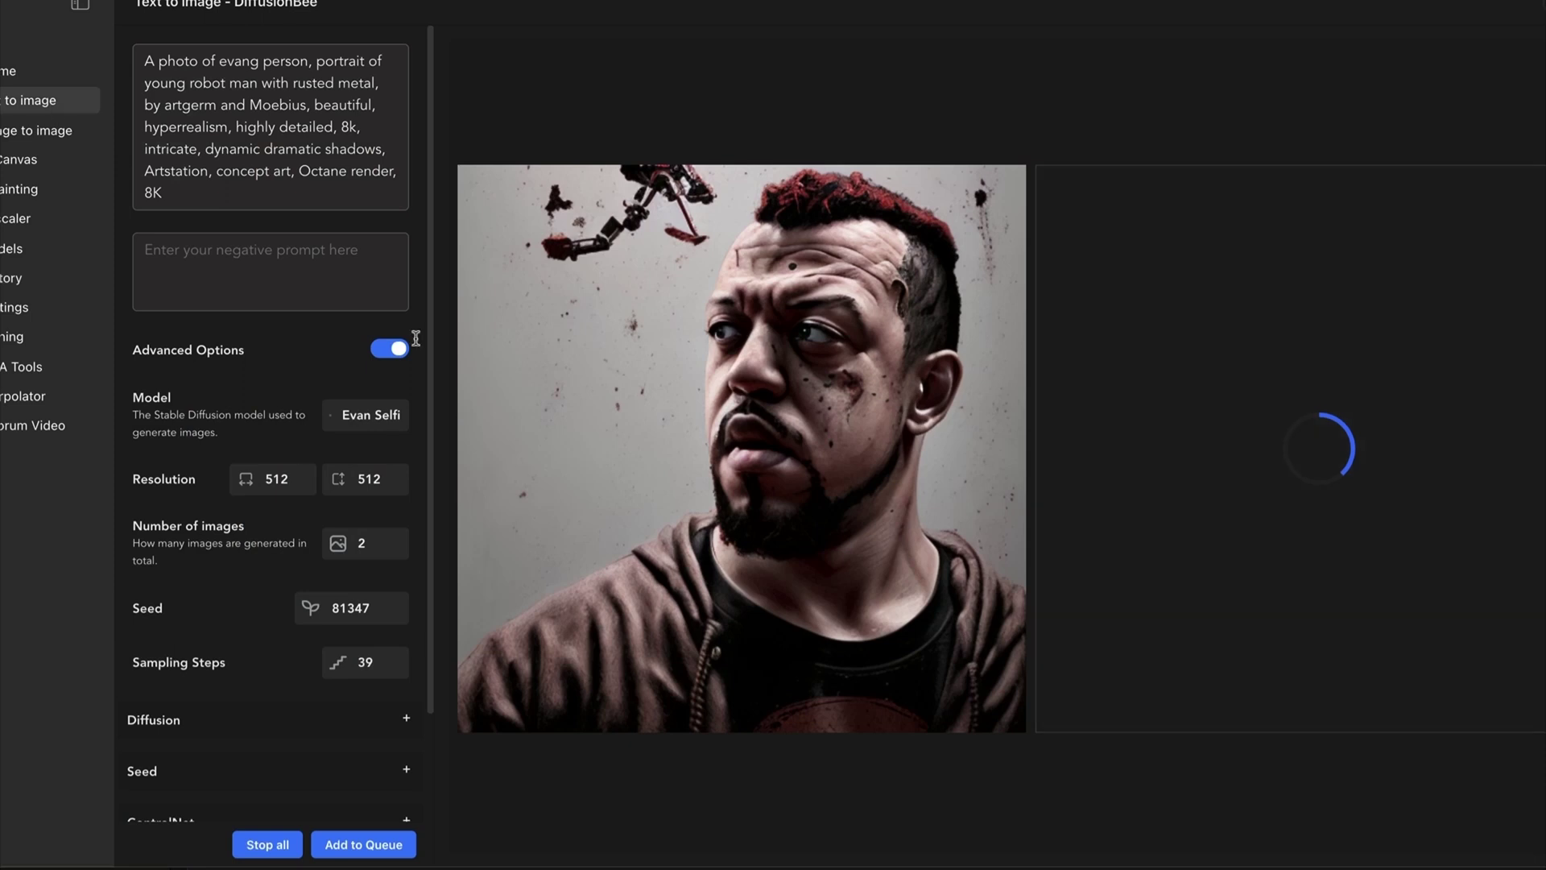
pyautogui.click(266, 845)
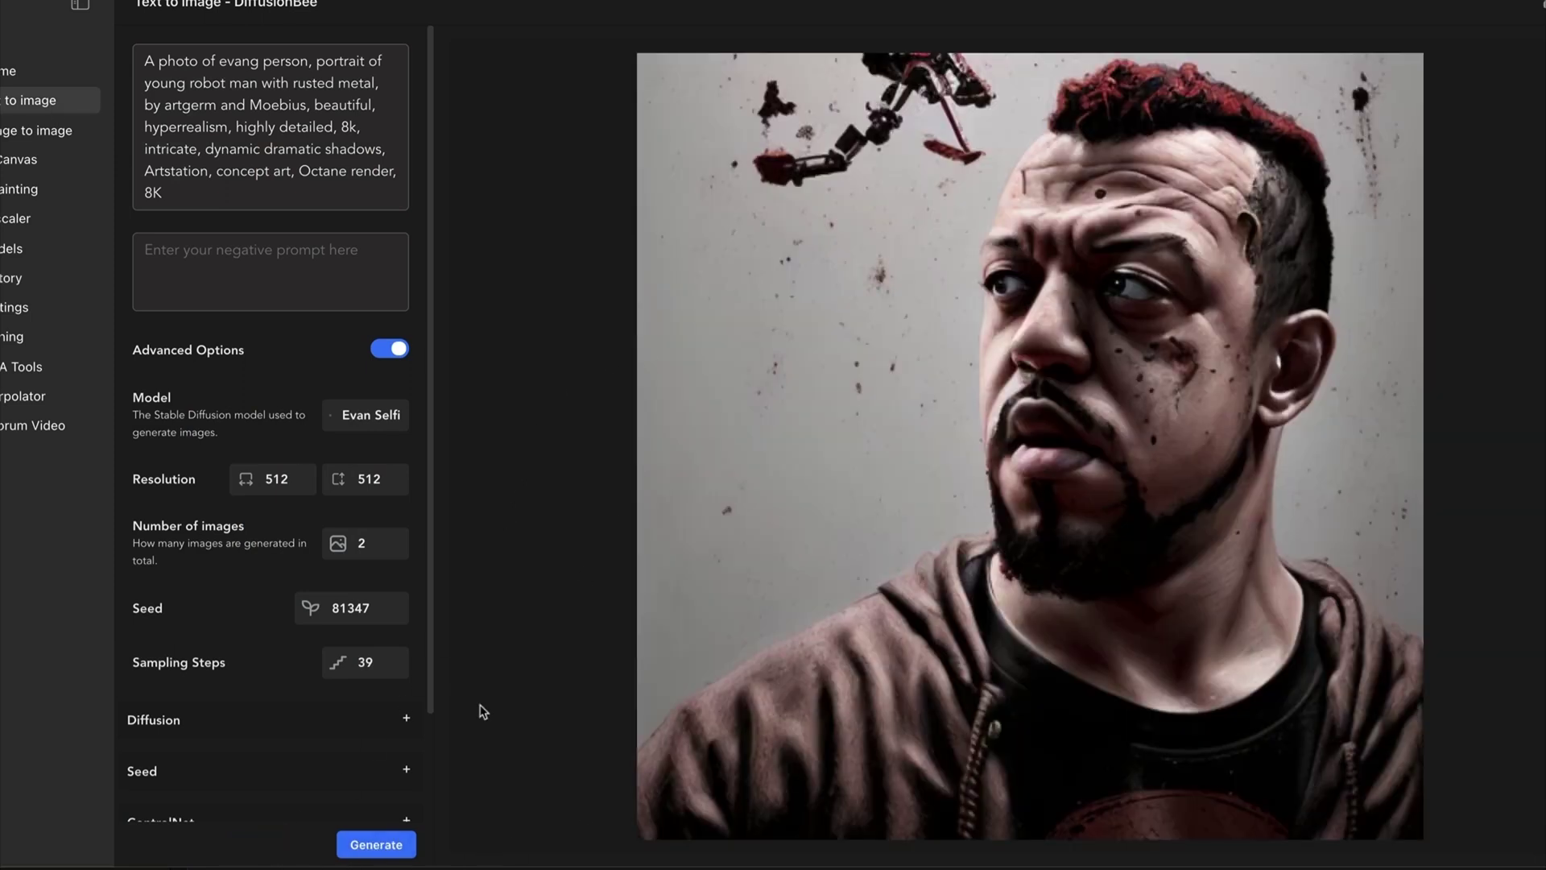
pyautogui.click(378, 845)
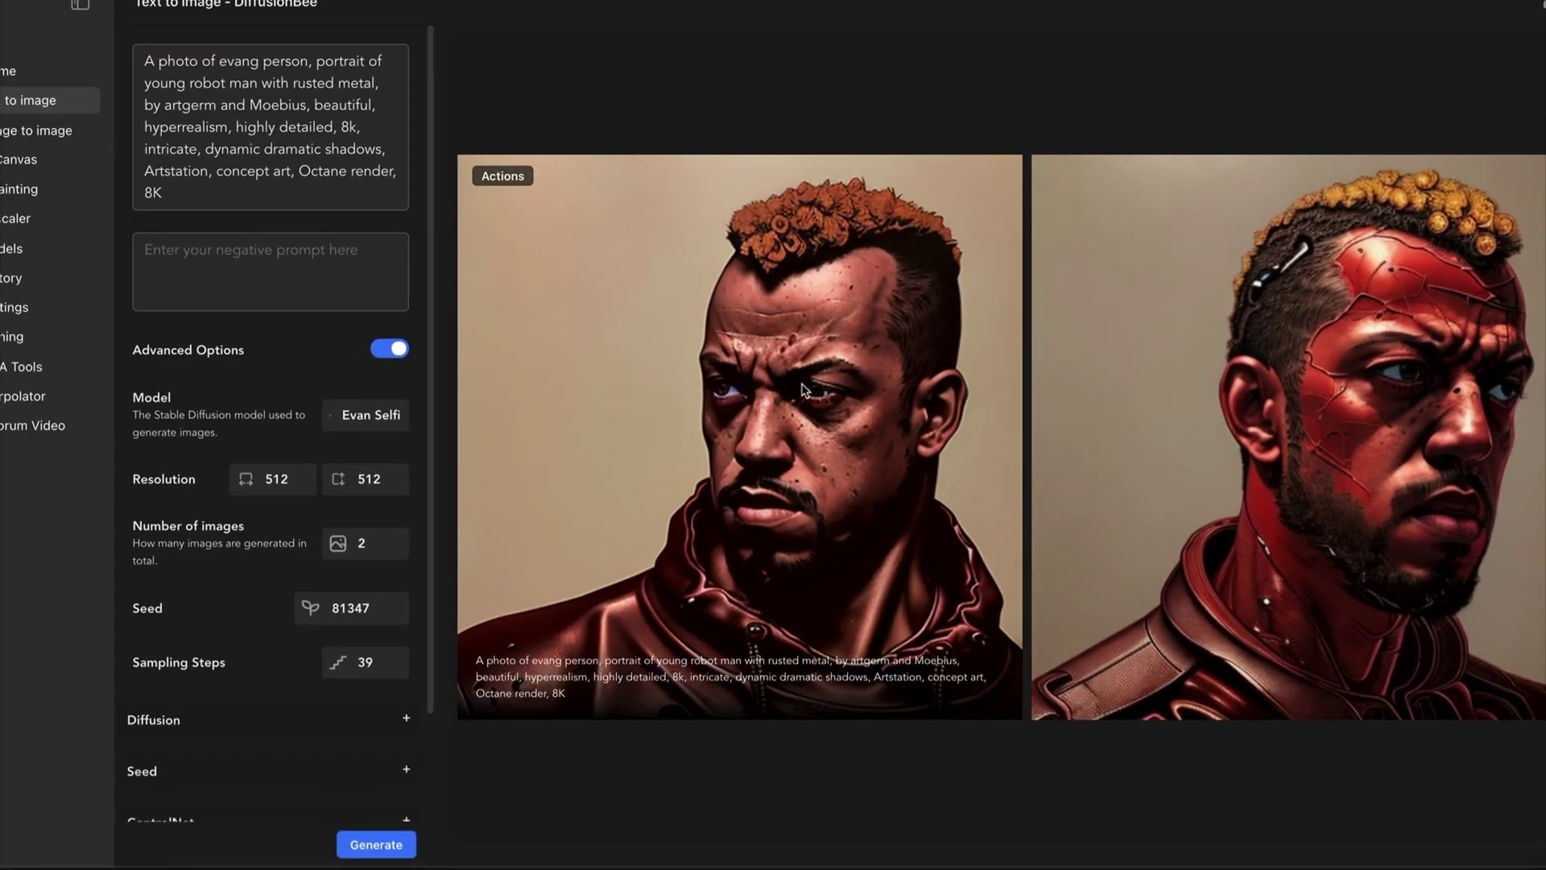
# Step: Review the newly generated robot portraits in the results
pyautogui.scroll(-2, 802, 389)
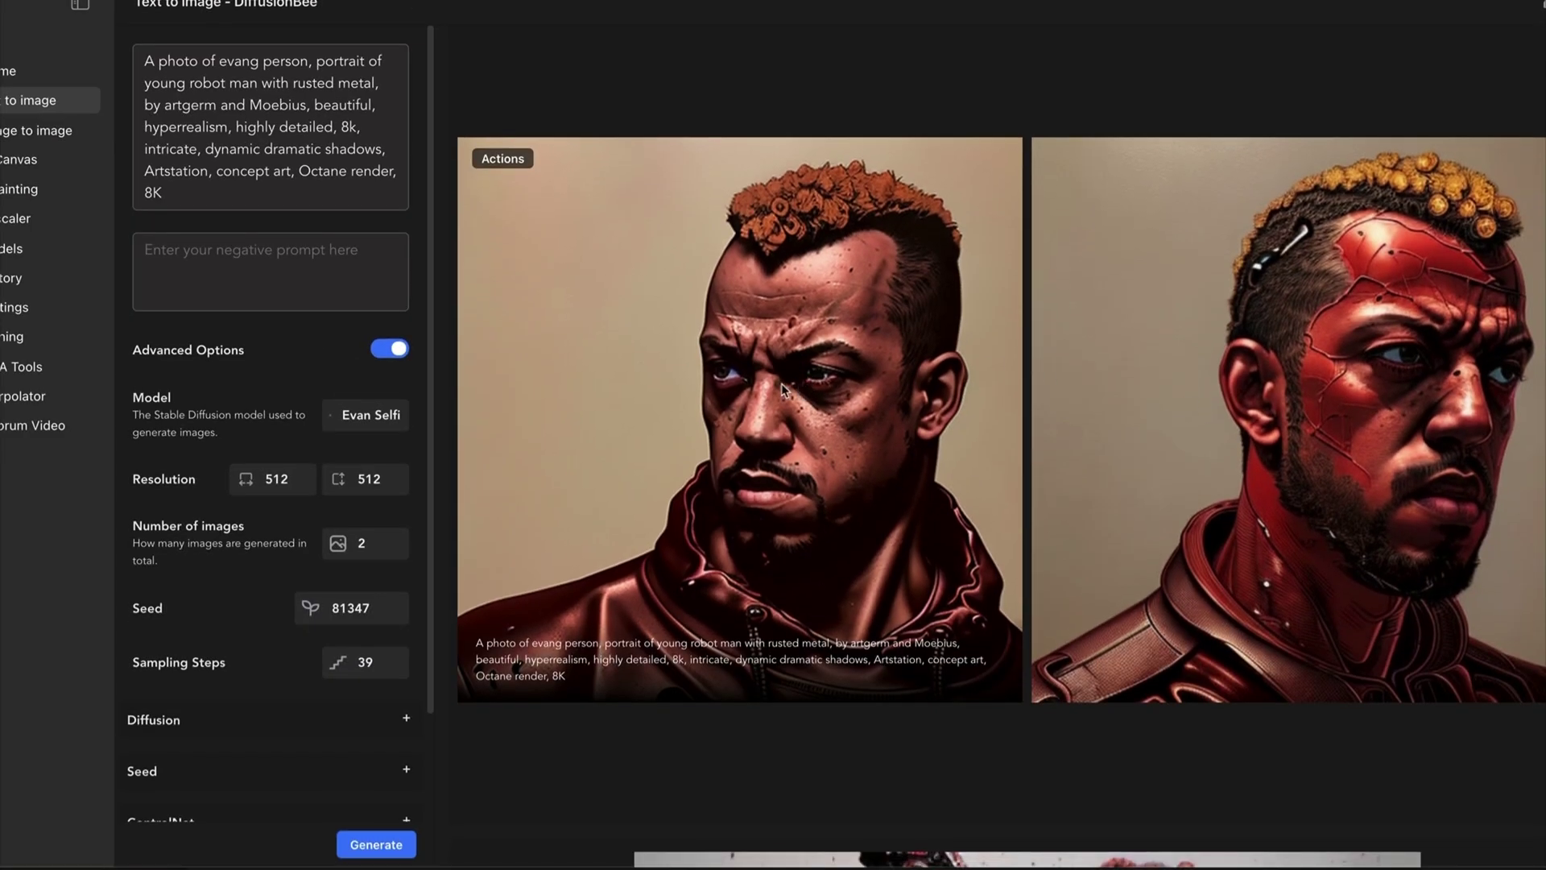
pyautogui.scroll(2, 766, 384)
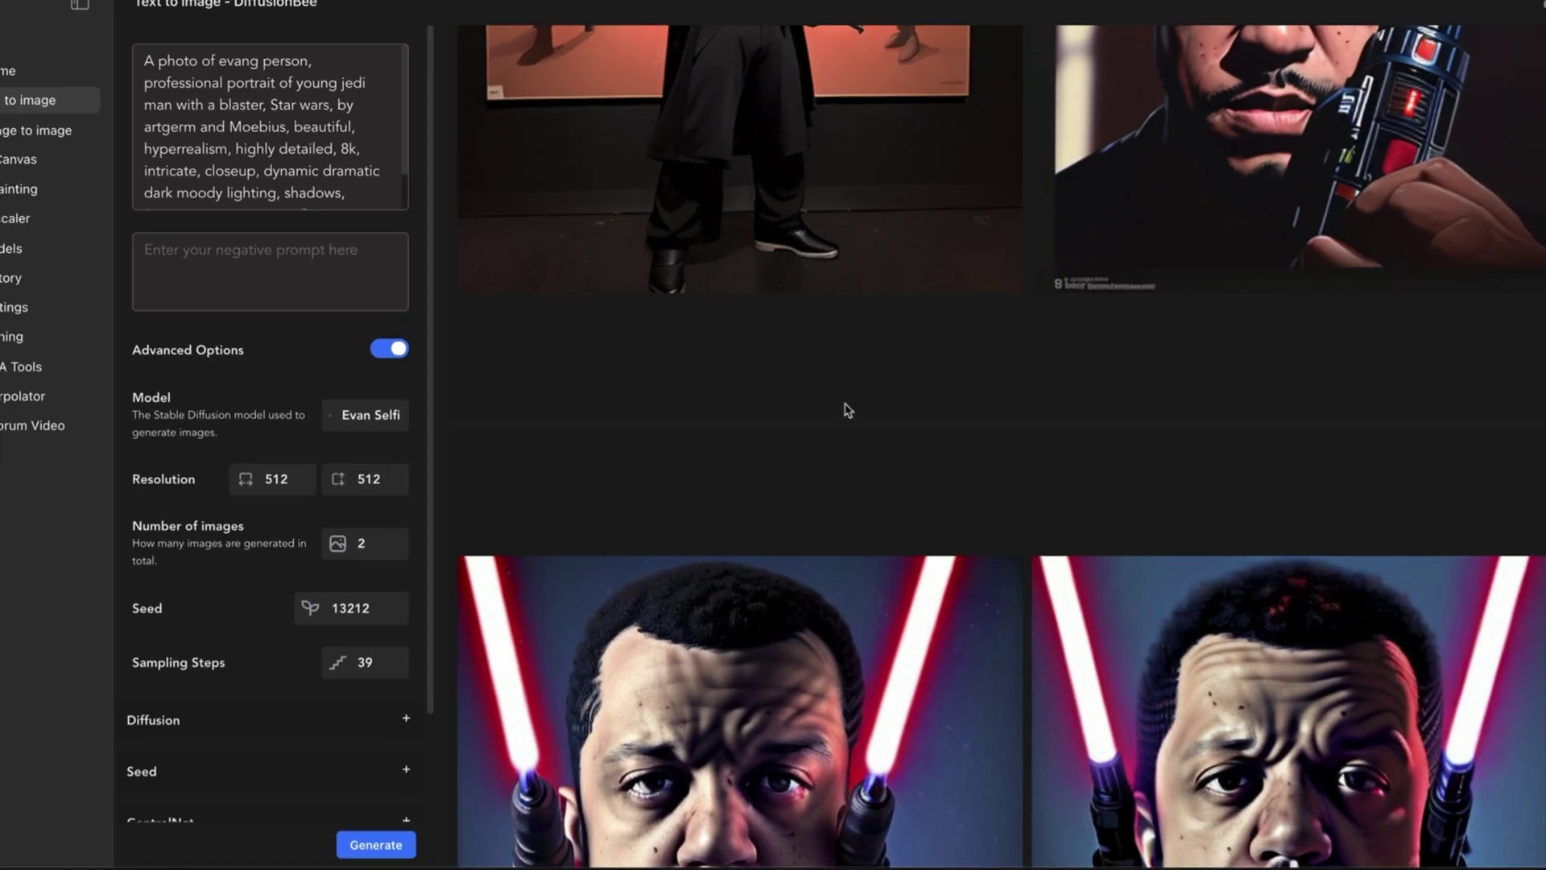
pyautogui.scroll(5, 846, 407)
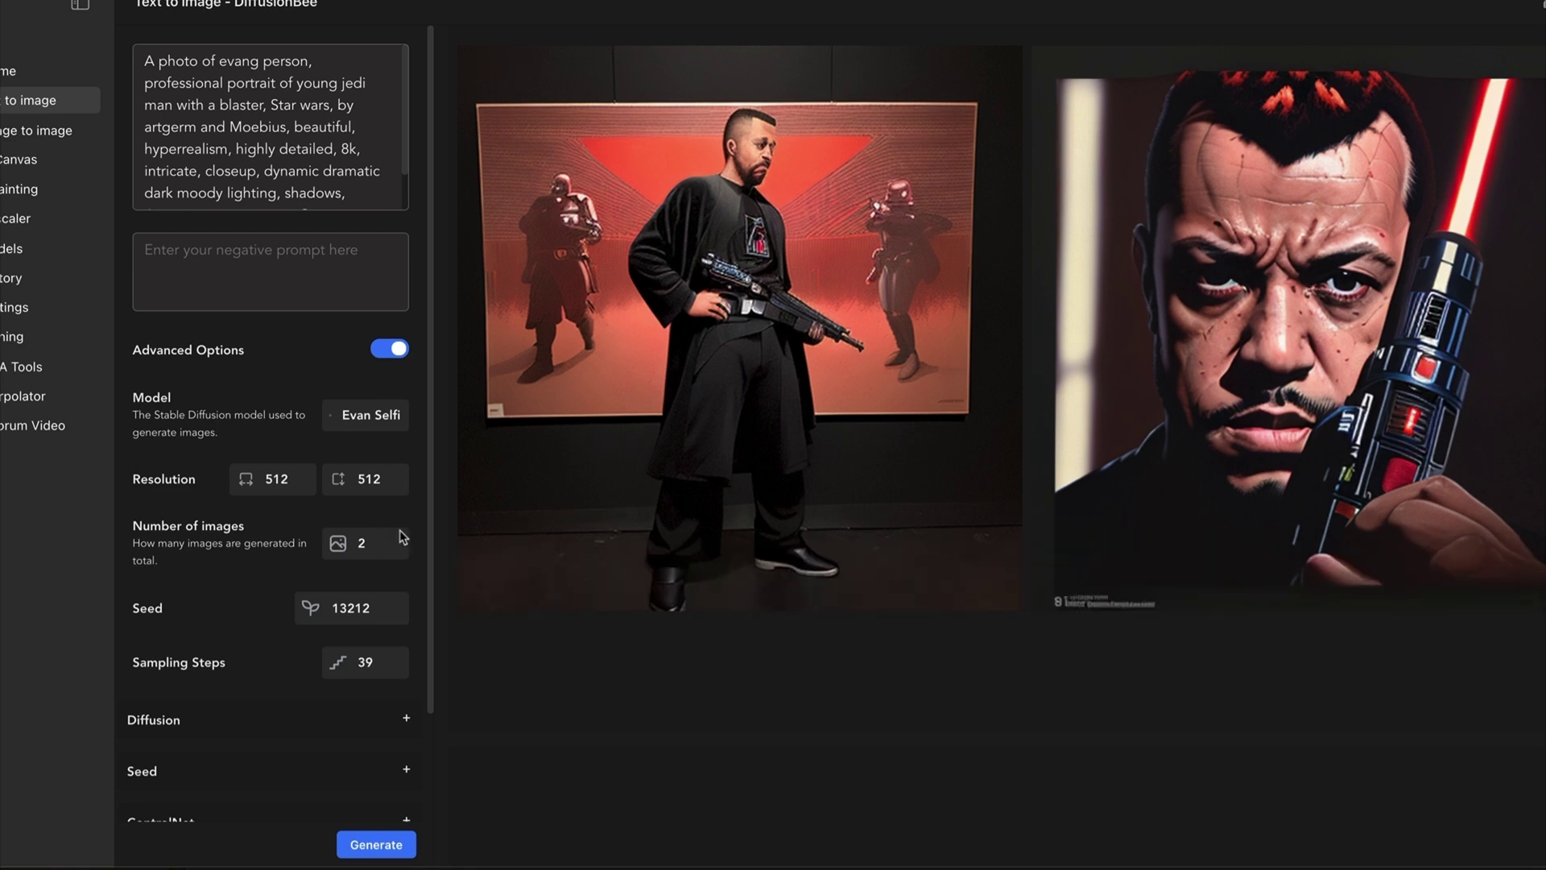
pyautogui.click(264, 486)
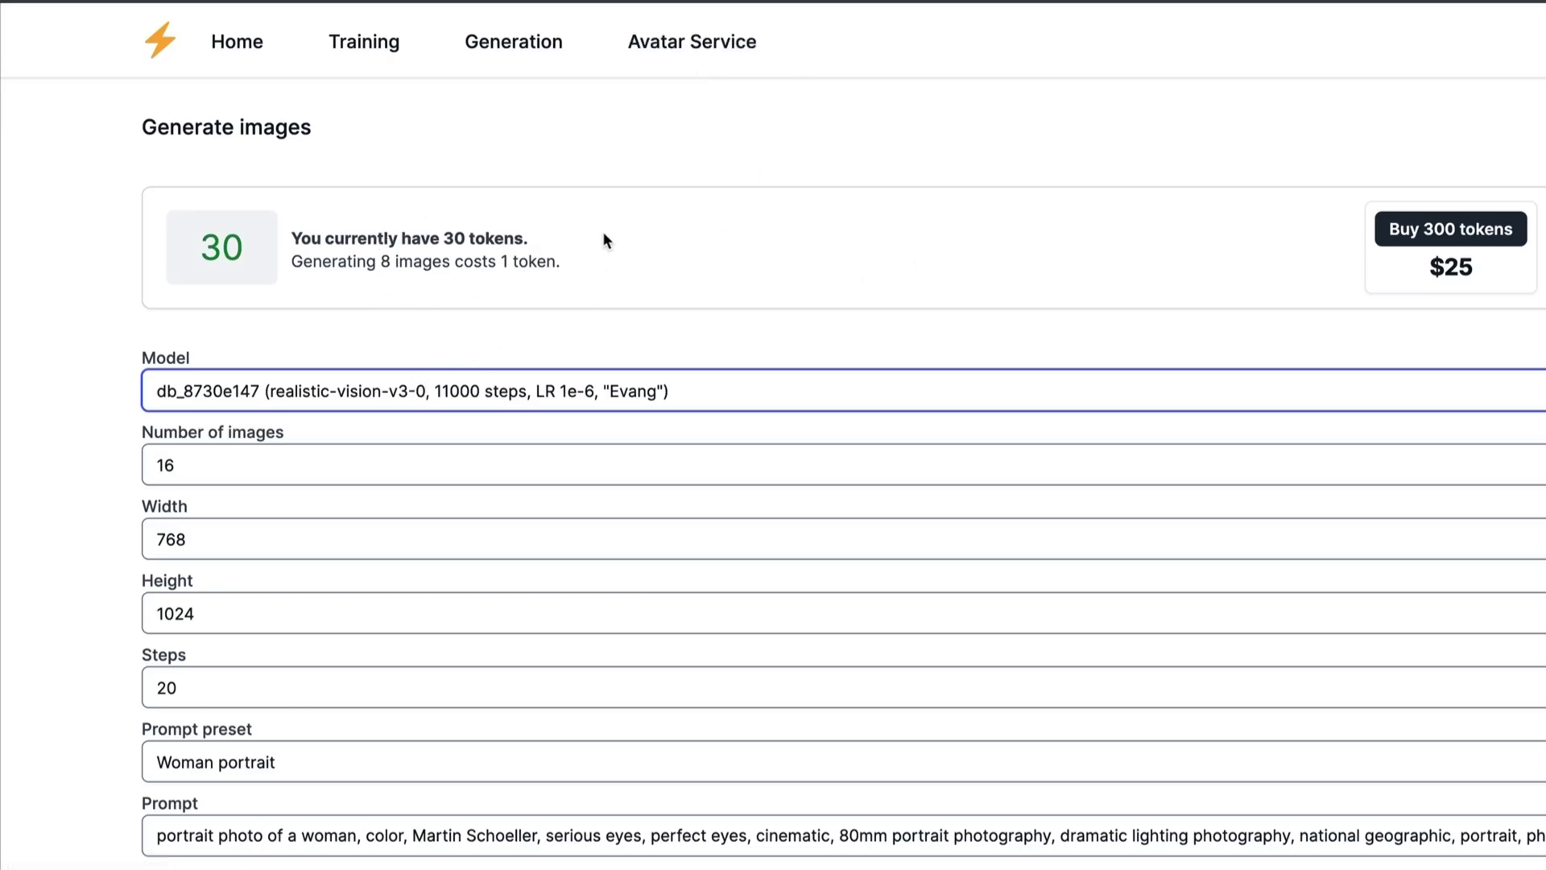
# Step: Select the trained db_8730e147 realistic-vision-v3-0 model for 16 images at 768×1024, 20 steps
pyautogui.click(513, 41)
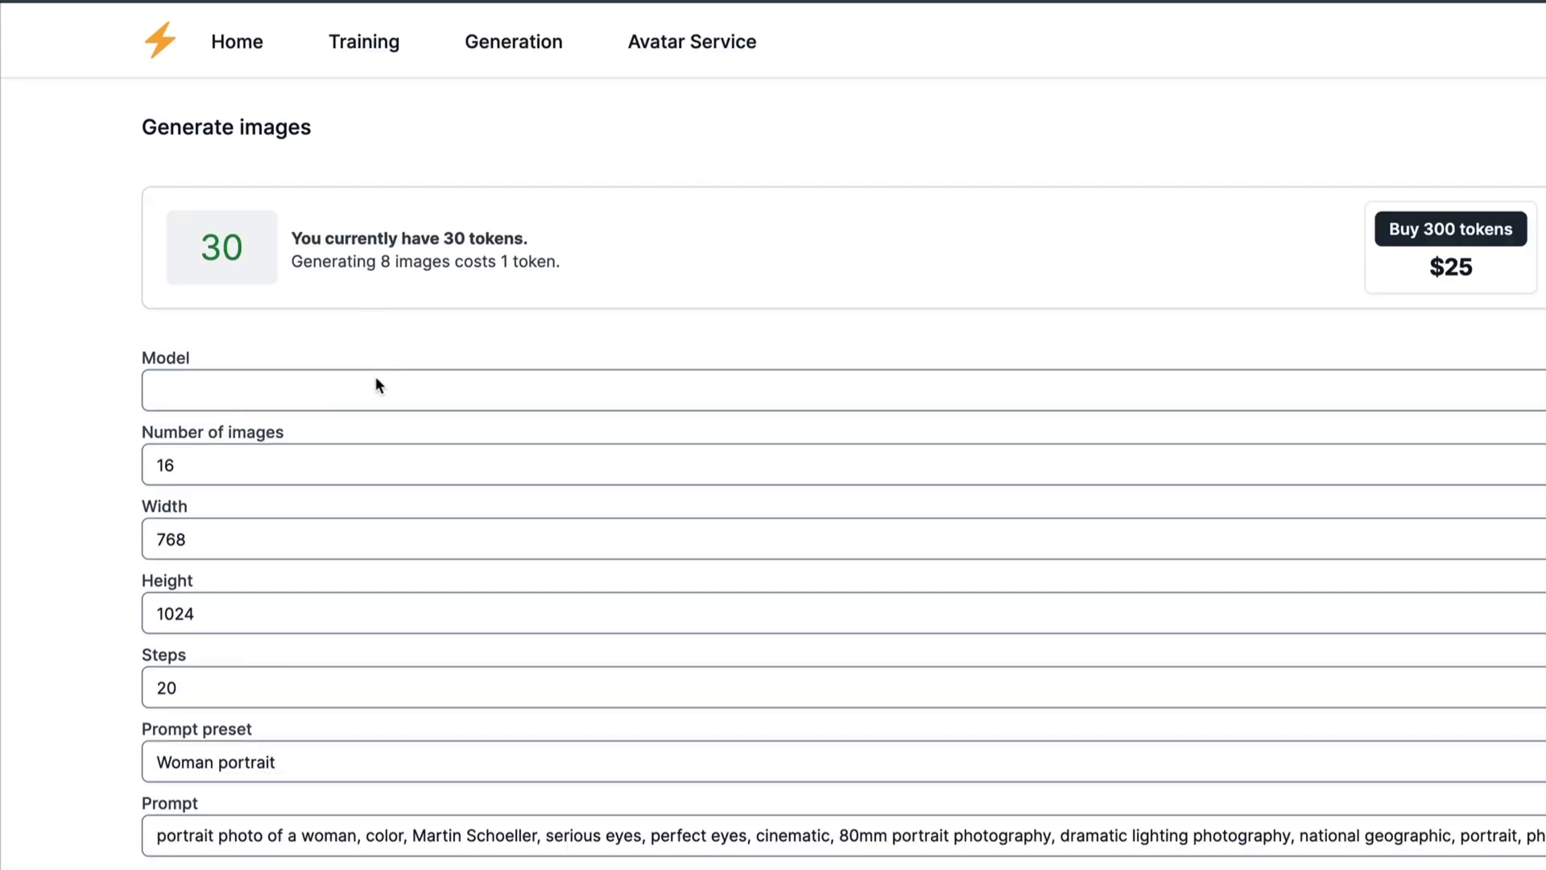
pyautogui.click(385, 388)
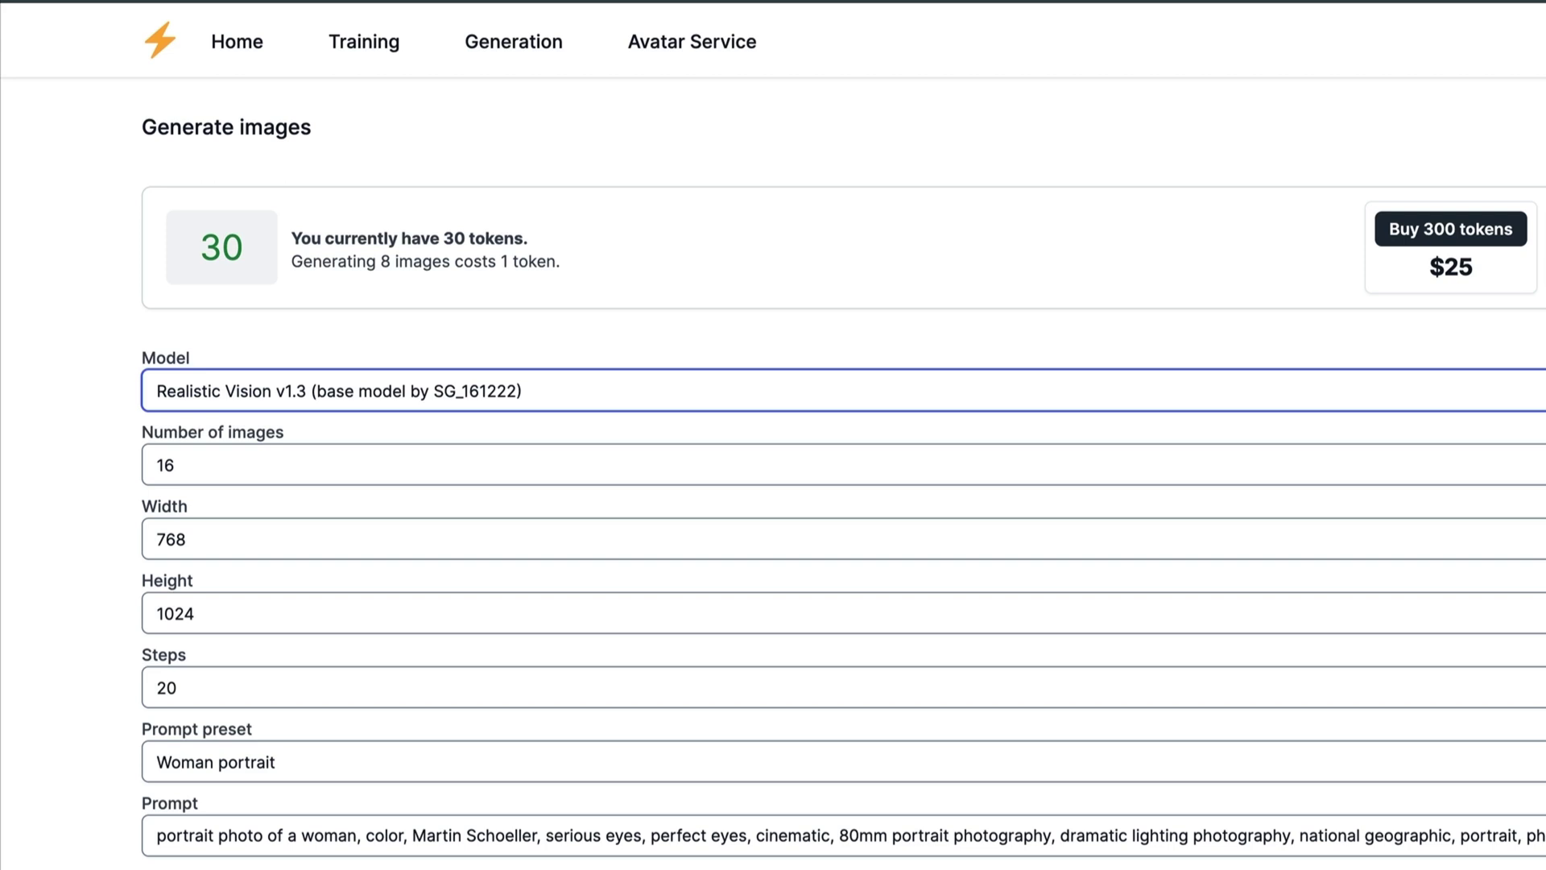
pyautogui.click(385, 391)
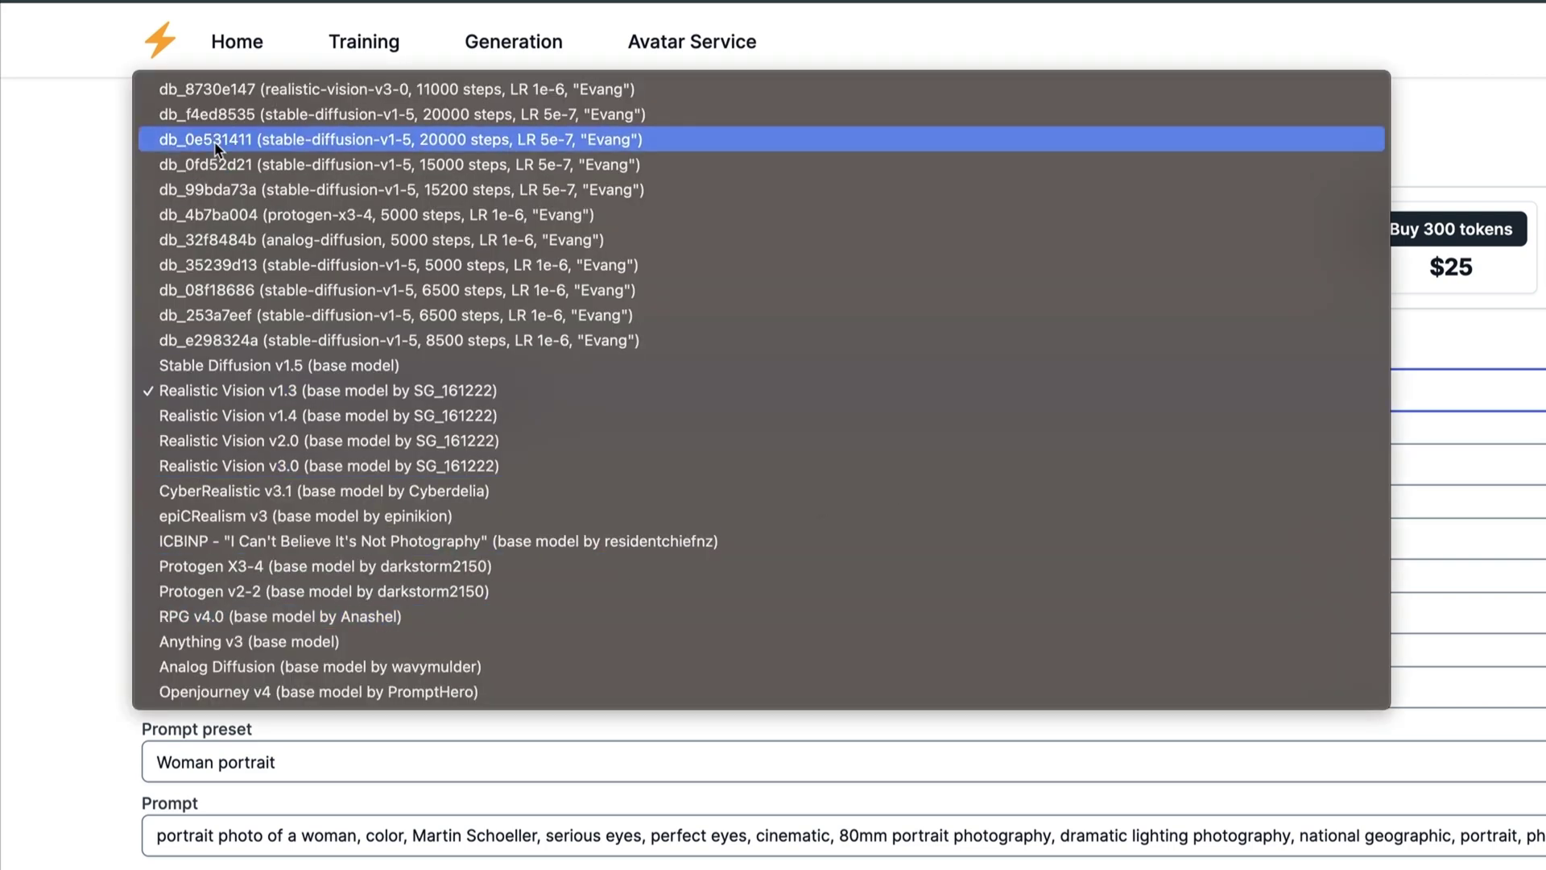
pyautogui.click(312, 90)
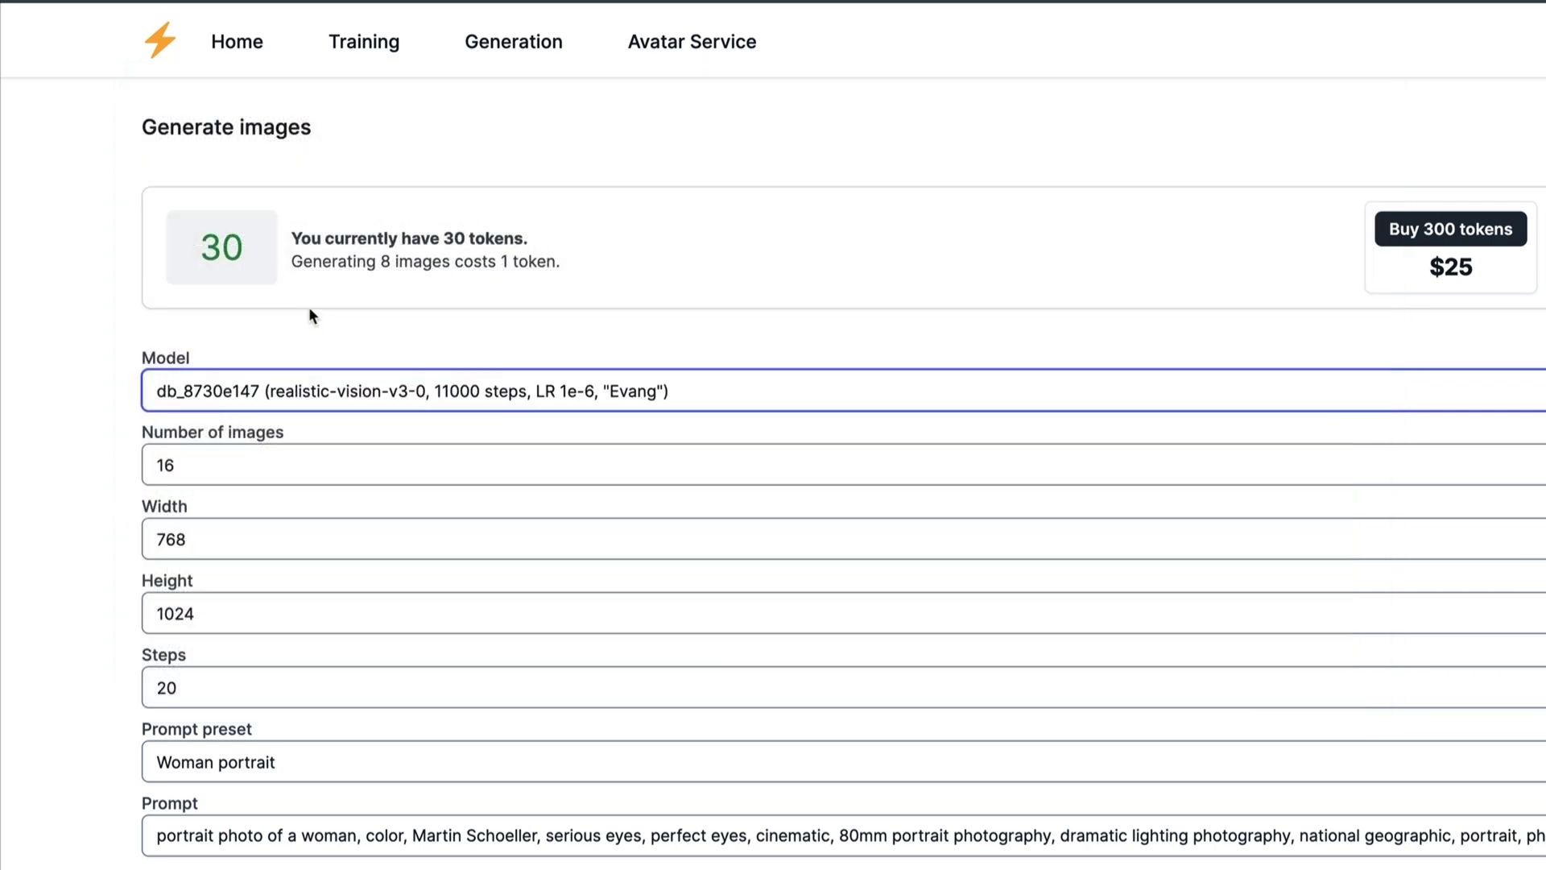
pyautogui.scroll(-1, 298, 439)
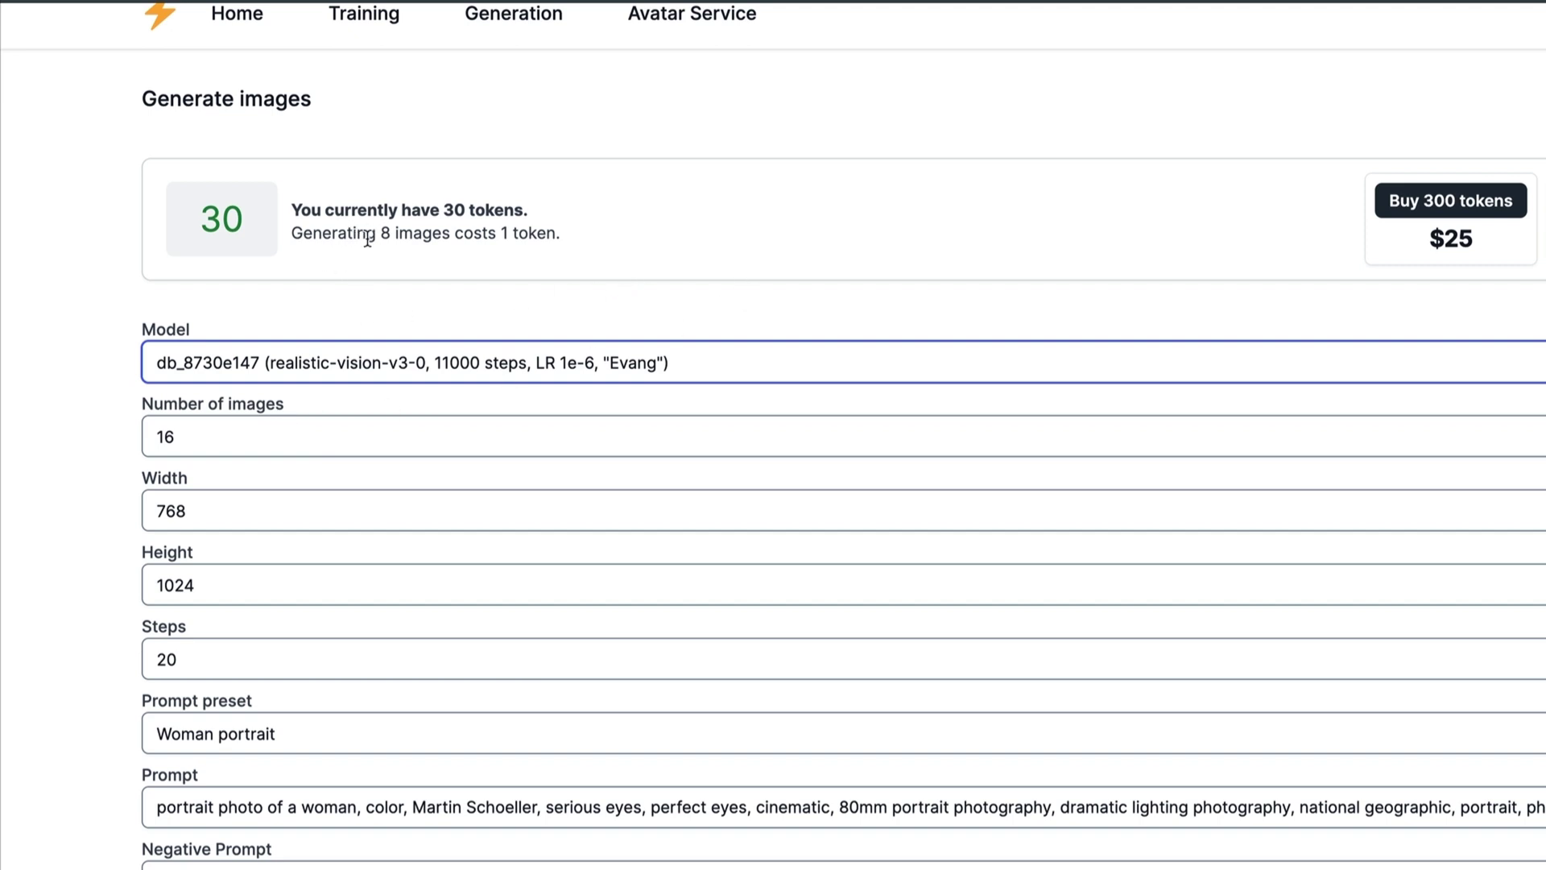
pyautogui.scroll(-5, 514, 256)
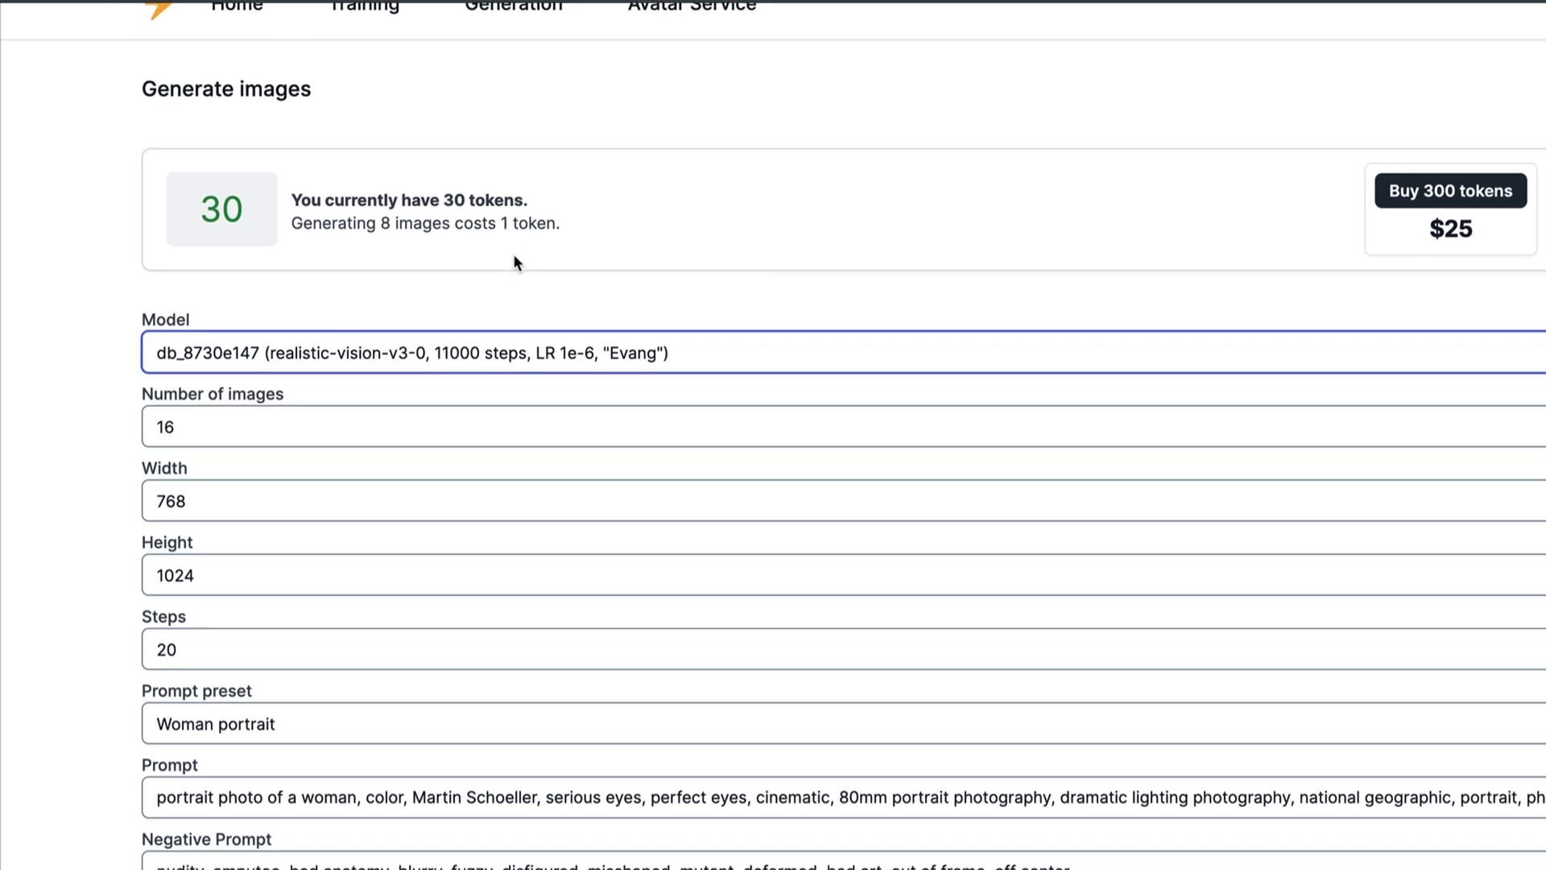
pyautogui.scroll(-2, 292, 418)
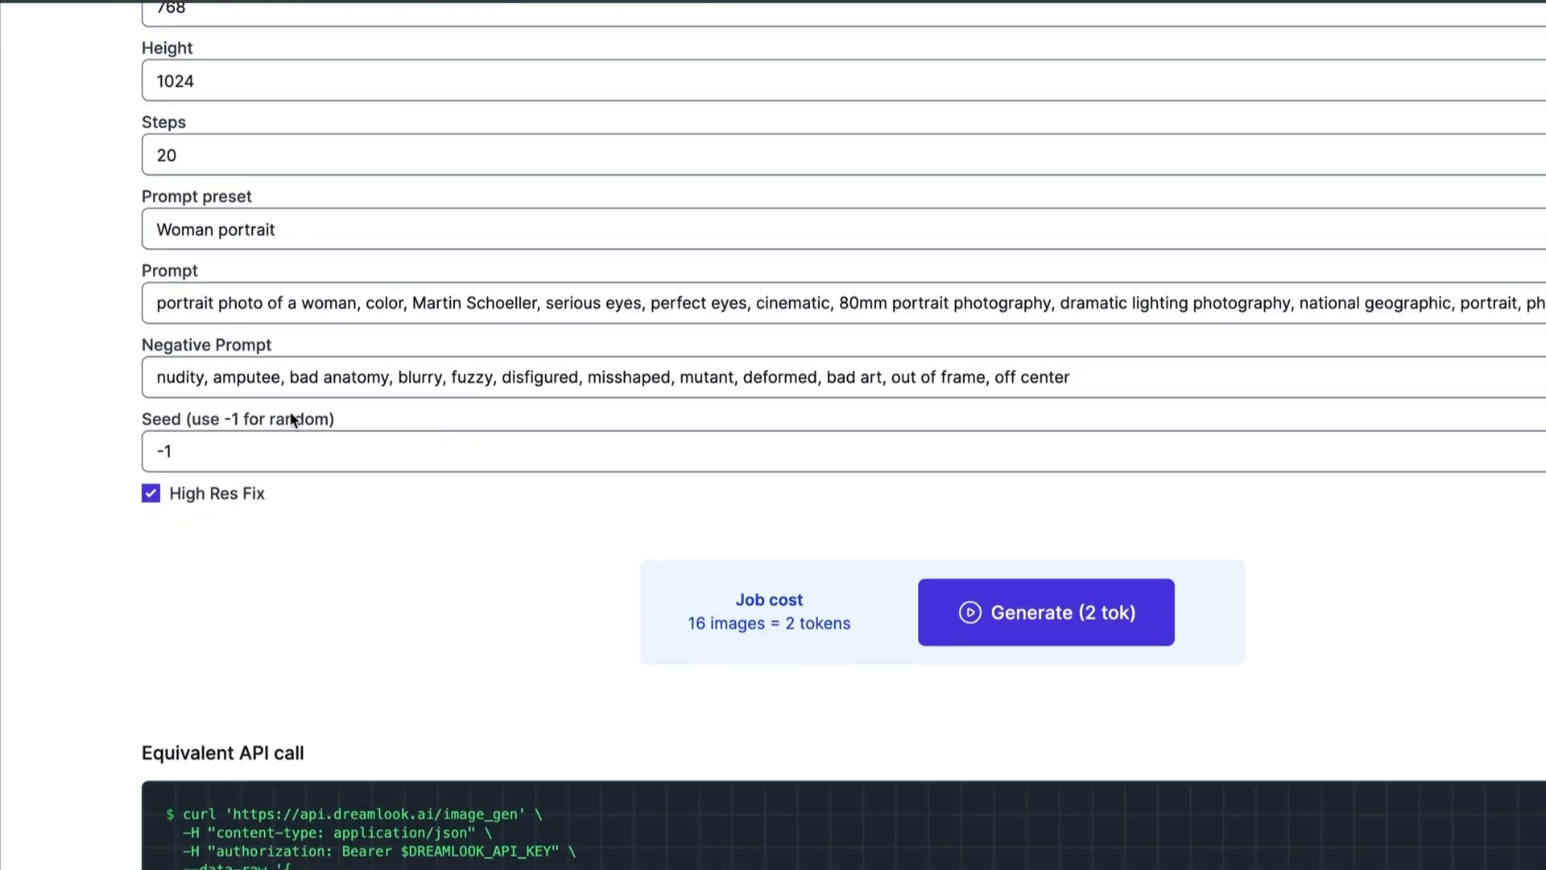
pyautogui.scroll(1, 759, 539)
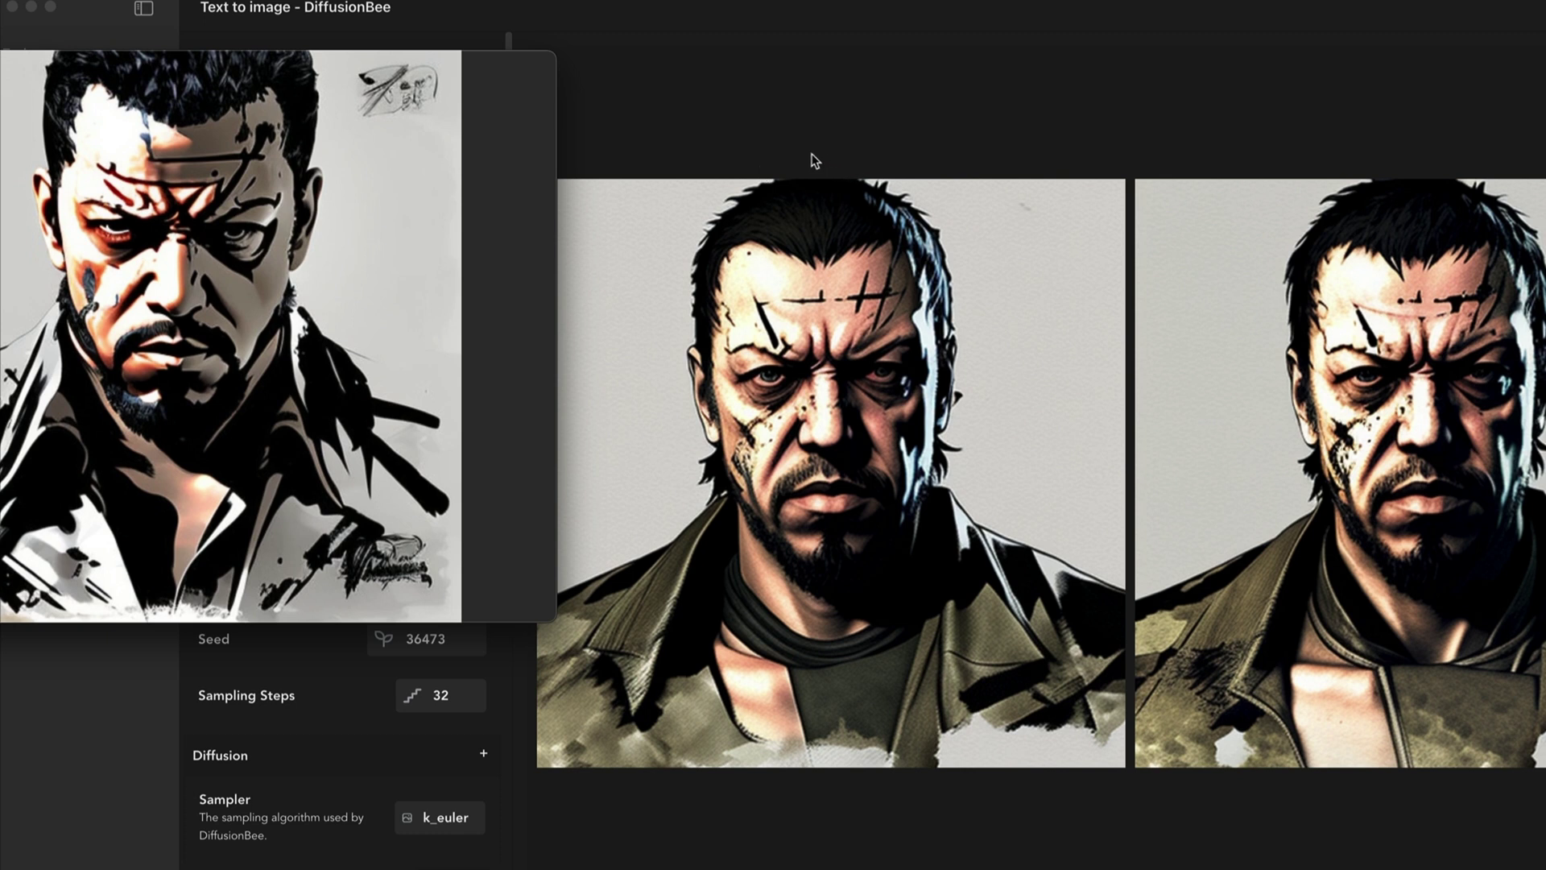
# Step: Compare the Big Boss Metal Gear Solid portraits with the reference image, then close it with Esc
pyautogui.scroll(-10, 815, 161)
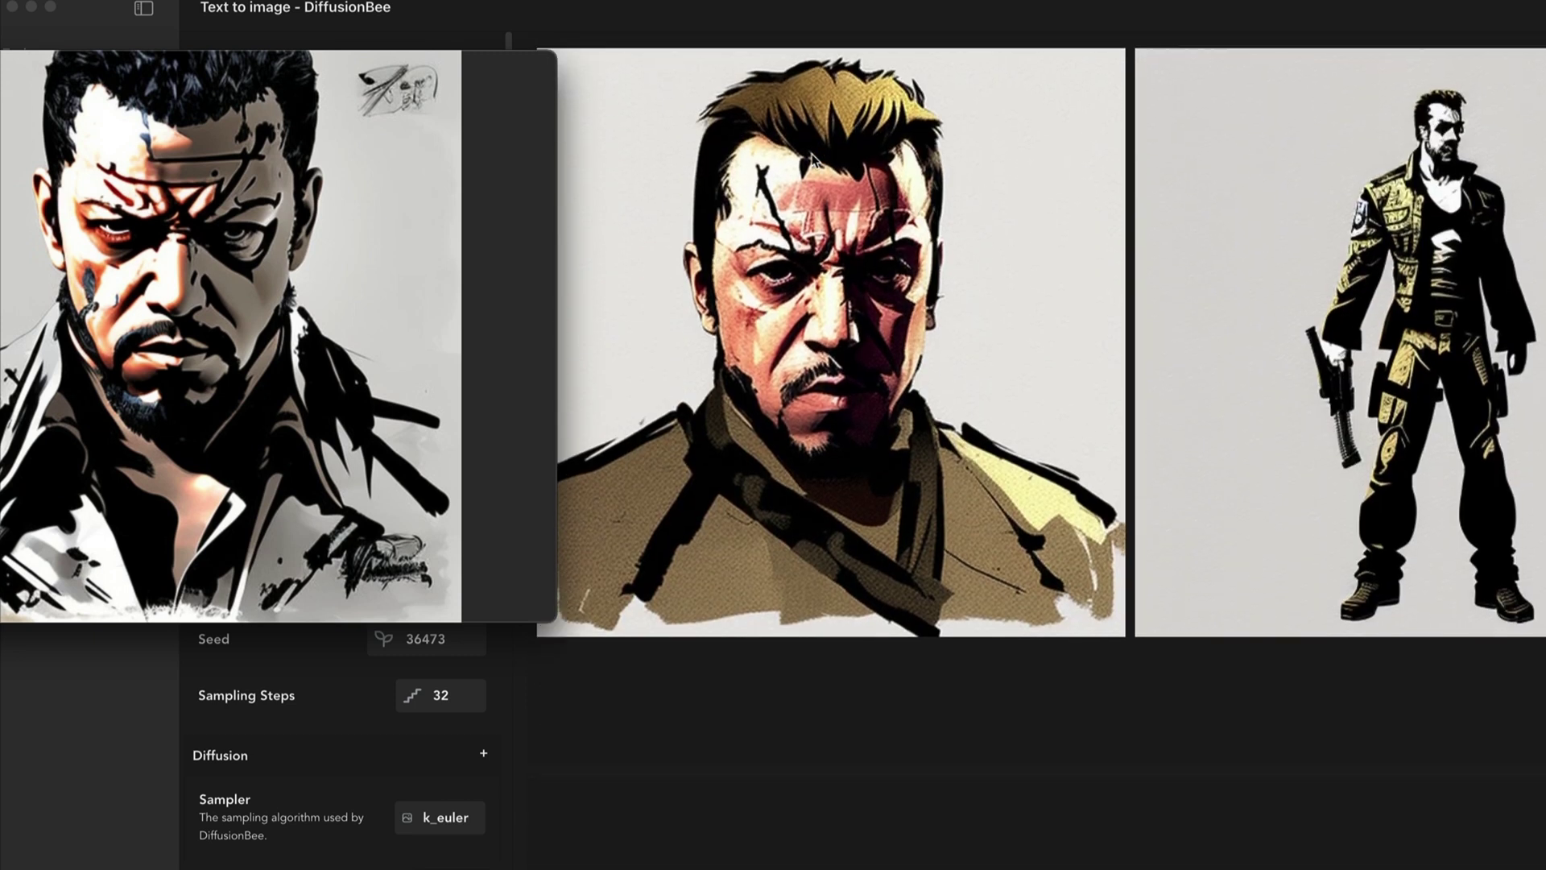
pyautogui.scroll(5, 814, 157)
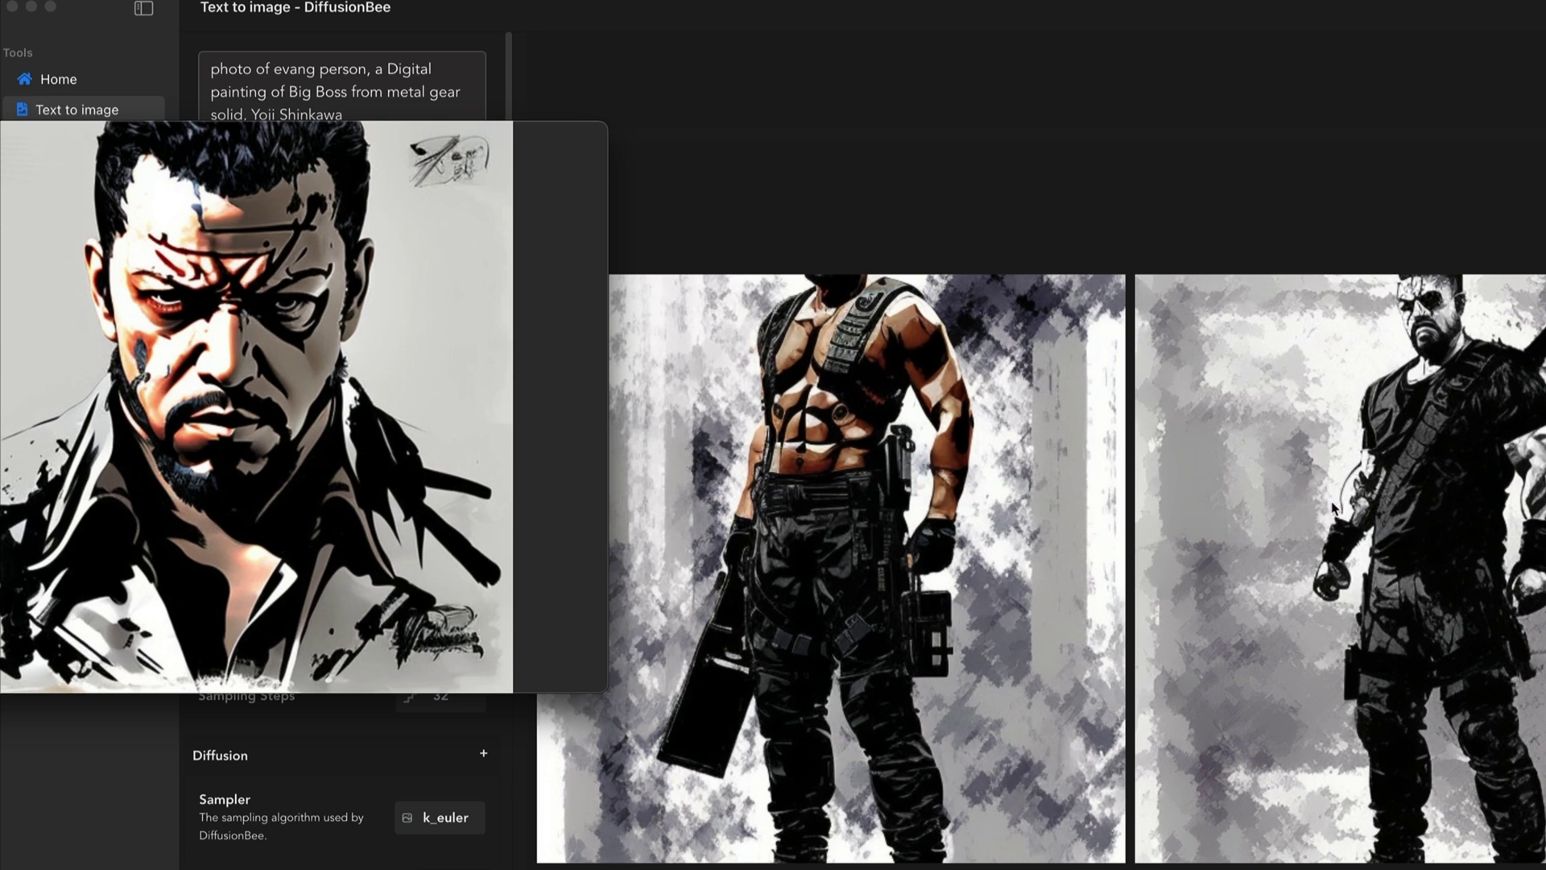
pyautogui.scroll(10, 1201, 492)
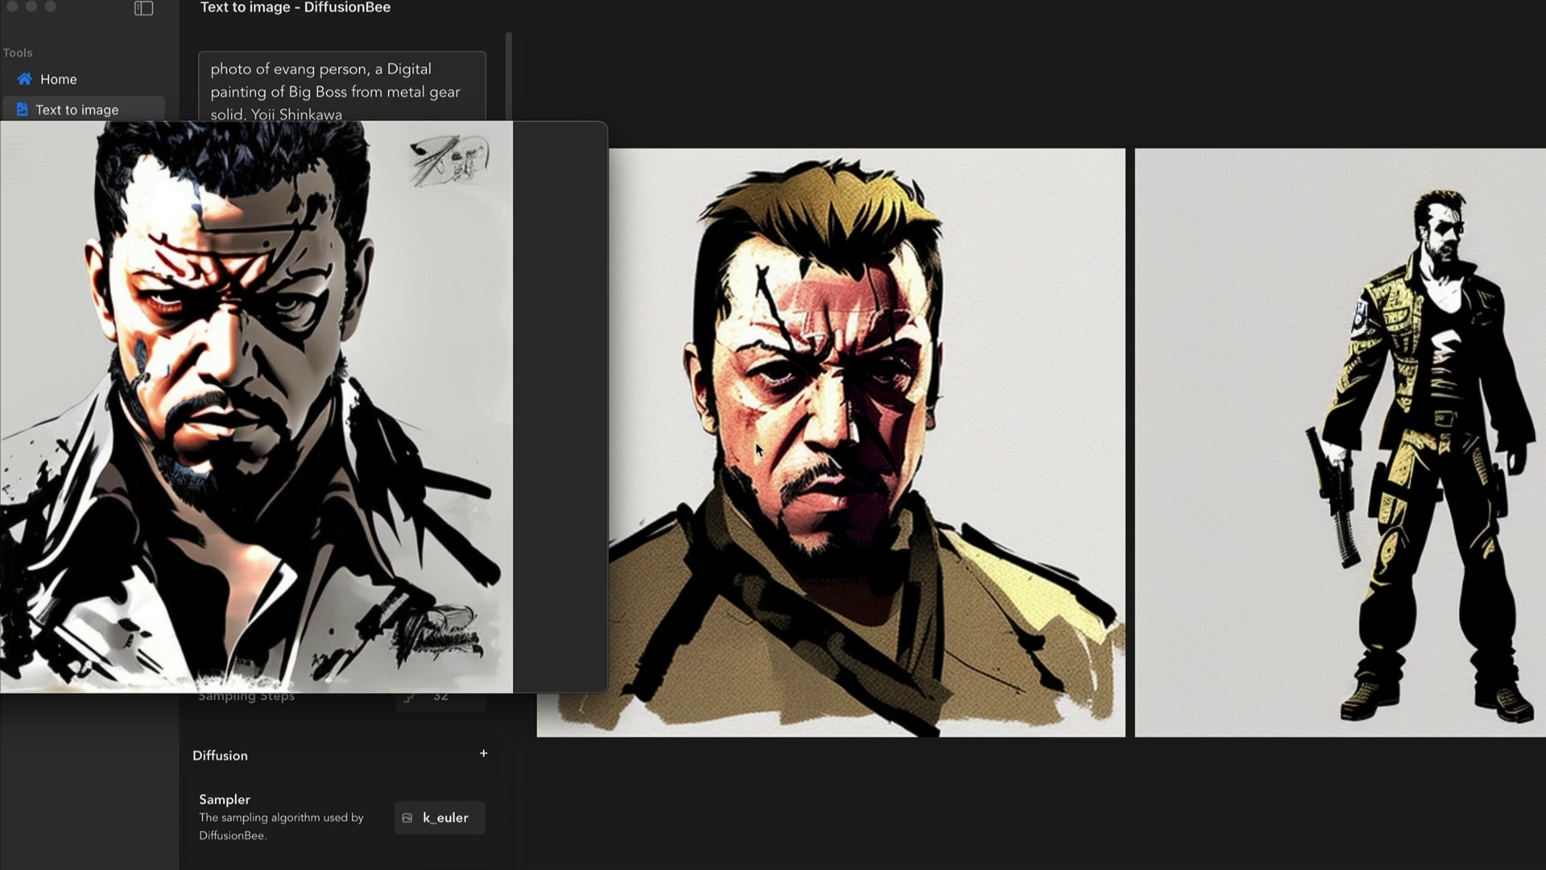
pyautogui.scroll(-1, 727, 384)
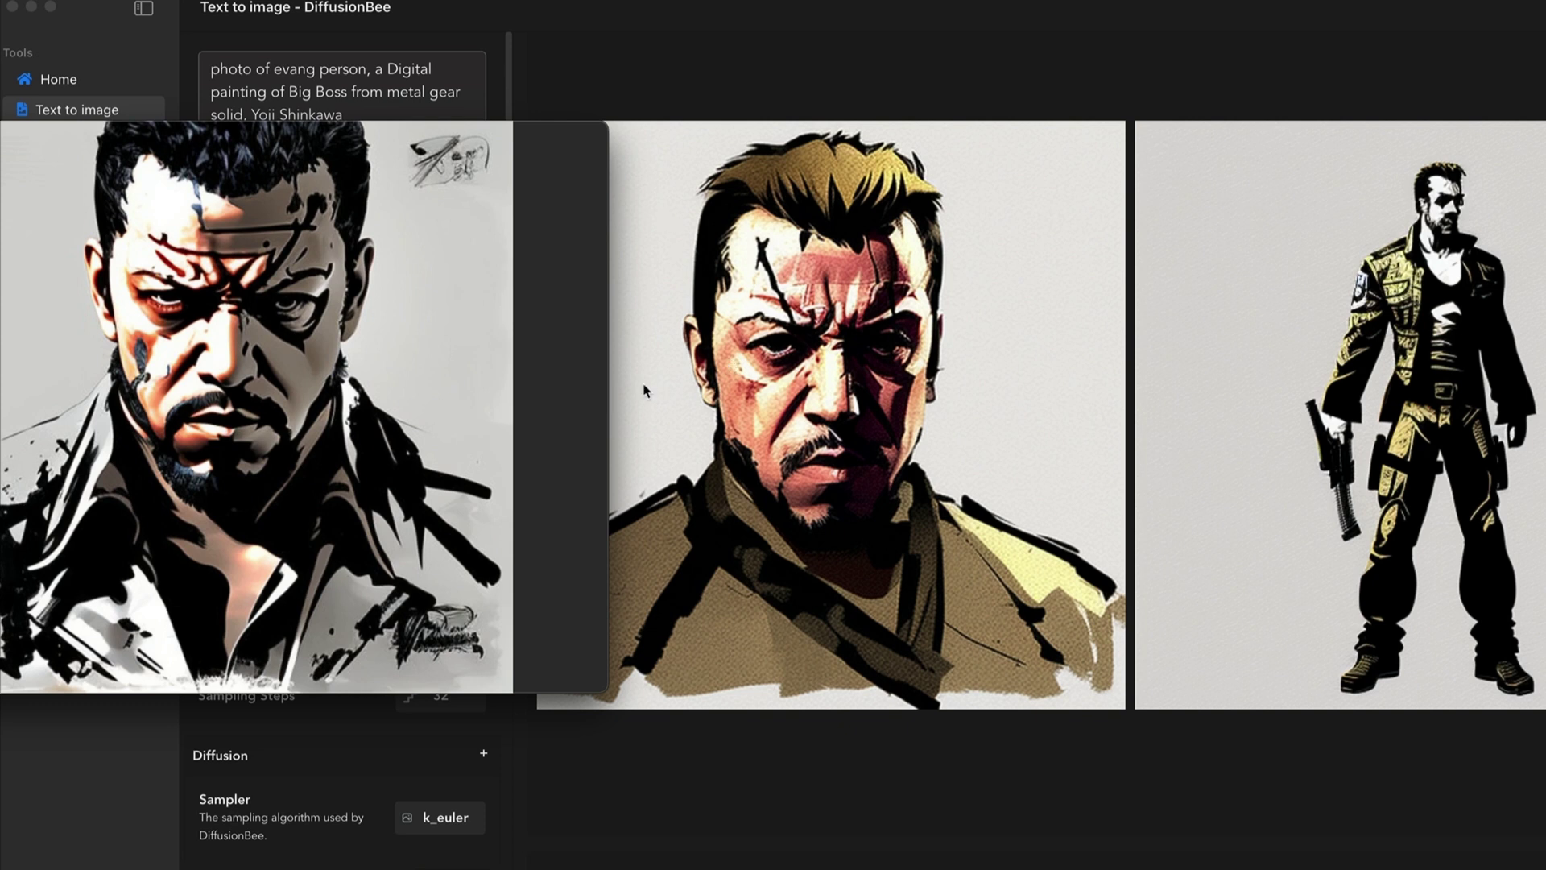
pyautogui.scroll(10, 752, 383)
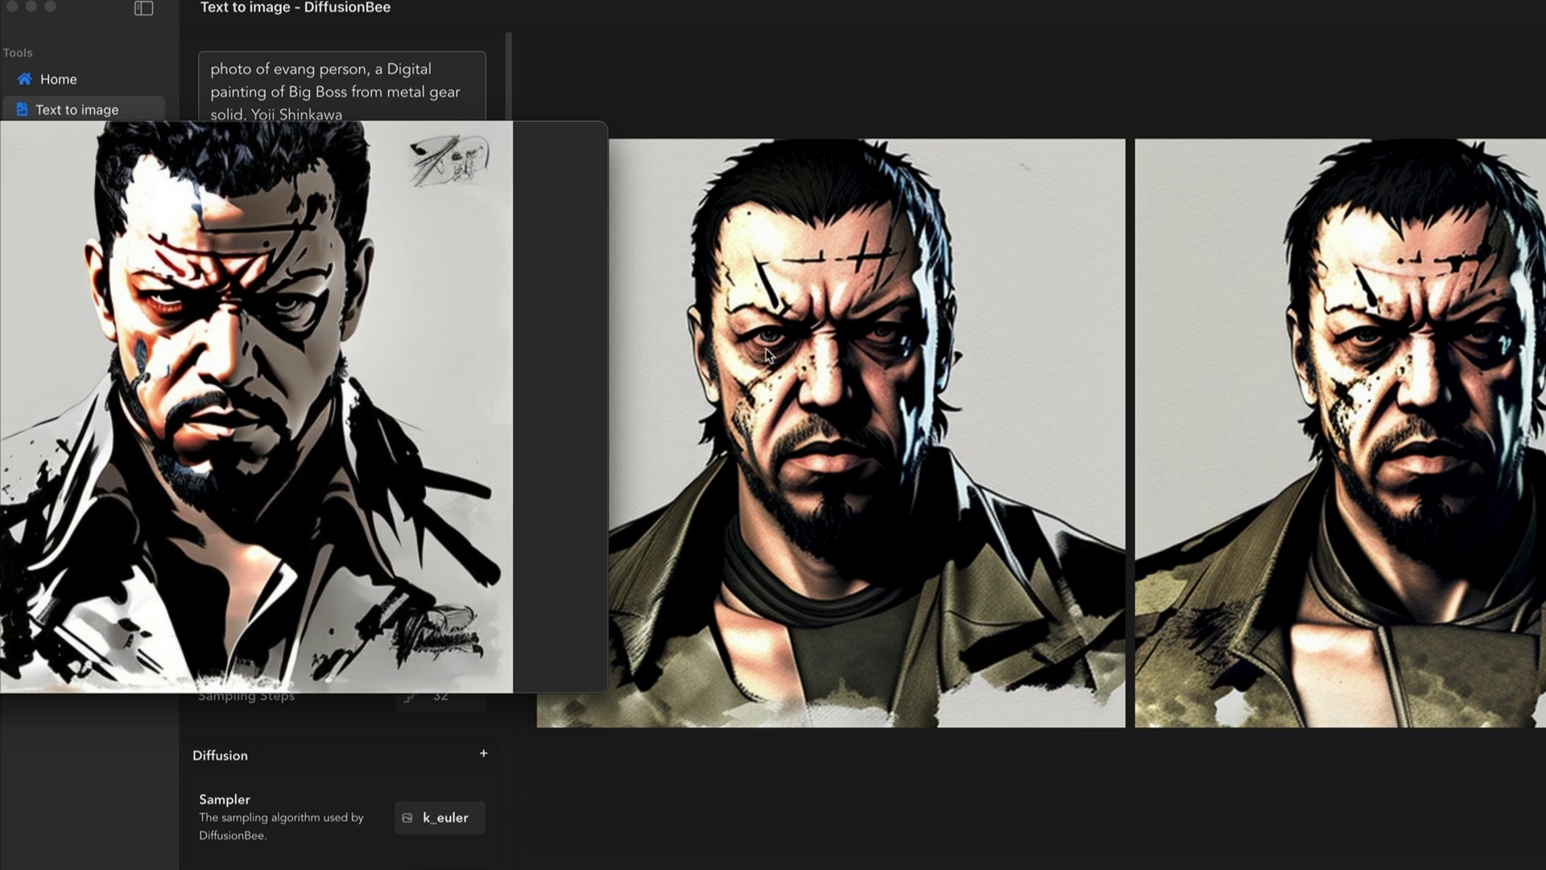
pyautogui.scroll(-3, 766, 355)
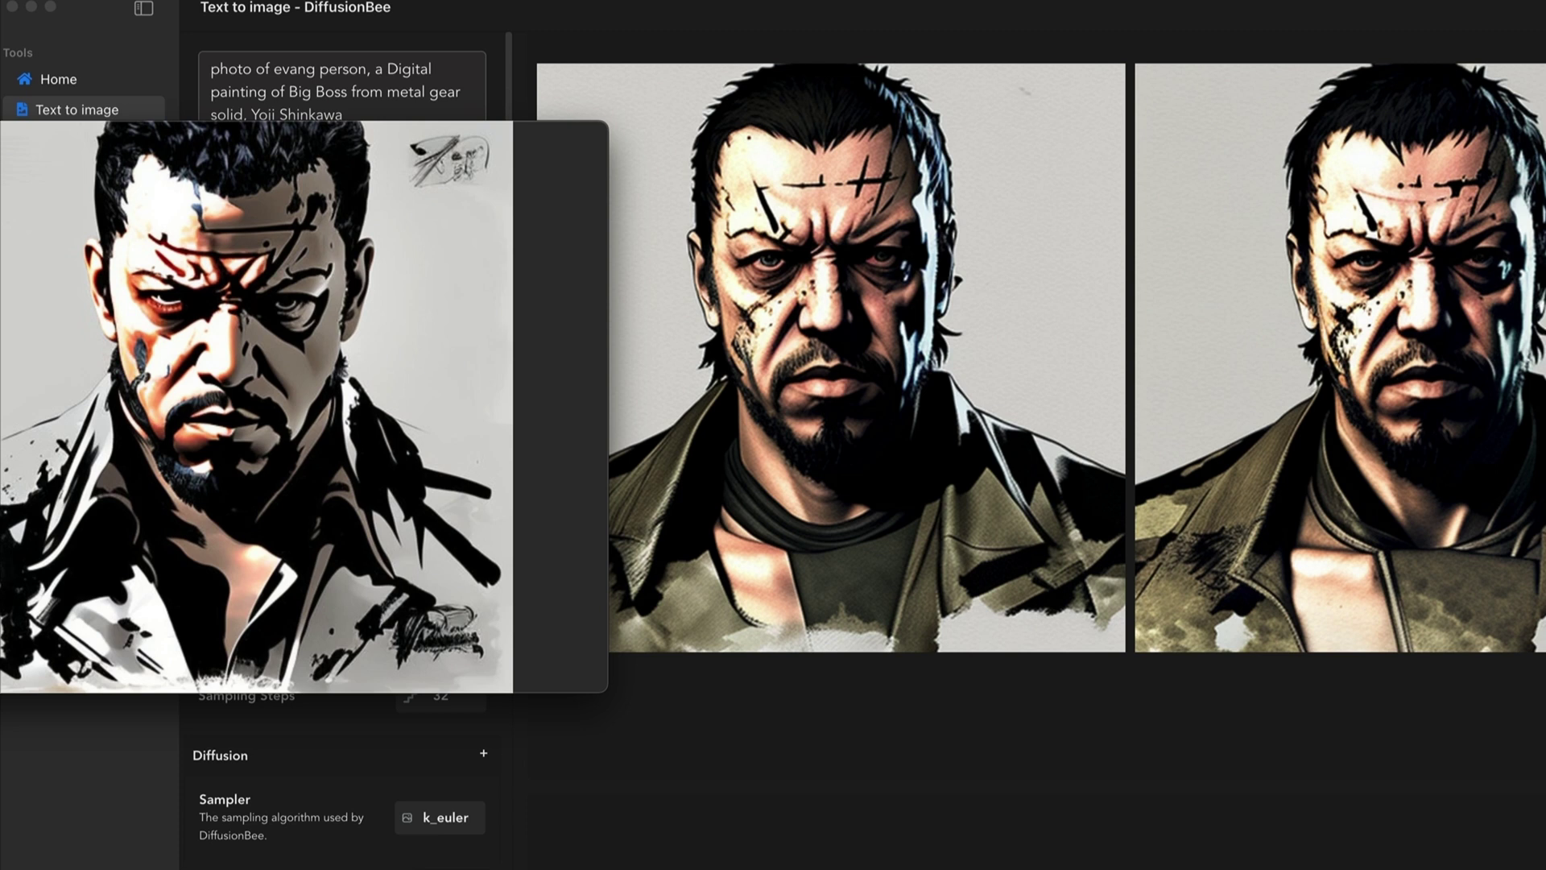
pyautogui.press('Escape')
pyautogui.scroll(-10, 1273, 417)
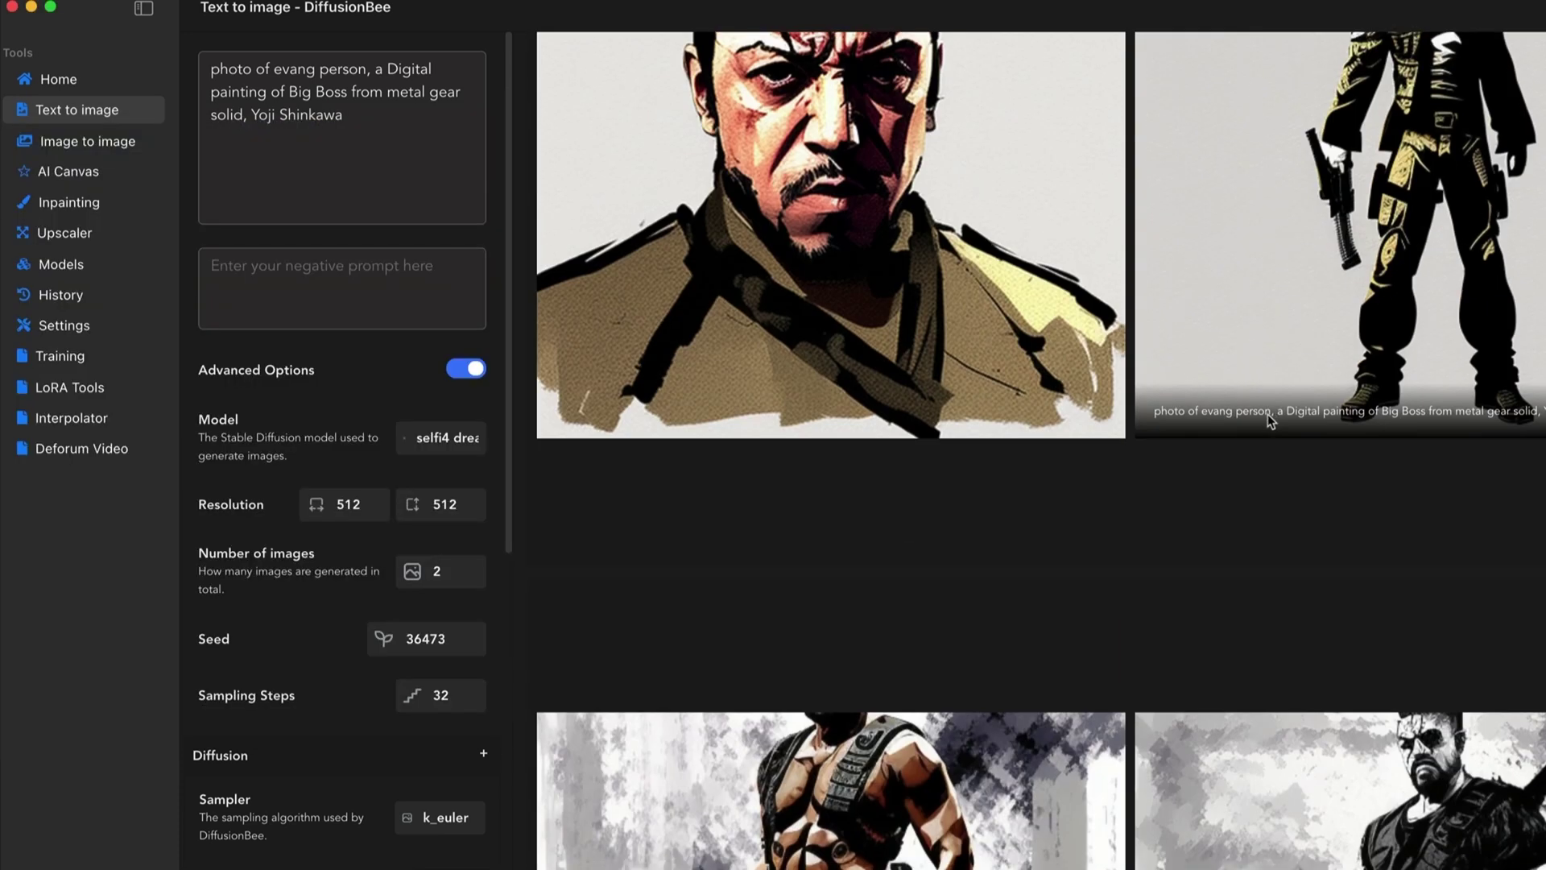
# Step: Scroll through the results grid comparing the curly-haired portrait with other generations
pyautogui.scroll(-10, 1267, 414)
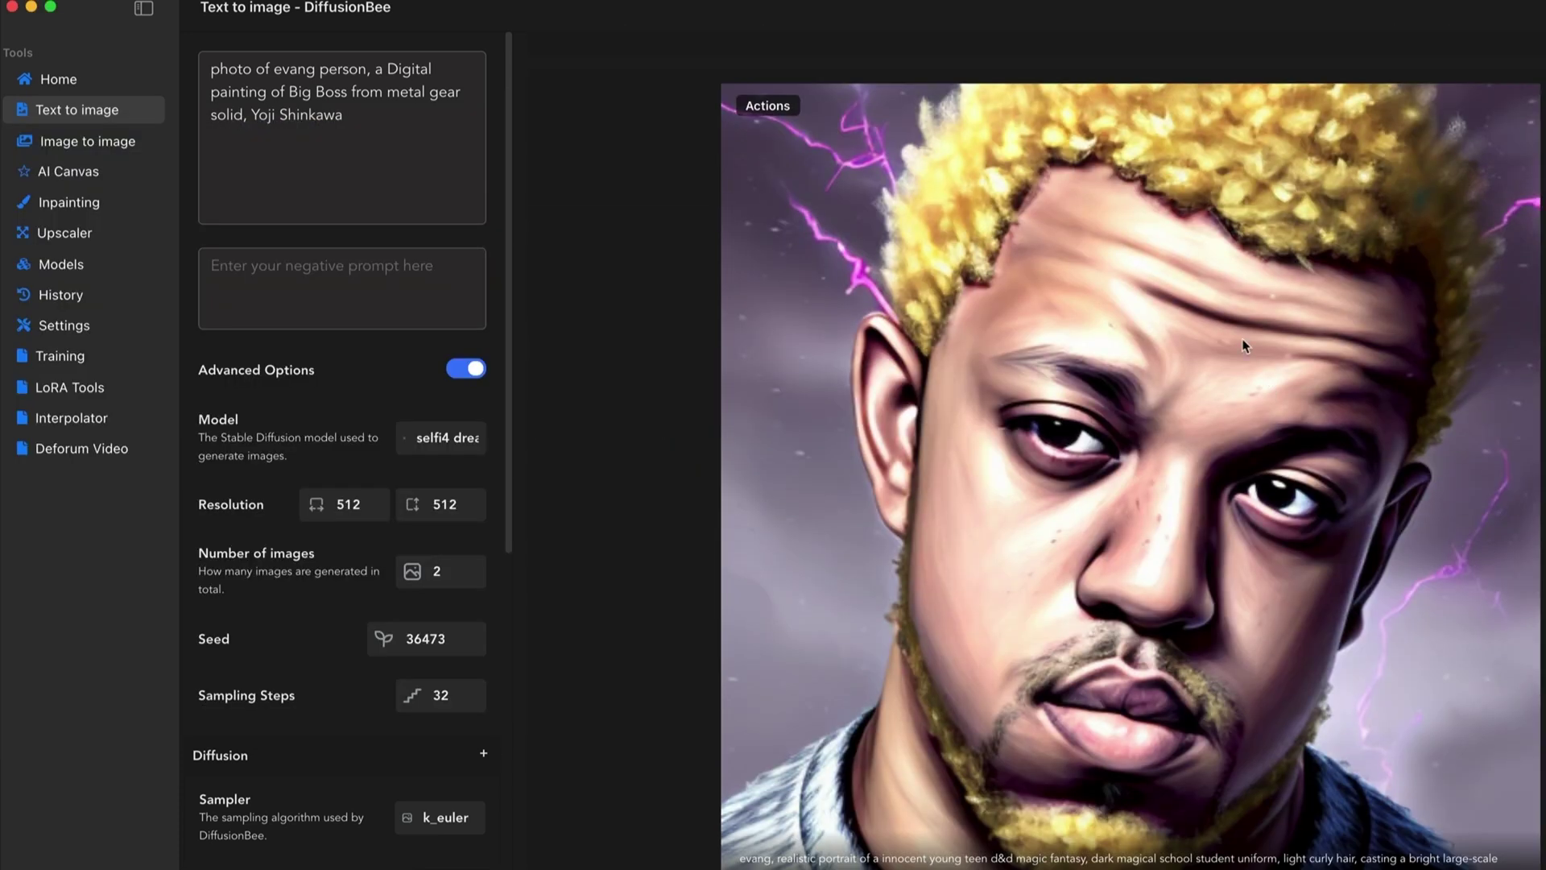
pyautogui.scroll(-5, 1119, 654)
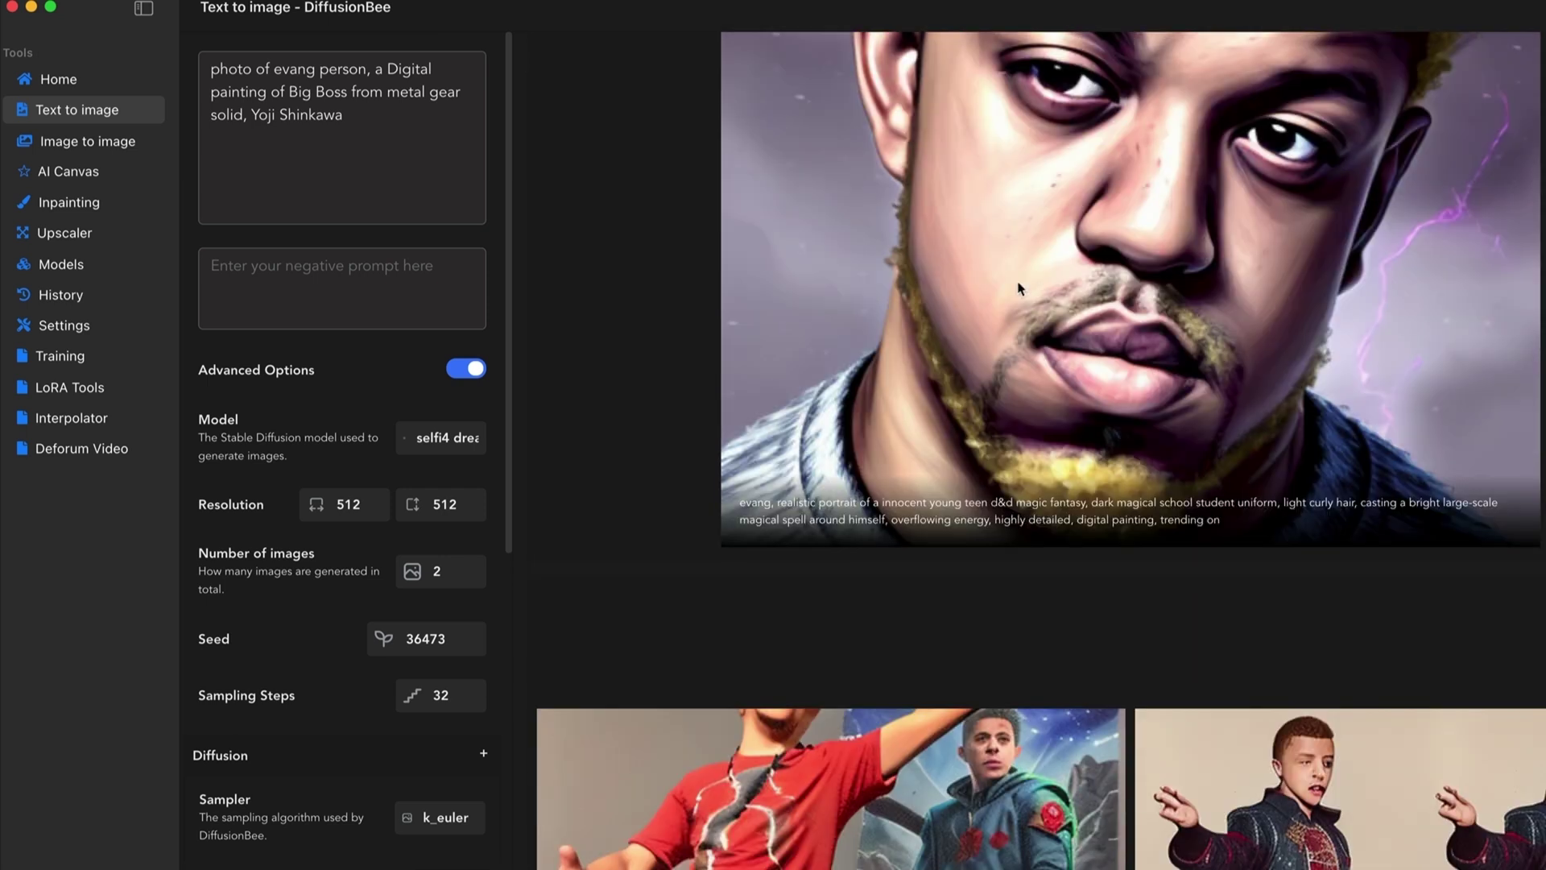
pyautogui.scroll(5, 1196, 350)
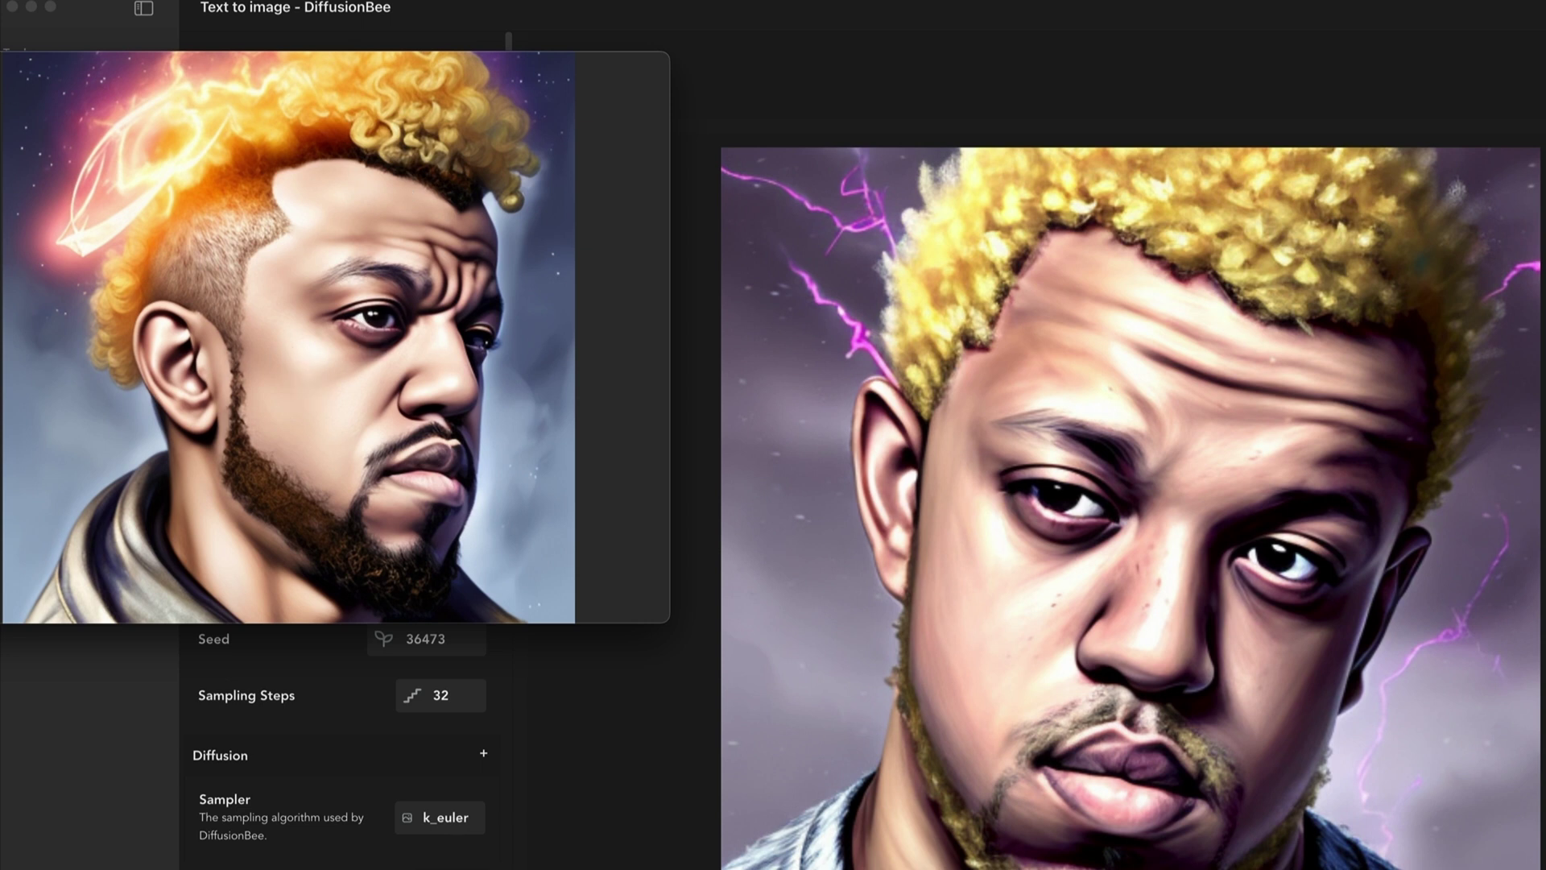
pyautogui.scroll(-3, 1067, 508)
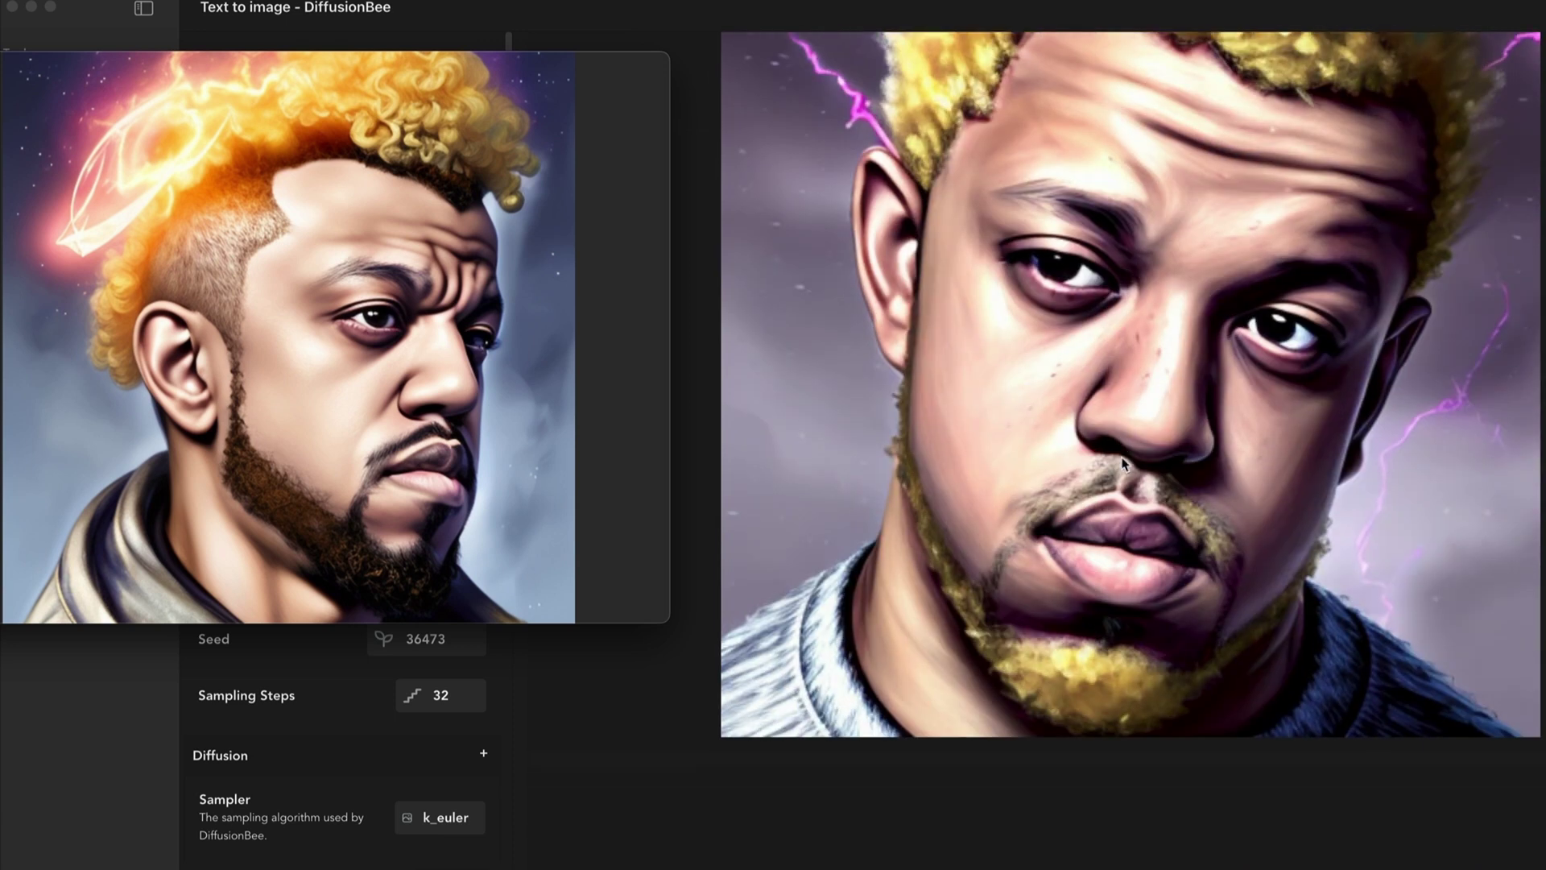
pyautogui.scroll(-10, 984, 441)
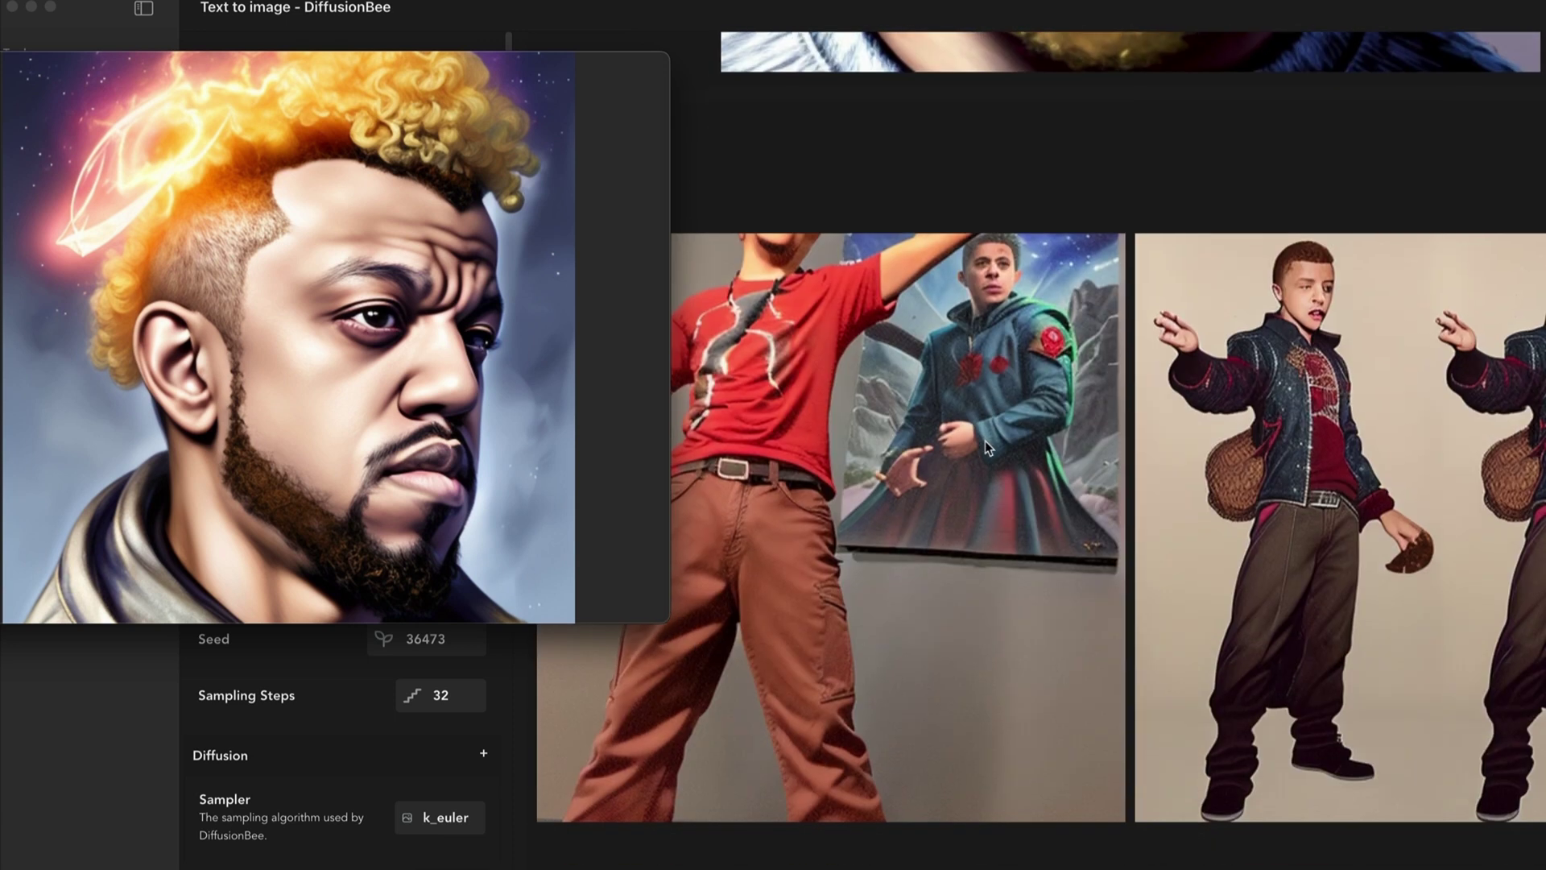
pyautogui.scroll(-4, 984, 442)
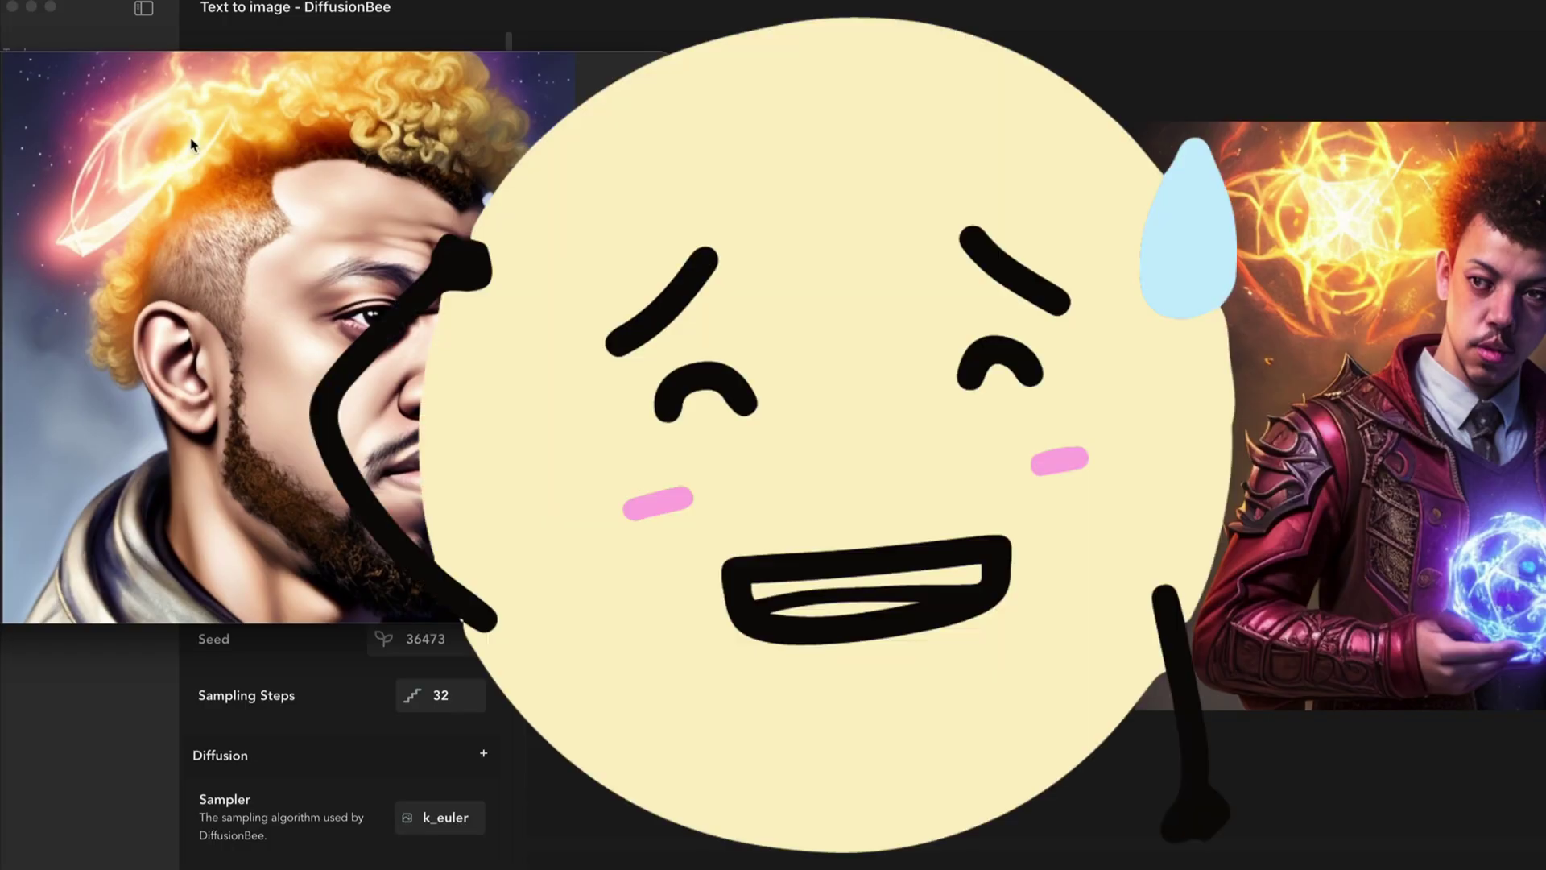
pyautogui.scroll(-5, 855, 232)
pyautogui.scroll(5, 855, 232)
pyautogui.scroll(-4, 855, 232)
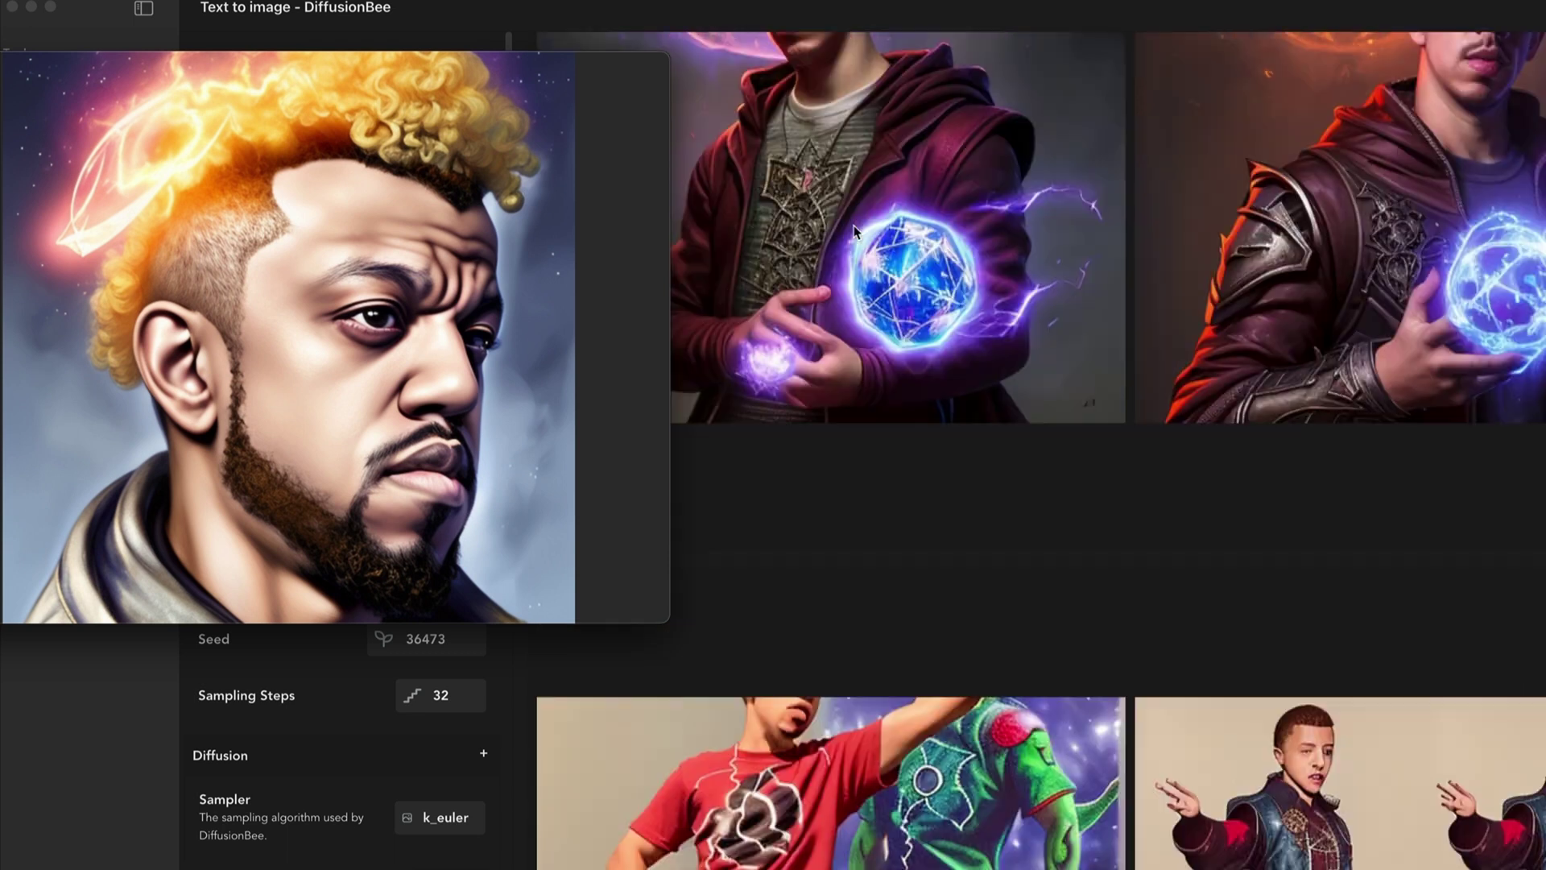
pyautogui.scroll(-10, 855, 232)
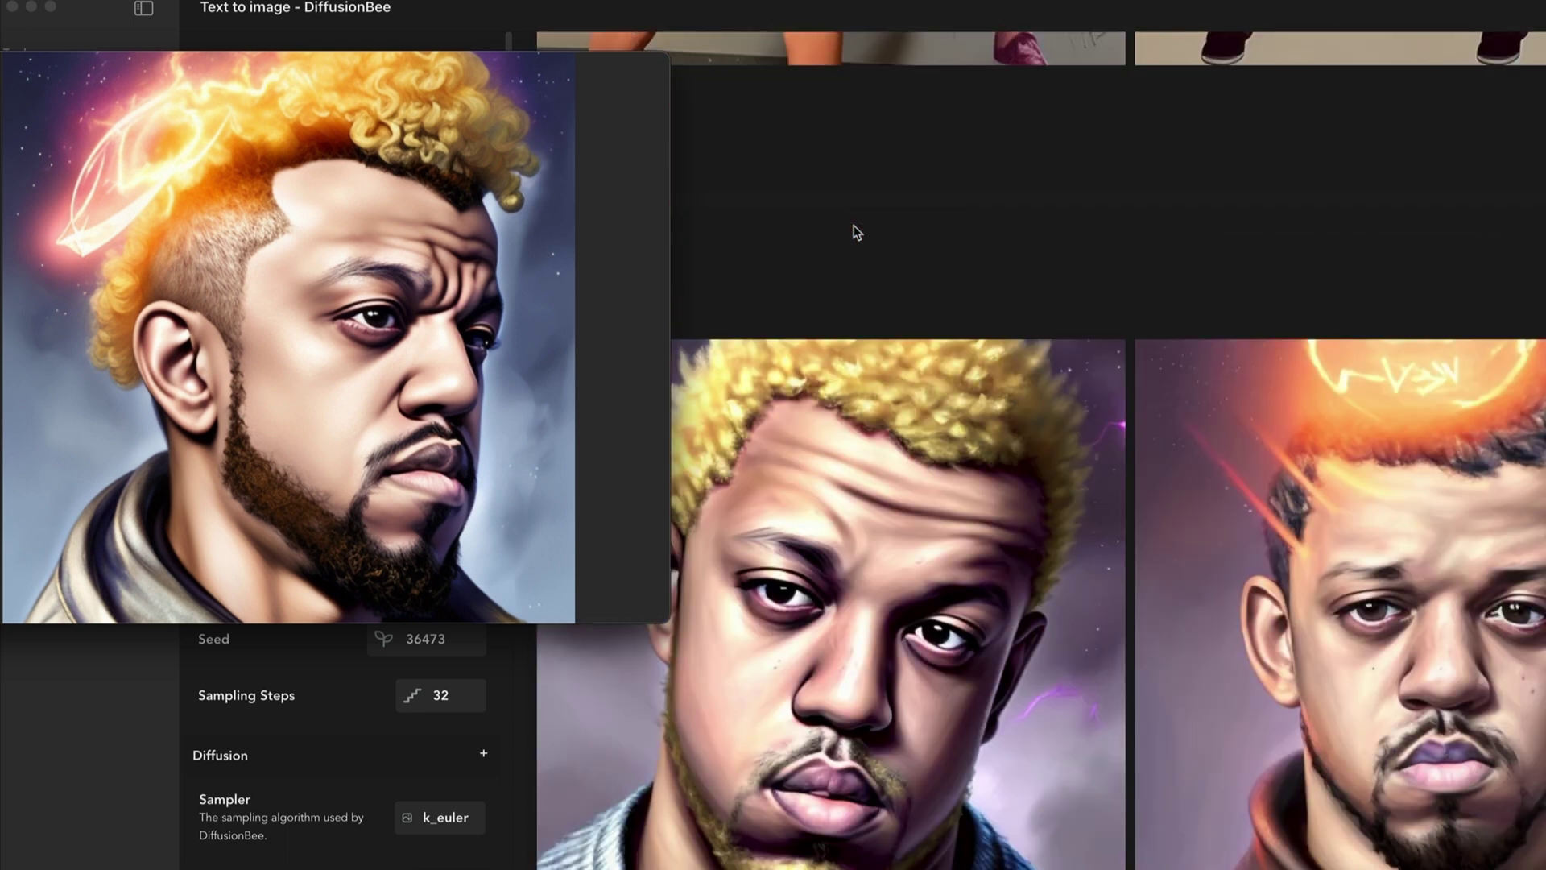
pyautogui.scroll(5, 855, 232)
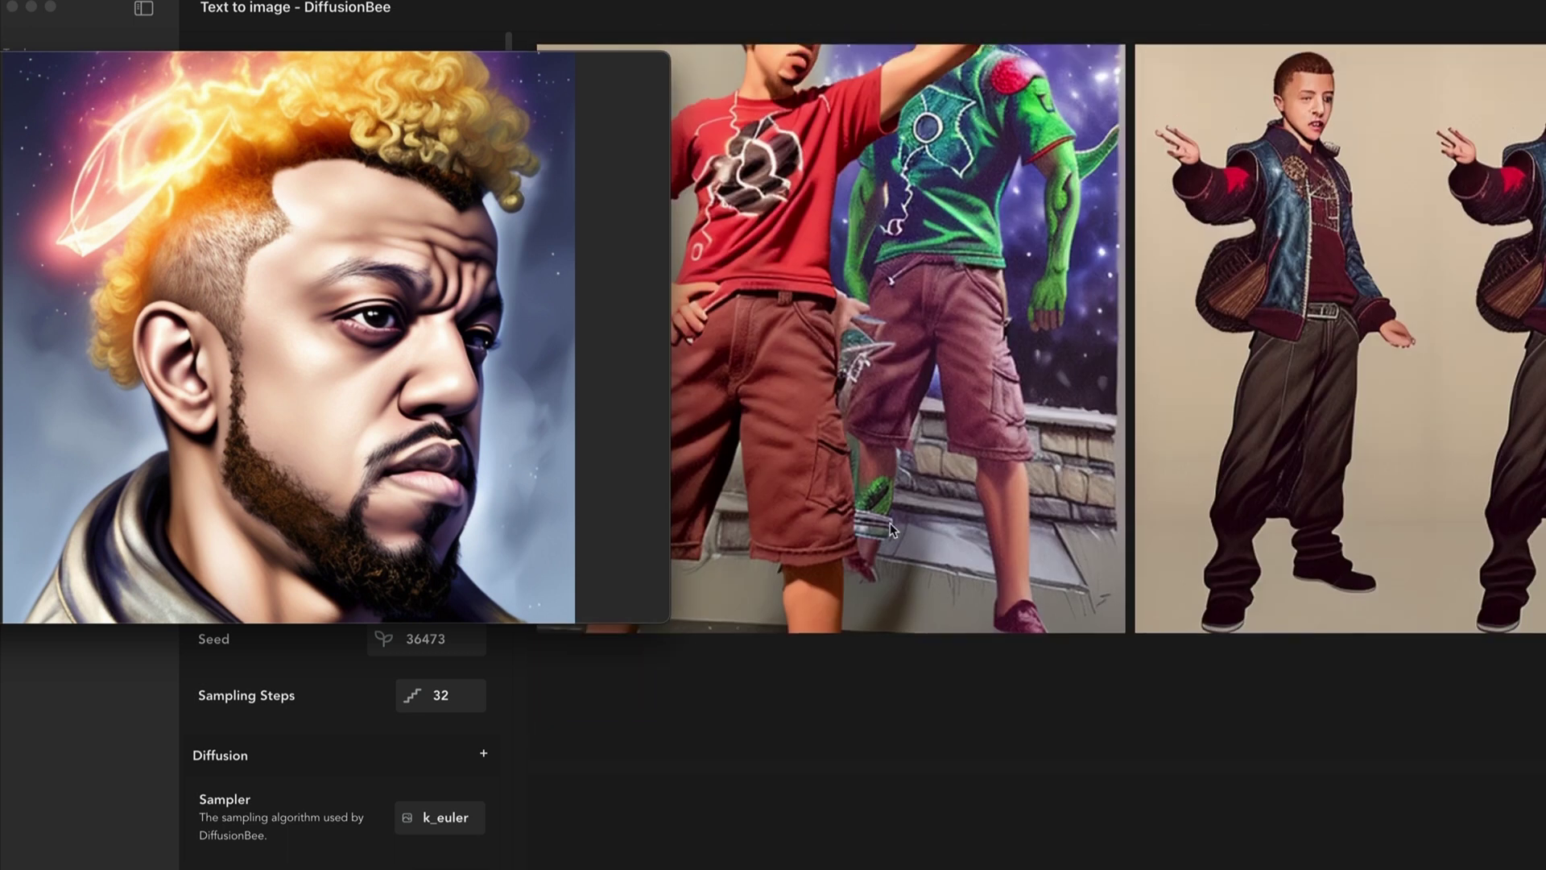
pyautogui.scroll(3, 890, 523)
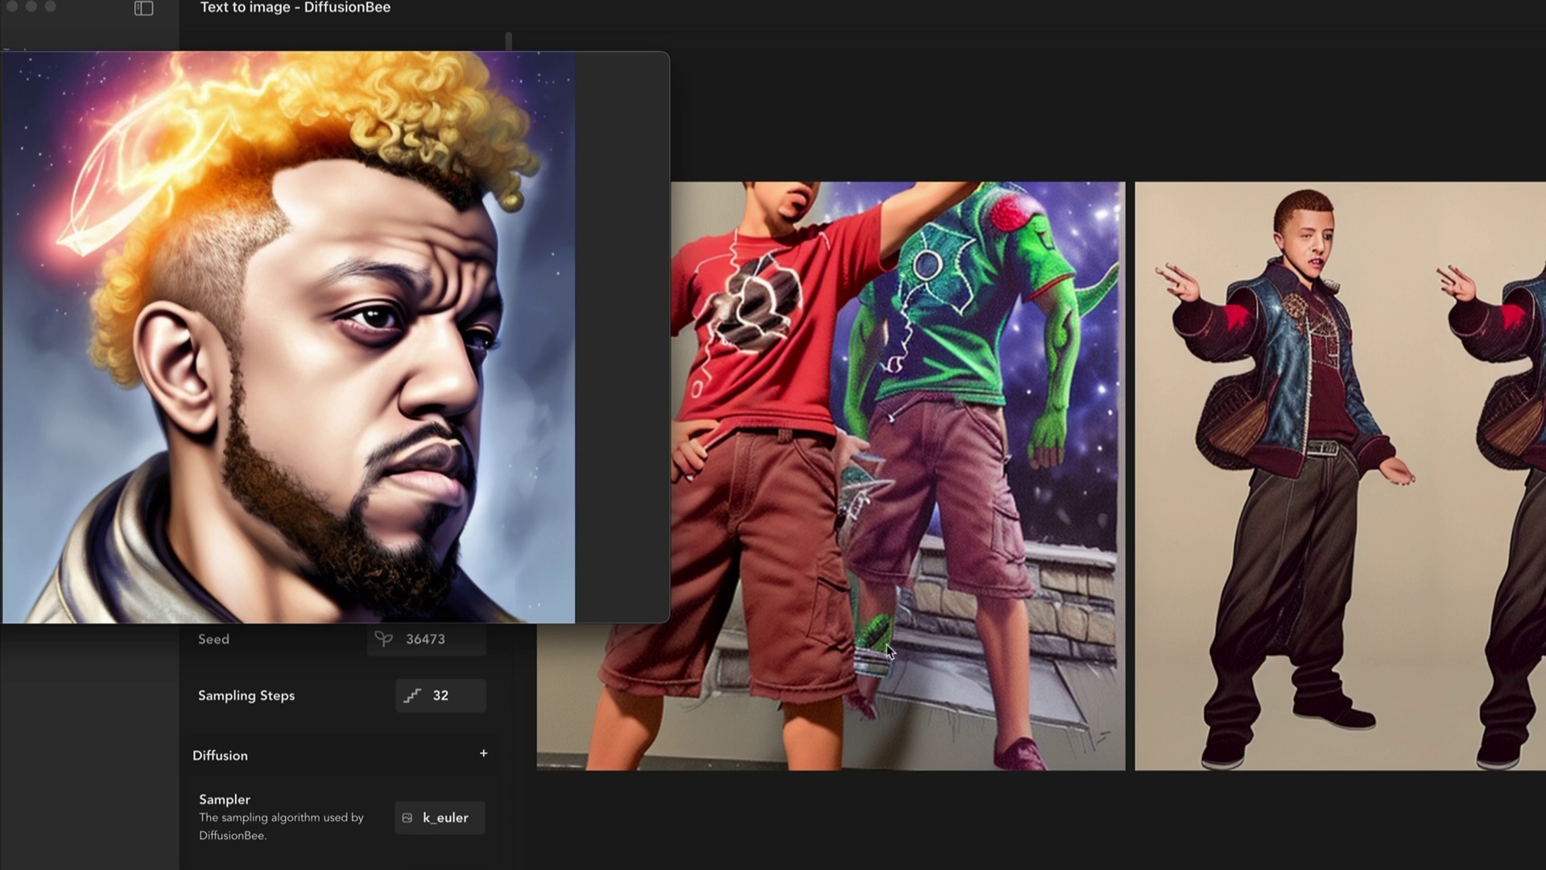
pyautogui.scroll(-5, 943, 567)
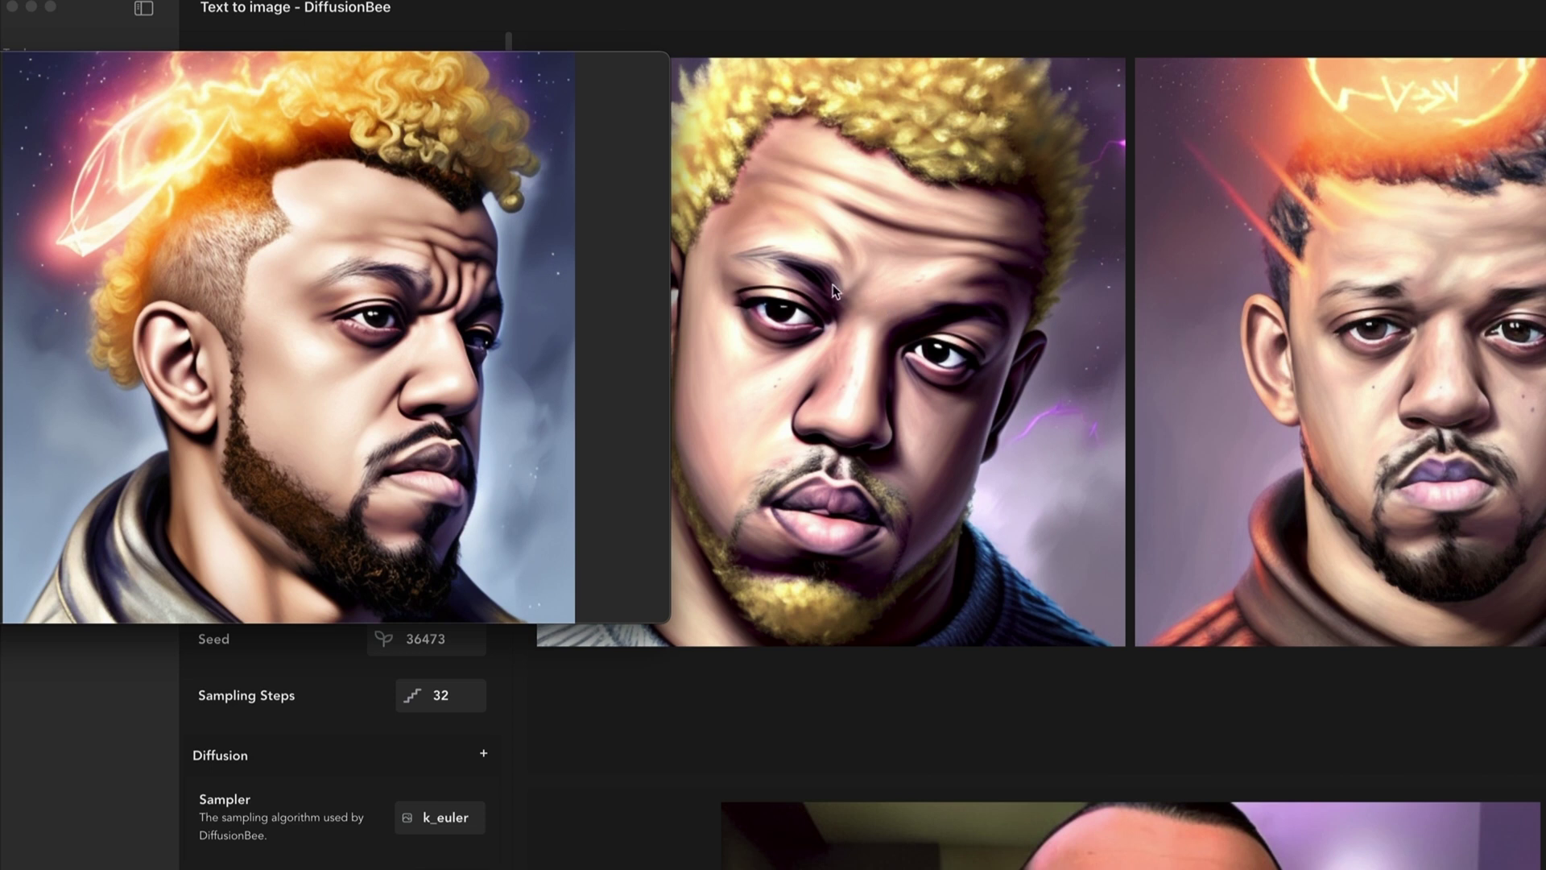
pyautogui.scroll(-10, 801, 288)
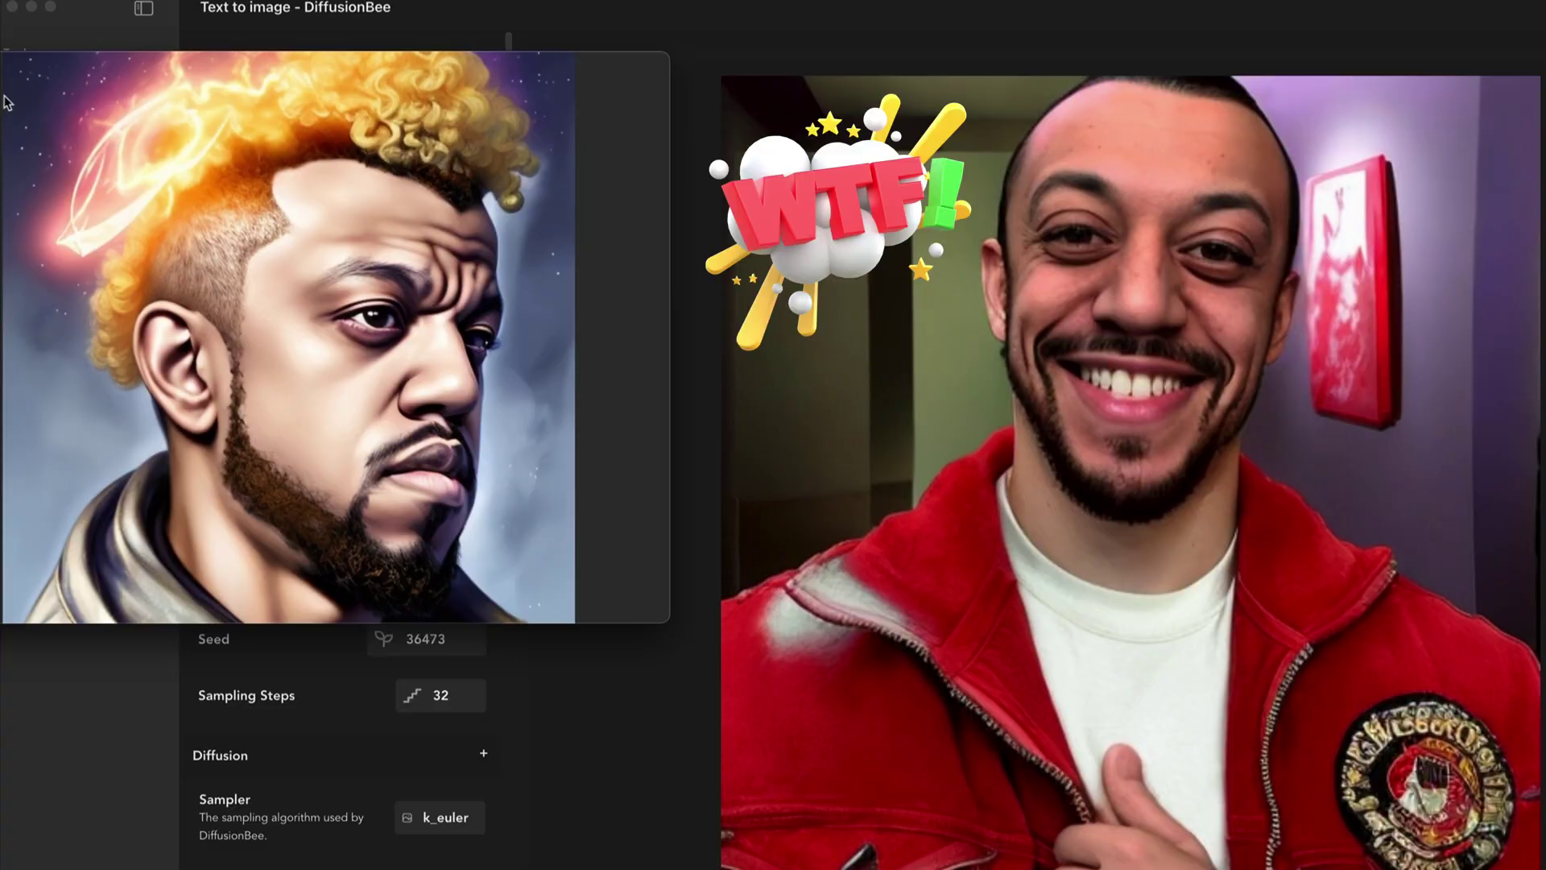
pyautogui.press('Escape')
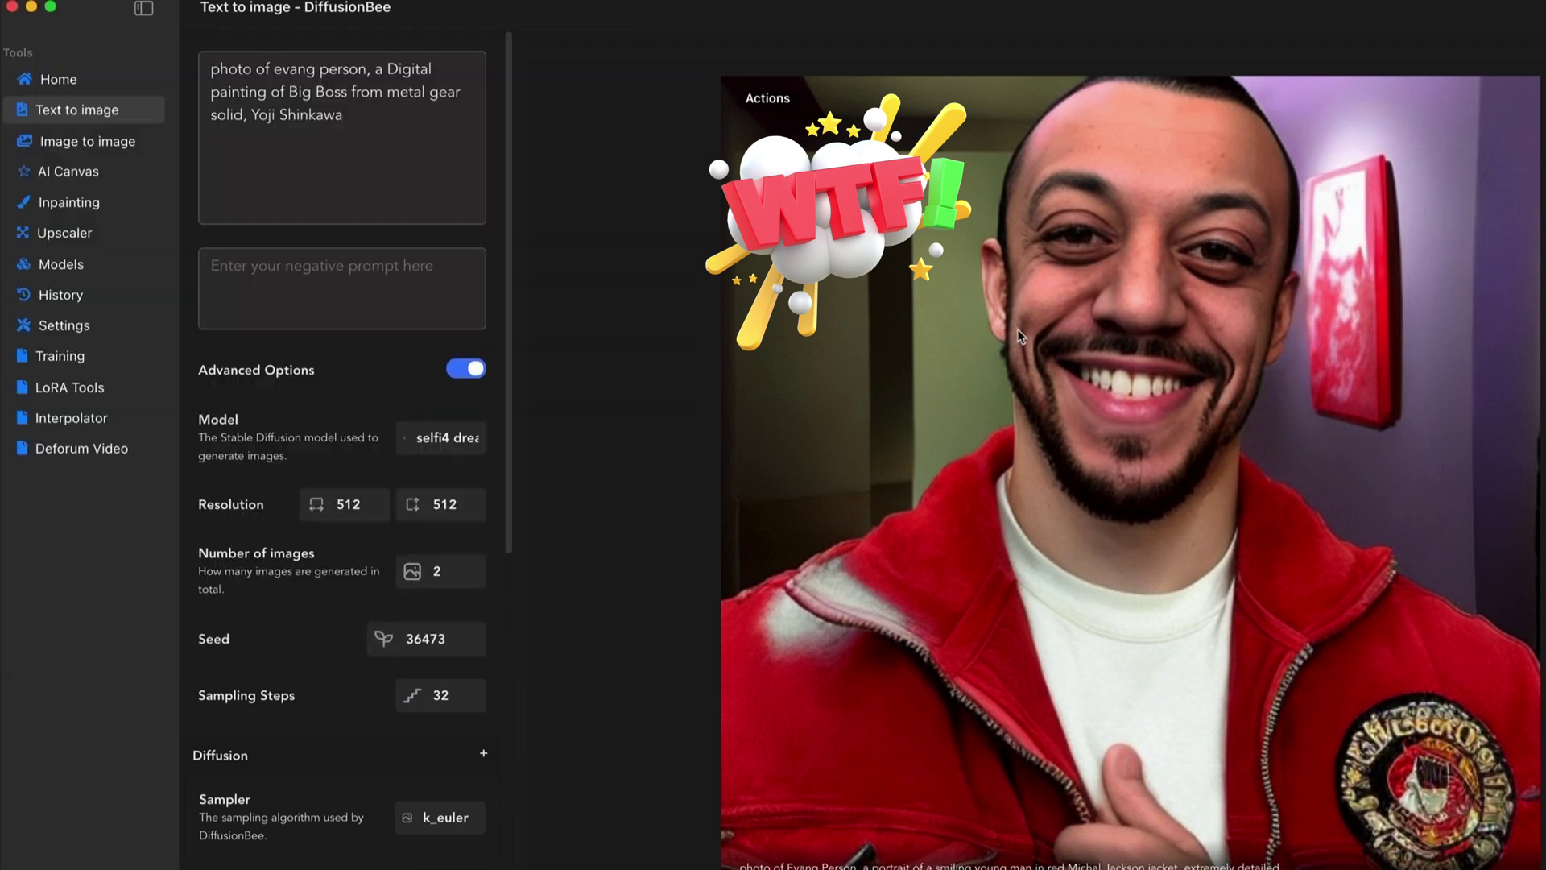
pyautogui.scroll(-8, 1017, 328)
pyautogui.scroll(-5, 1021, 336)
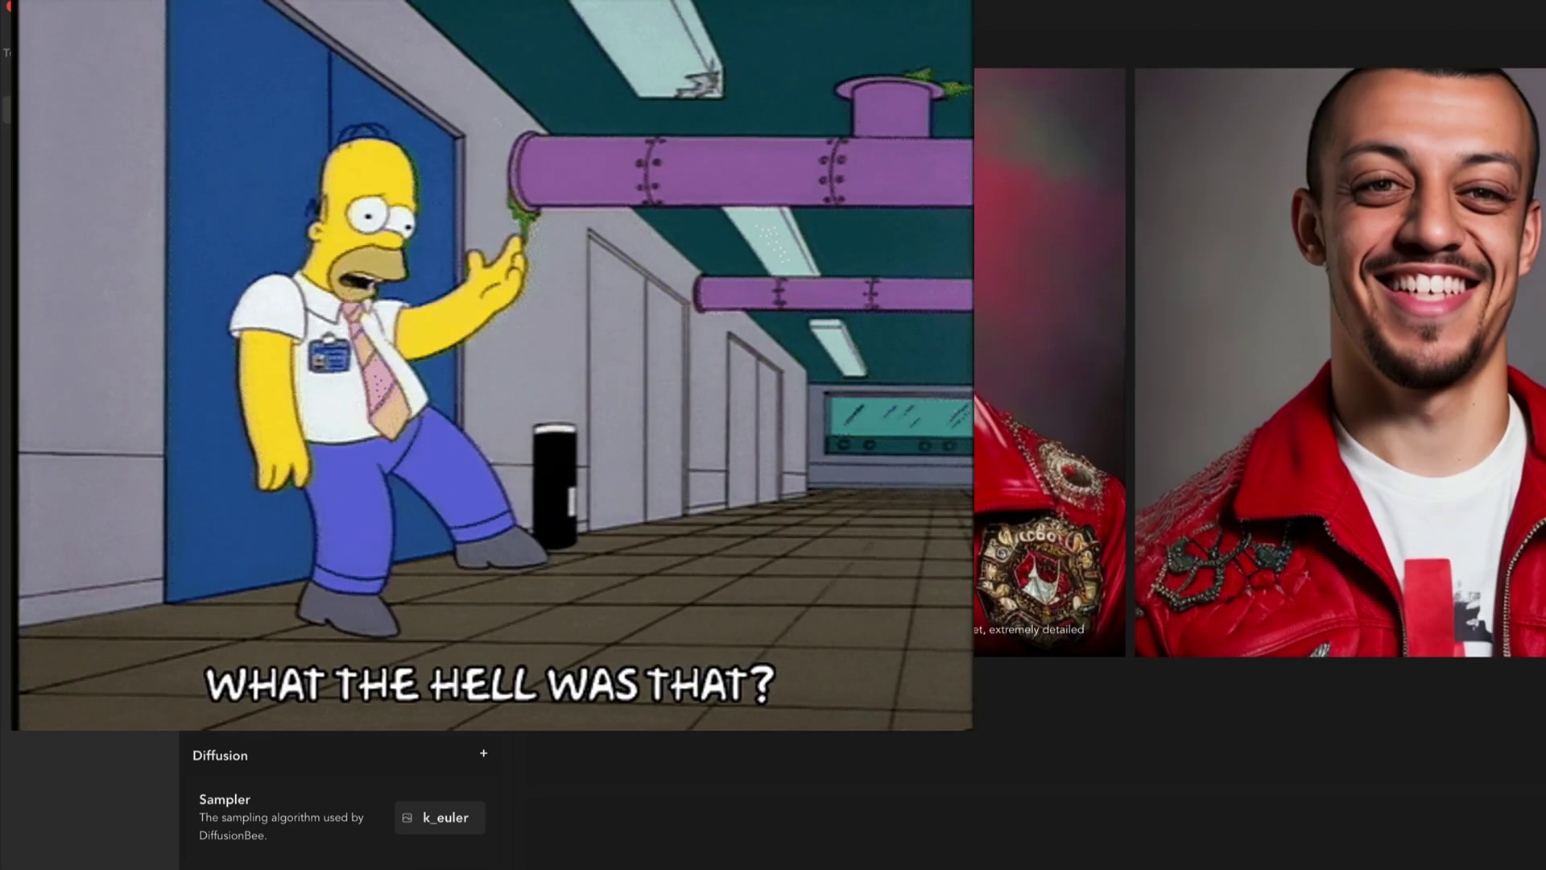
pyautogui.scroll(-3, 1070, 295)
pyautogui.scroll(-10, 923, 300)
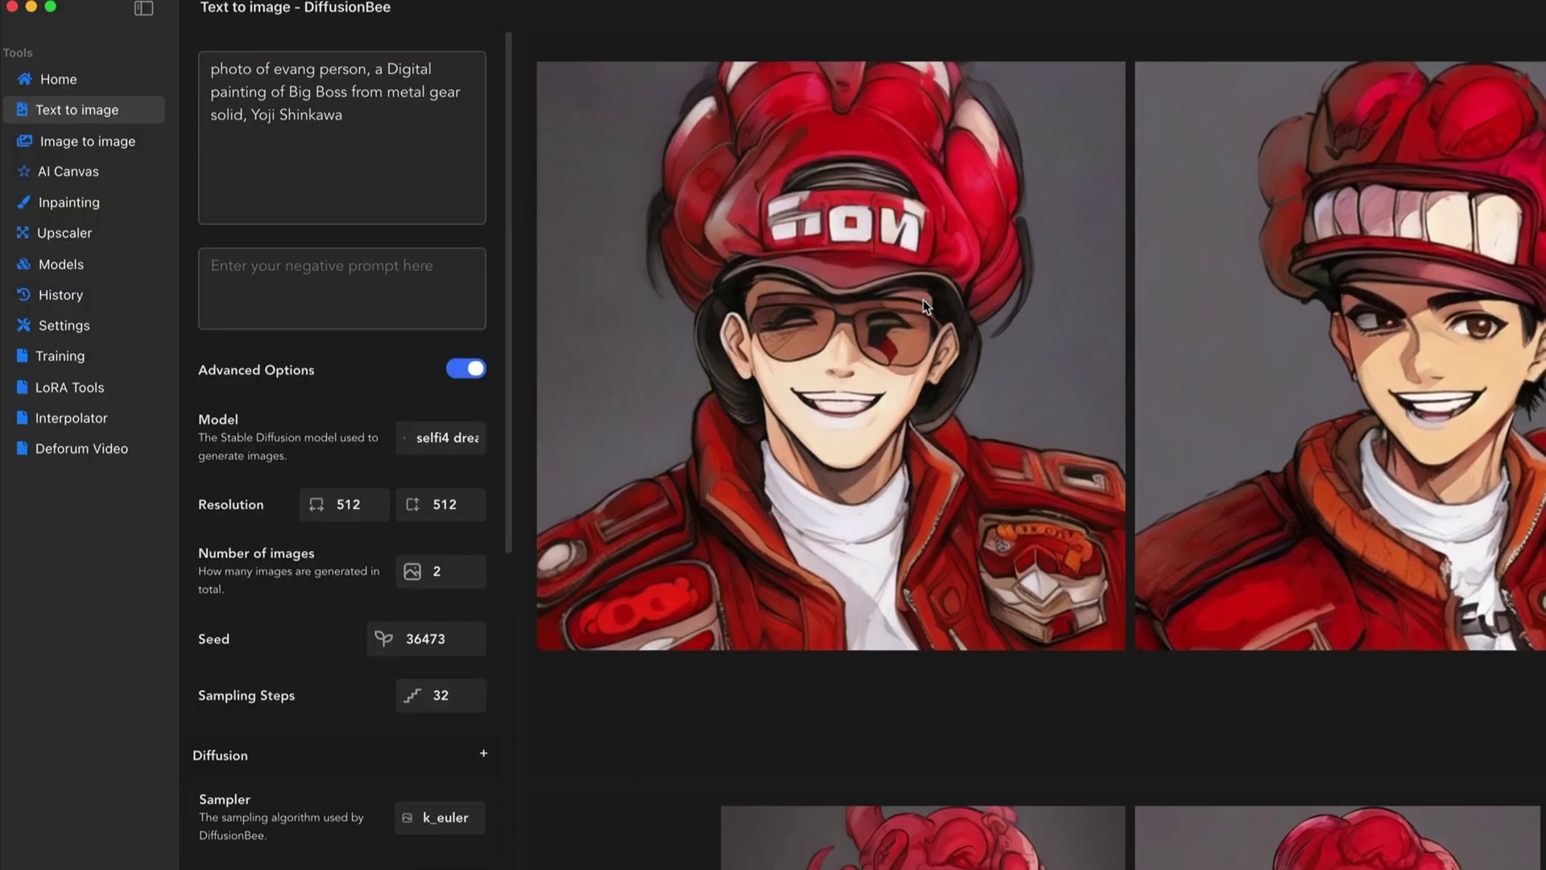
pyautogui.scroll(-4, 923, 300)
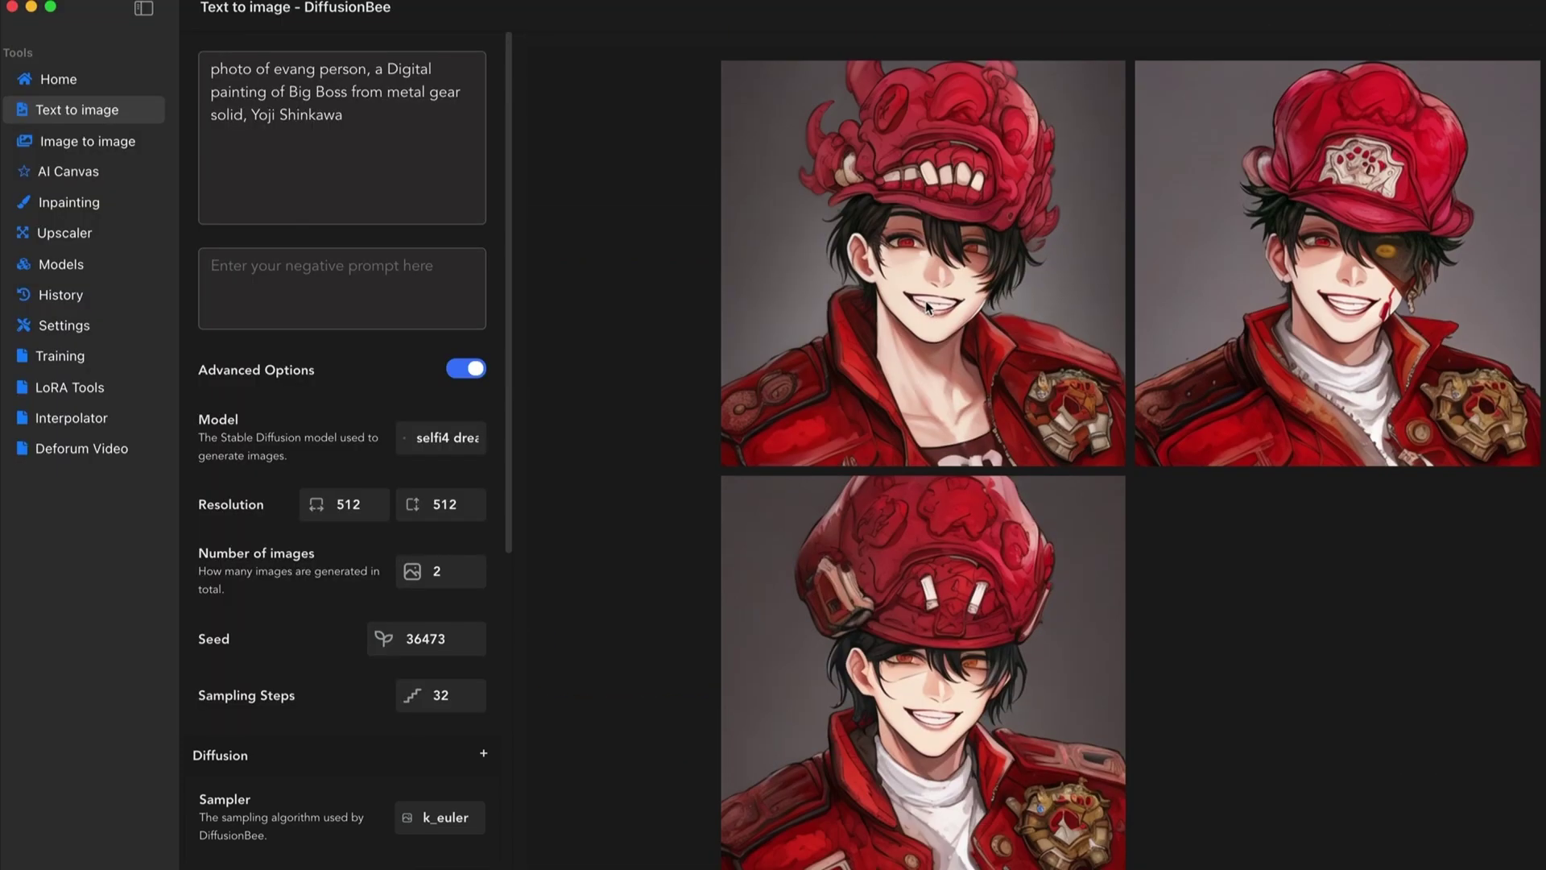
pyautogui.scroll(1, 597, 426)
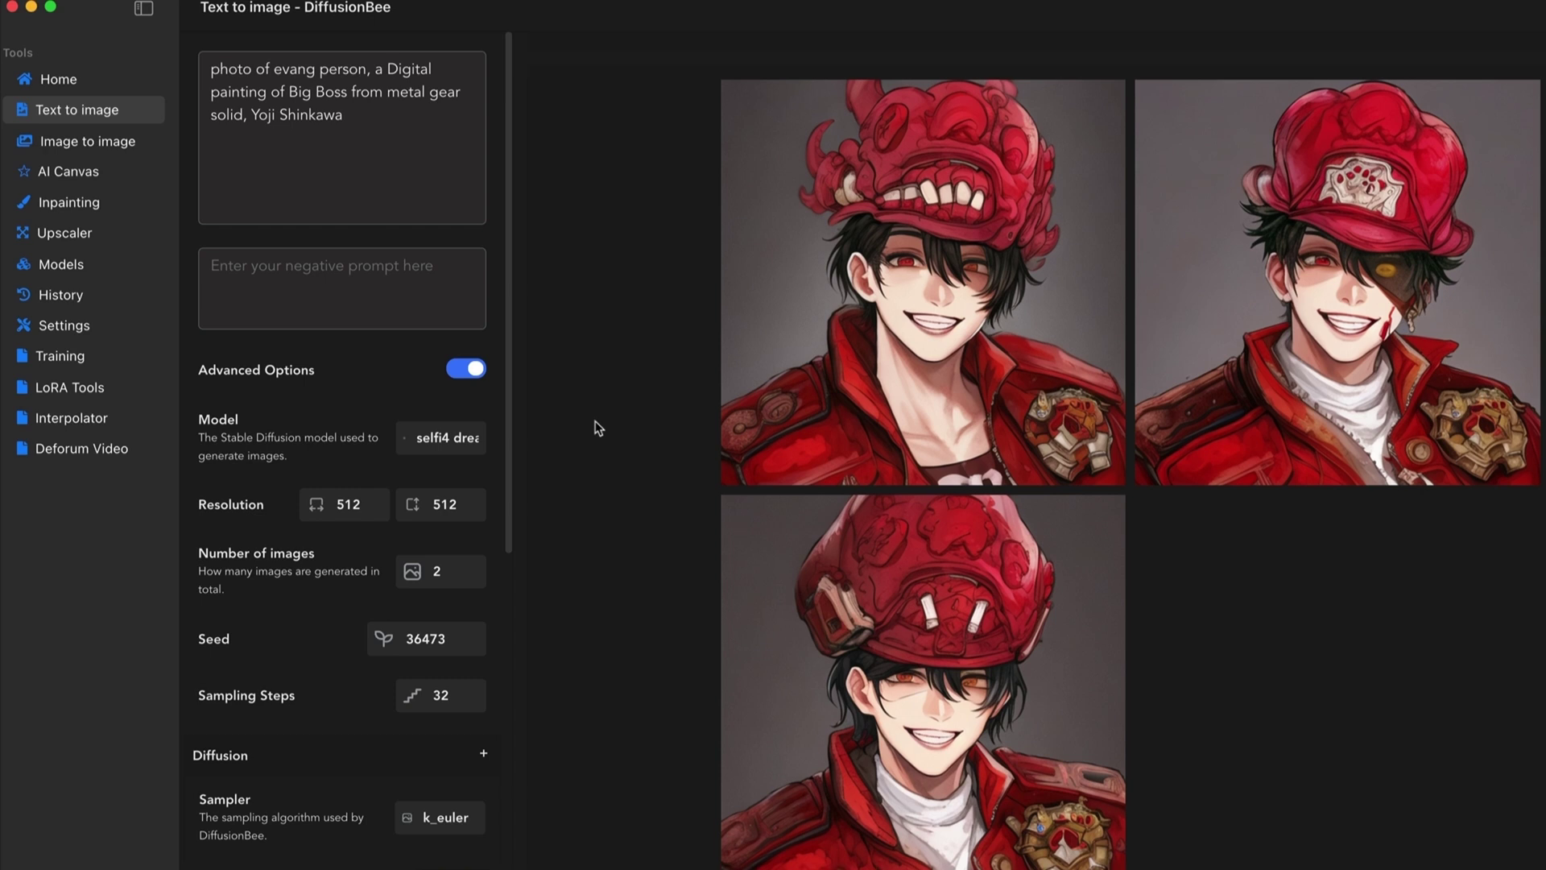
pyautogui.scroll(15, 598, 427)
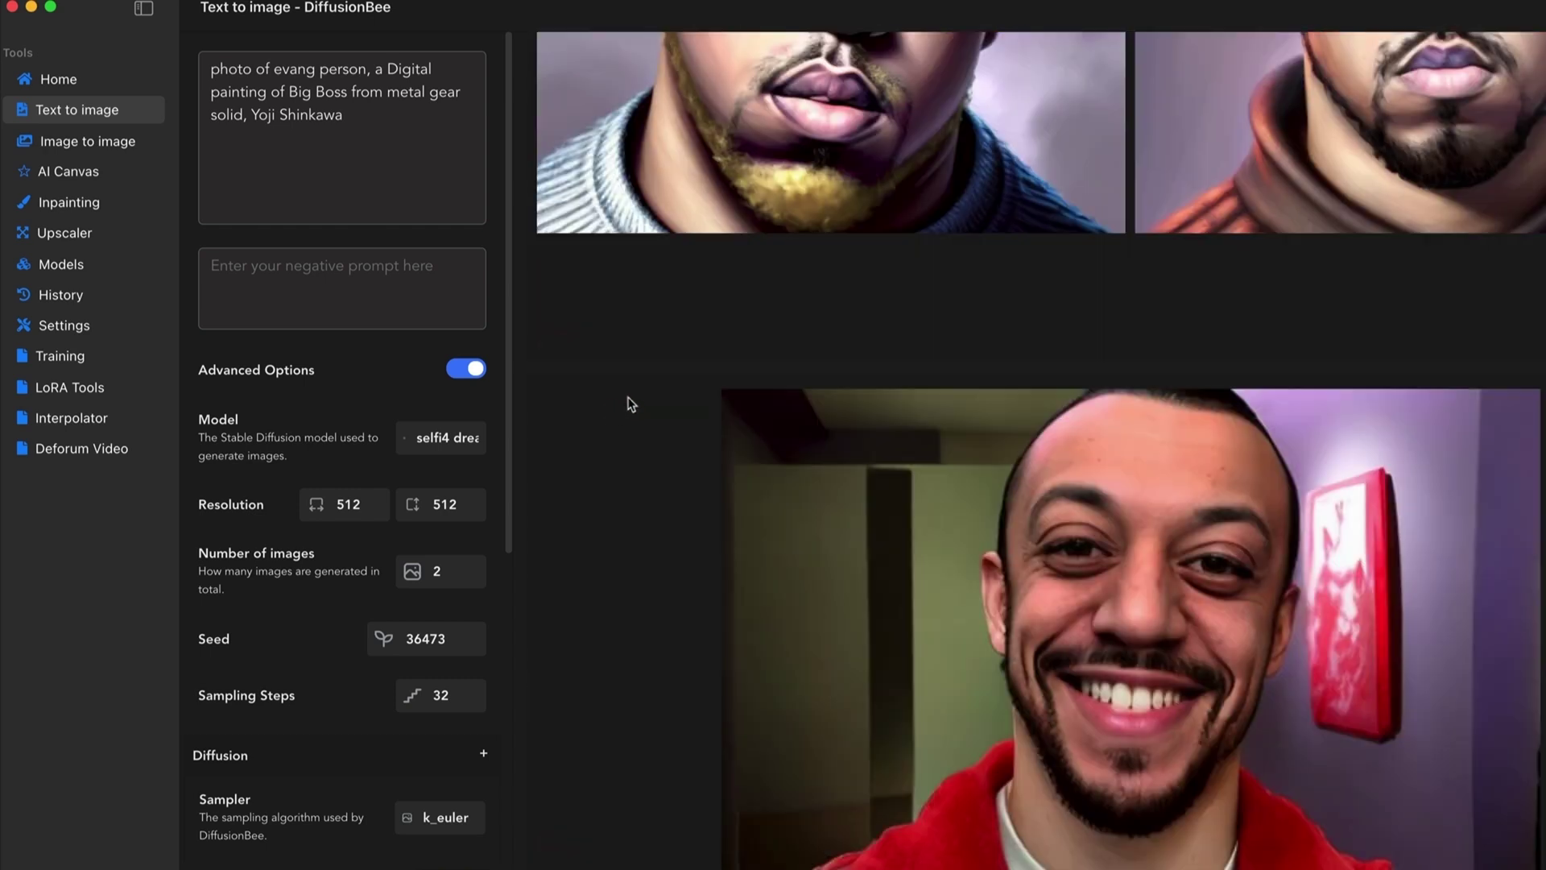
pyautogui.scroll(15, 741, 390)
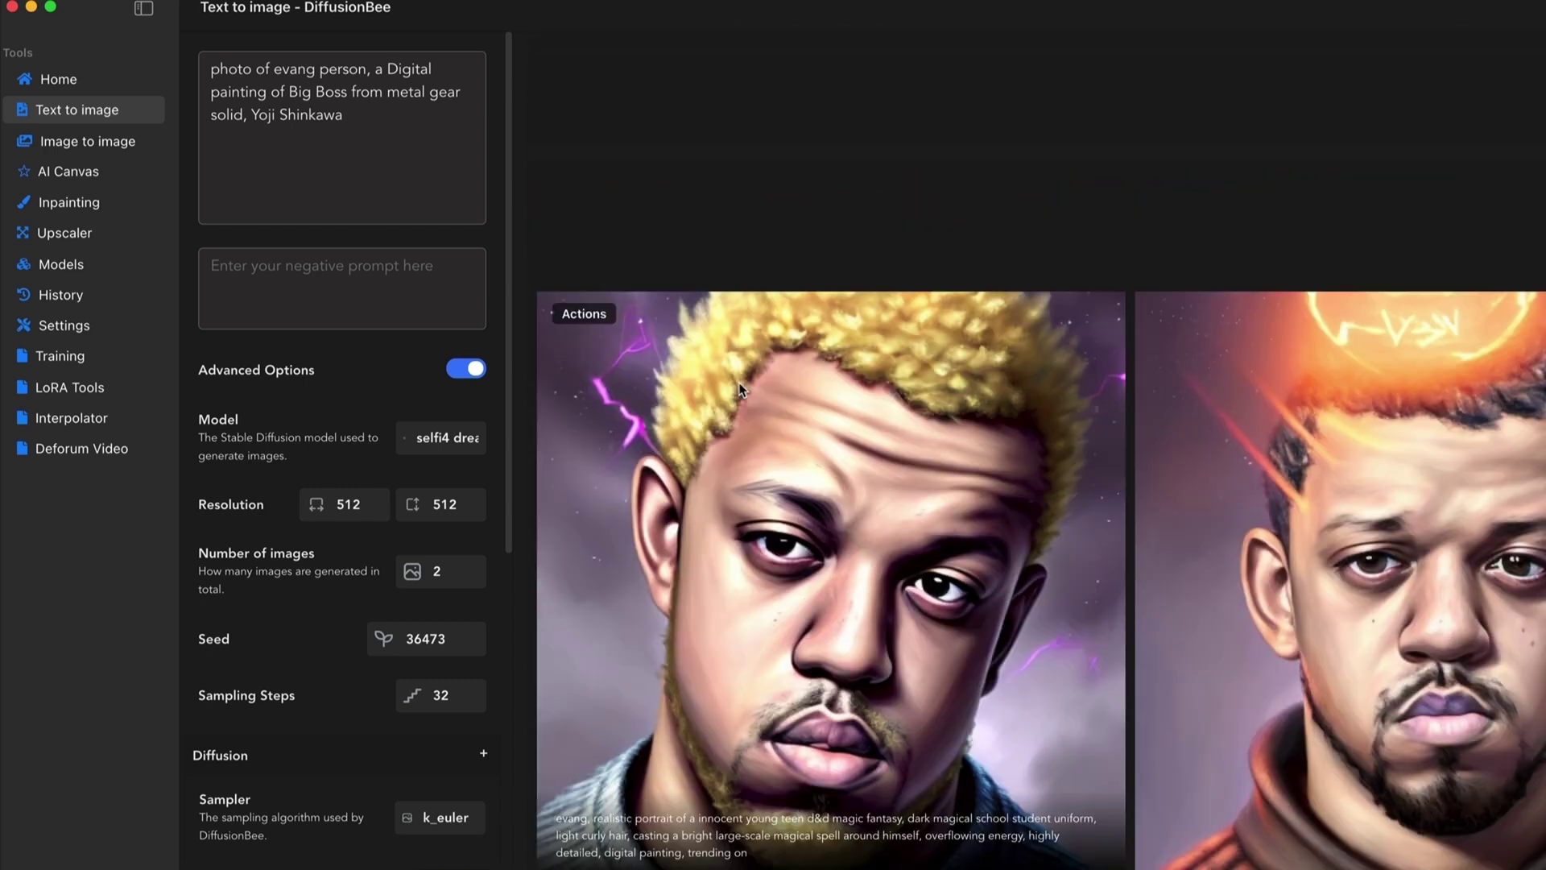
pyautogui.scroll(10, 742, 389)
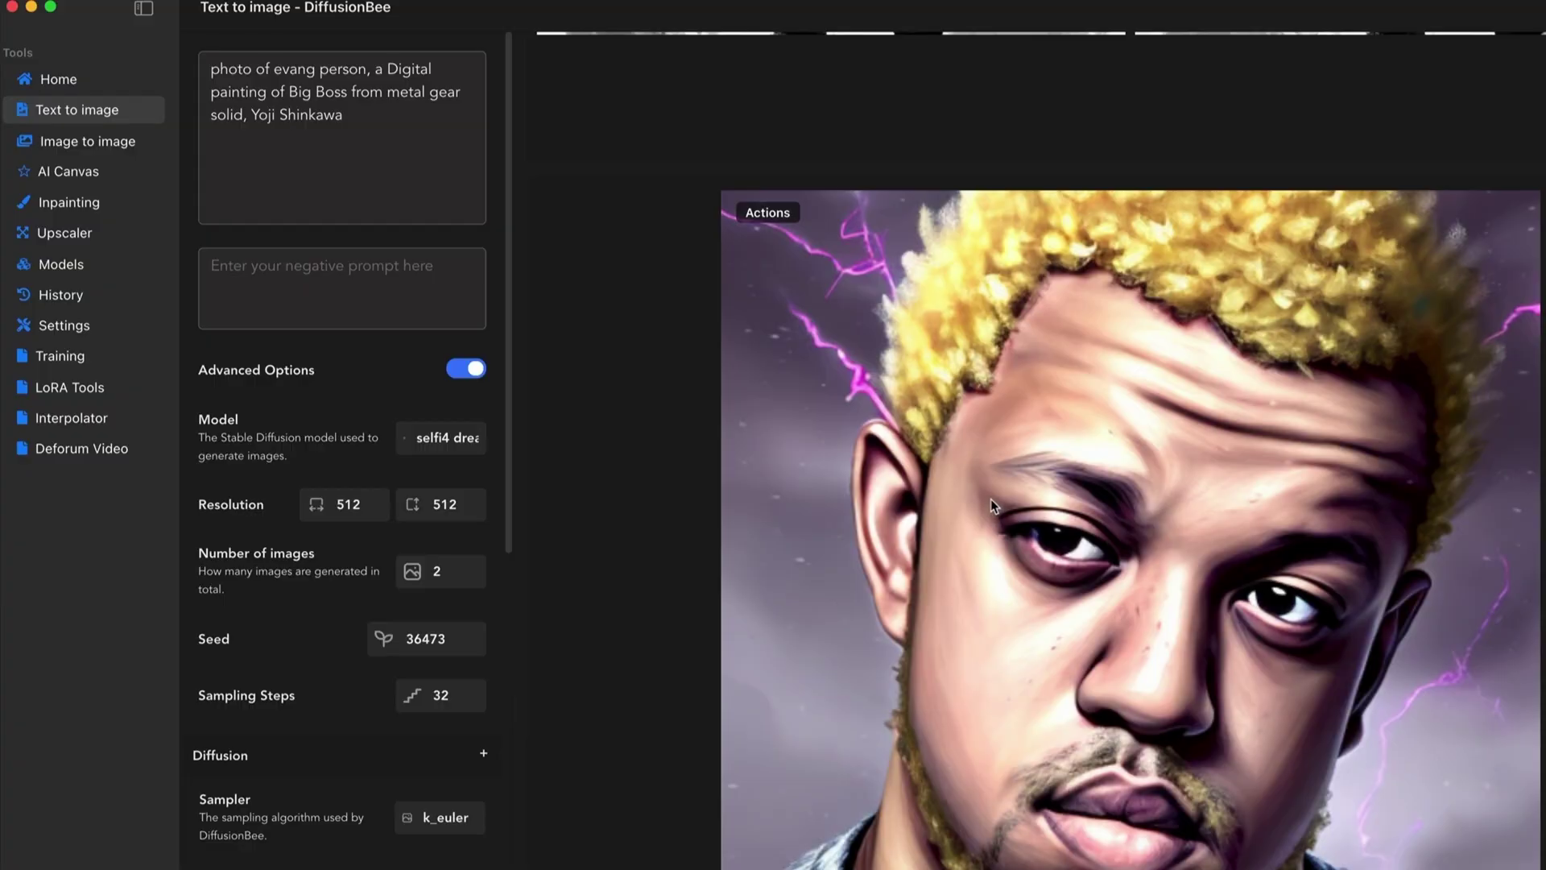
pyautogui.scroll(10, 991, 499)
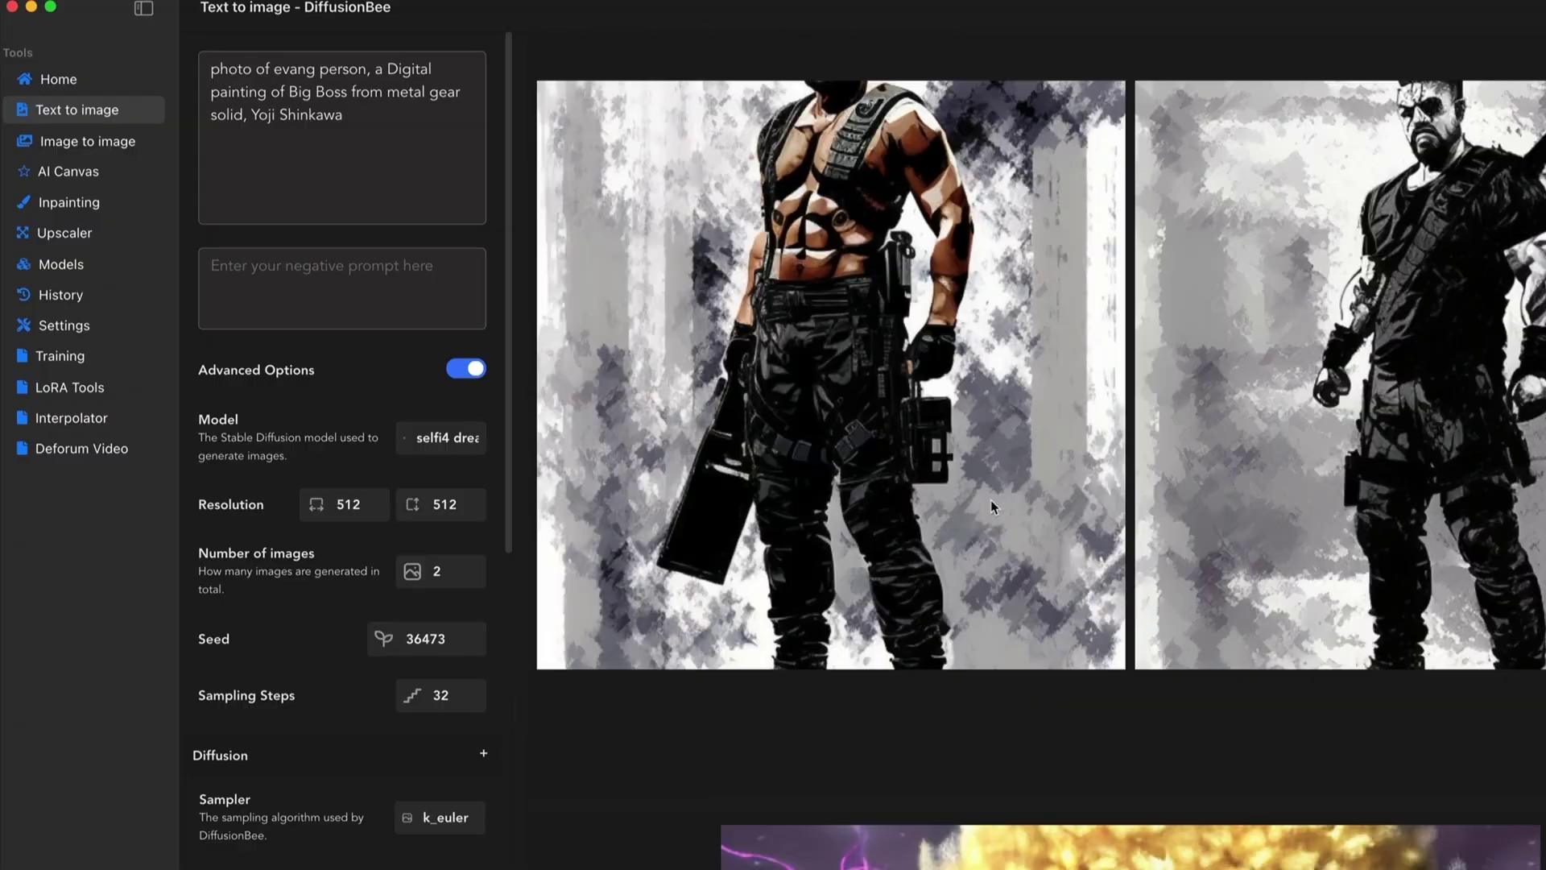
pyautogui.scroll(5, 992, 507)
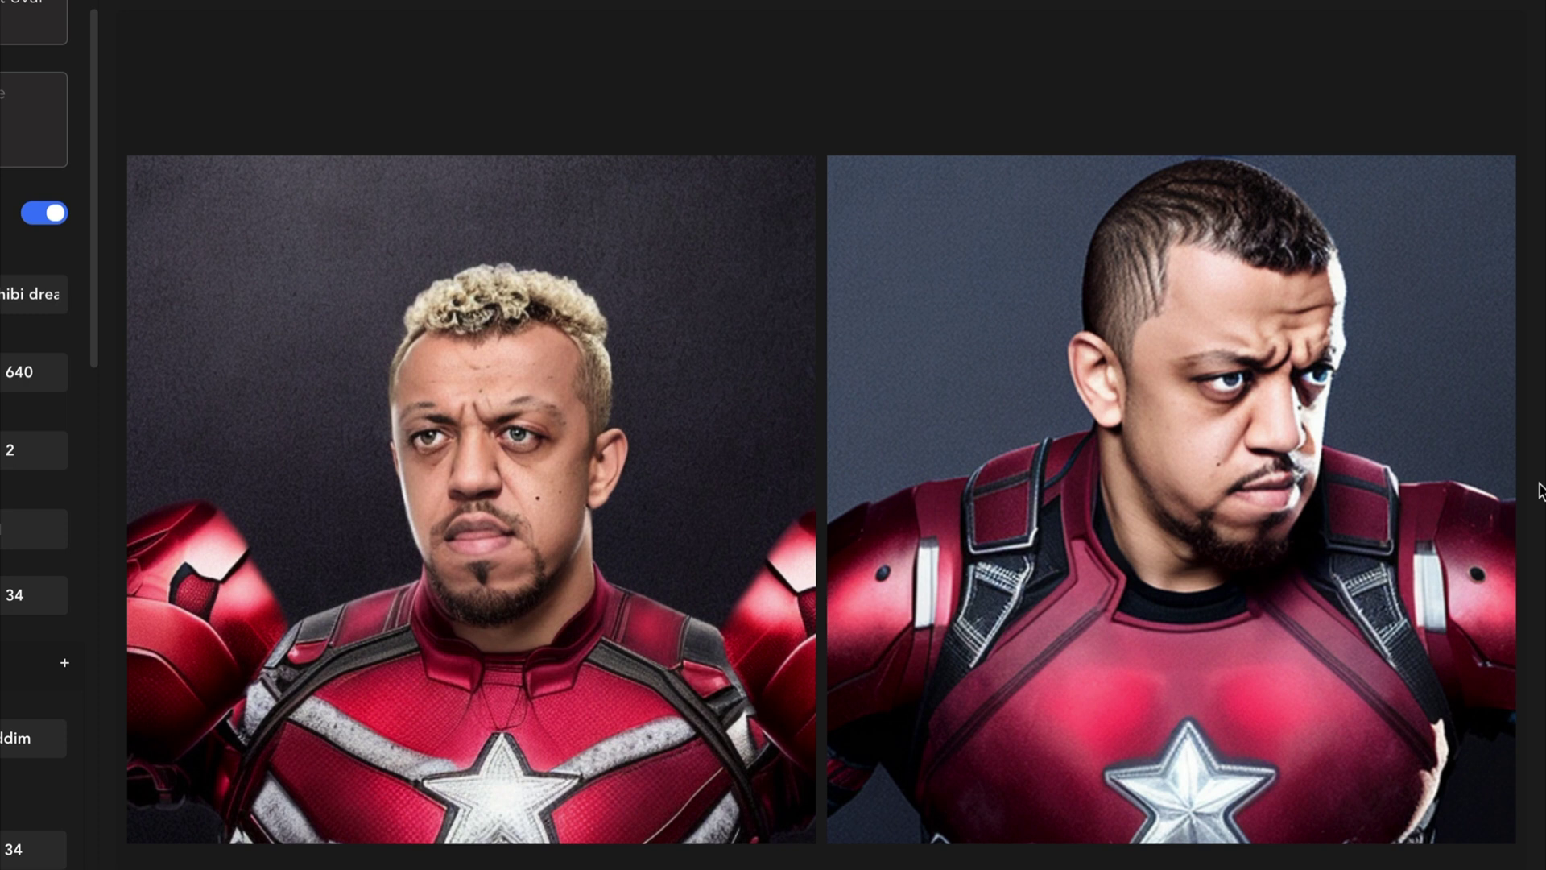
pyautogui.scroll(5, 1341, 143)
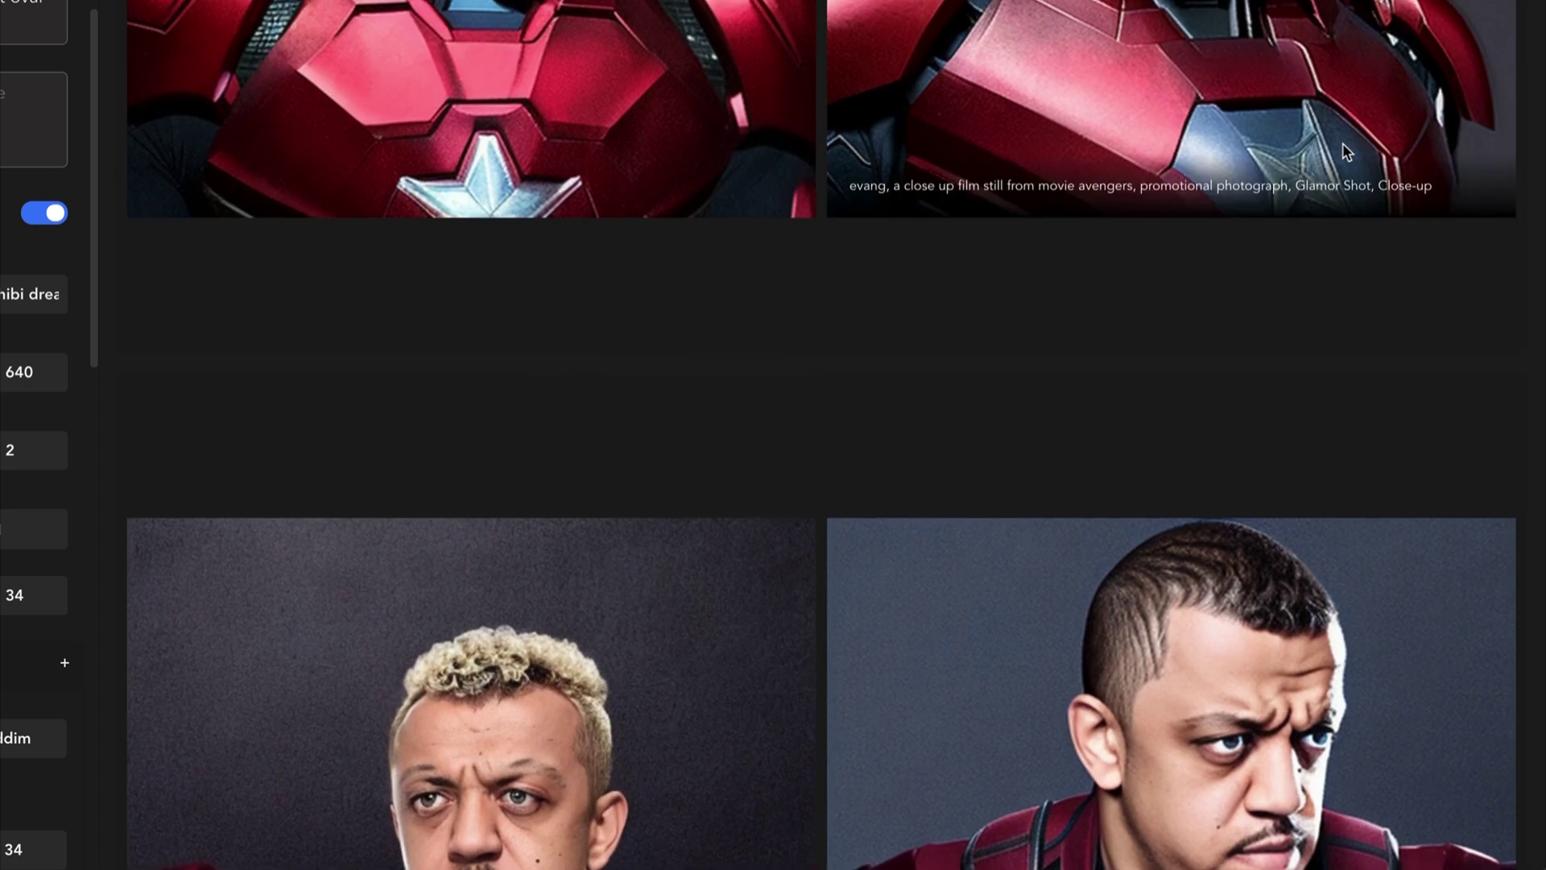
pyautogui.scroll(5, 1342, 142)
pyautogui.scroll(5, 1341, 143)
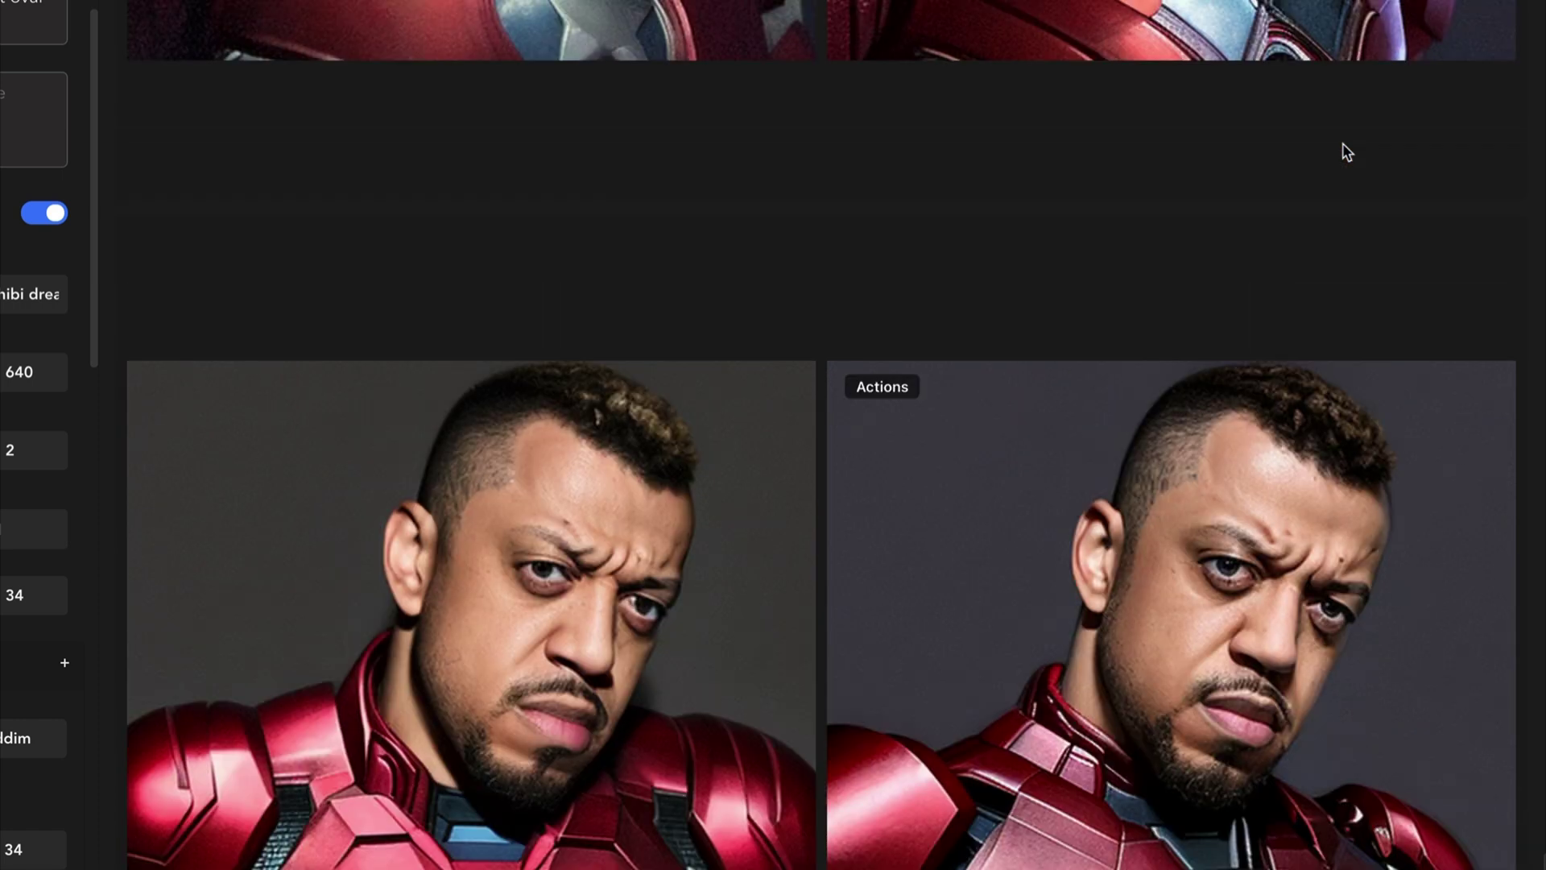
pyautogui.scroll(7, 1342, 142)
pyautogui.scroll(-15, 1341, 142)
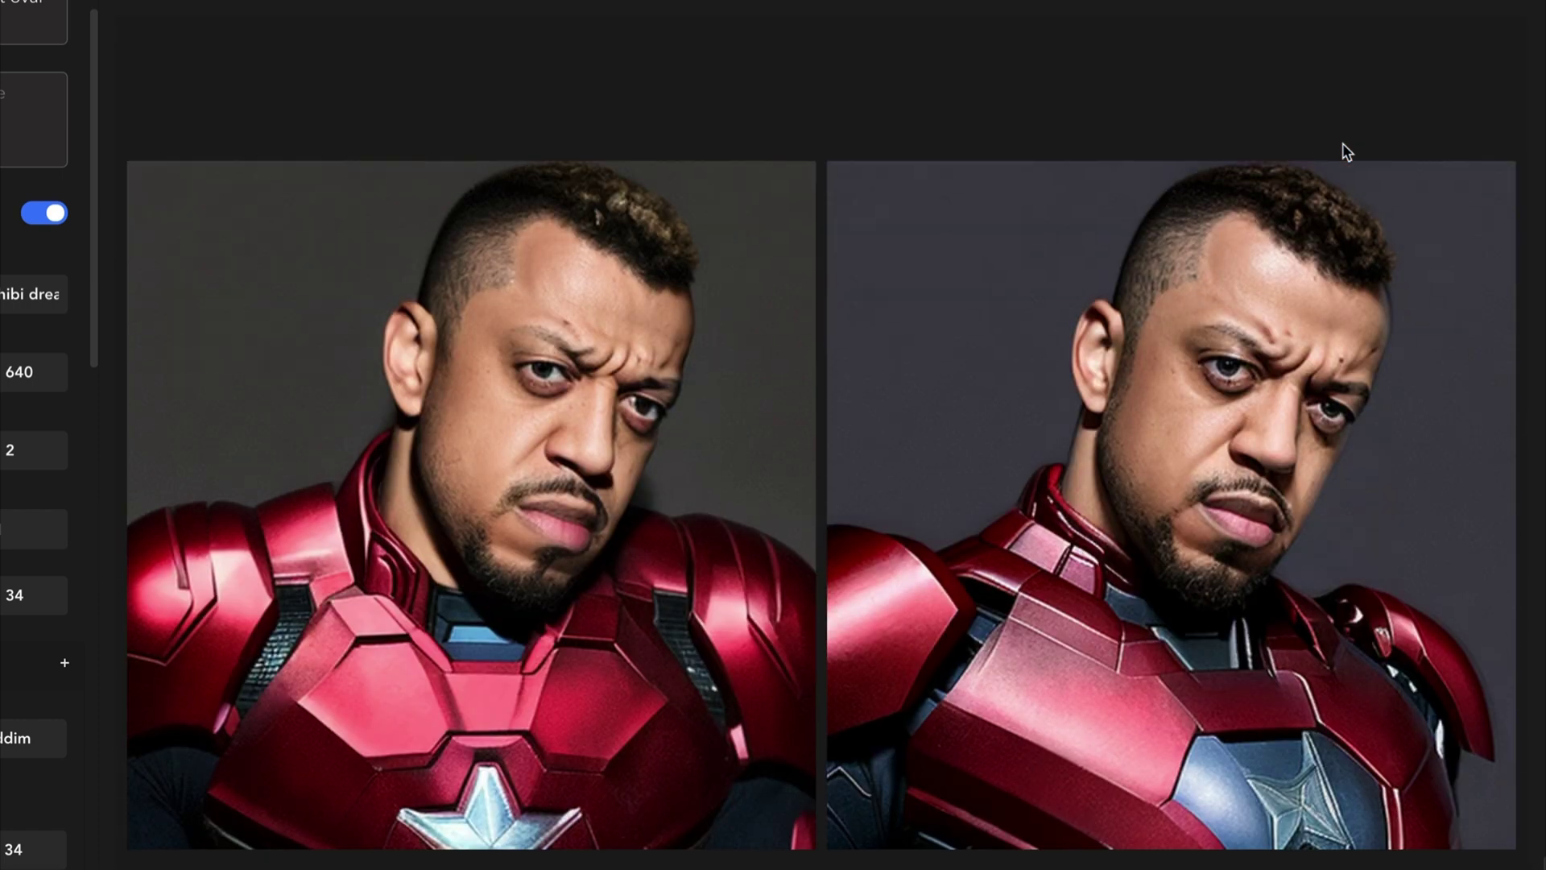
pyautogui.scroll(15, 1342, 142)
pyautogui.scroll(-15, 1341, 143)
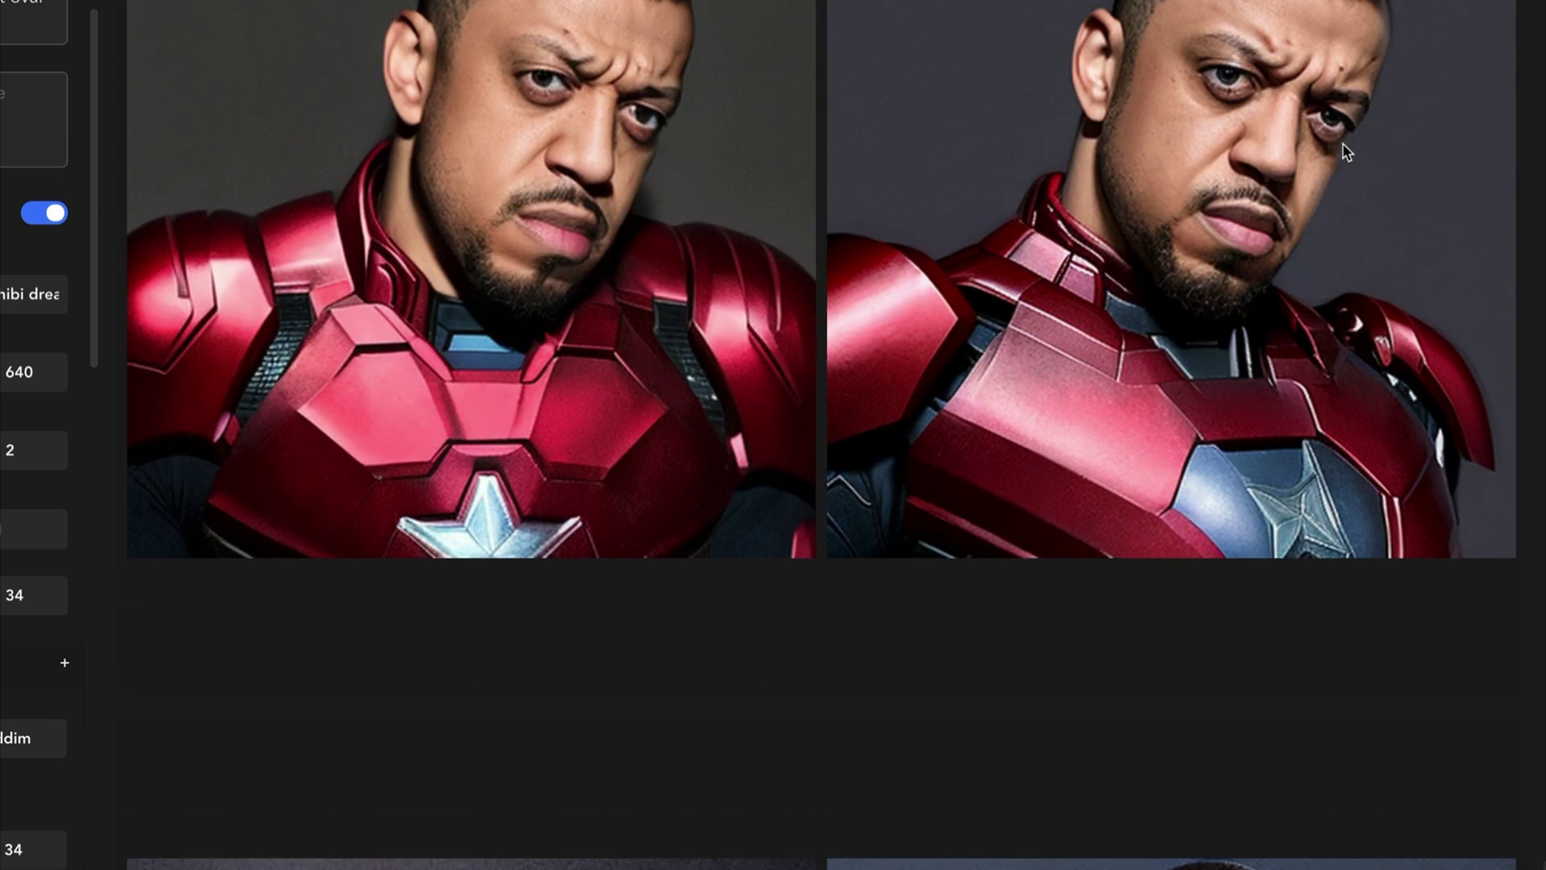
pyautogui.scroll(4, 1341, 142)
pyautogui.scroll(1, 1347, 153)
pyautogui.scroll(-1, 1347, 152)
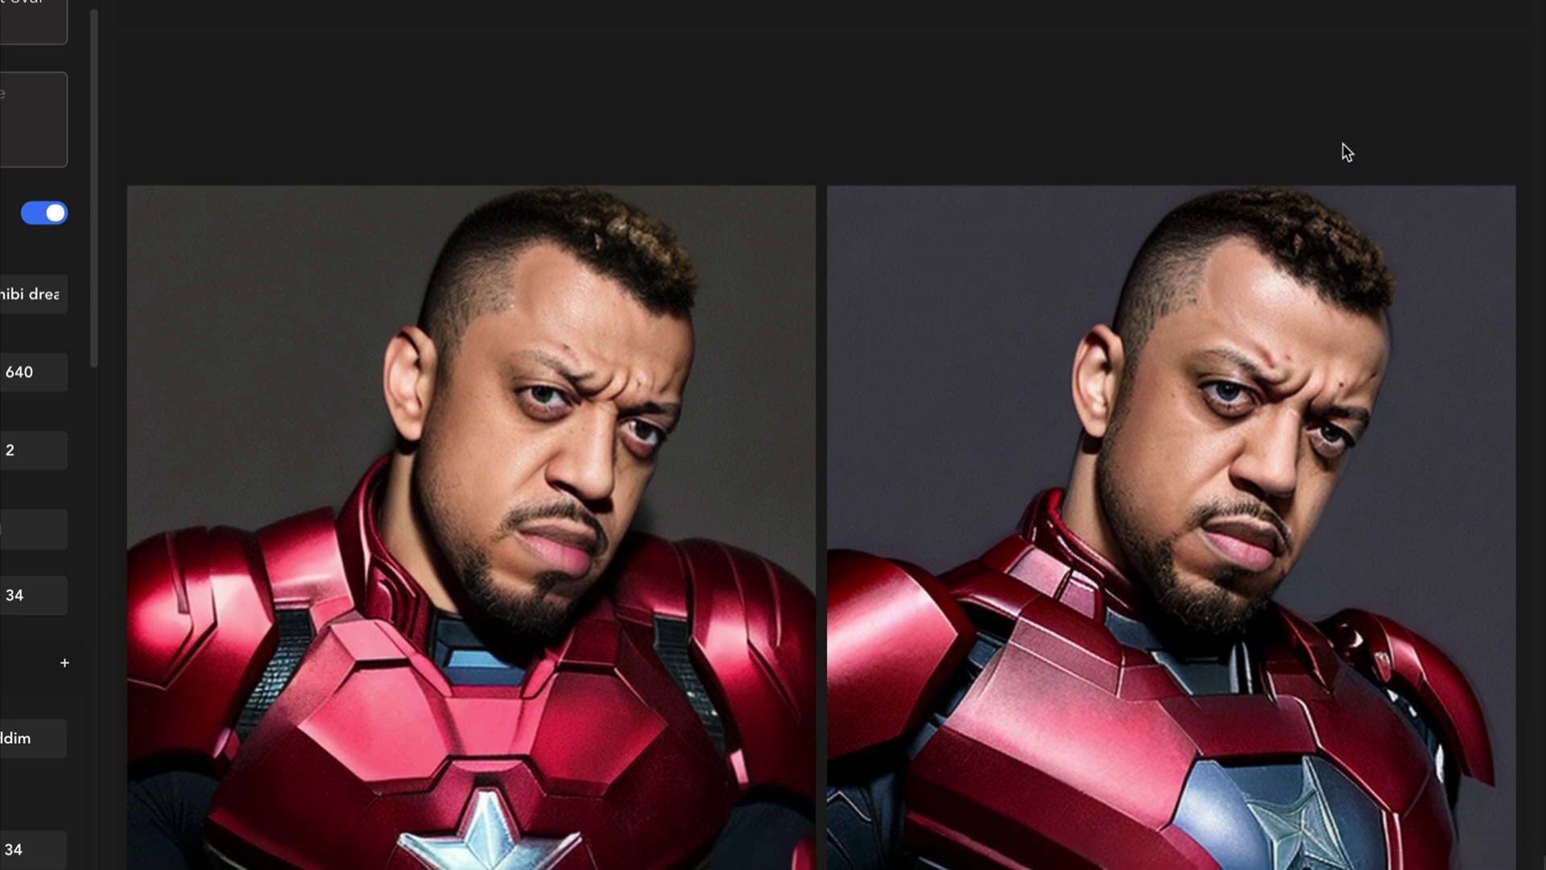
pyautogui.scroll(11, 1347, 152)
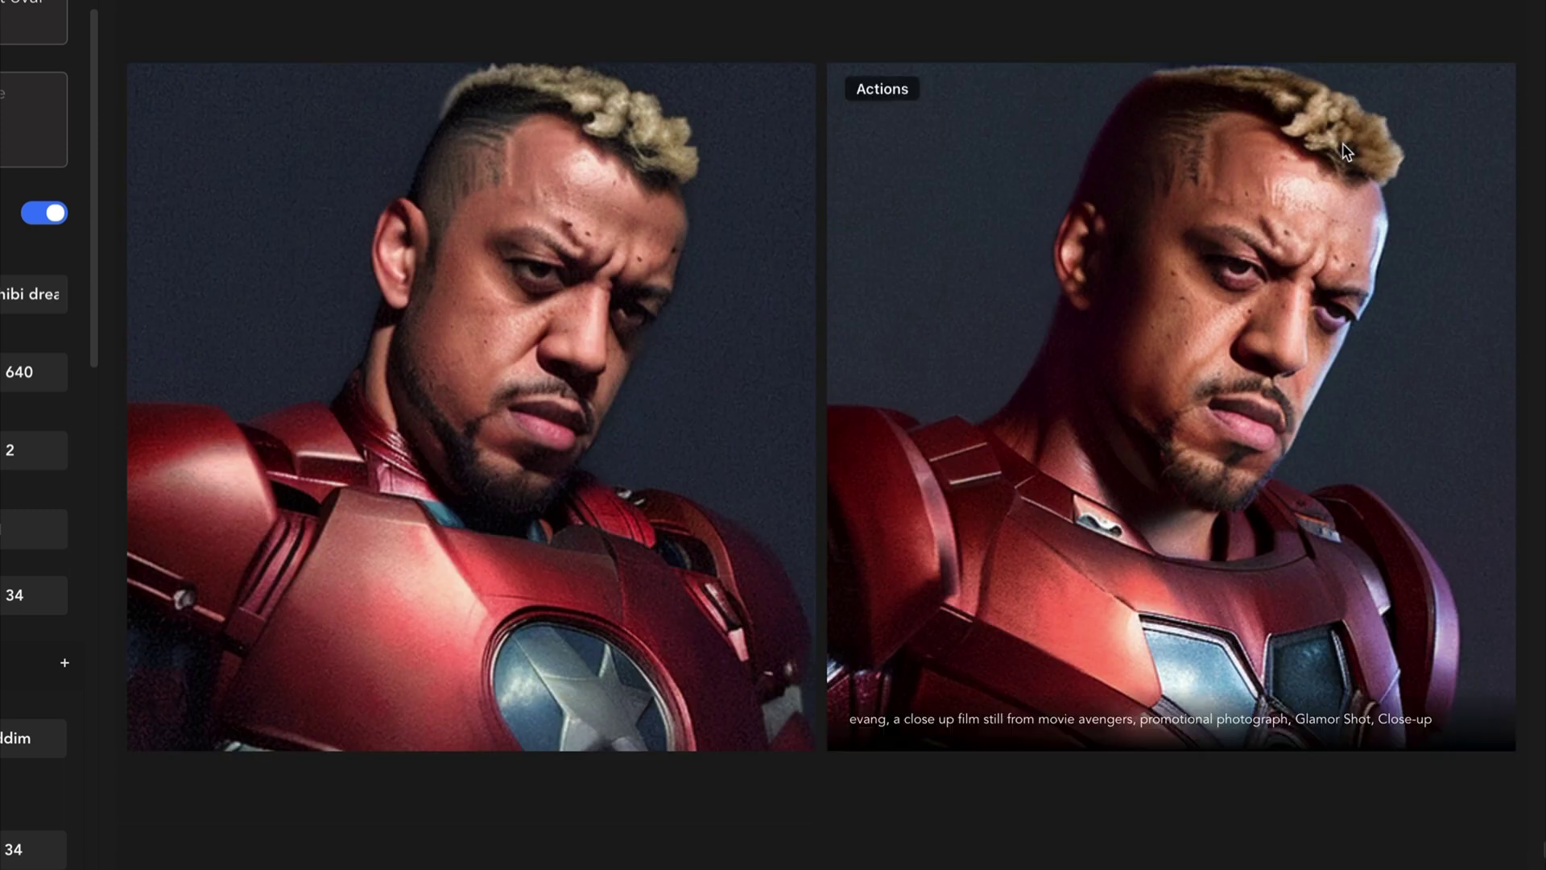
pyautogui.scroll(-8, 1347, 152)
pyautogui.scroll(-5, 1346, 151)
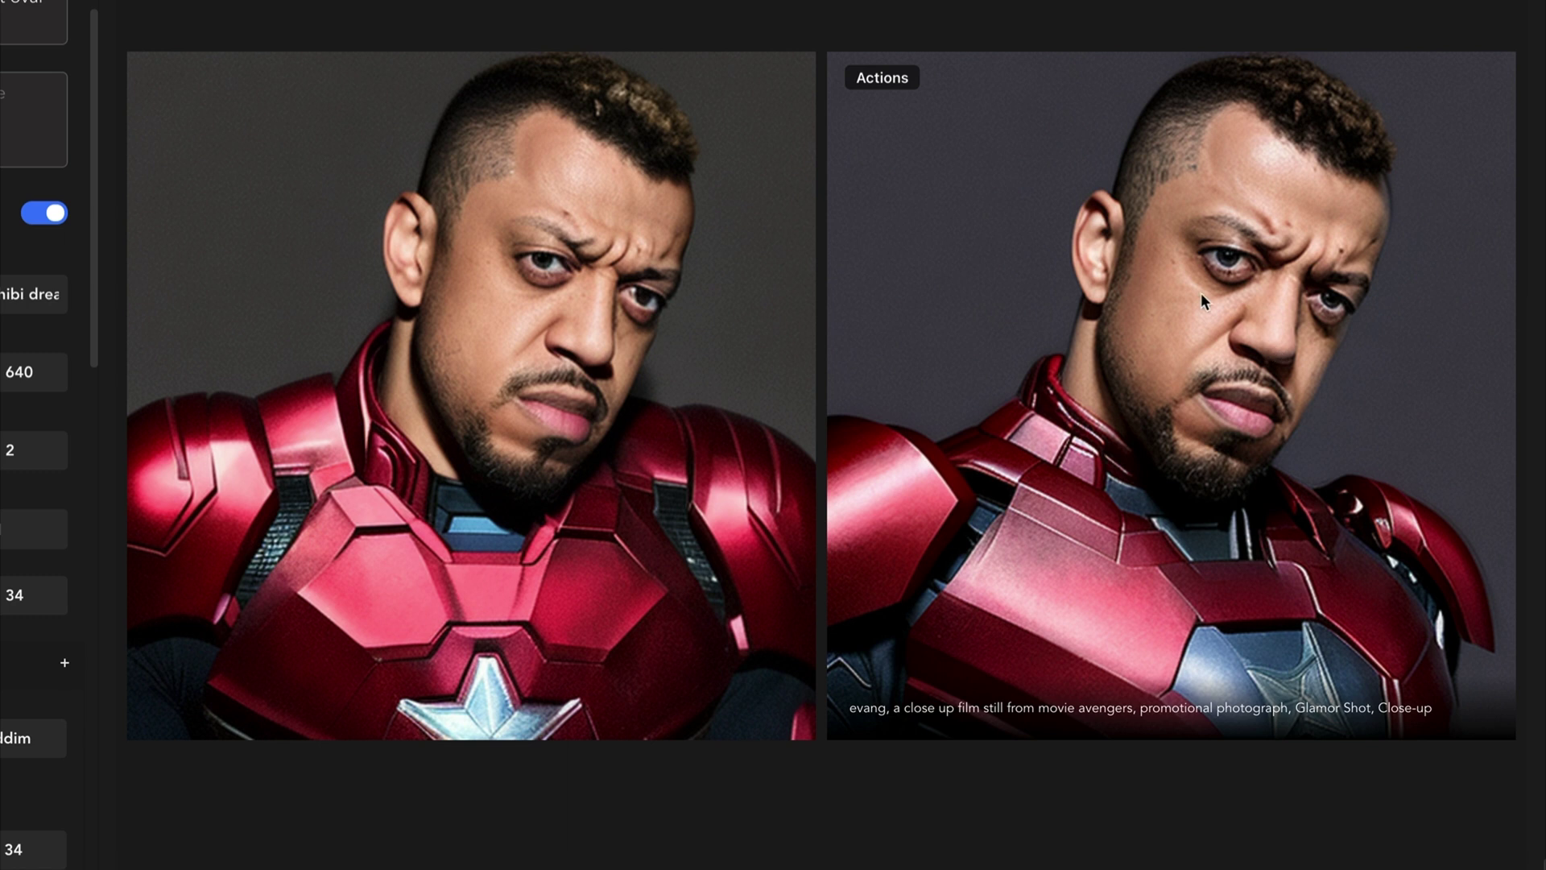
pyautogui.scroll(1, 1264, 416)
pyautogui.scroll(-3, 1283, 380)
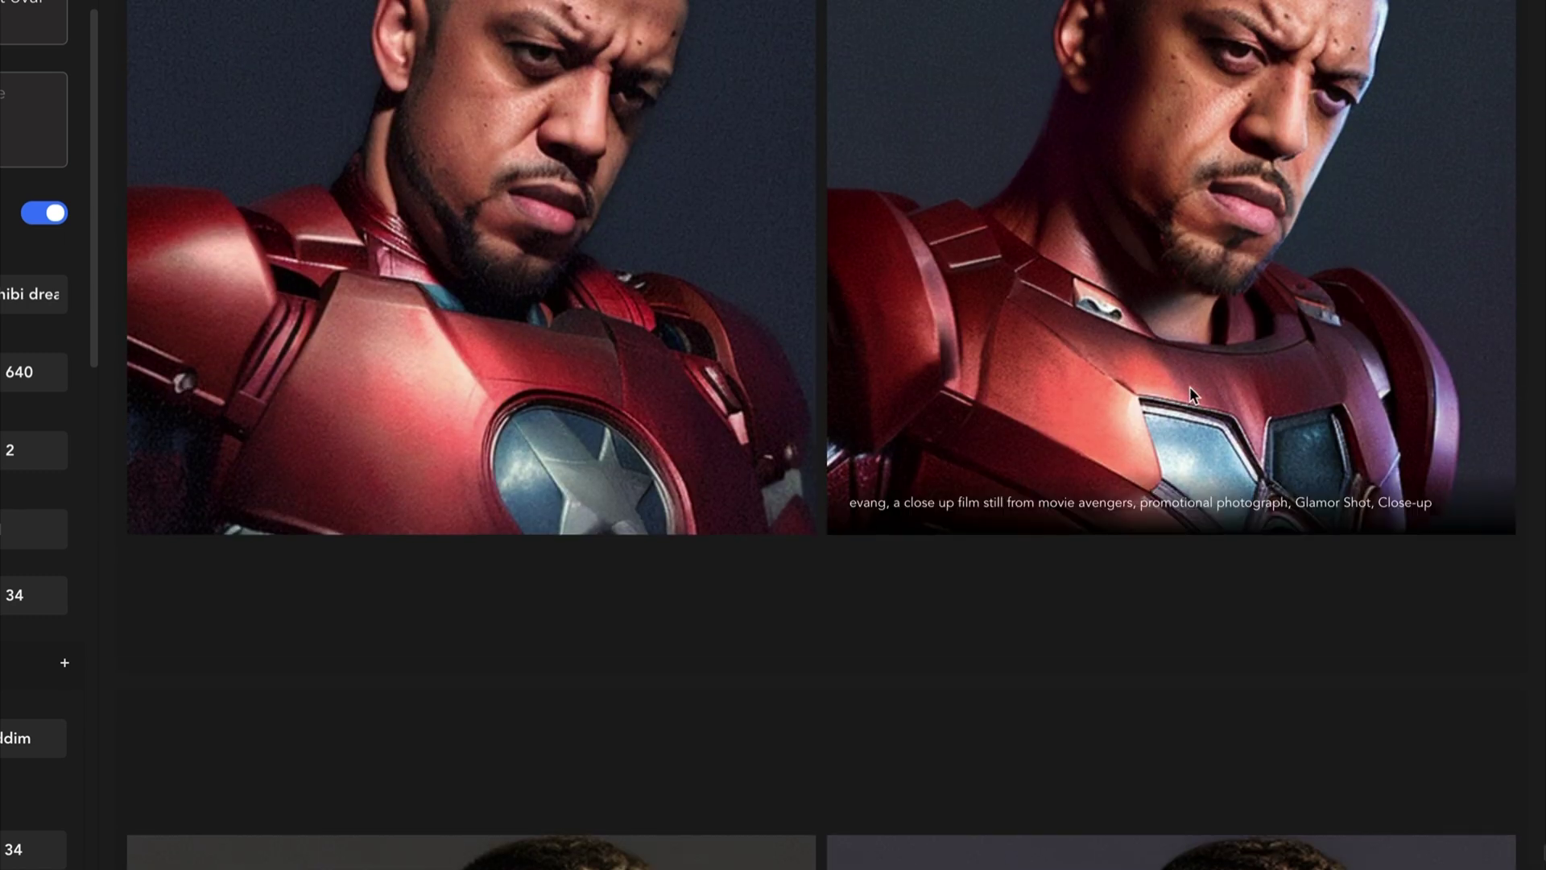
pyautogui.scroll(-10, 1190, 385)
pyautogui.scroll(2, 1216, 379)
pyautogui.scroll(-2, 1352, 624)
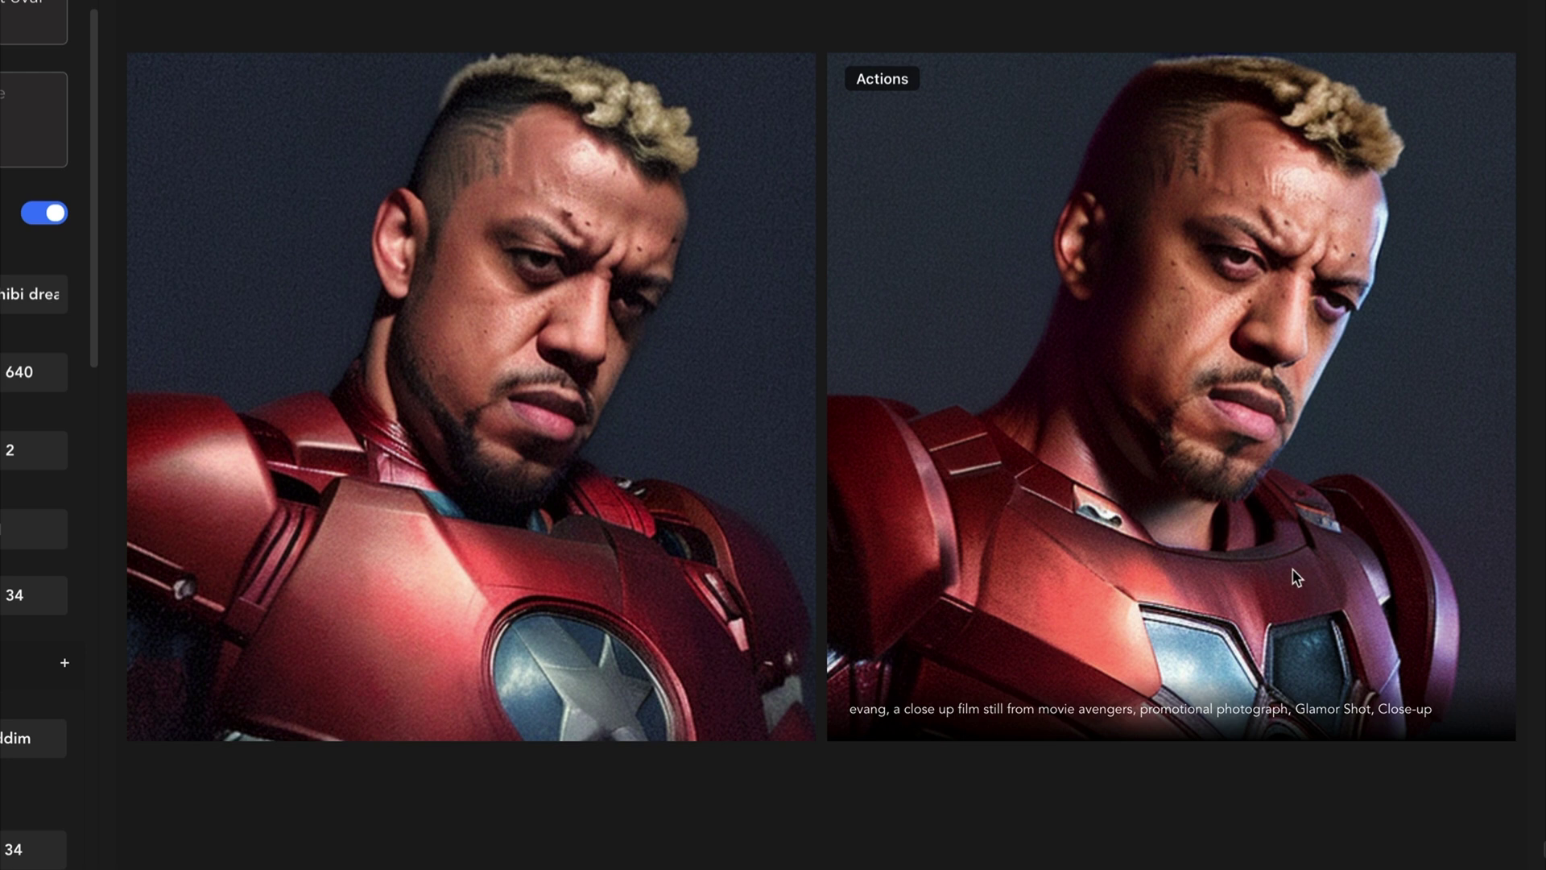
pyautogui.scroll(-17, 1295, 577)
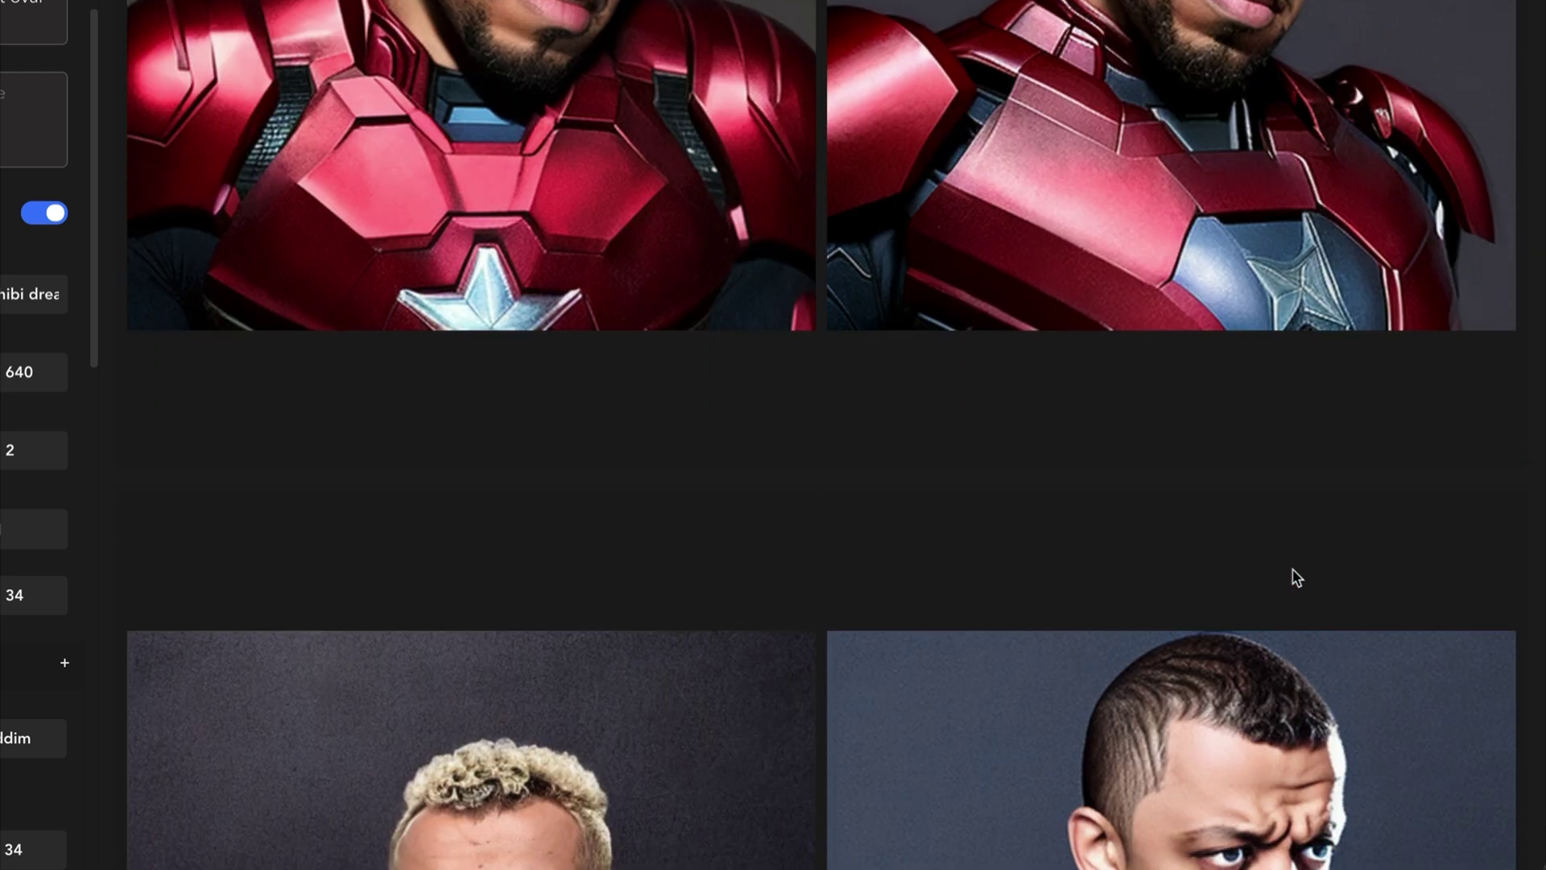
pyautogui.scroll(11, 1295, 577)
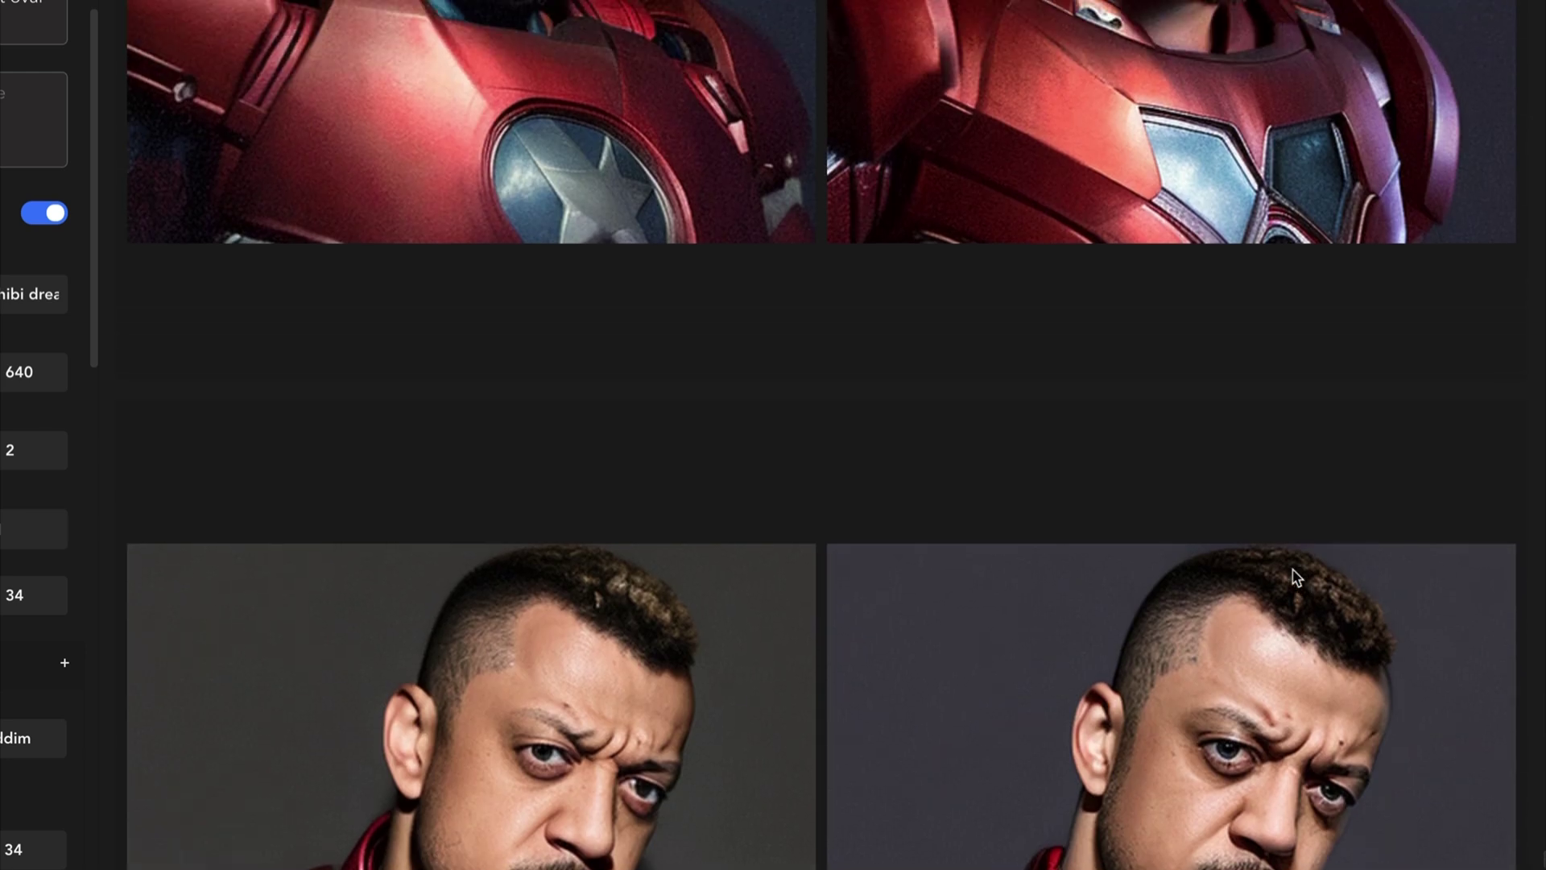
pyautogui.scroll(18, 1297, 577)
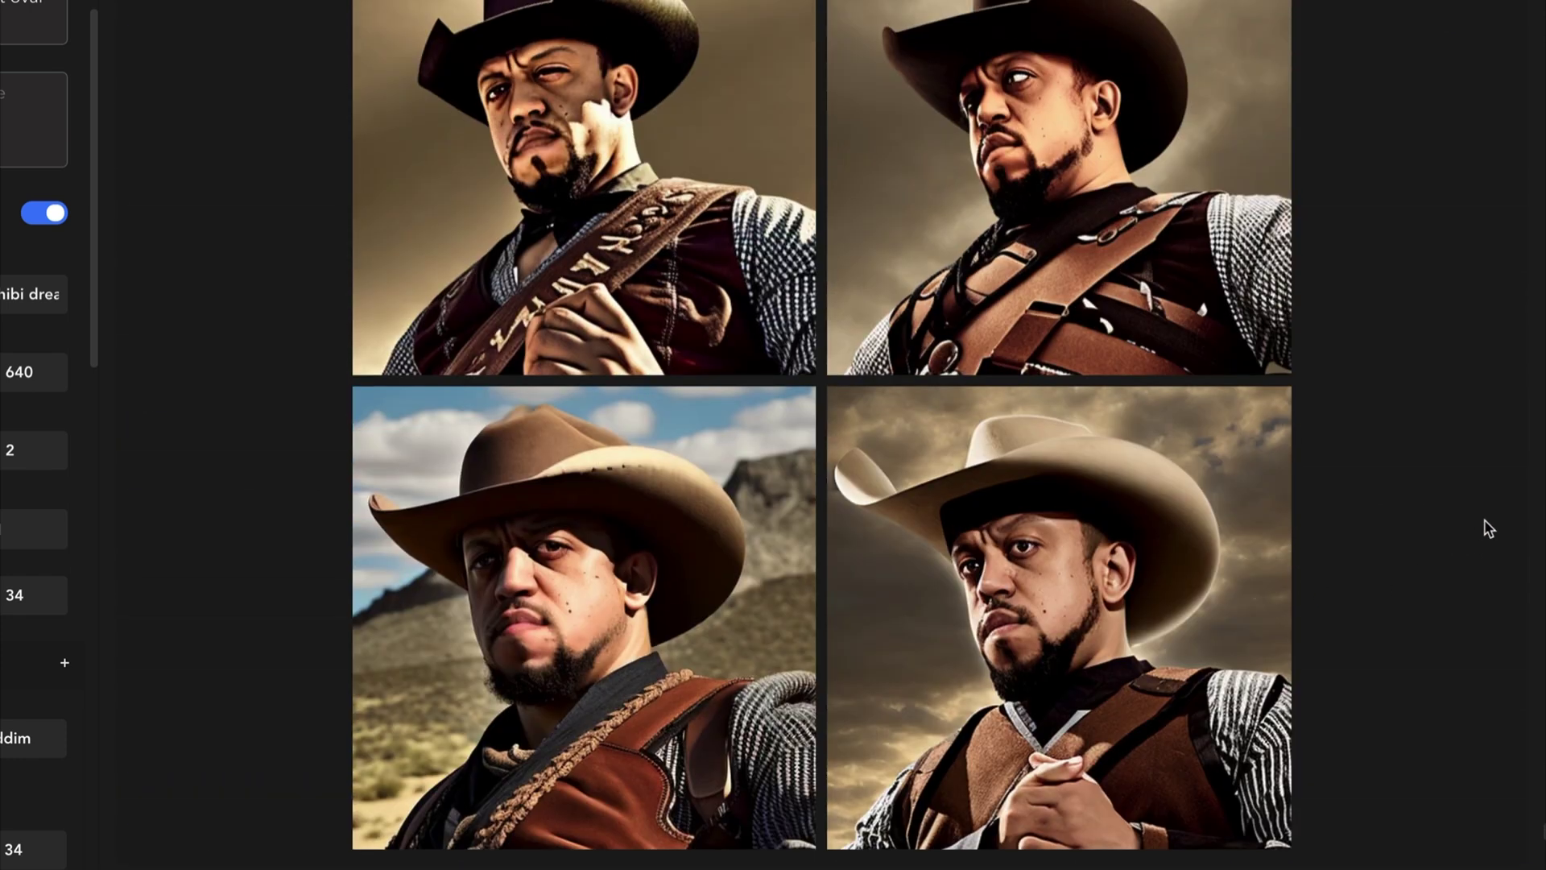
# Step: Scroll the results from the Iron Man-suited portraits up to the western cowboy portraits
pyautogui.scroll(10, 1487, 529)
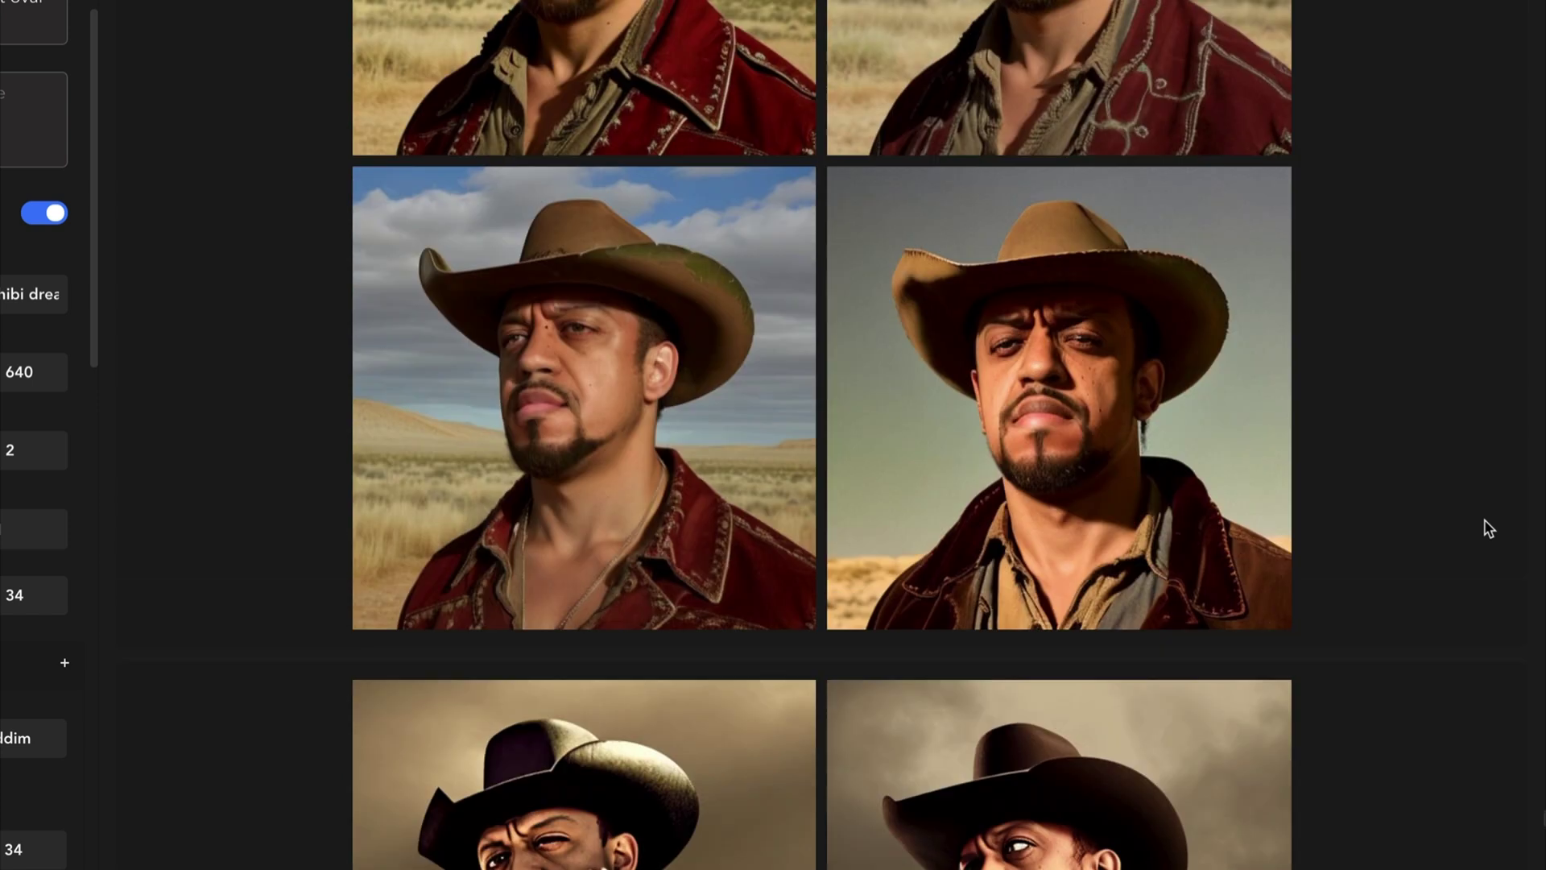
pyautogui.scroll(12, 1488, 528)
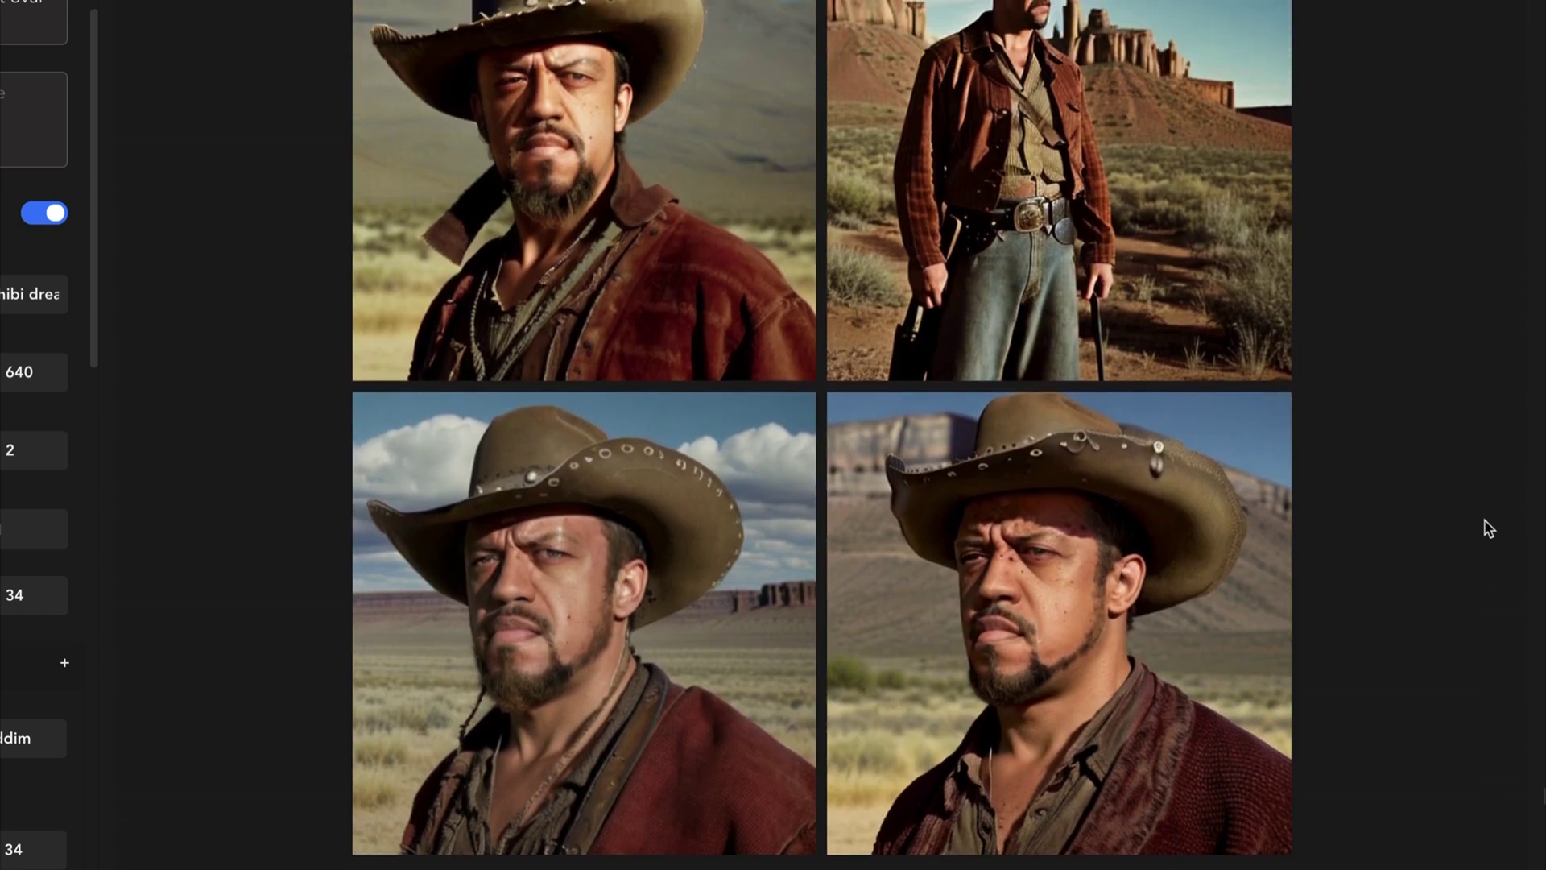
pyautogui.scroll(1, 1488, 528)
pyautogui.scroll(10, 1488, 528)
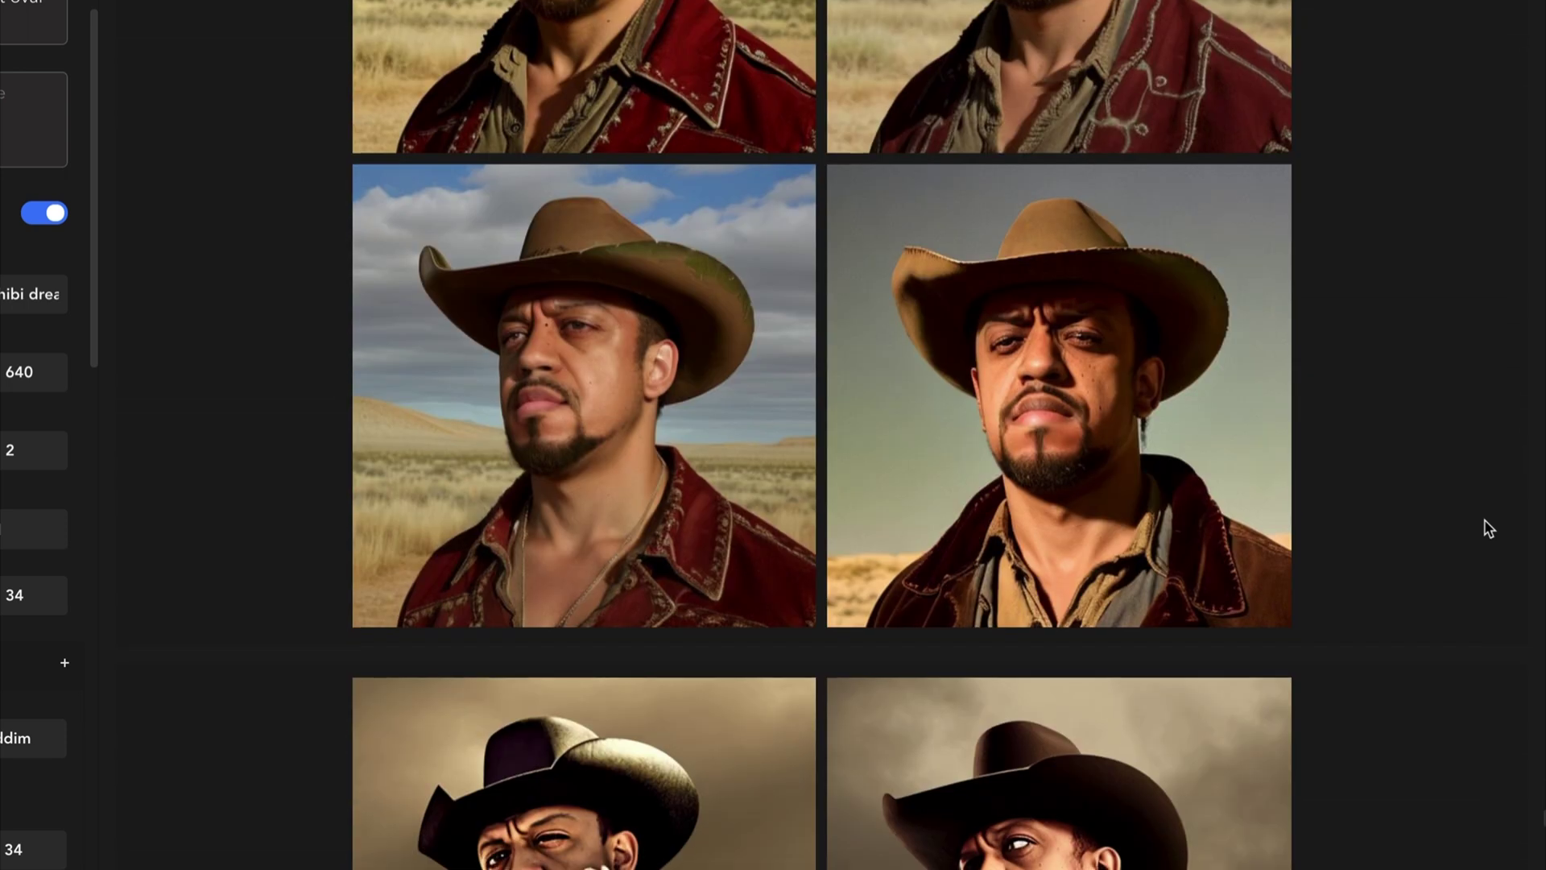
pyautogui.scroll(-5, 1488, 528)
pyautogui.scroll(-3, 1484, 528)
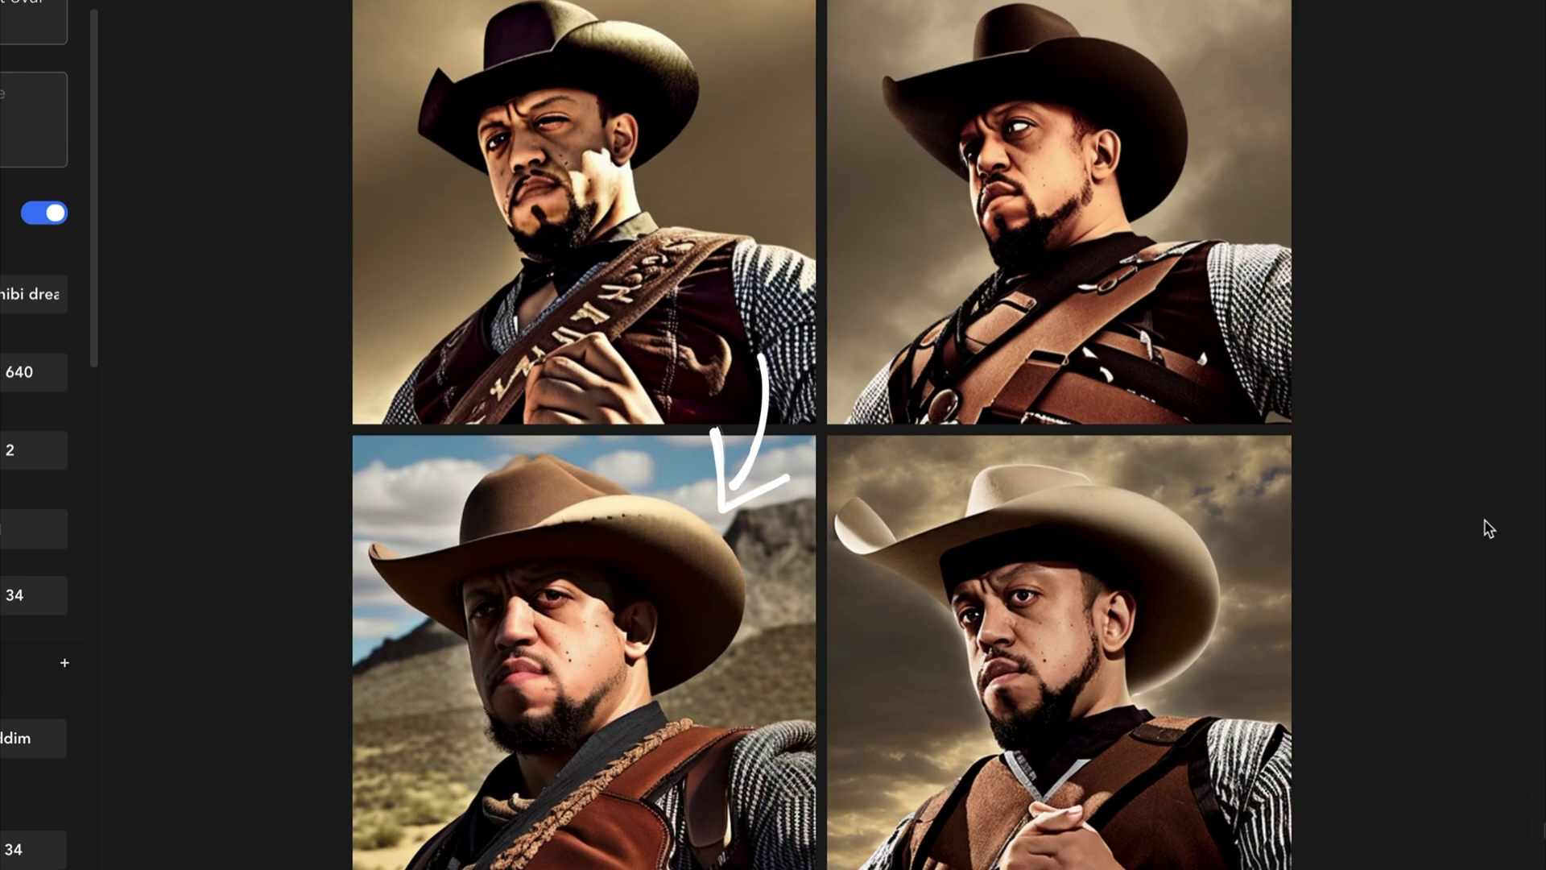
pyautogui.scroll(4, 1477, 524)
pyautogui.scroll(4, 1477, 525)
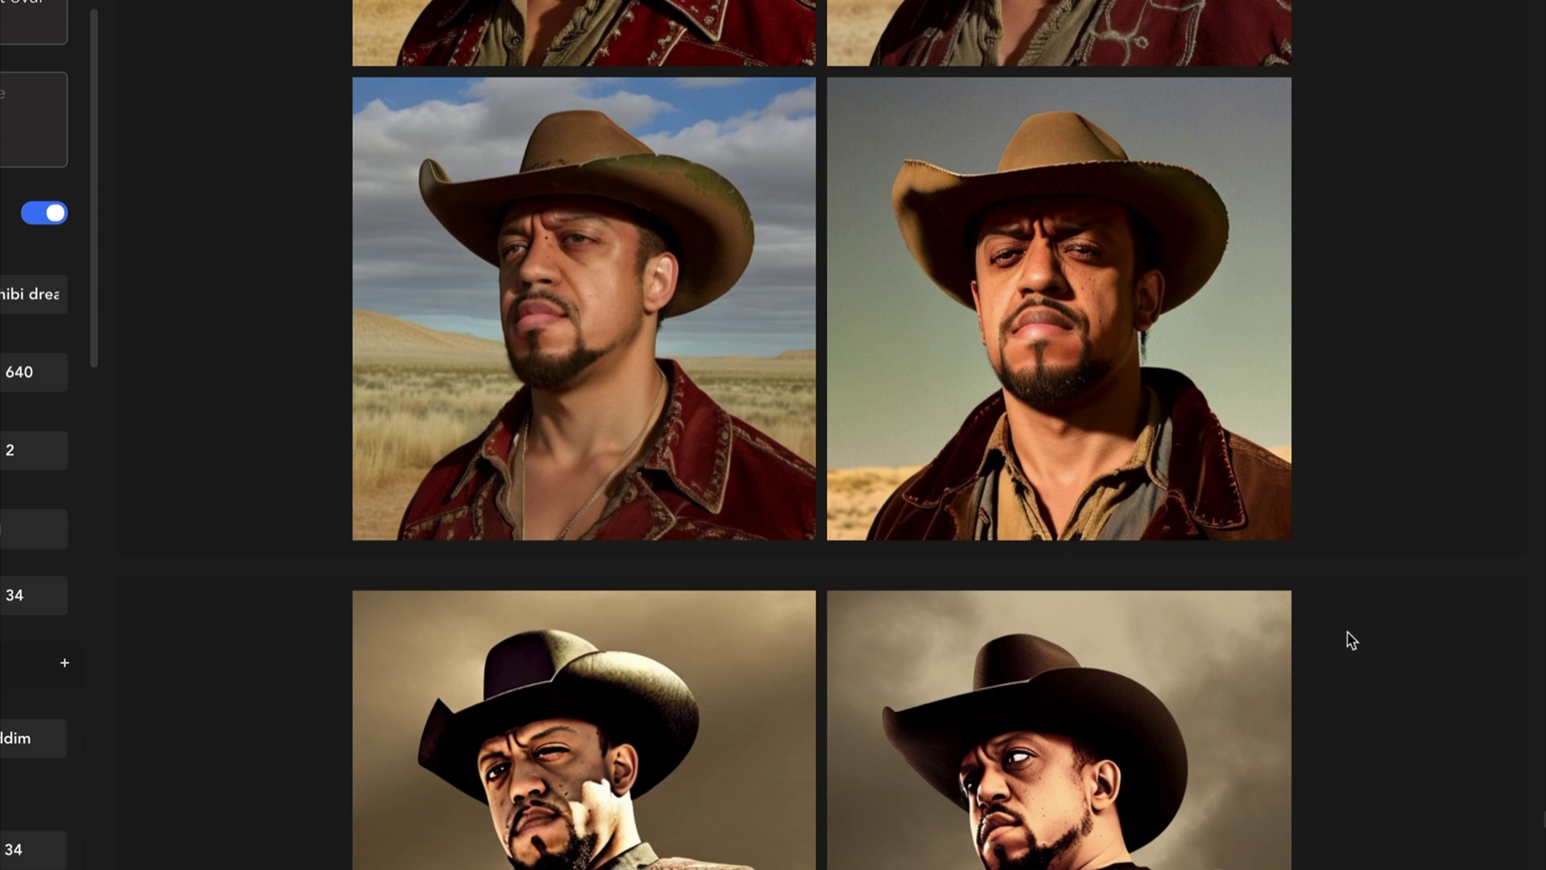
pyautogui.scroll(-8, 1361, 616)
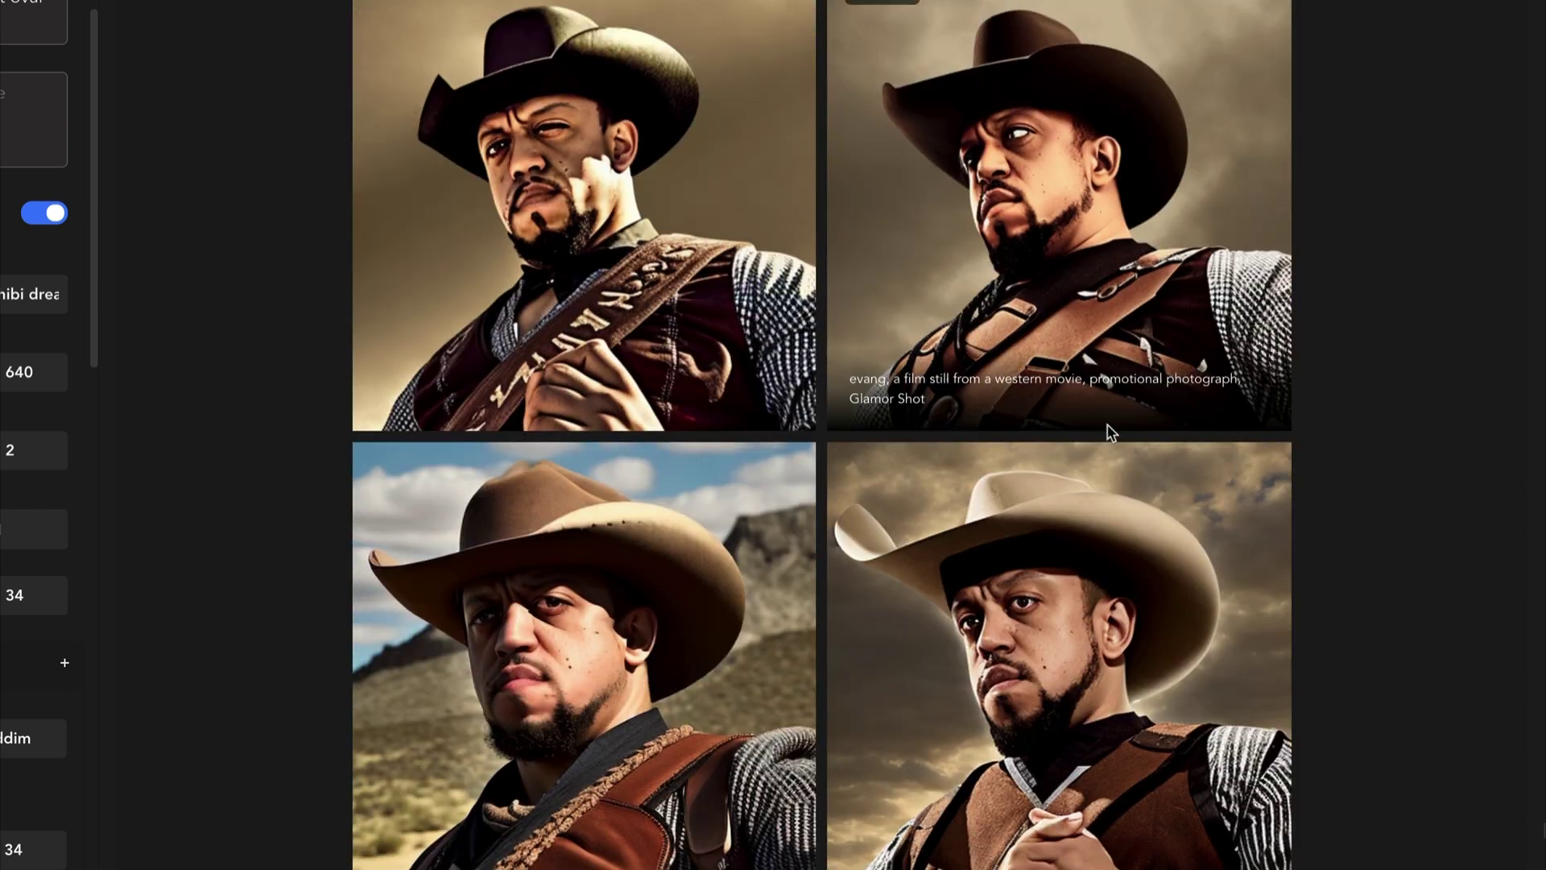
pyautogui.scroll(10, 1369, 328)
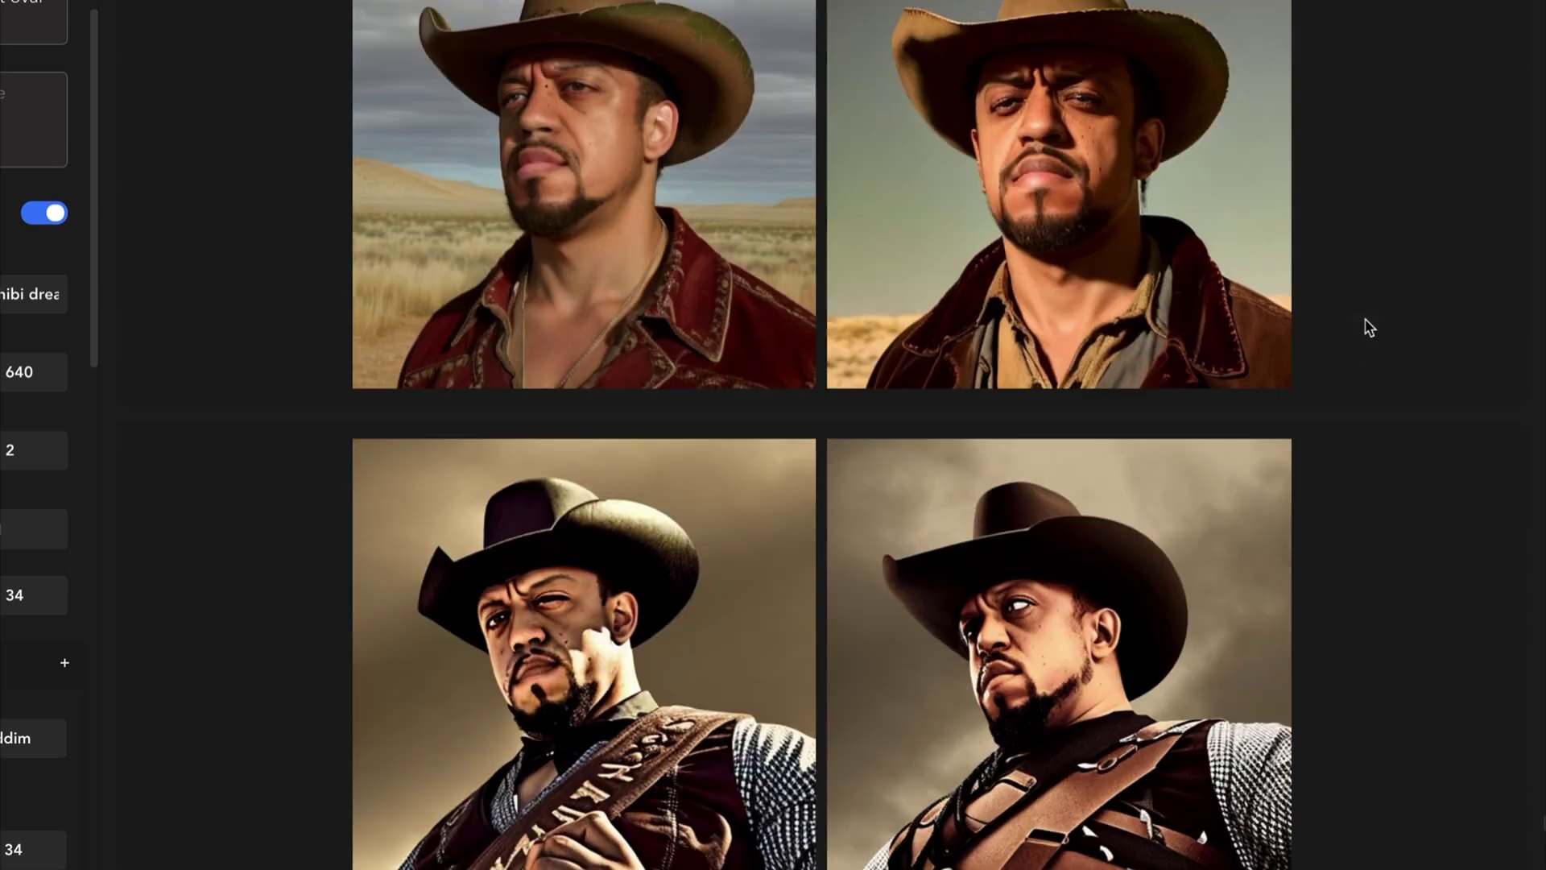
pyautogui.scroll(2, 1368, 327)
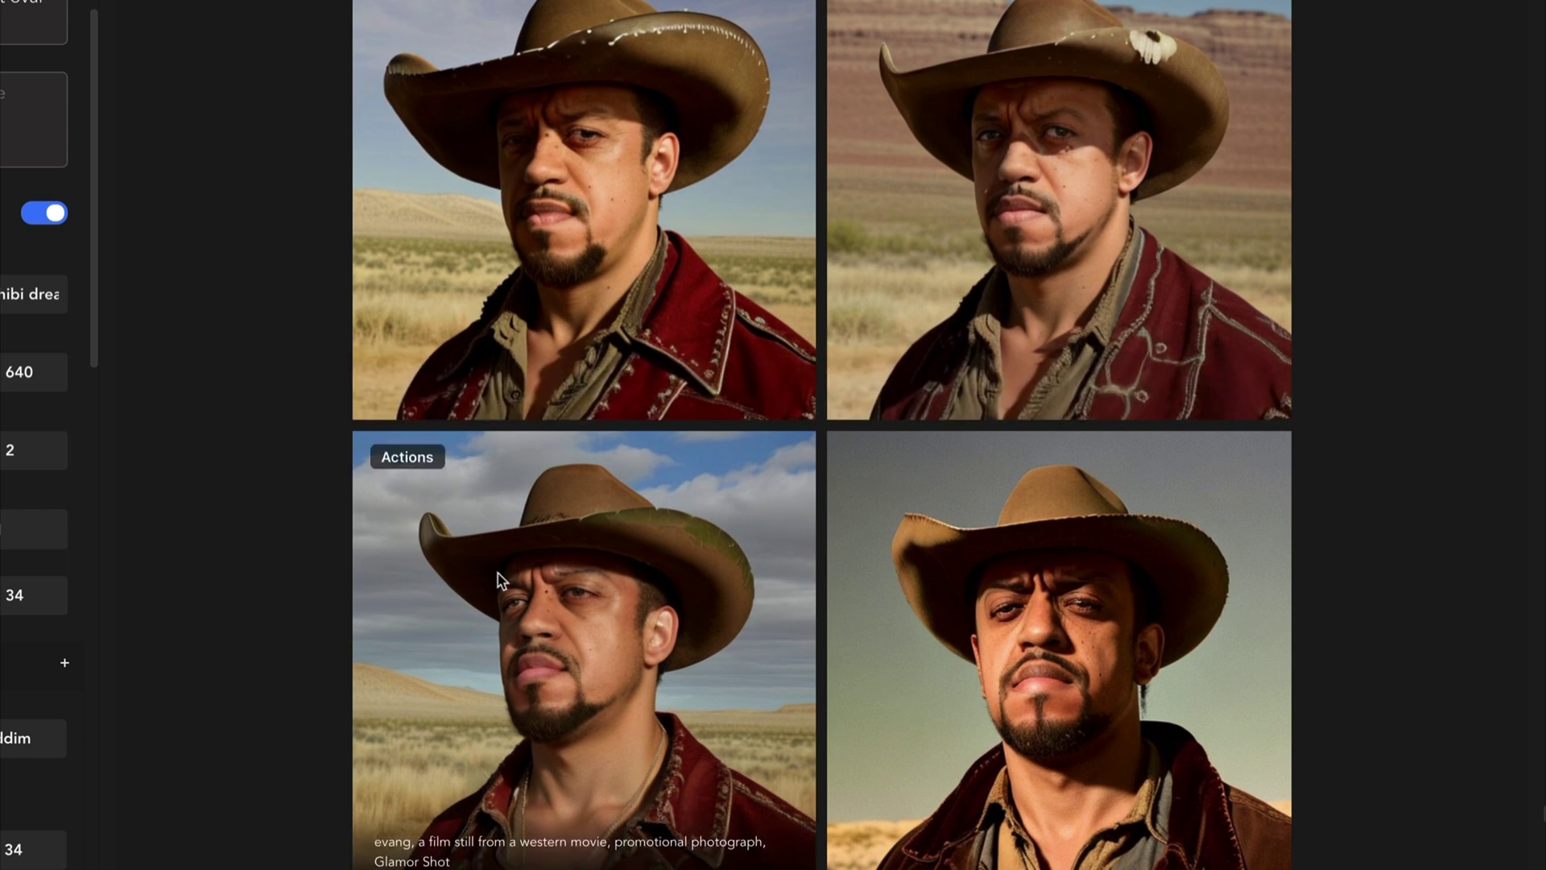
pyautogui.moveTo(1040, 615)
pyautogui.scroll(2, 617, 591)
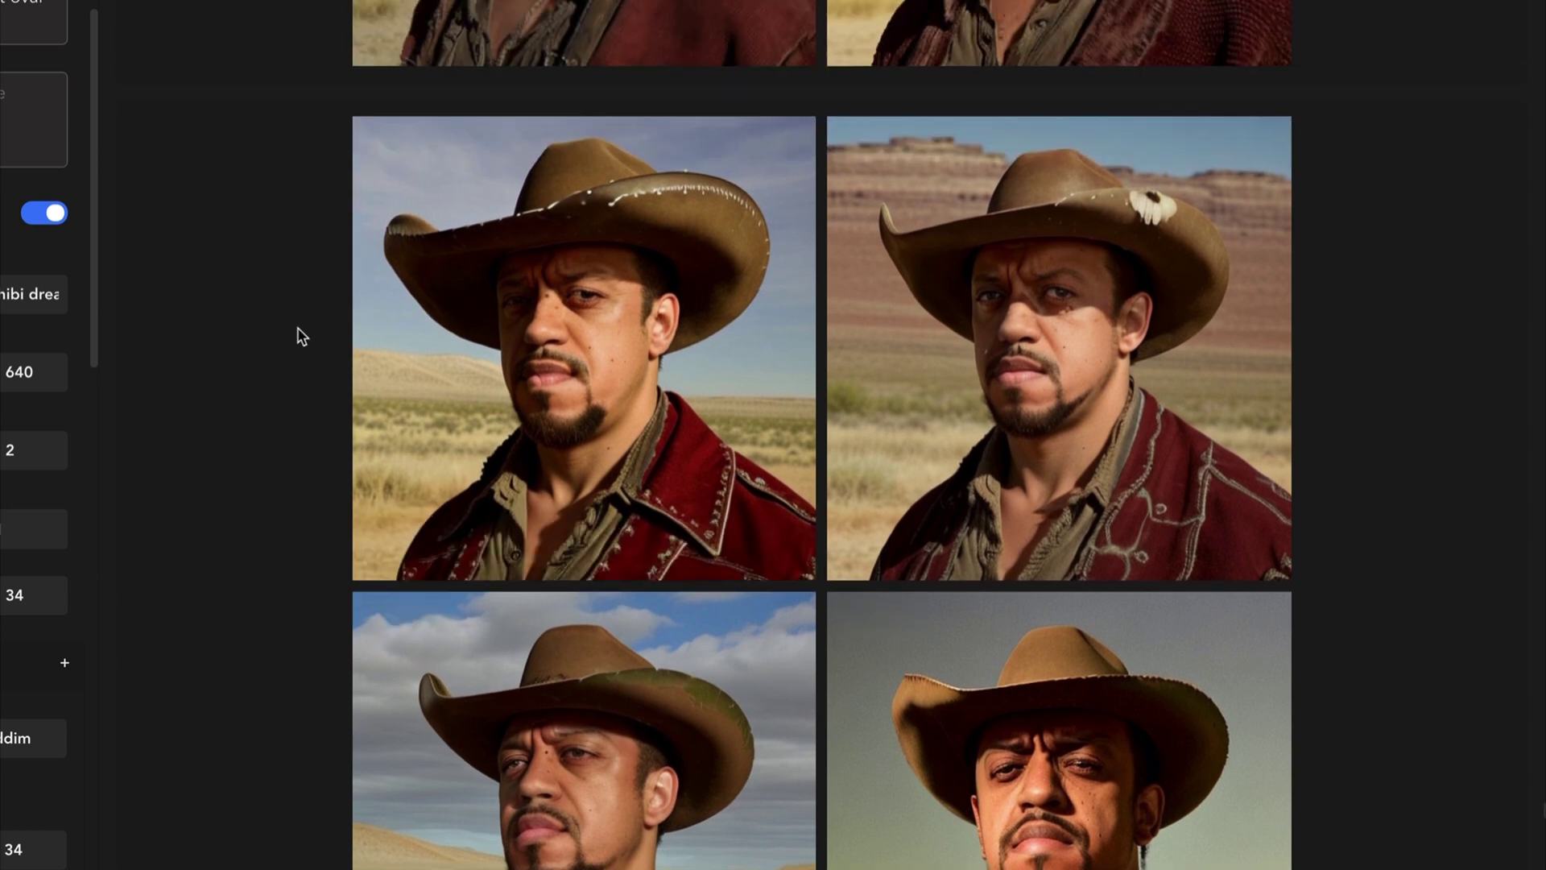
pyautogui.scroll(9, 371, 346)
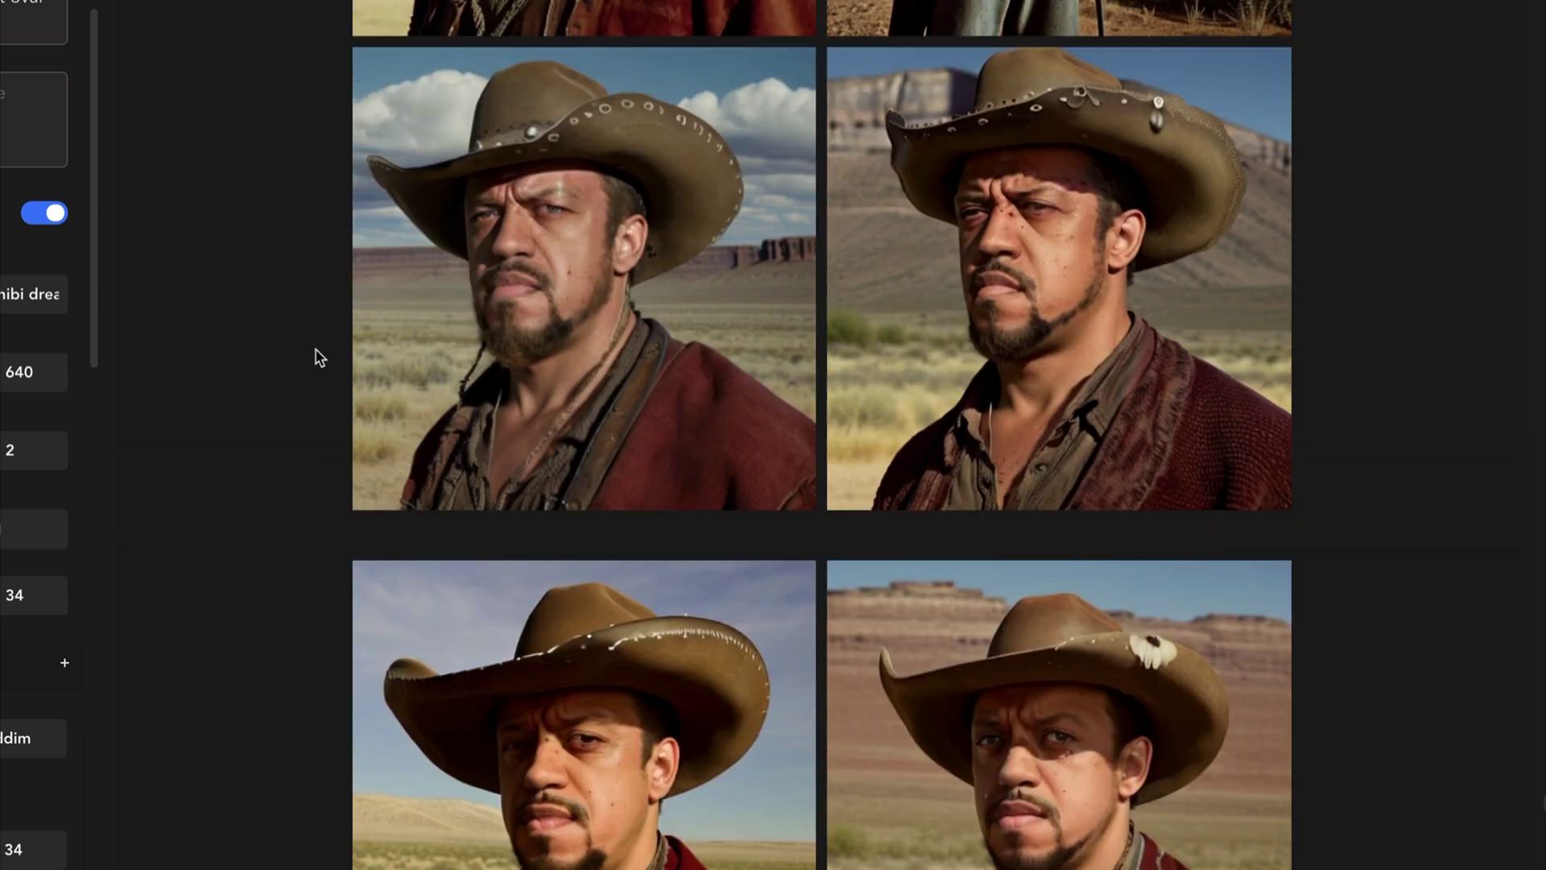
pyautogui.scroll(1, 310, 359)
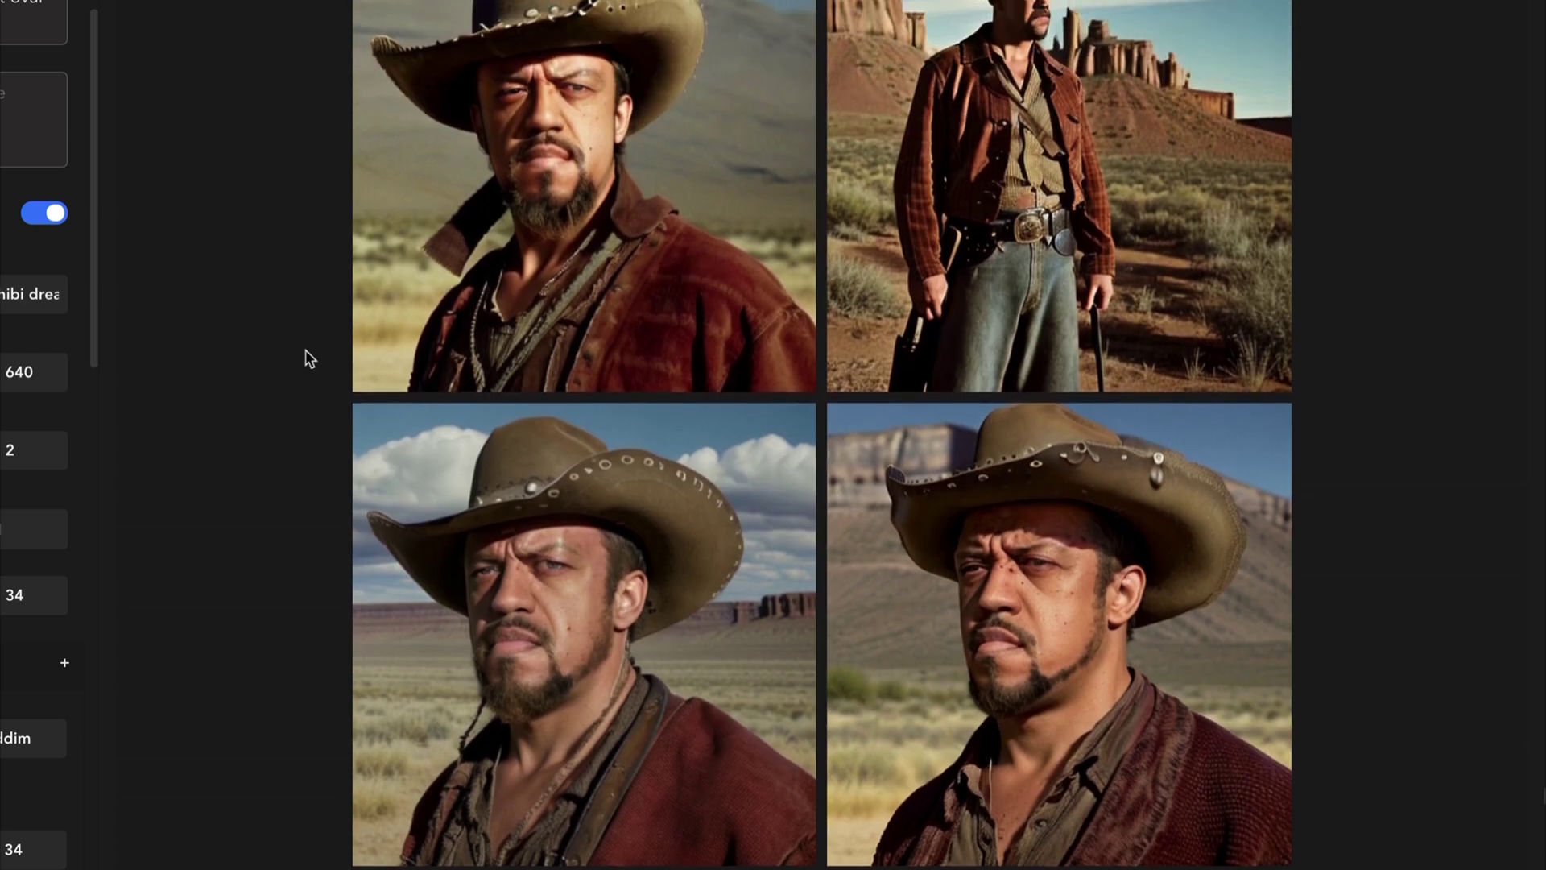
pyautogui.scroll(1, 275, 354)
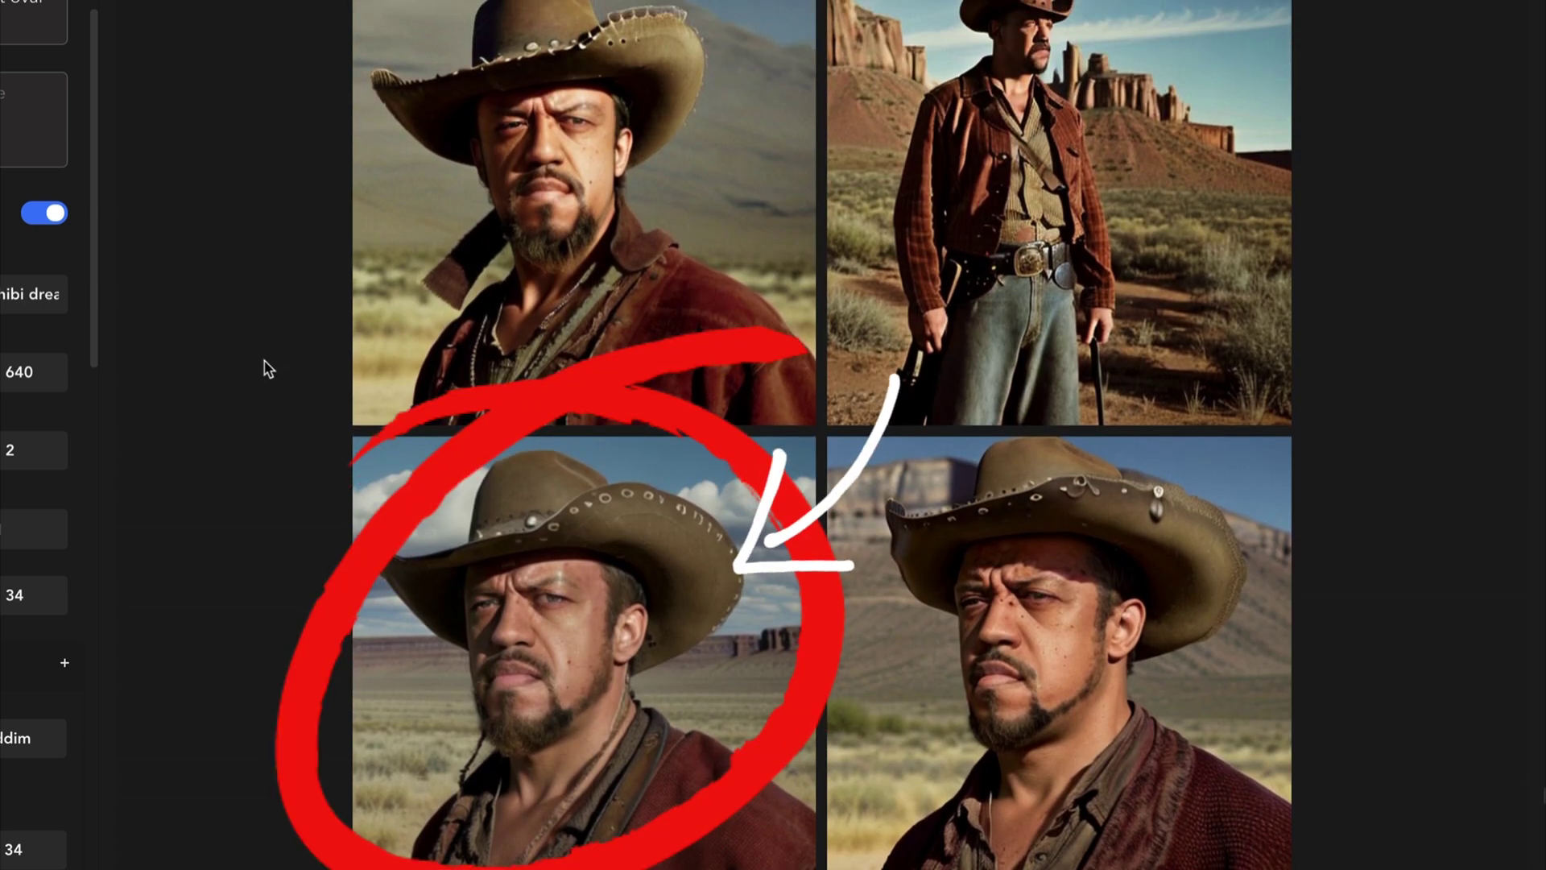
pyautogui.scroll(-5, 258, 375)
pyautogui.scroll(5, 257, 375)
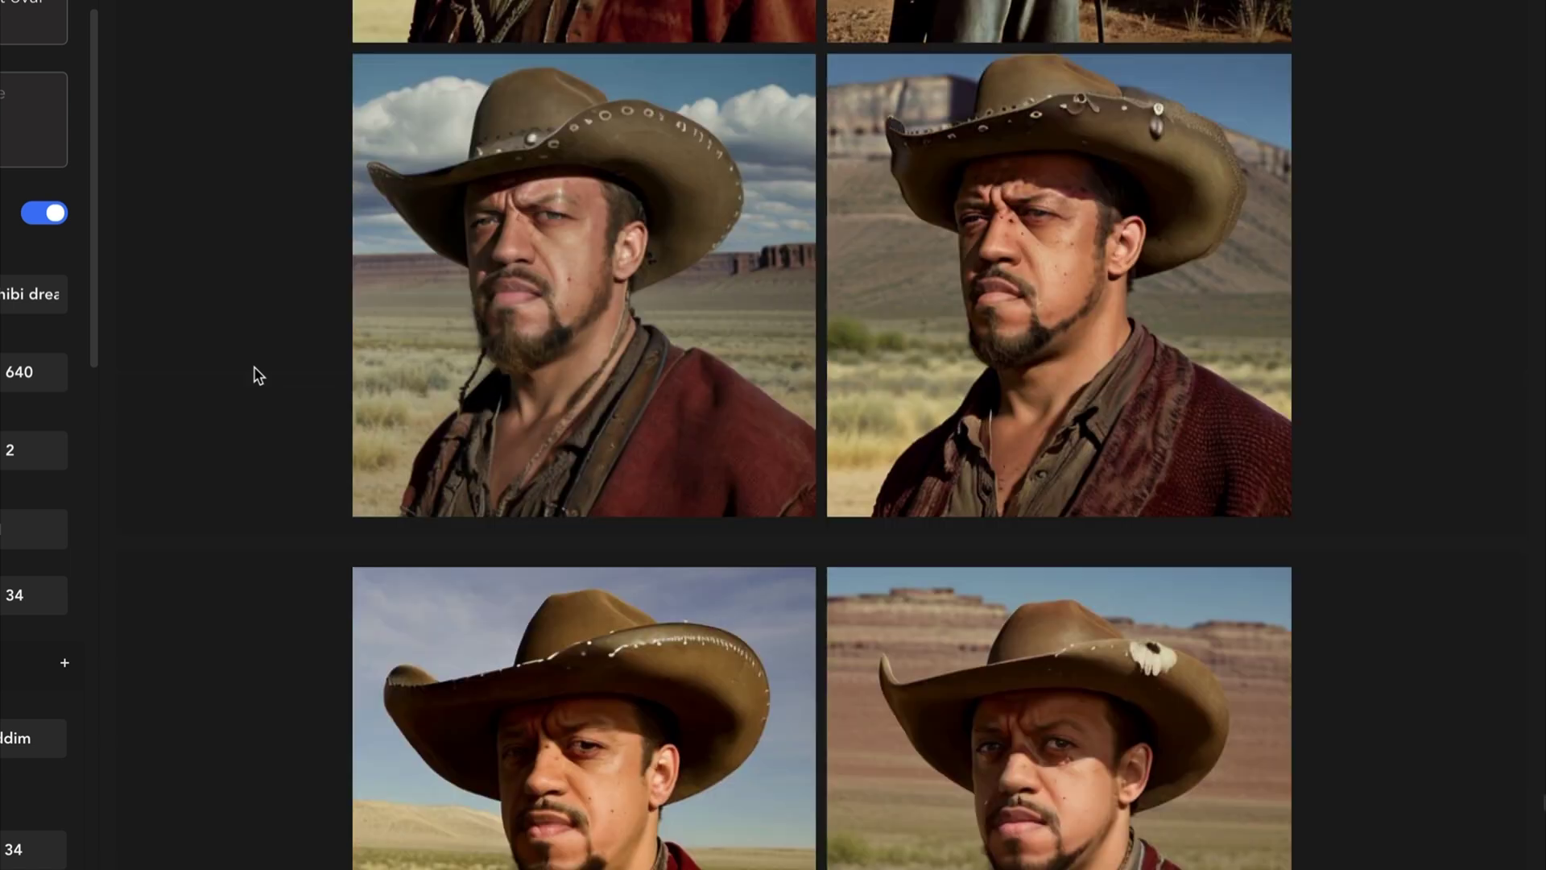
pyautogui.scroll(1, 617, 564)
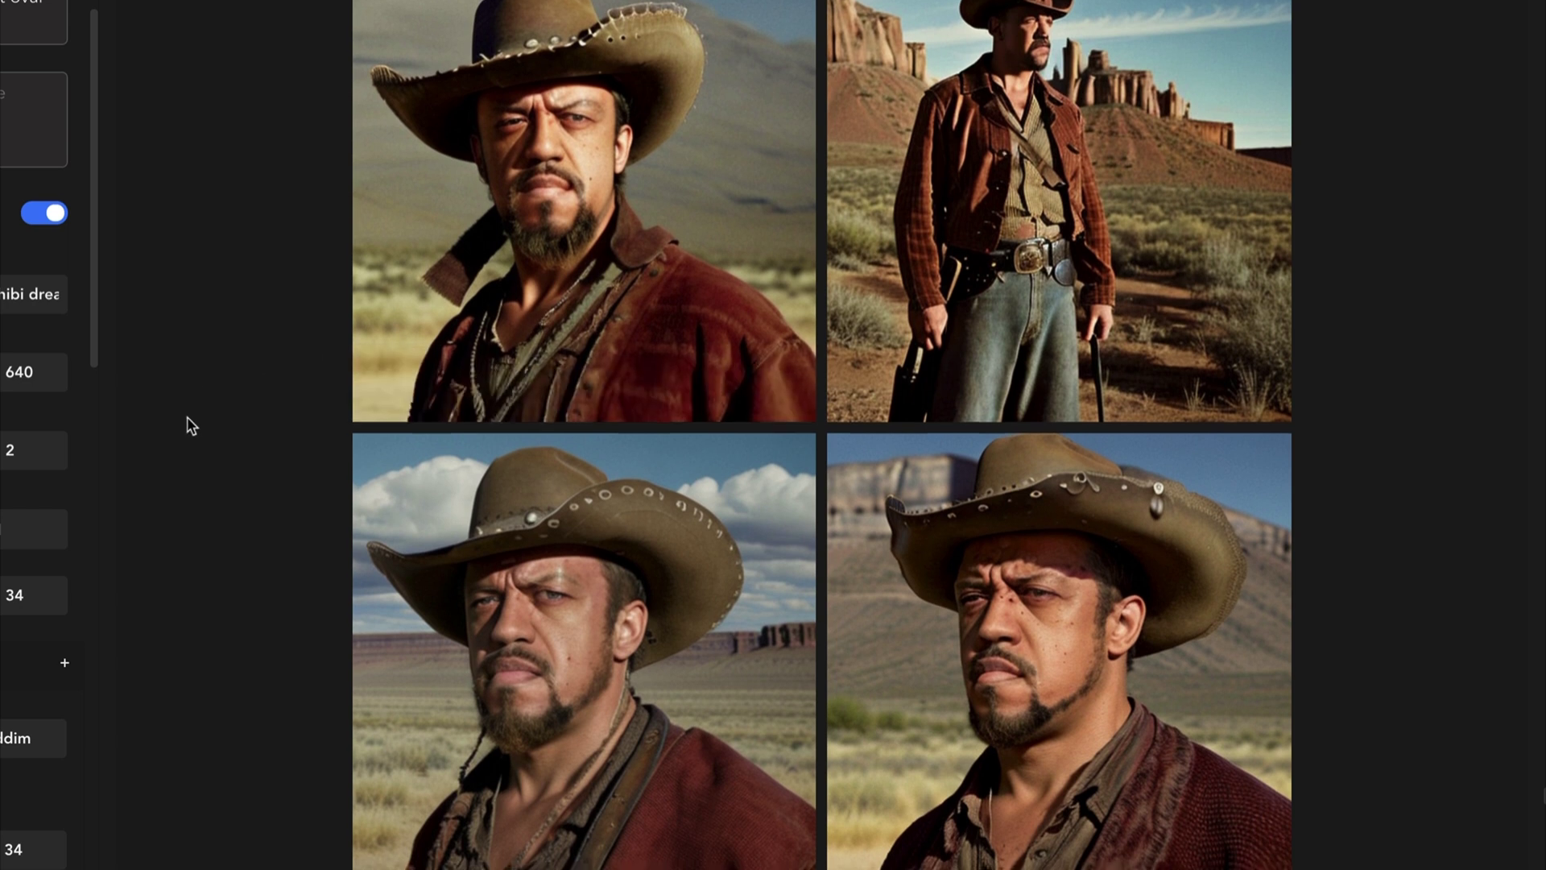
pyautogui.scroll(-1, 447, 486)
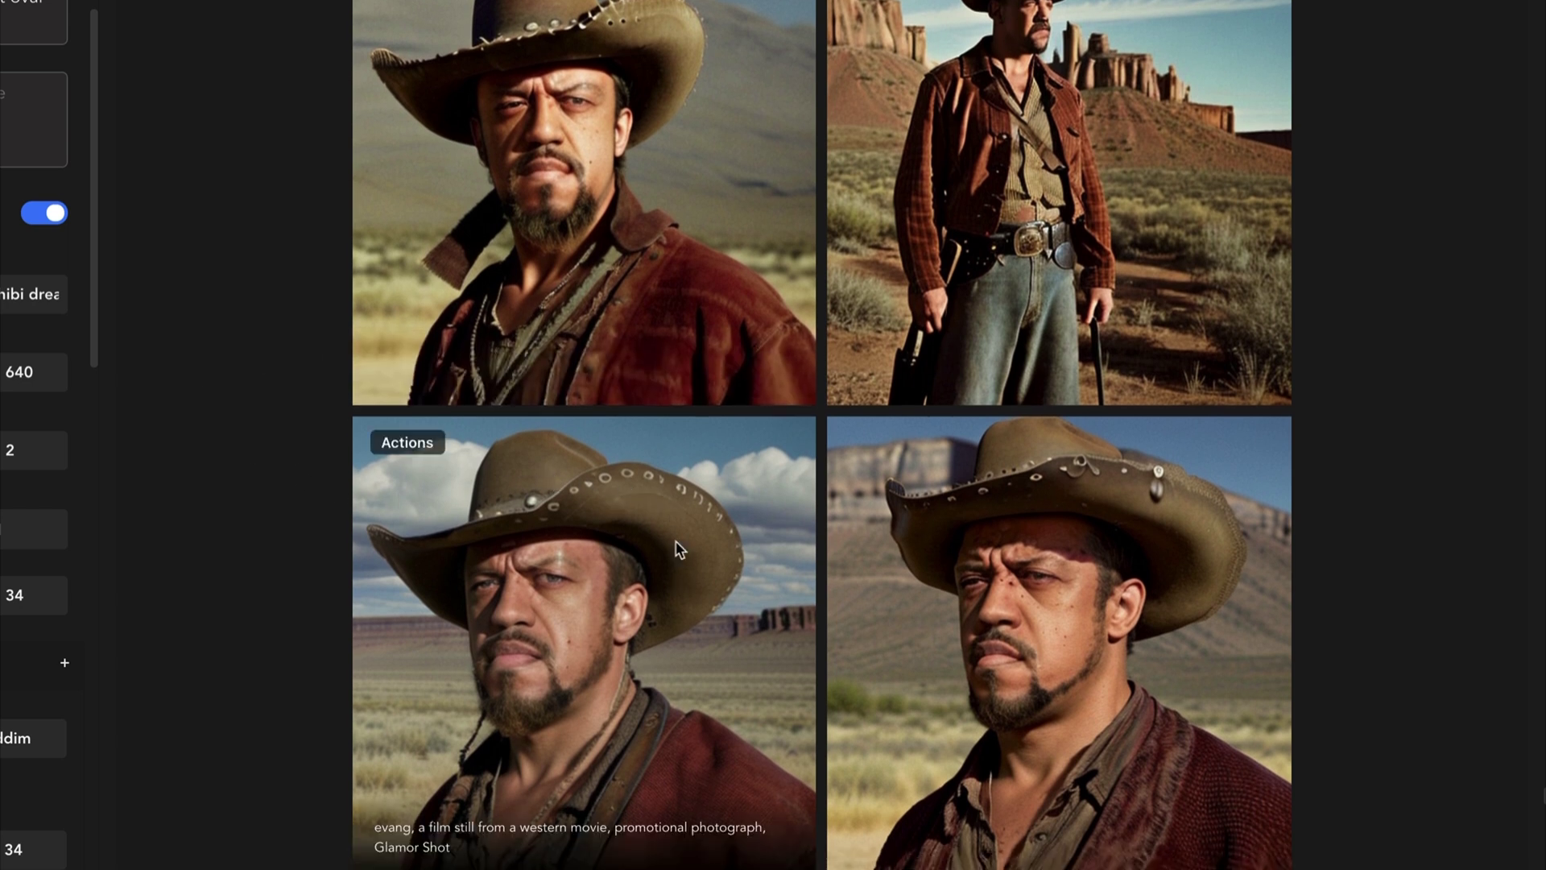
pyautogui.scroll(-5, 685, 541)
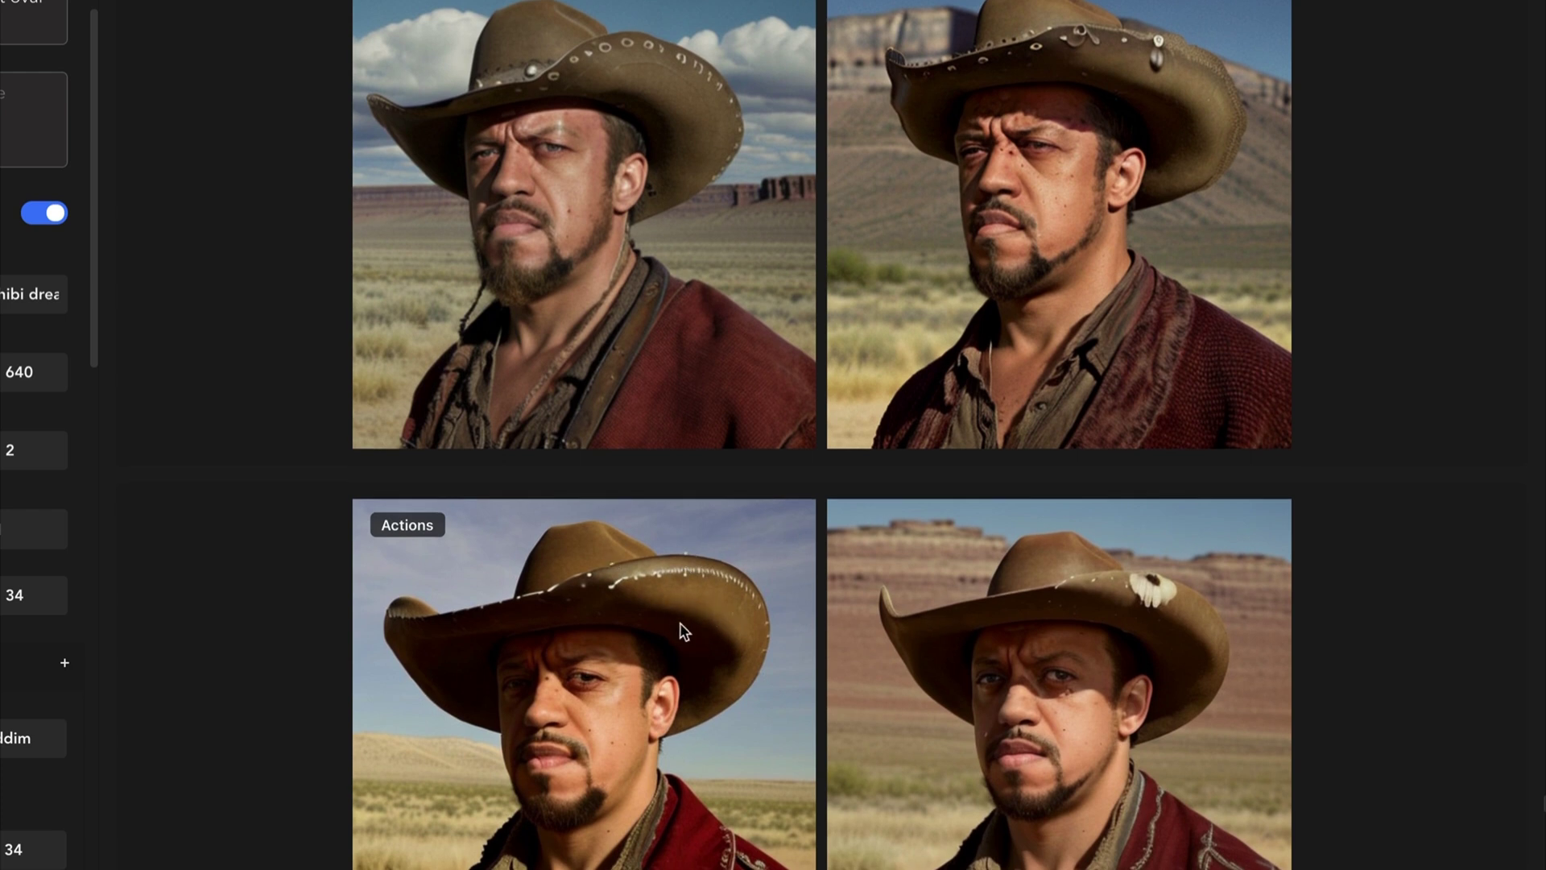
pyautogui.scroll(-2, 701, 656)
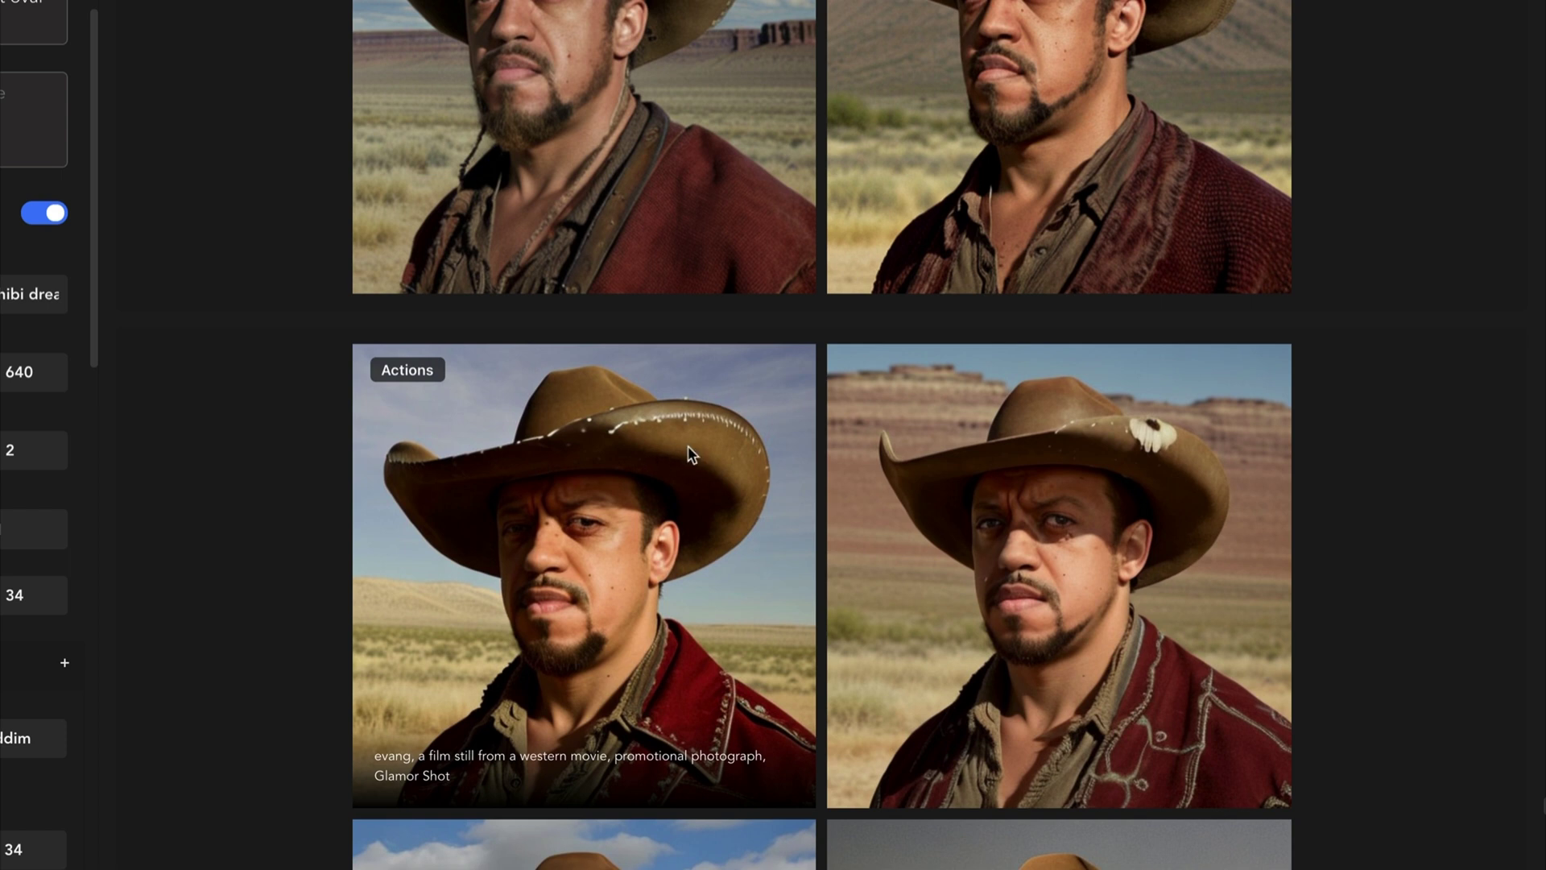
pyautogui.scroll(-5, 760, 548)
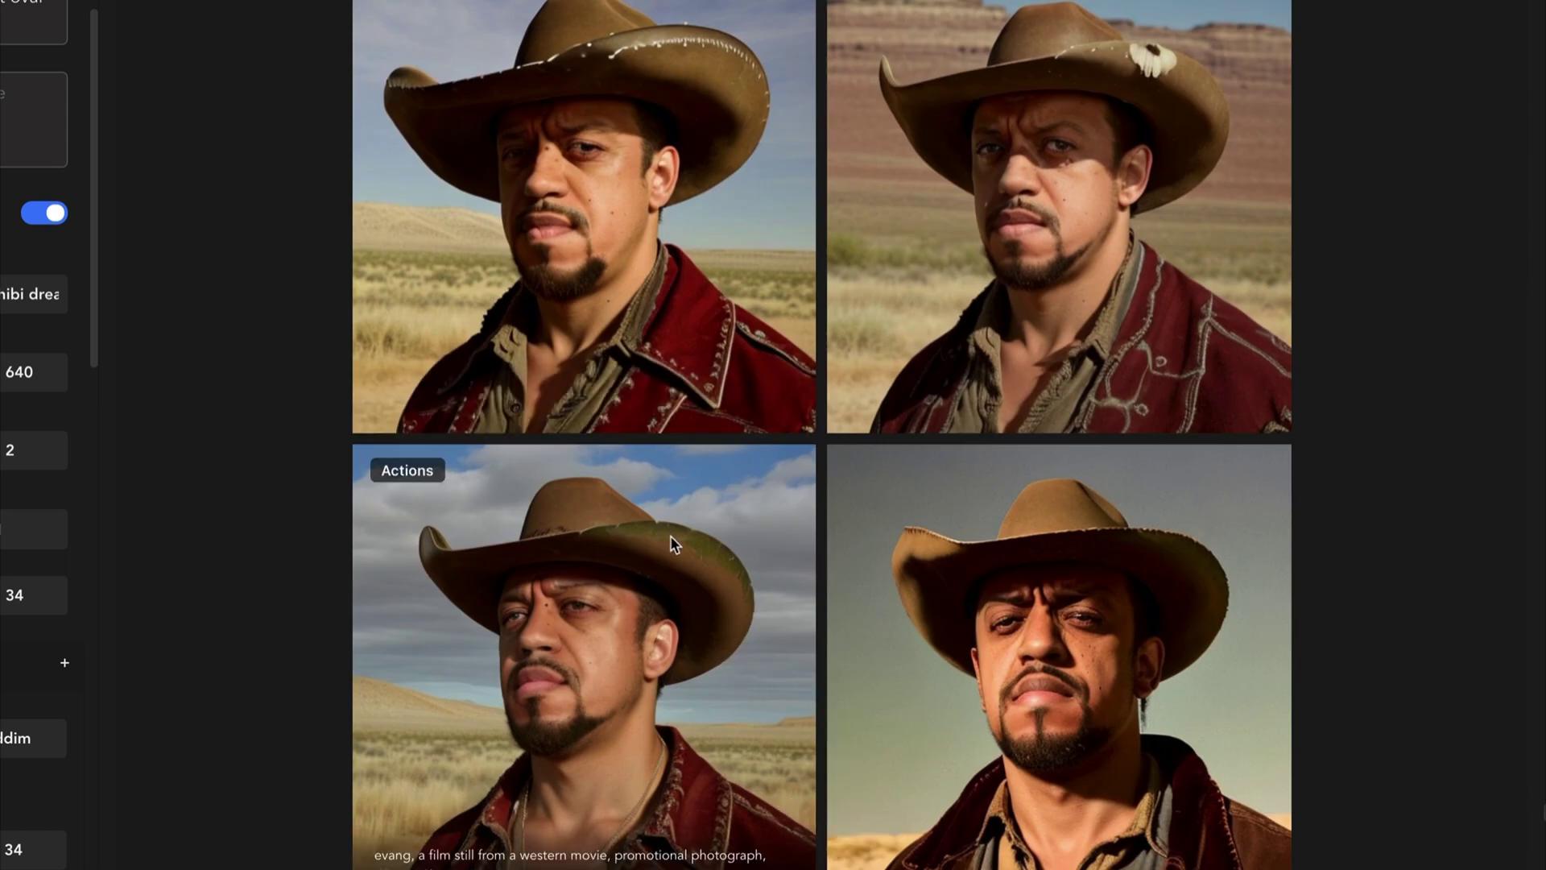
pyautogui.scroll(-15, 731, 582)
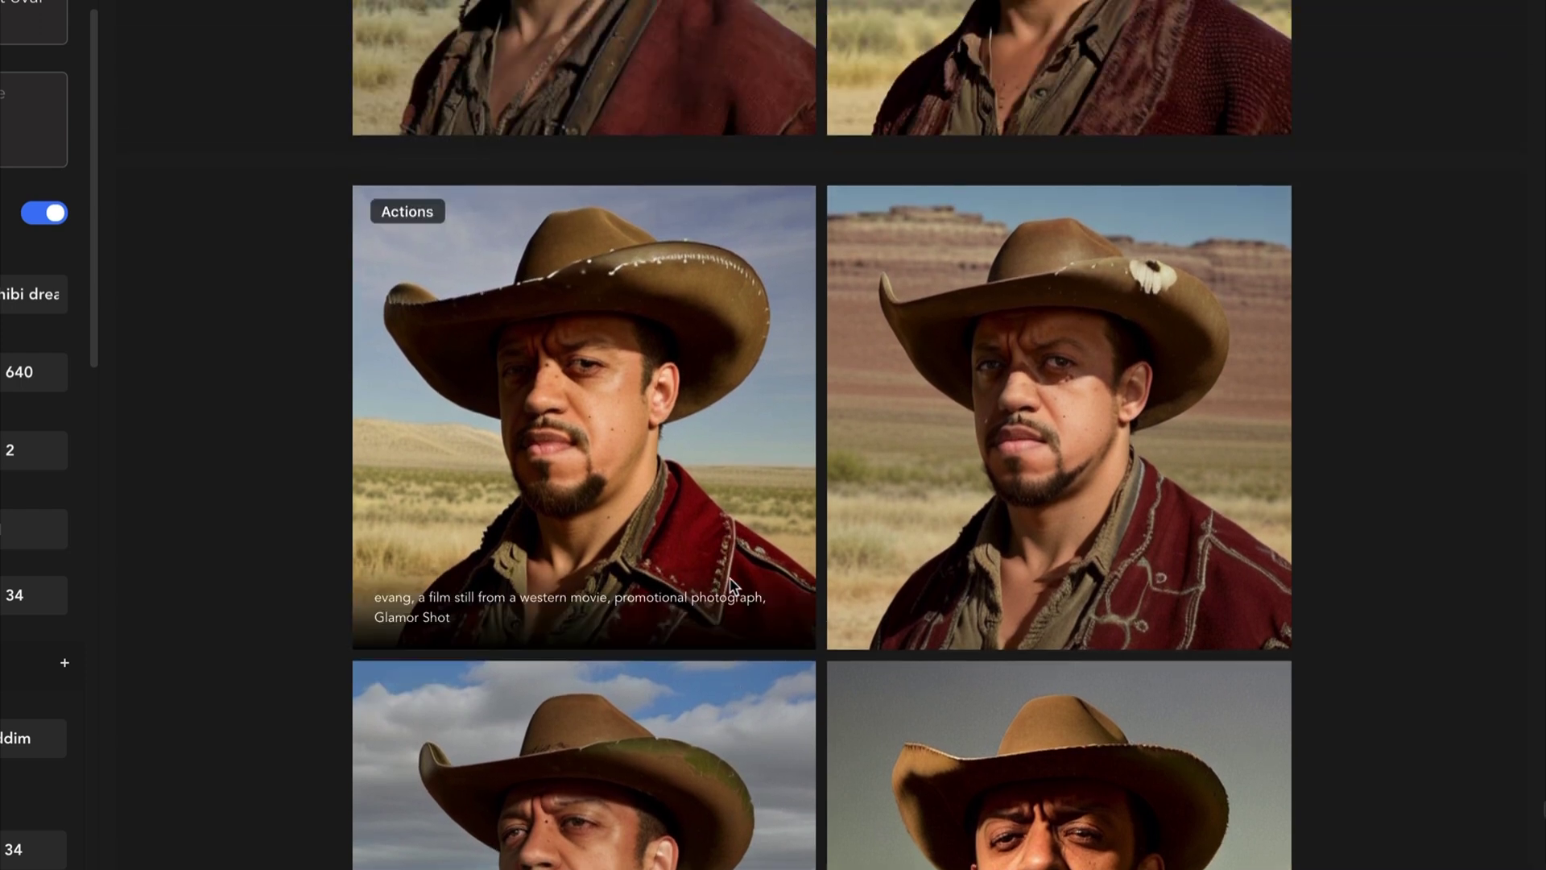
pyautogui.scroll(1, 722, 562)
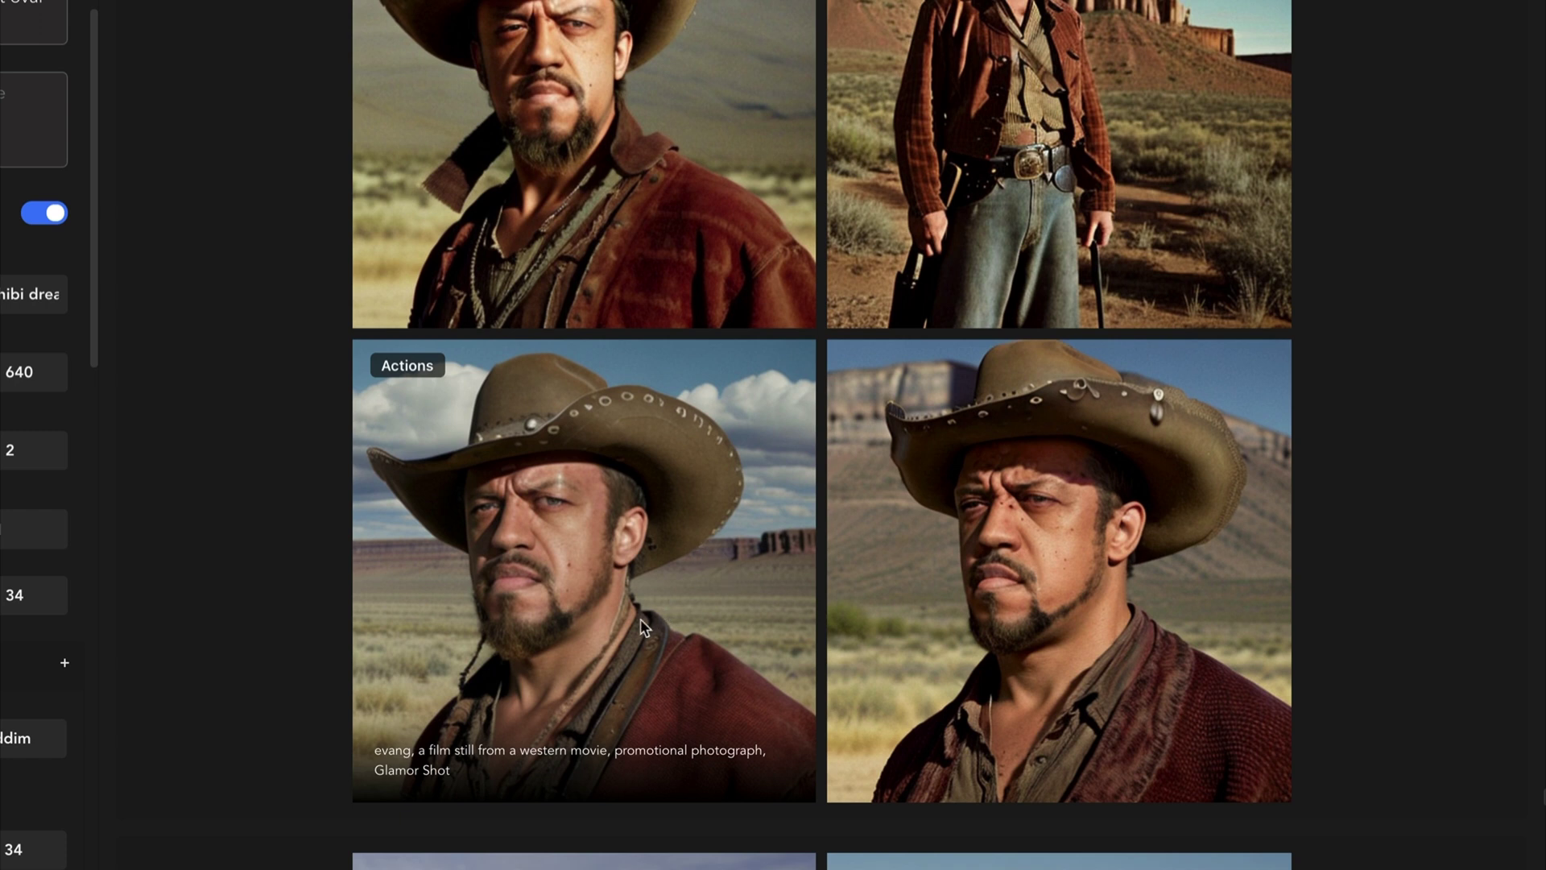
pyautogui.scroll(3, 705, 572)
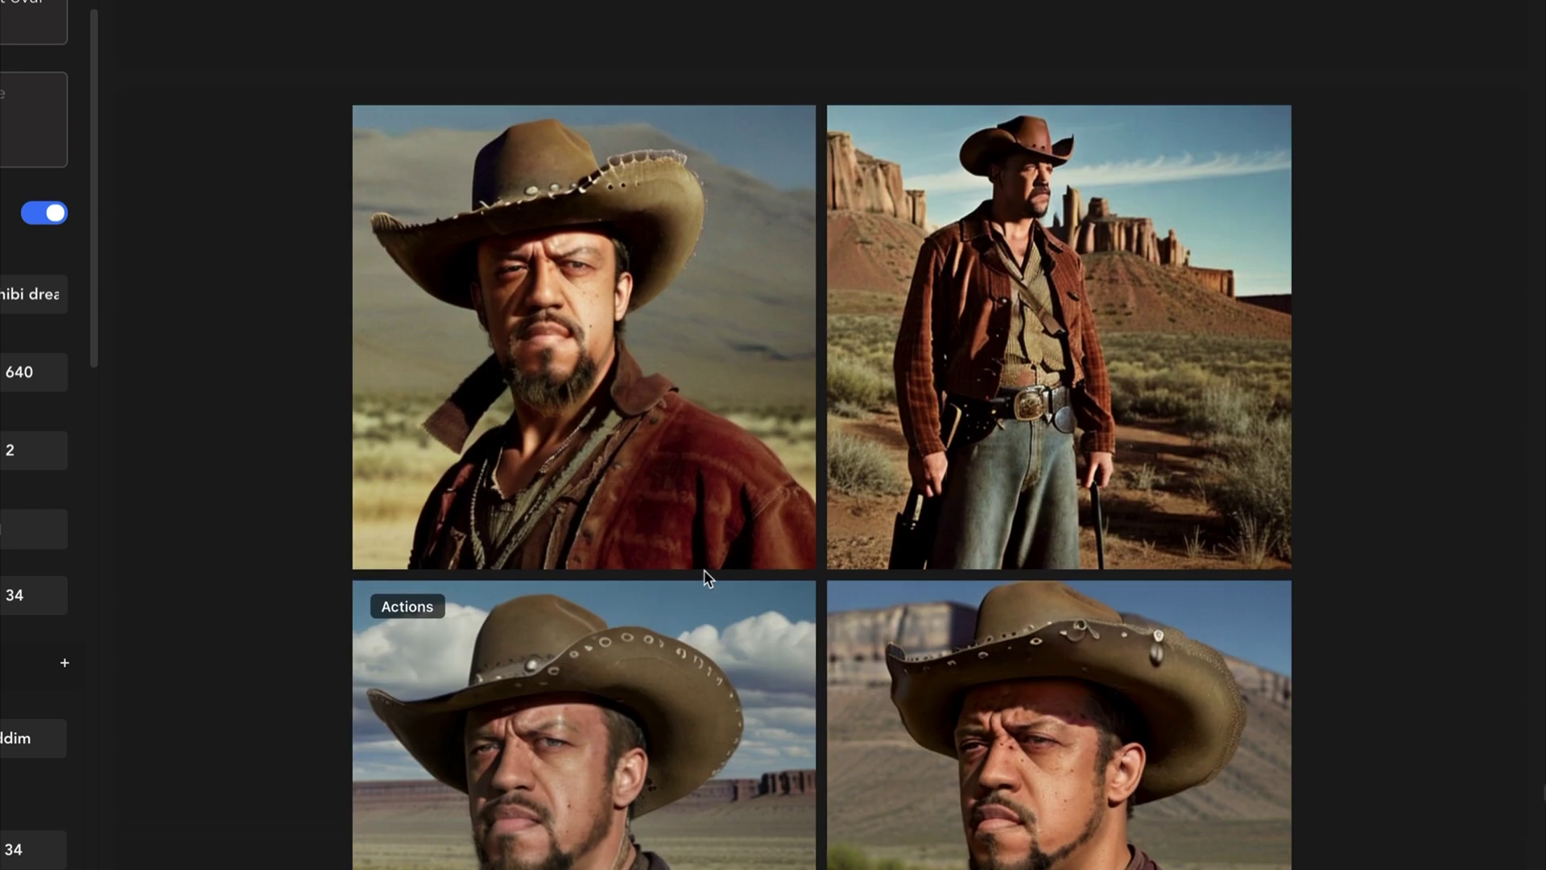
pyautogui.scroll(-2, 704, 572)
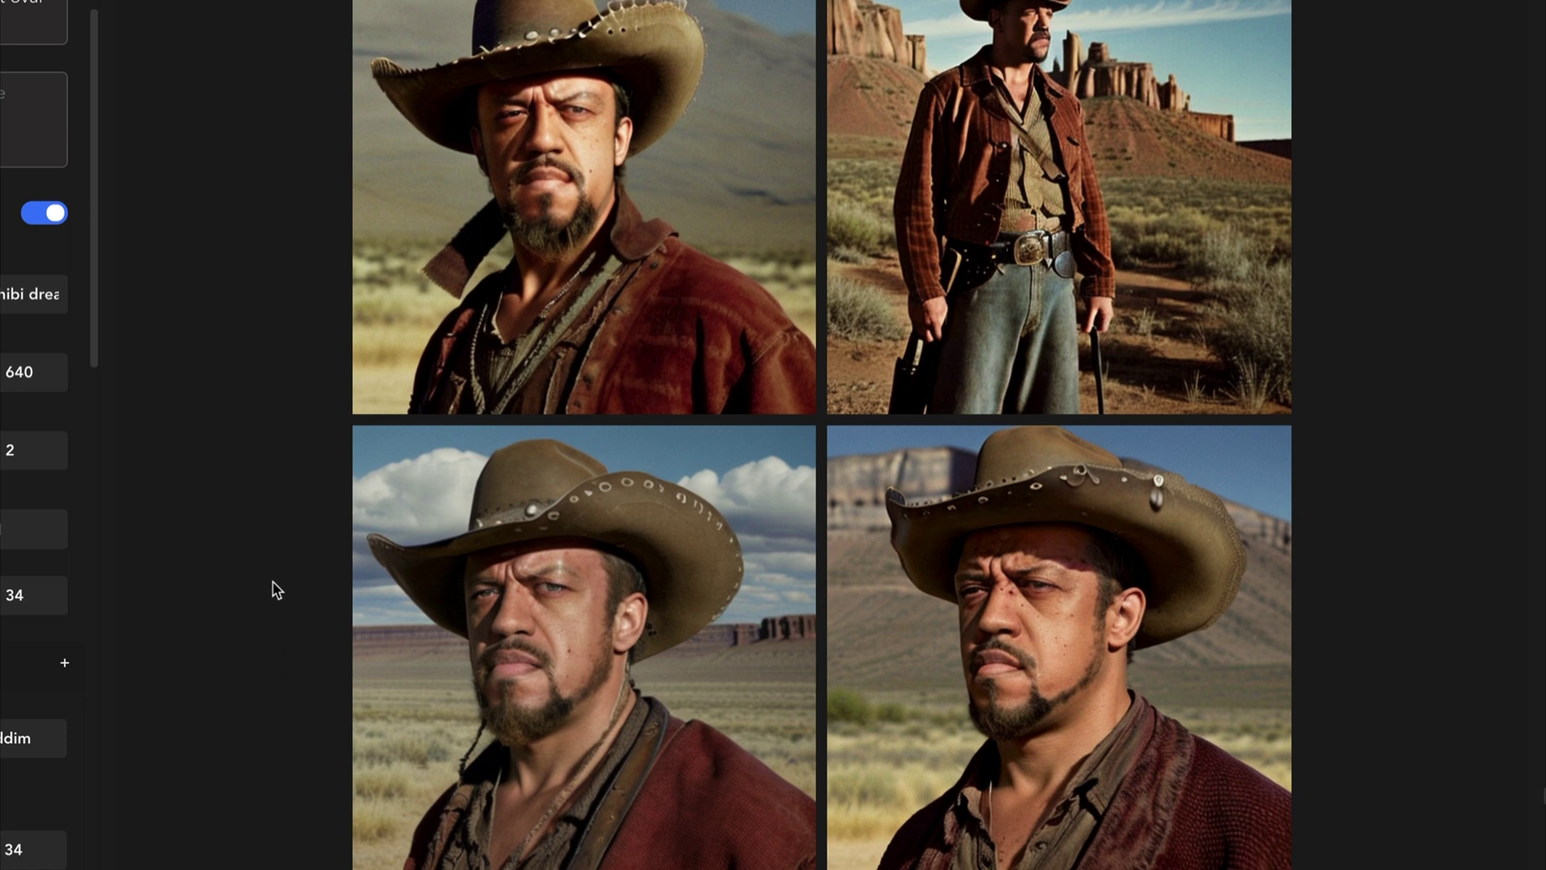
pyautogui.scroll(-8, 265, 592)
pyautogui.scroll(-10, 265, 592)
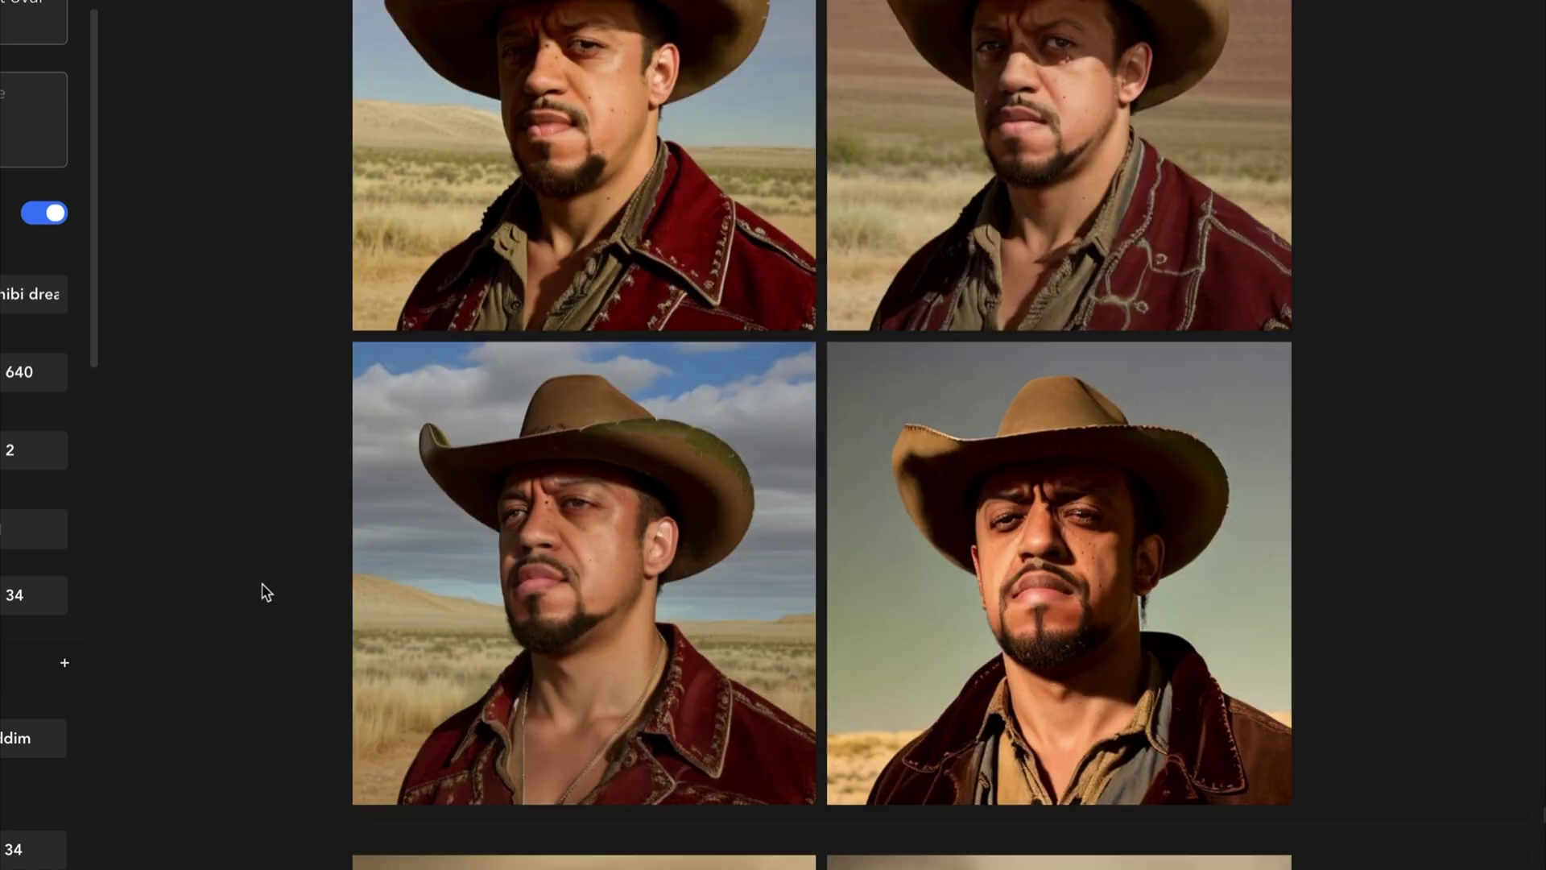
pyautogui.scroll(-4, 265, 593)
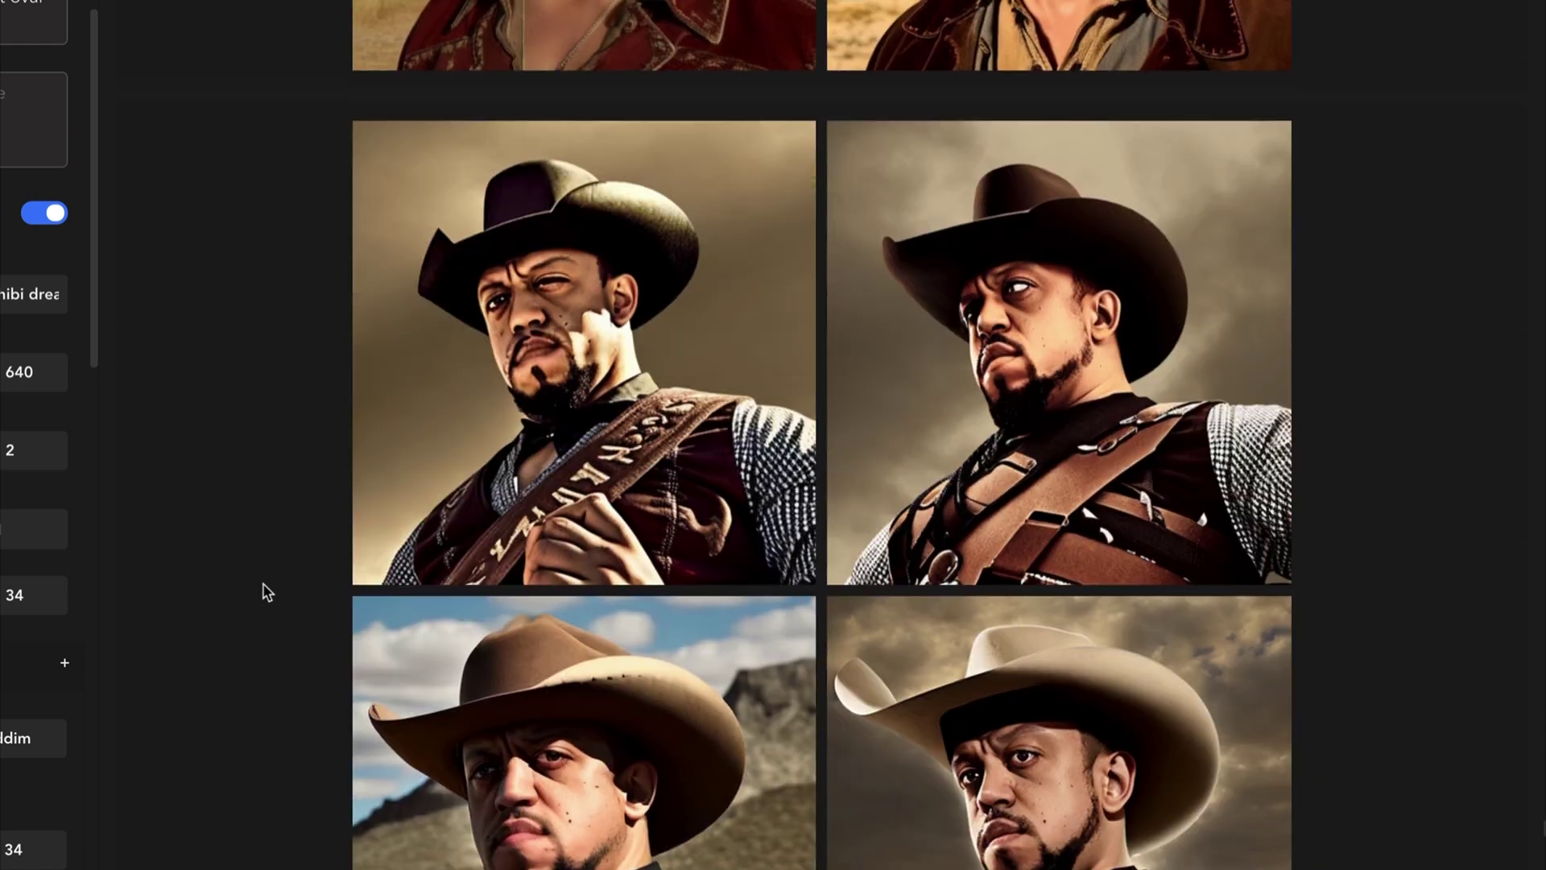
pyautogui.scroll(9, 267, 592)
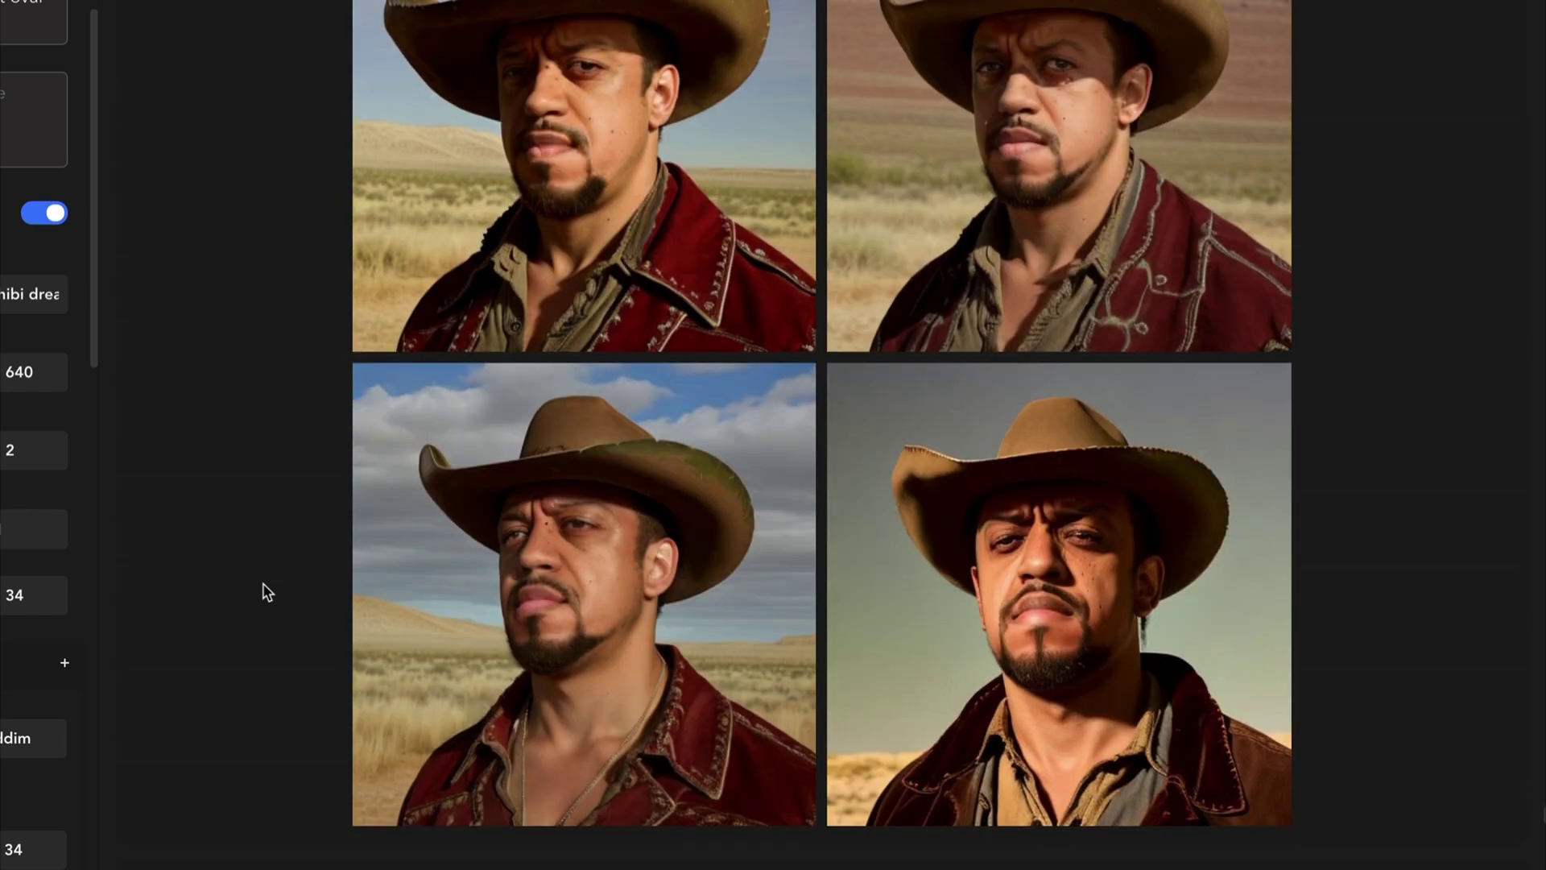
pyautogui.scroll(-10, 267, 592)
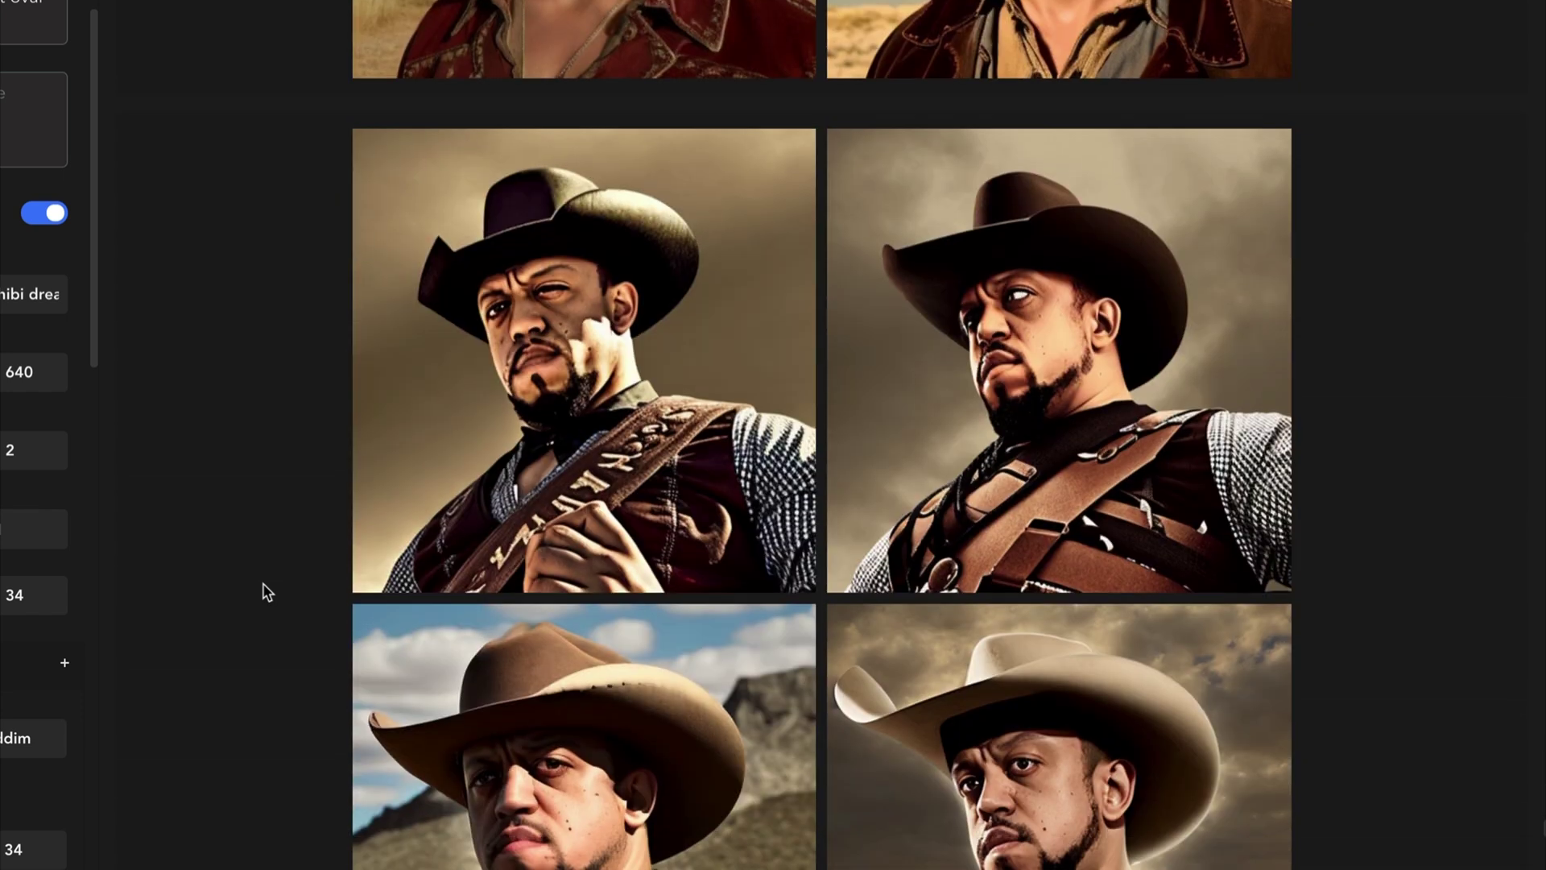
pyautogui.scroll(-12, 267, 592)
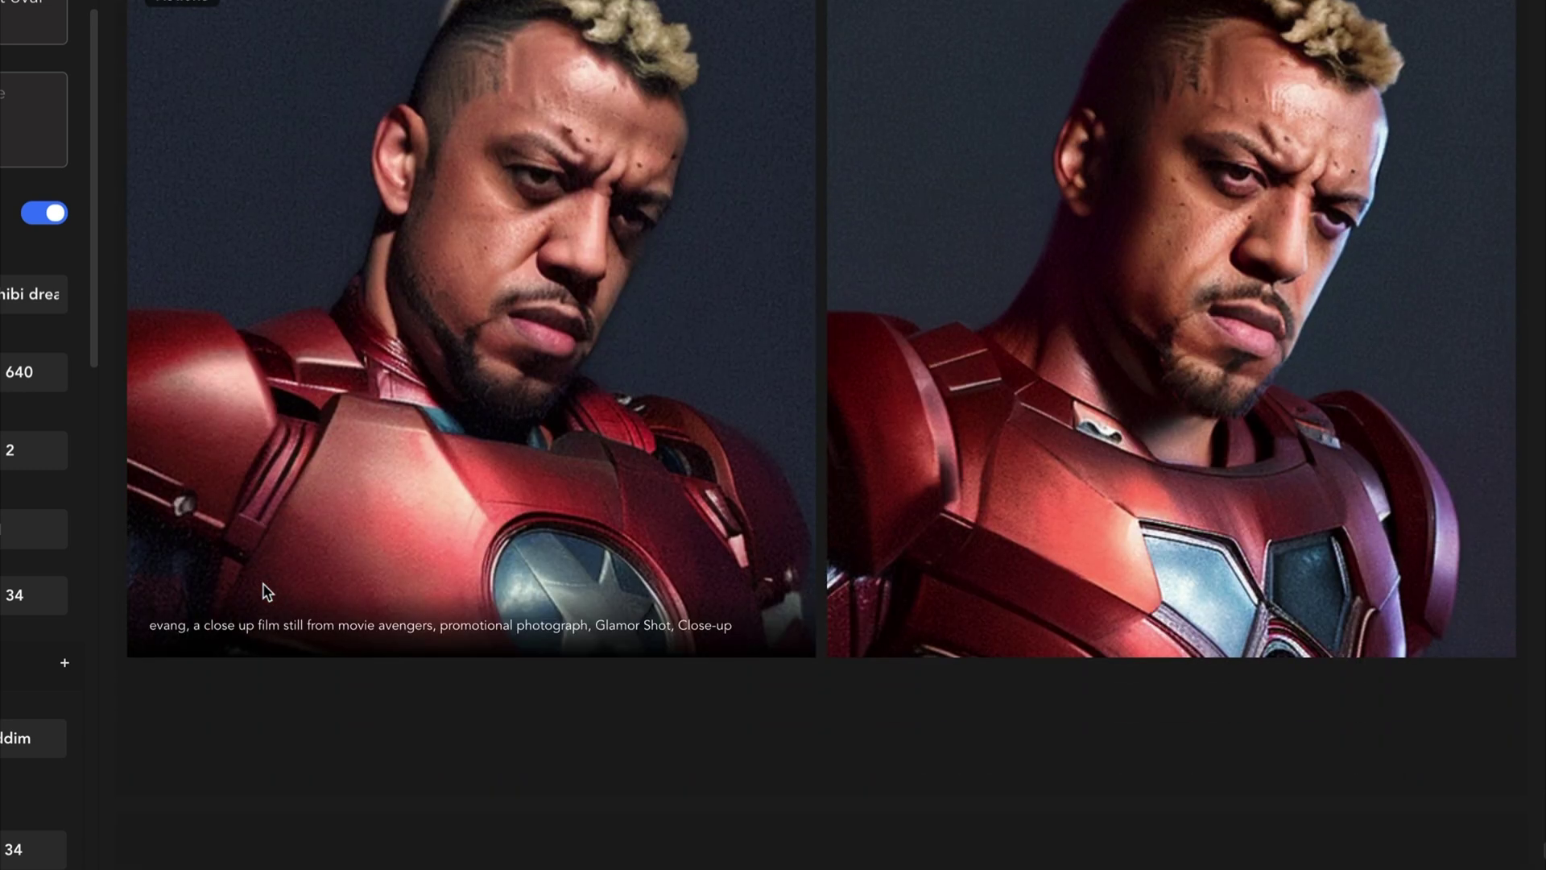
pyautogui.scroll(-15, 267, 593)
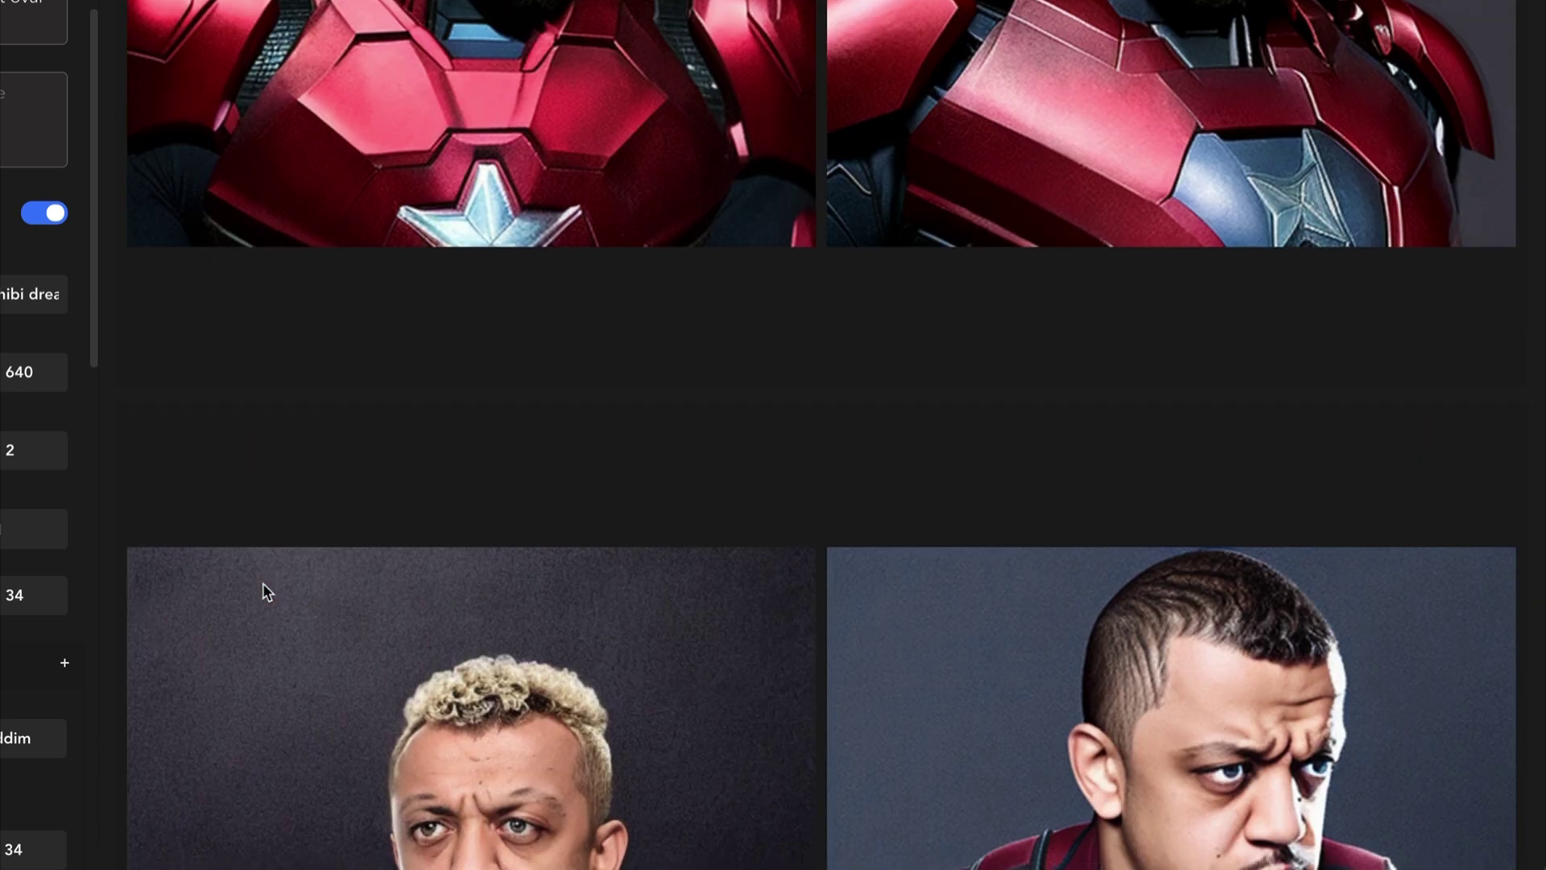
pyautogui.scroll(15, 267, 592)
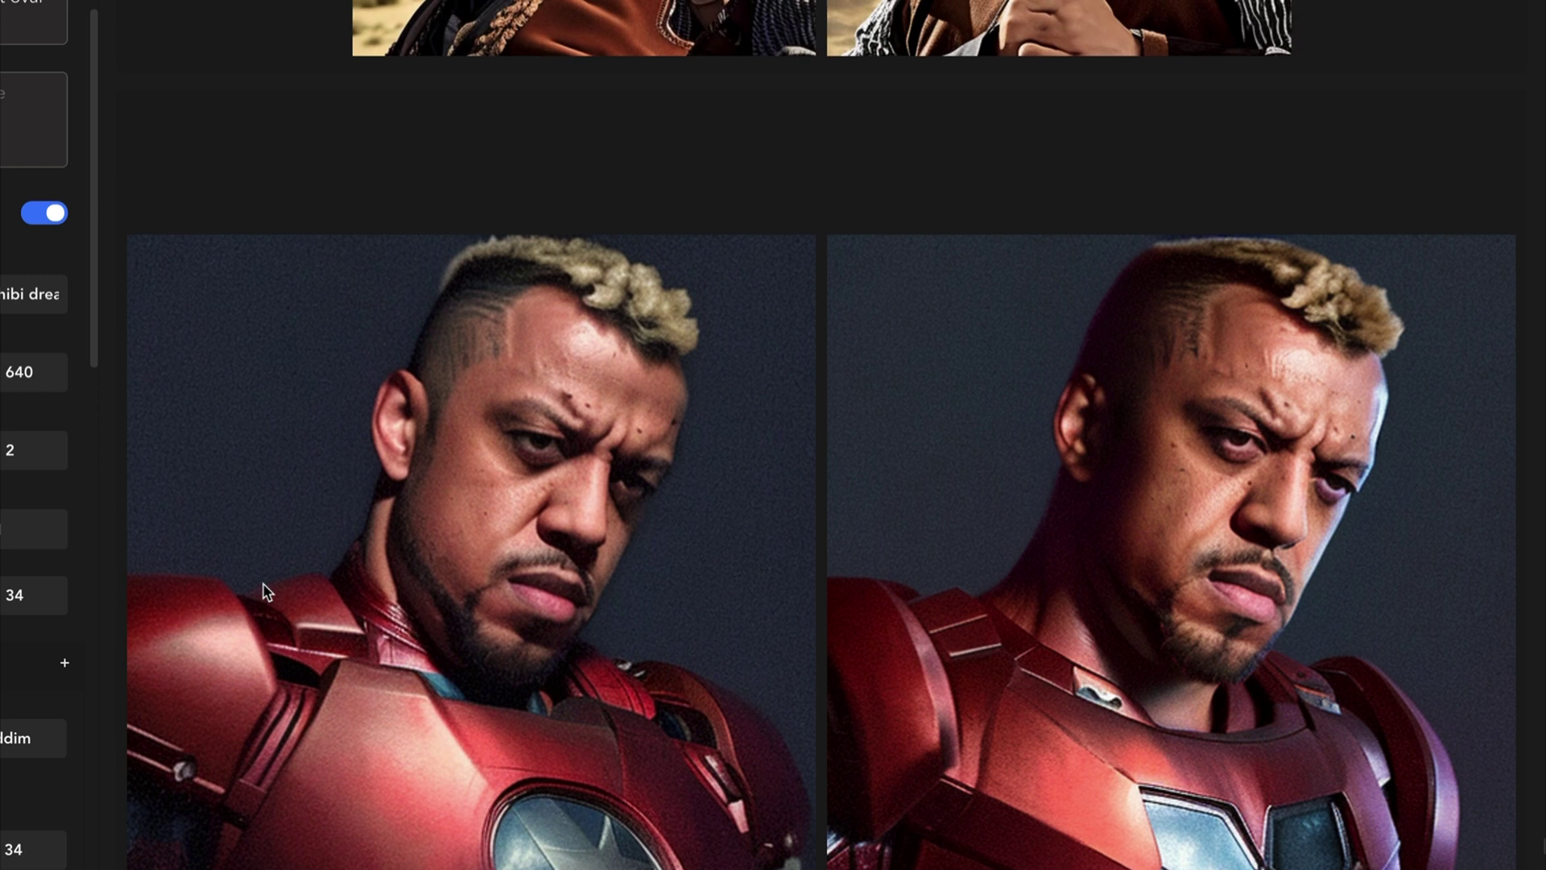
pyautogui.scroll(10, 267, 593)
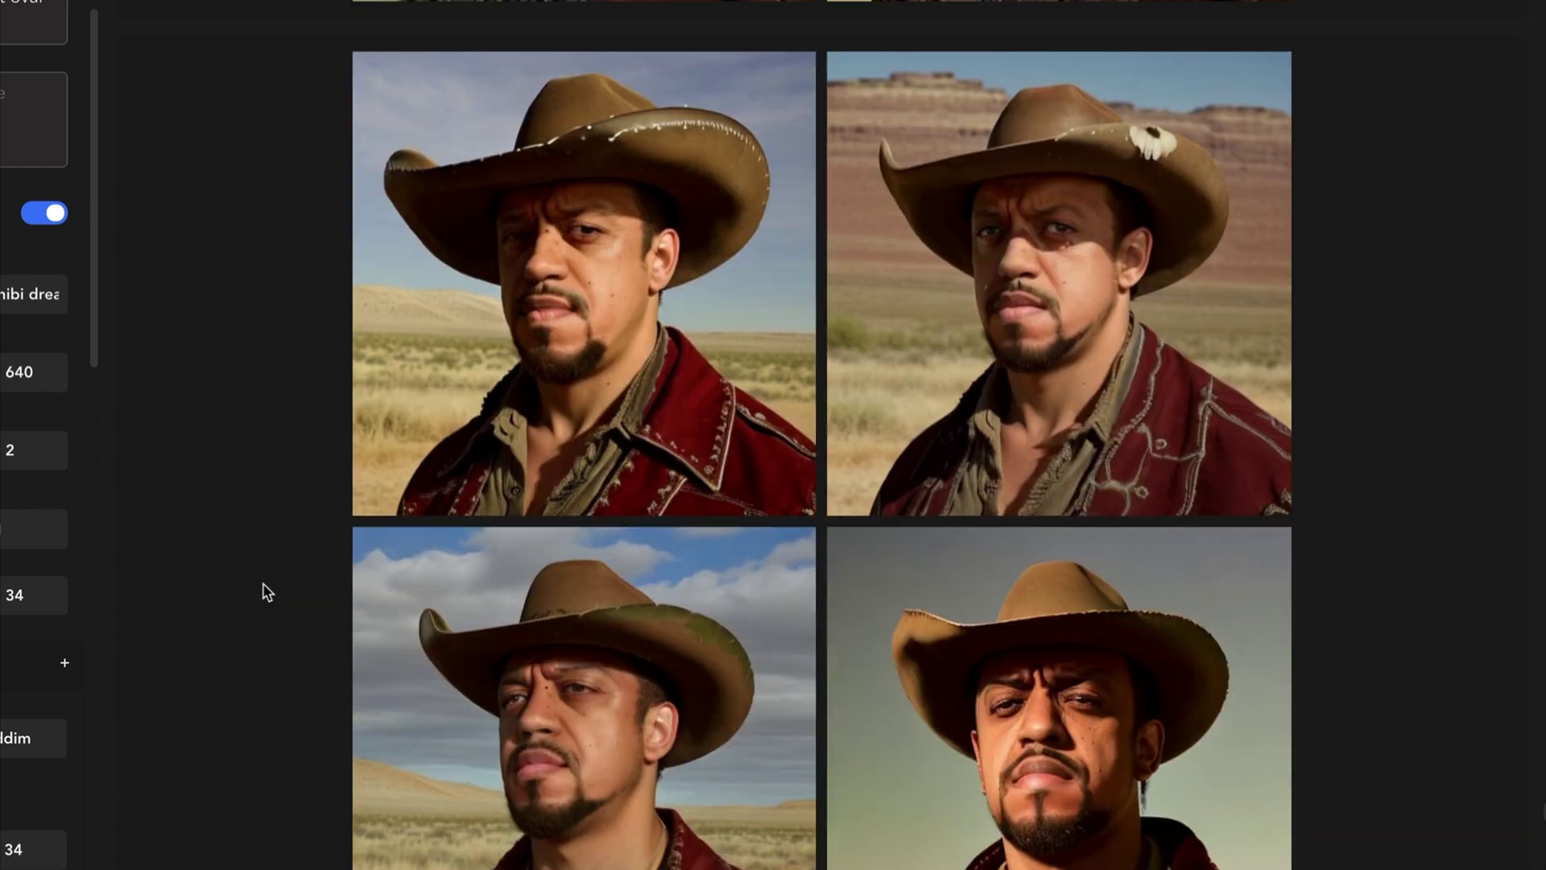
pyautogui.scroll(-2, 267, 593)
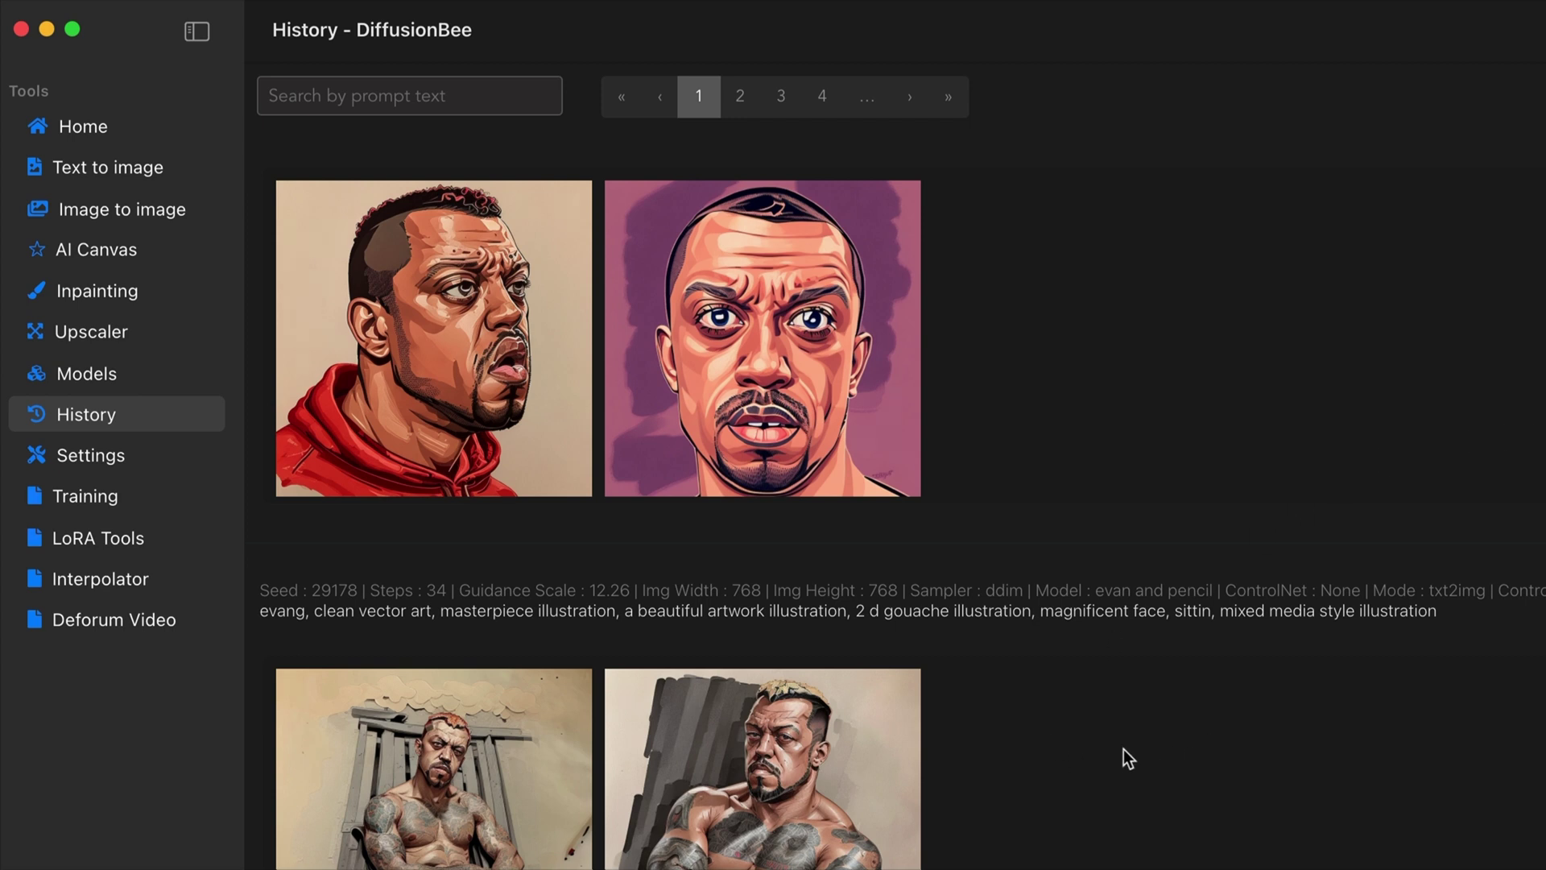
# Step: Browse earlier vector-art portrait generations in History with their prompts, settings and models
pyautogui.moveTo(834, 698)
pyautogui.moveTo(886, 738)
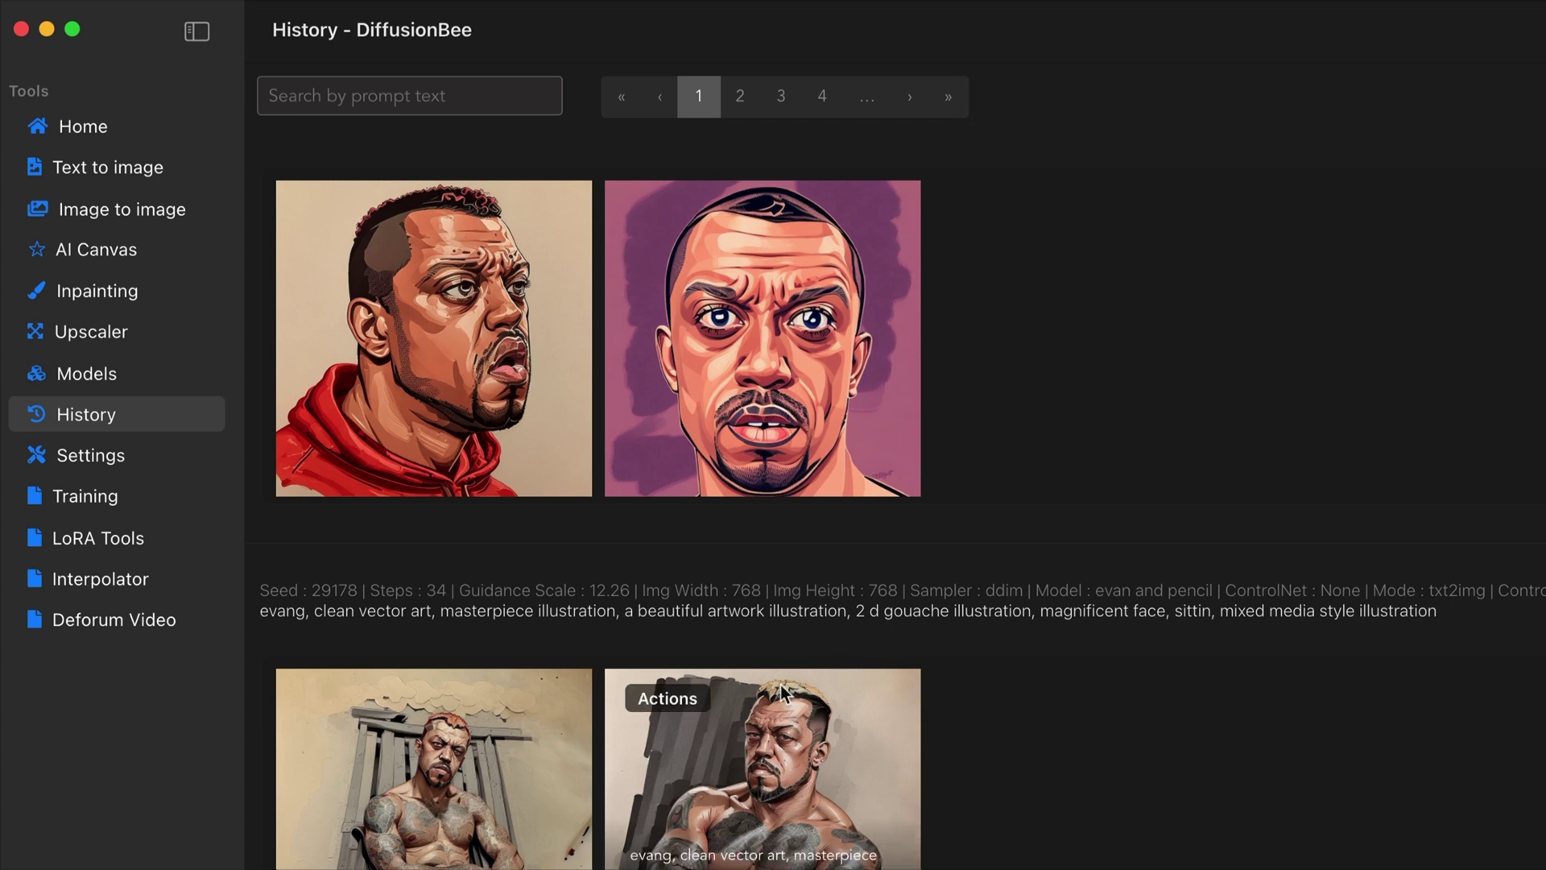
pyautogui.scroll(3, 793, 674)
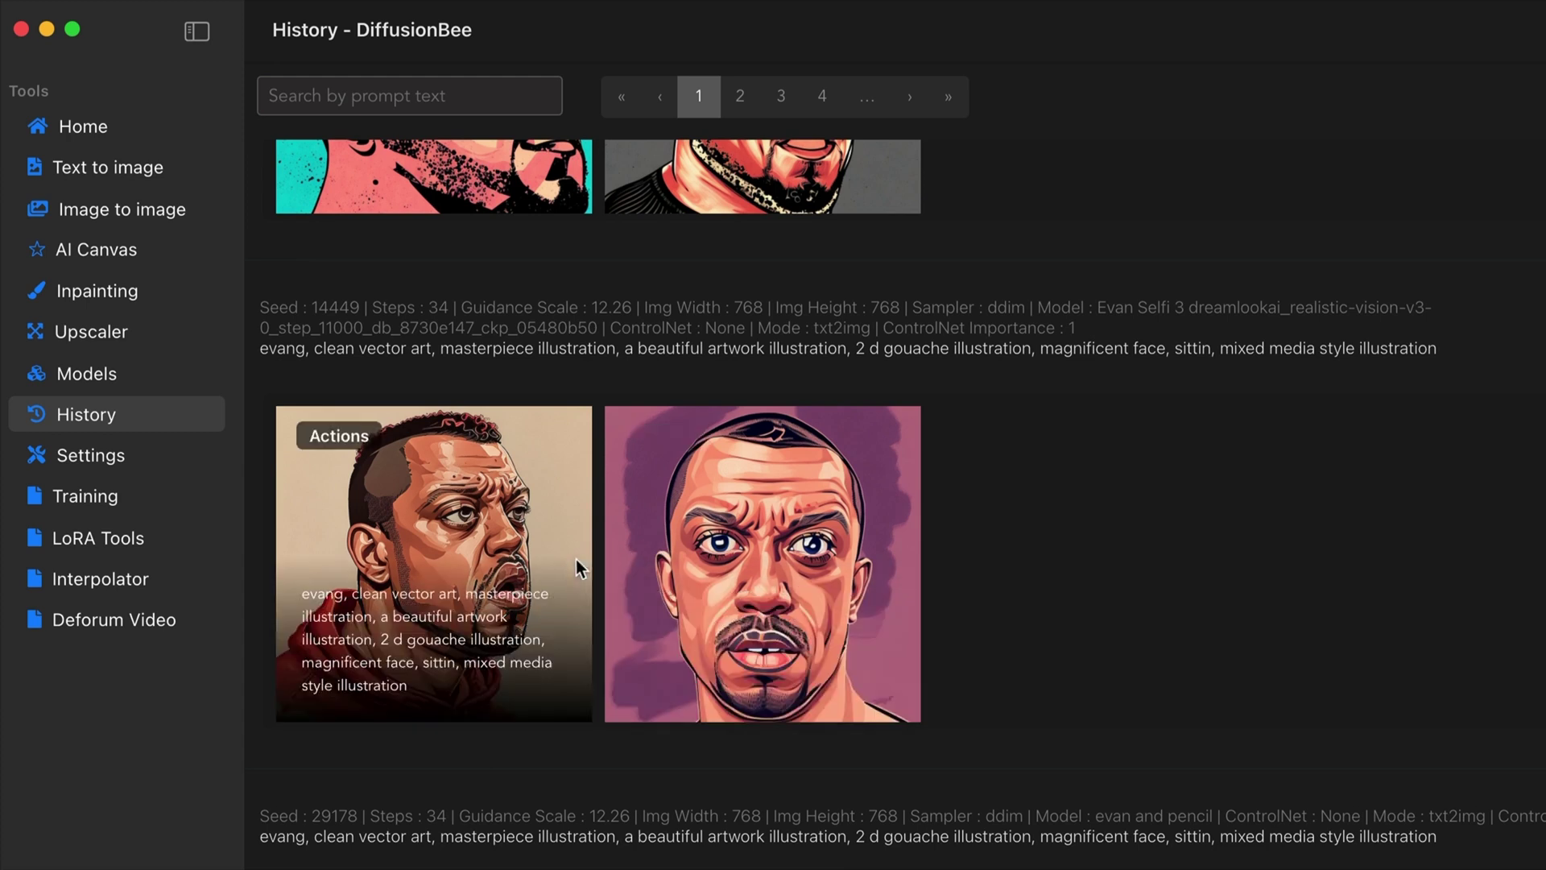
pyautogui.moveTo(701, 600)
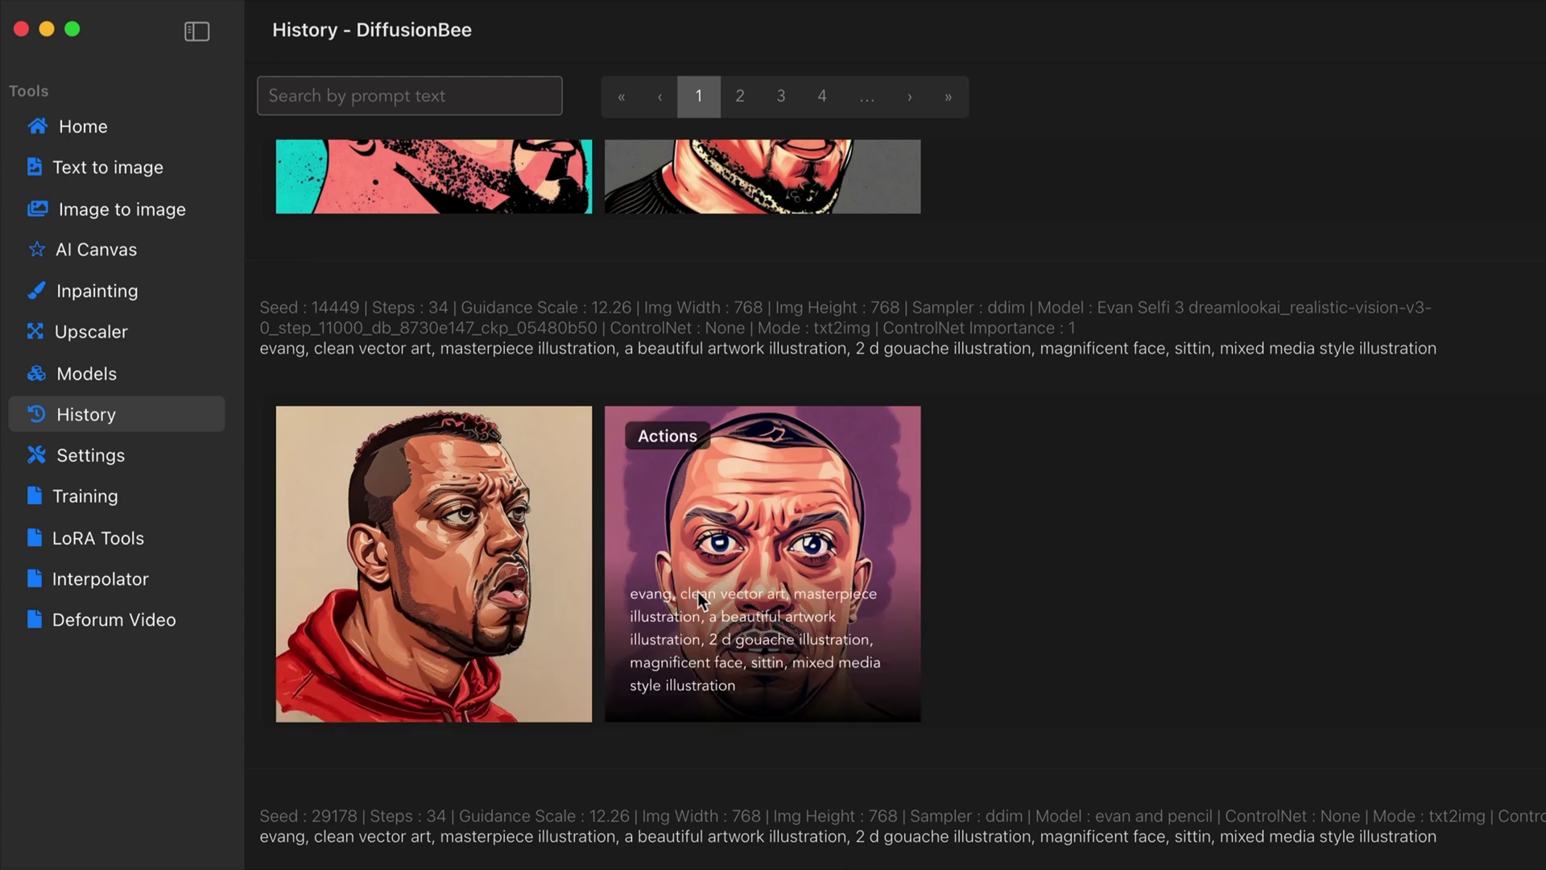
pyautogui.scroll(1, 1034, 654)
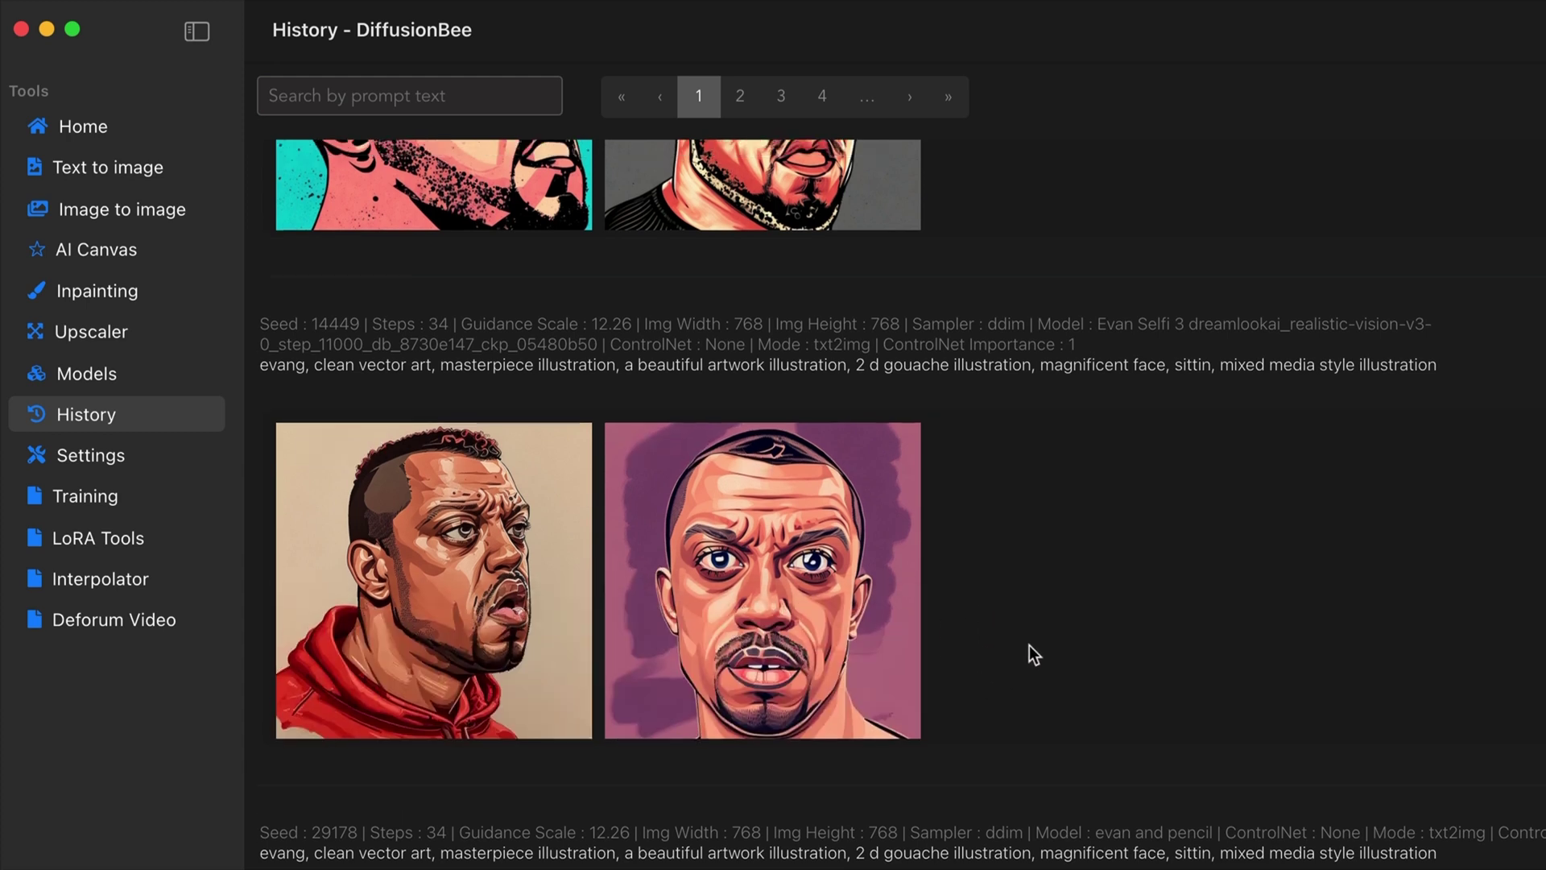
pyautogui.scroll(4, 1033, 654)
pyautogui.moveTo(458, 326)
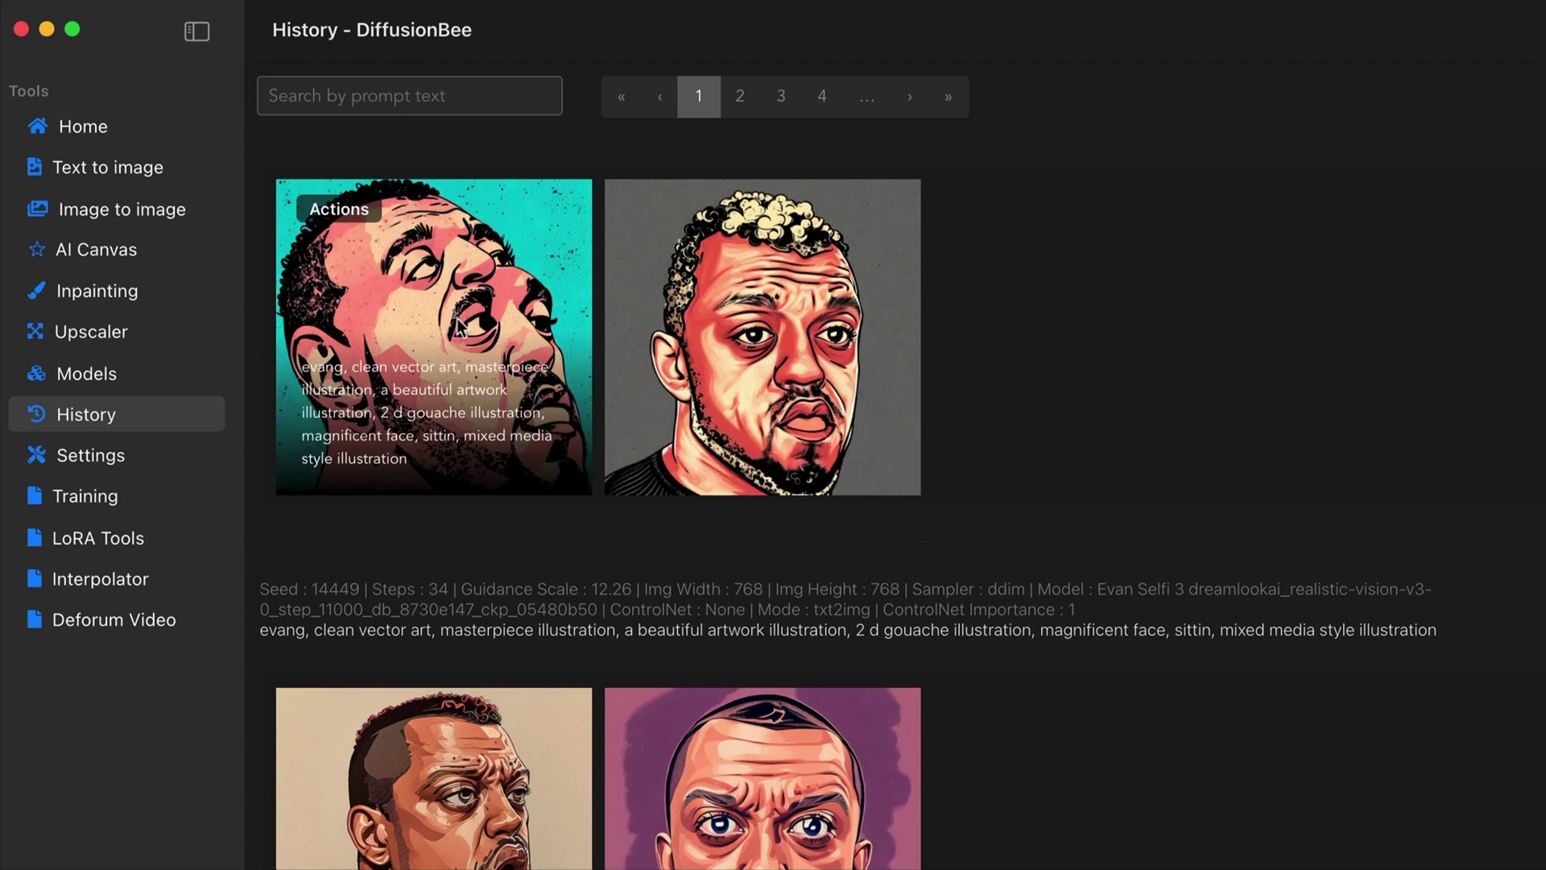
pyautogui.scroll(-10, 607, 367)
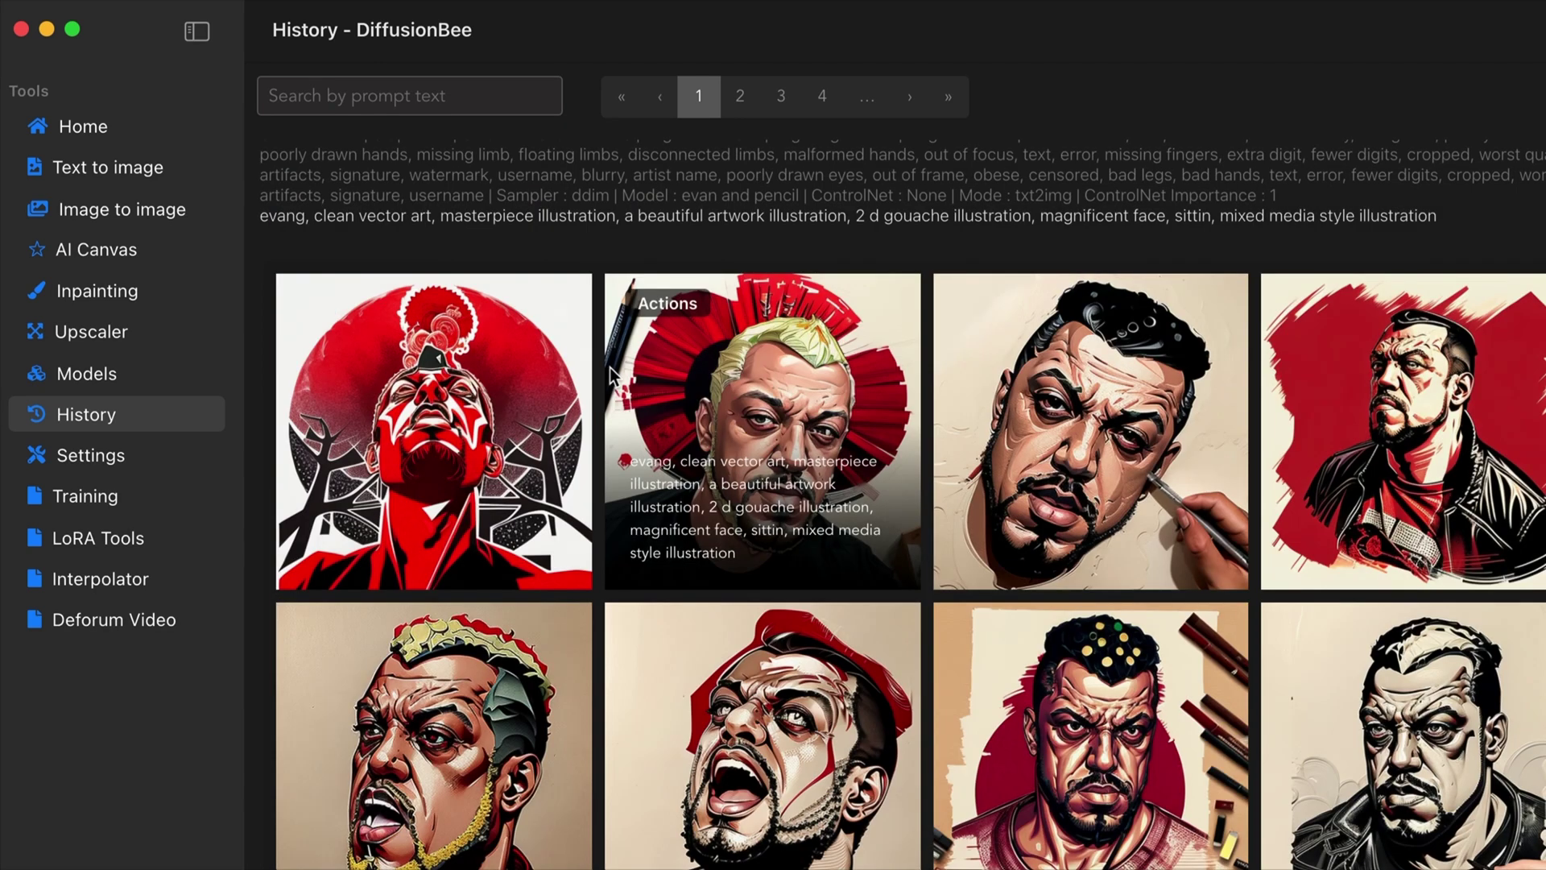
pyautogui.scroll(-6, 633, 370)
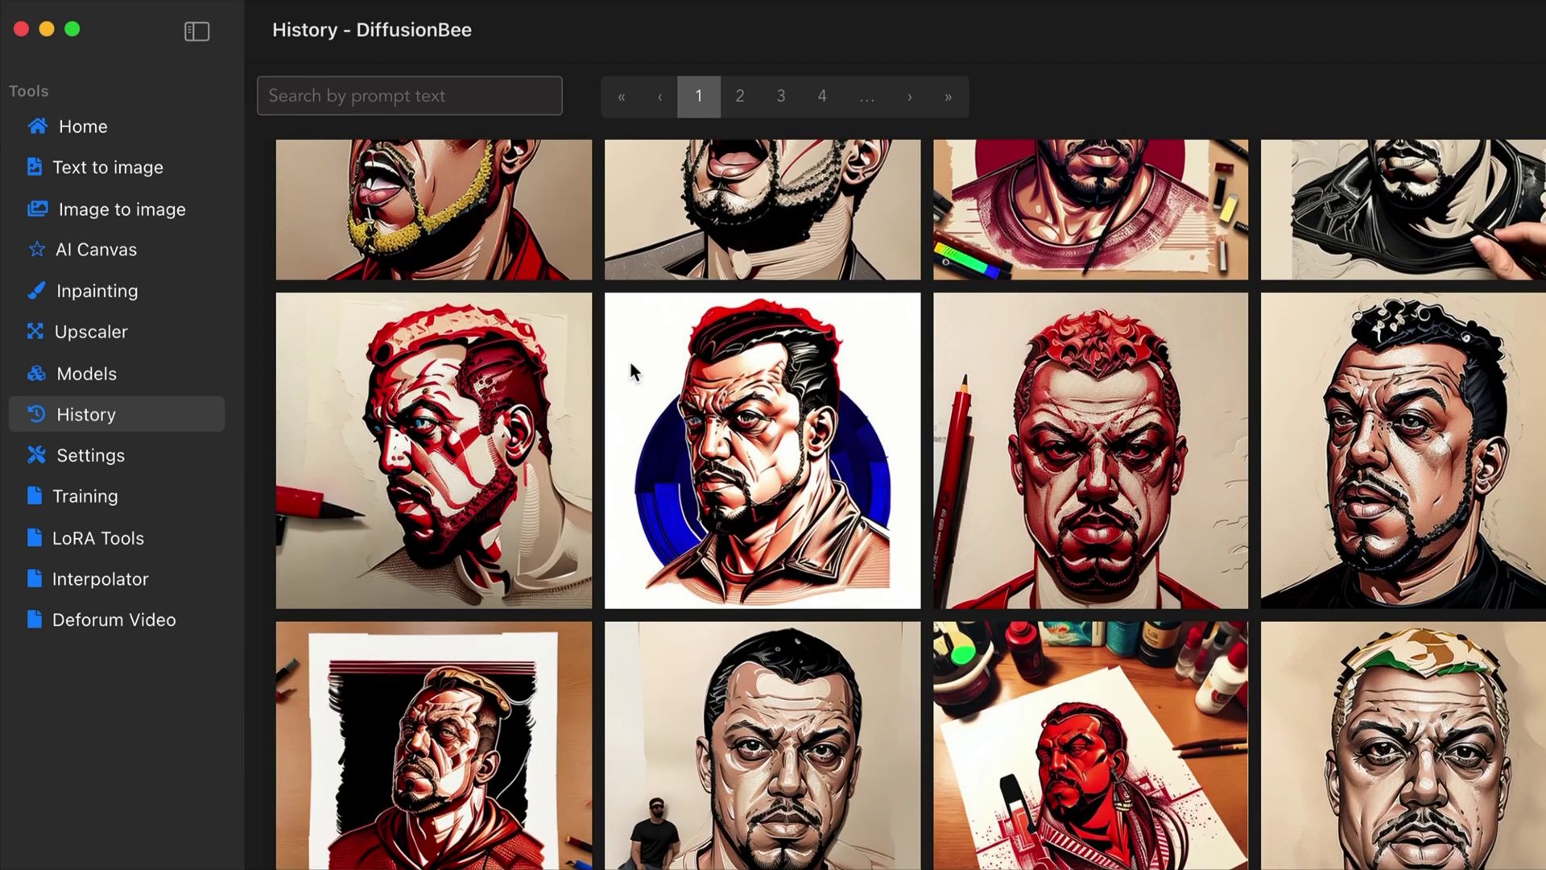
pyautogui.scroll(8, 632, 366)
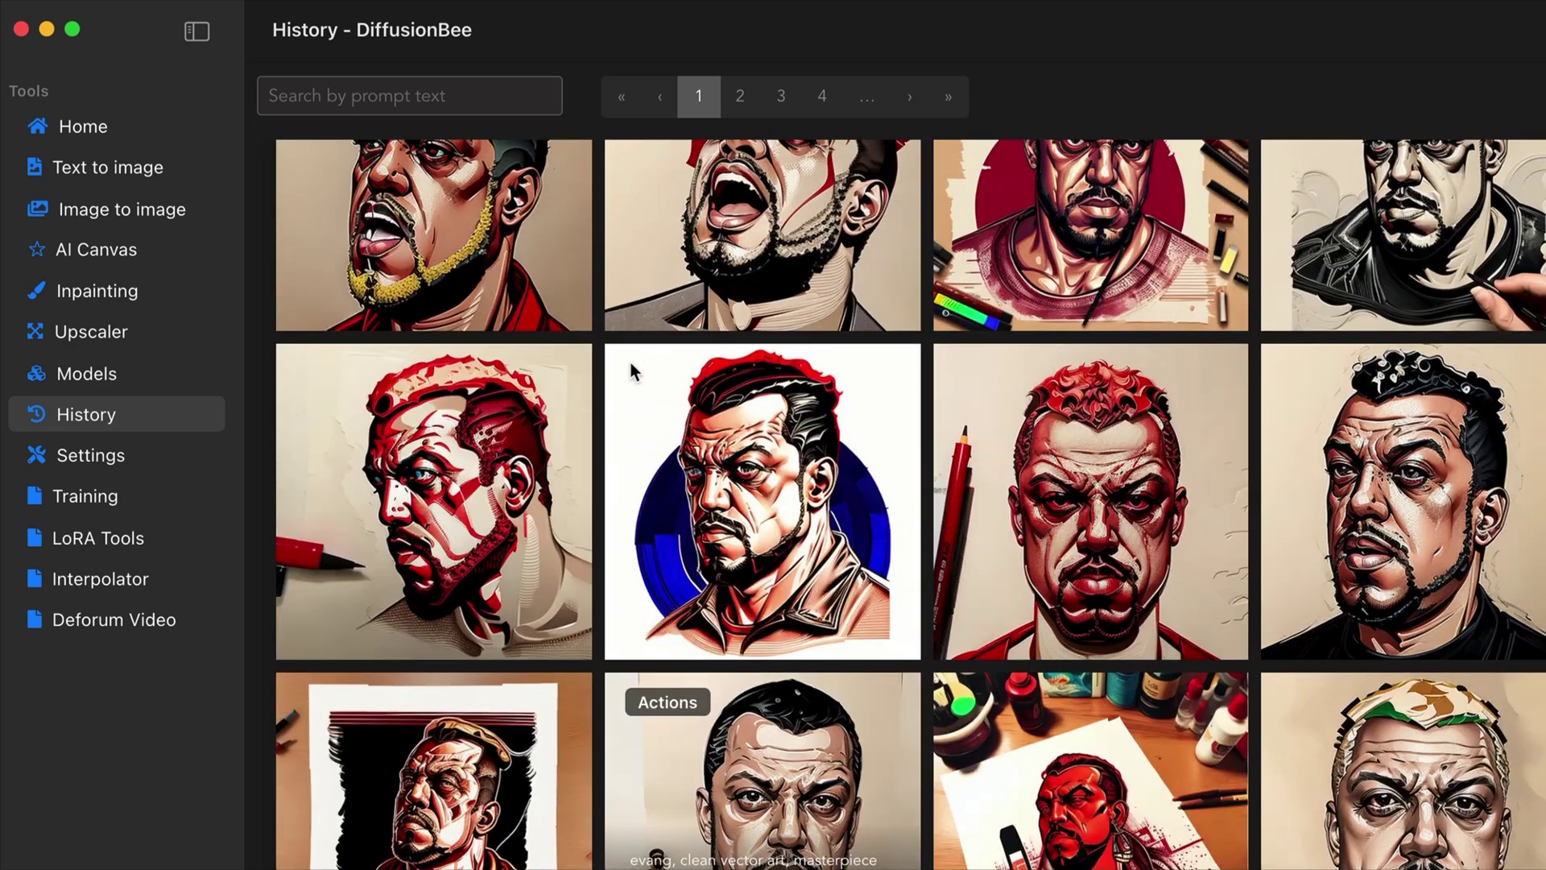
pyautogui.scroll(1, 630, 362)
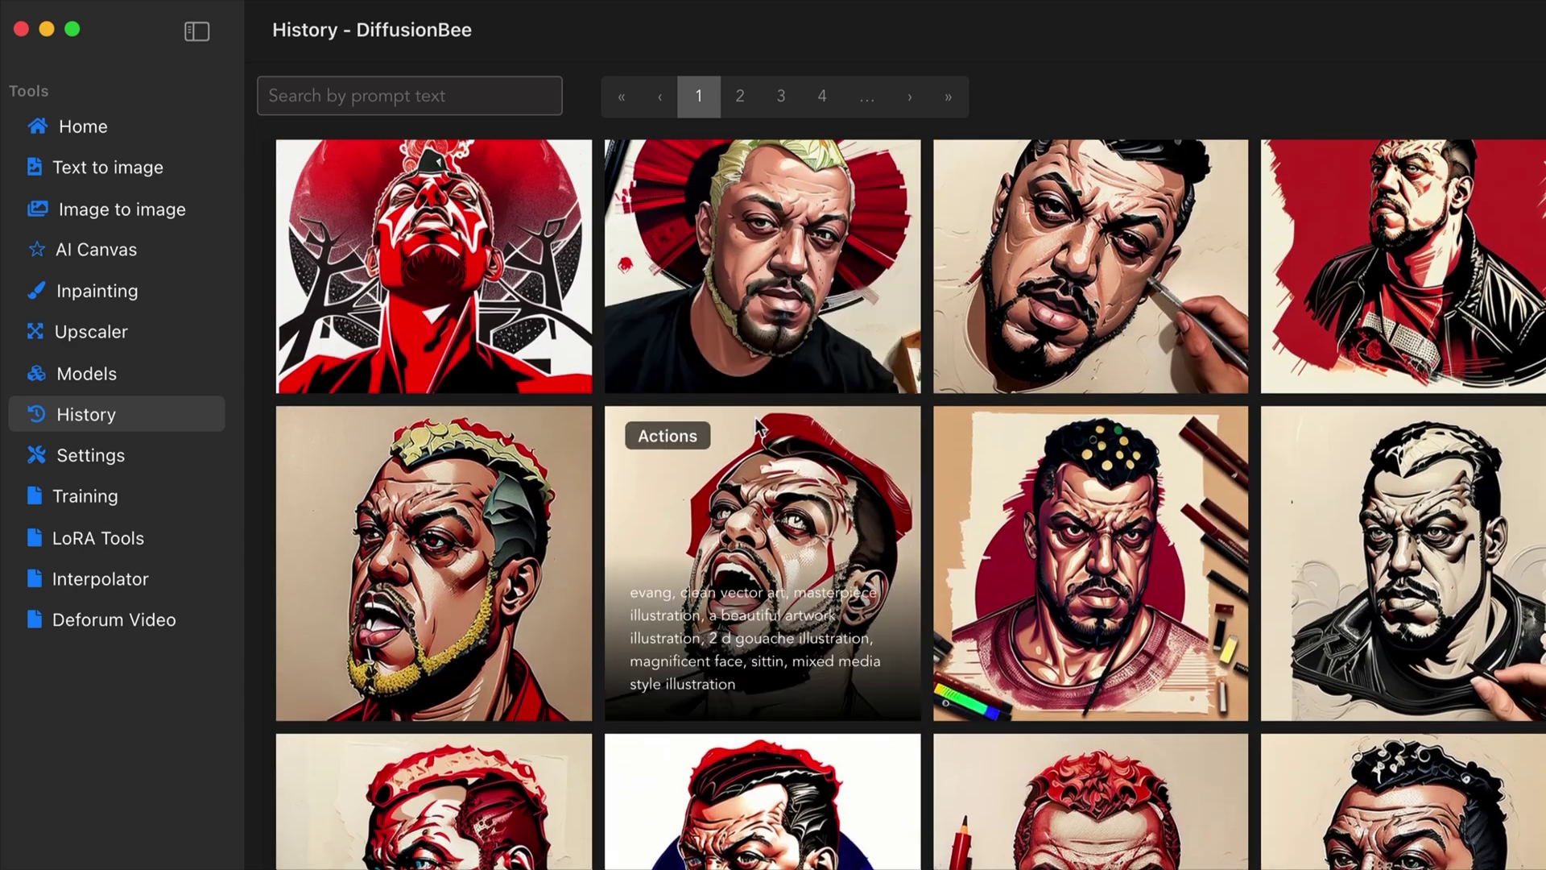
pyautogui.scroll(8, 924, 439)
# Step: Scroll up through History back to the four red-jacket cowboy portraits at 640 and 34 steps
pyautogui.scroll(5, 924, 440)
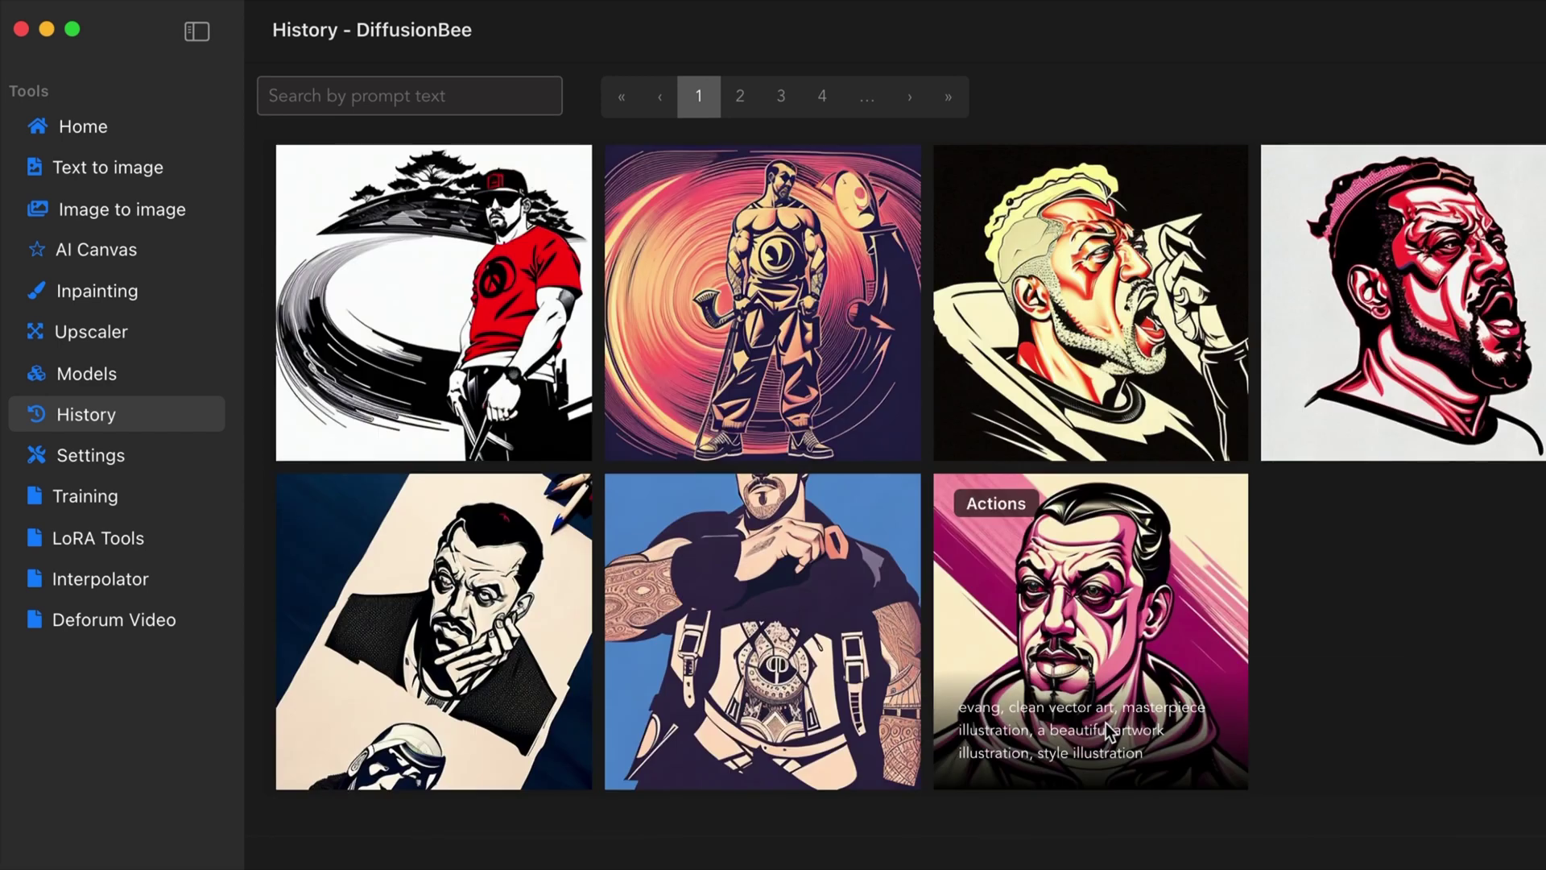
pyautogui.scroll(12, 1105, 723)
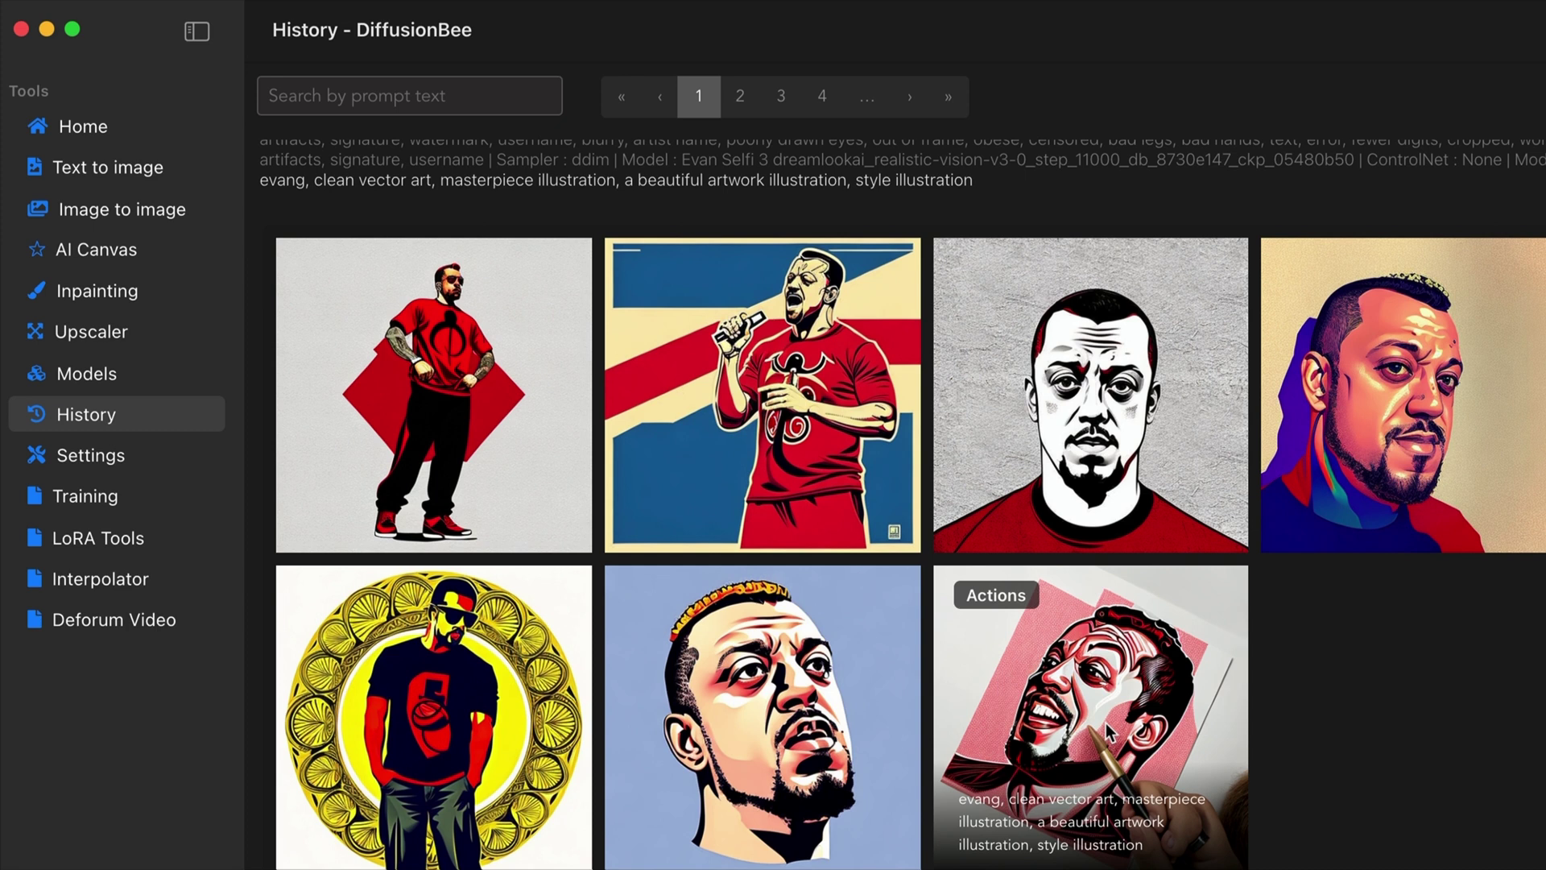
pyautogui.scroll(10, 1107, 732)
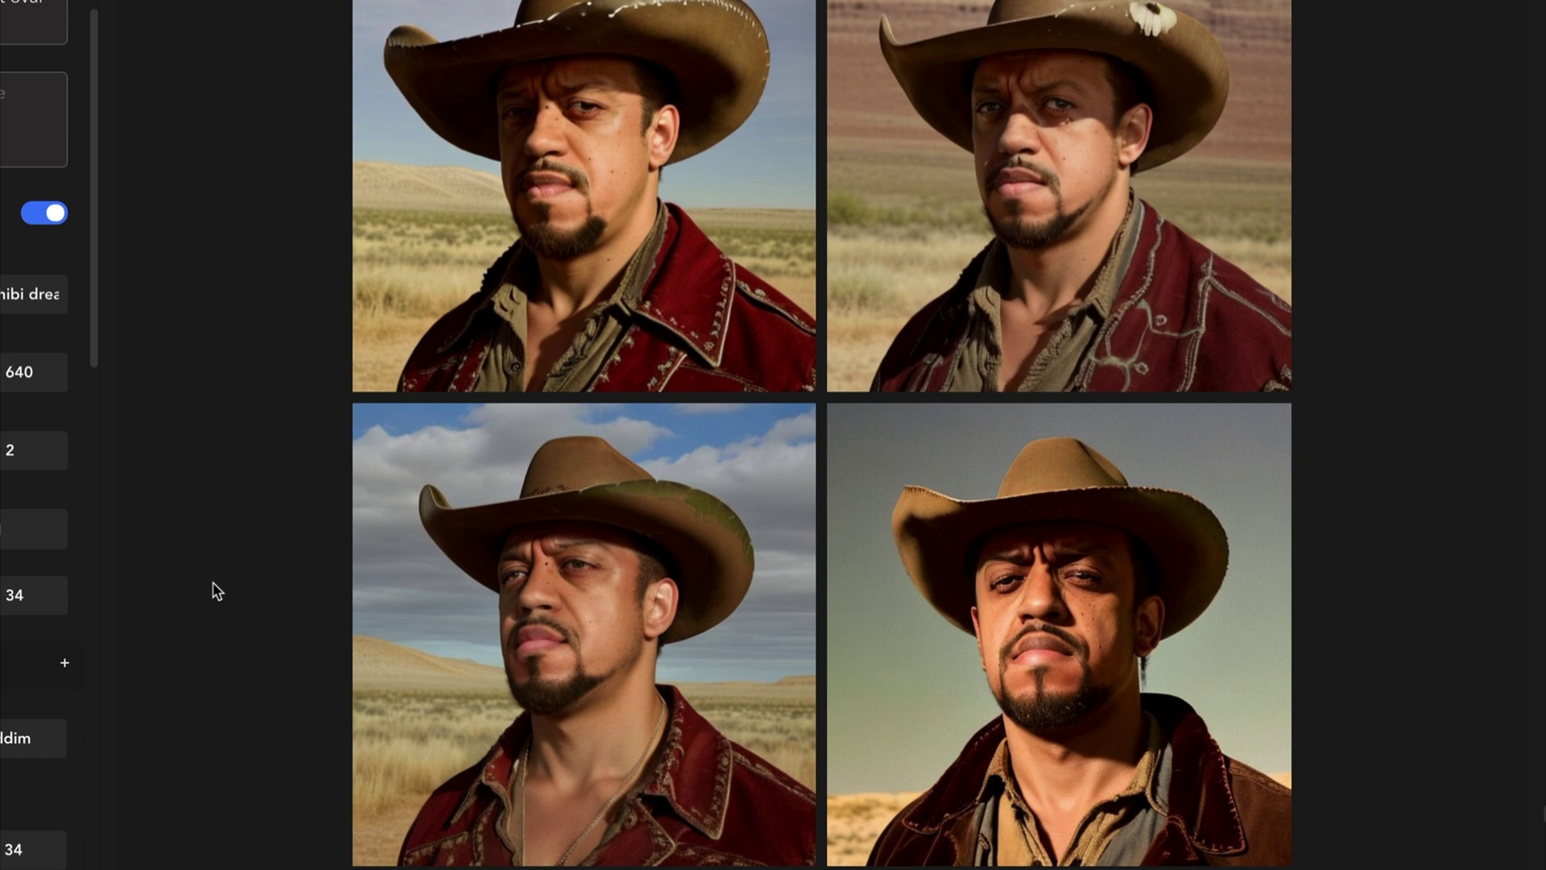
pyautogui.scroll(7, 215, 592)
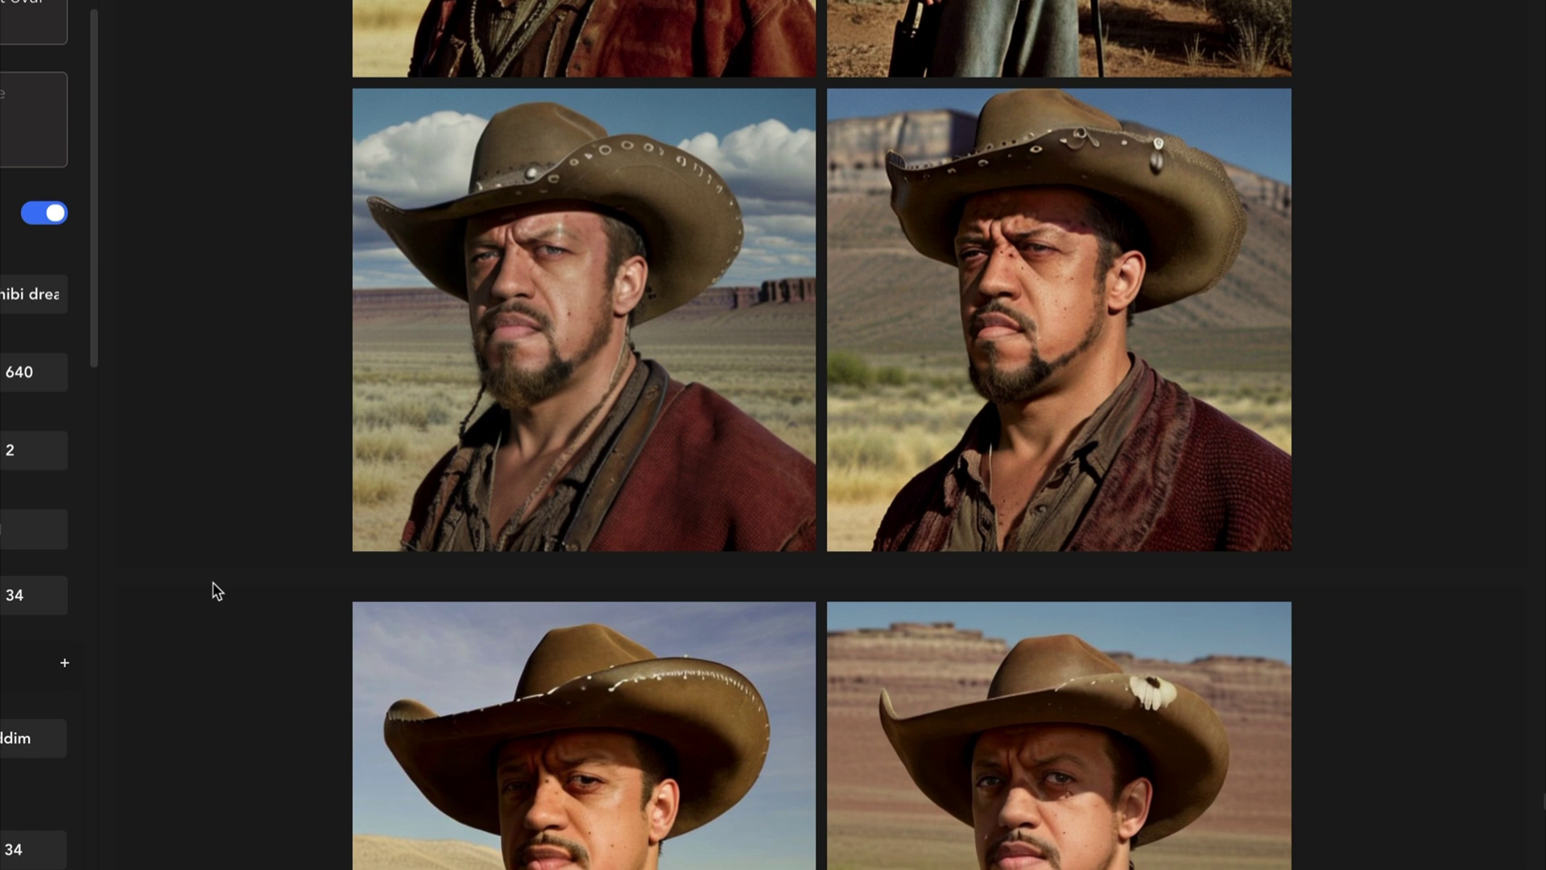
pyautogui.scroll(2, 216, 592)
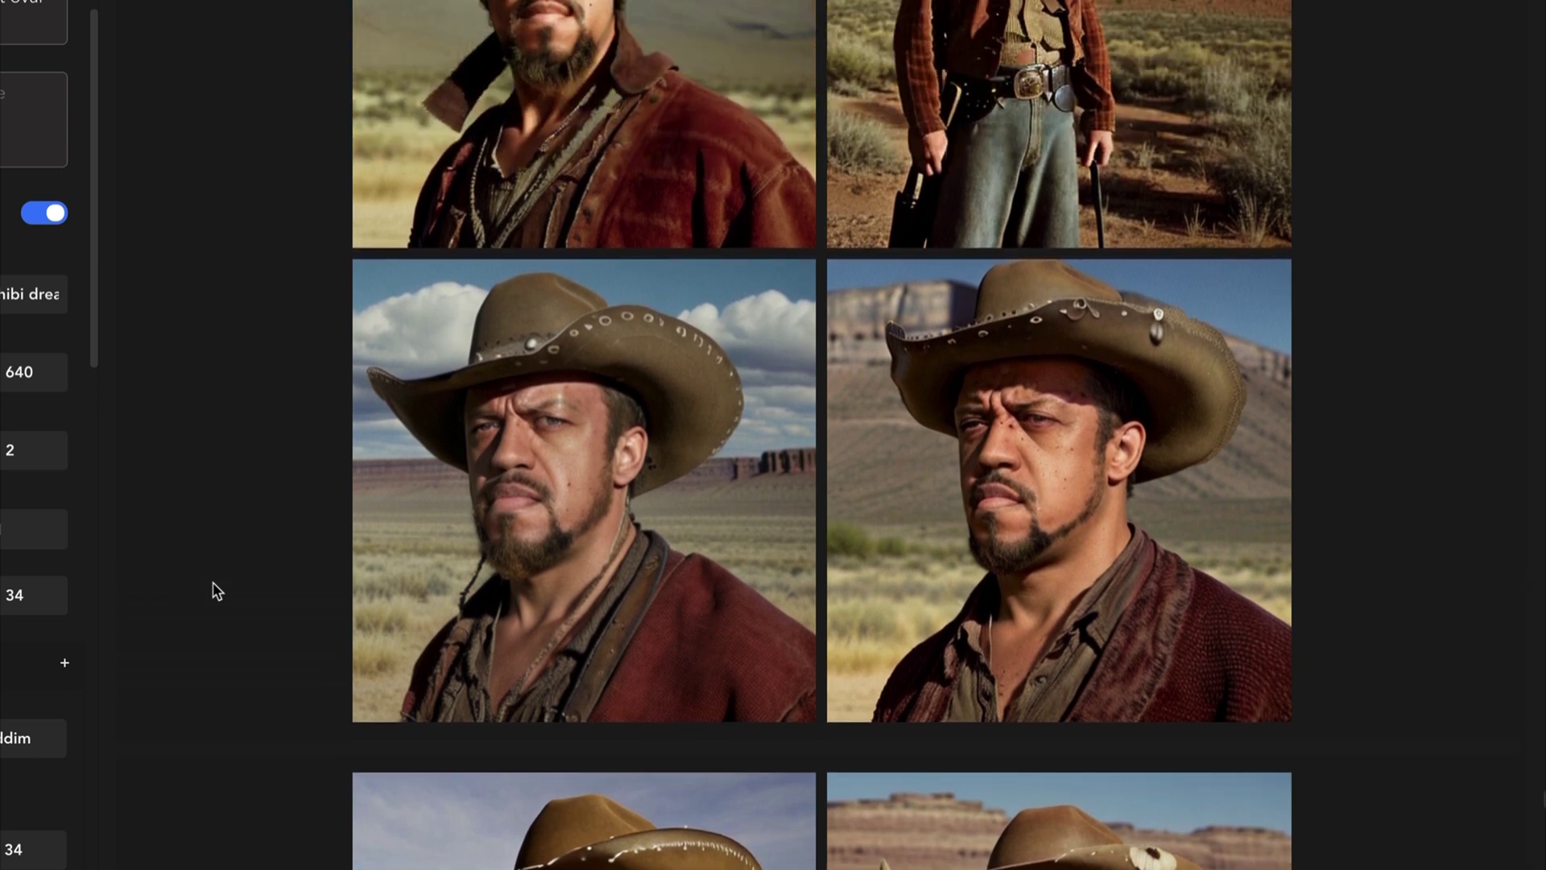
pyautogui.scroll(4, 216, 591)
pyautogui.scroll(-2, 215, 591)
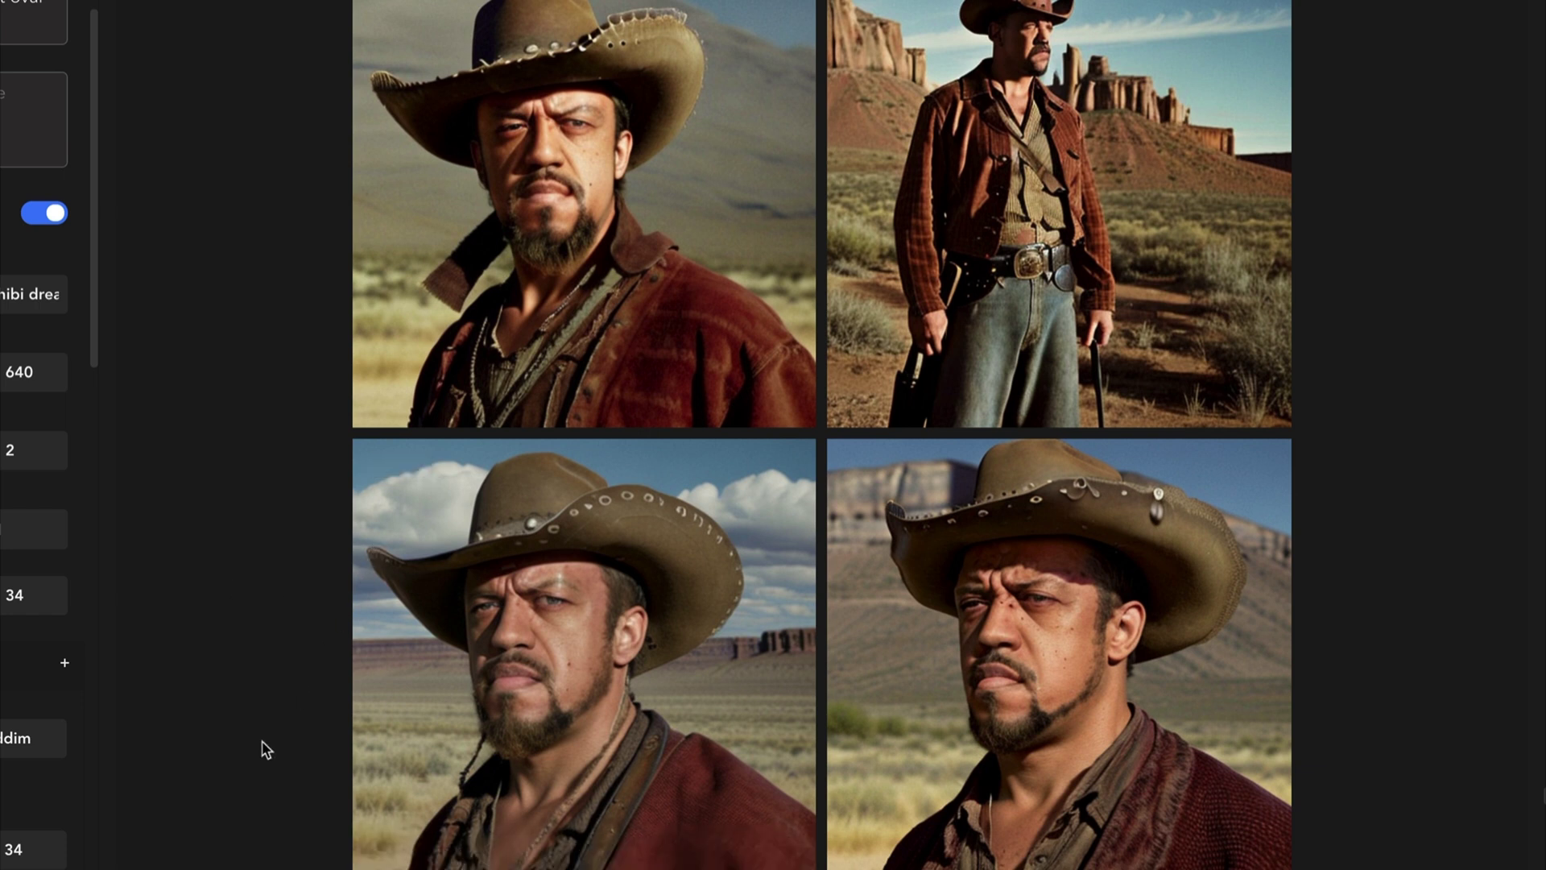
pyautogui.moveTo(569, 751)
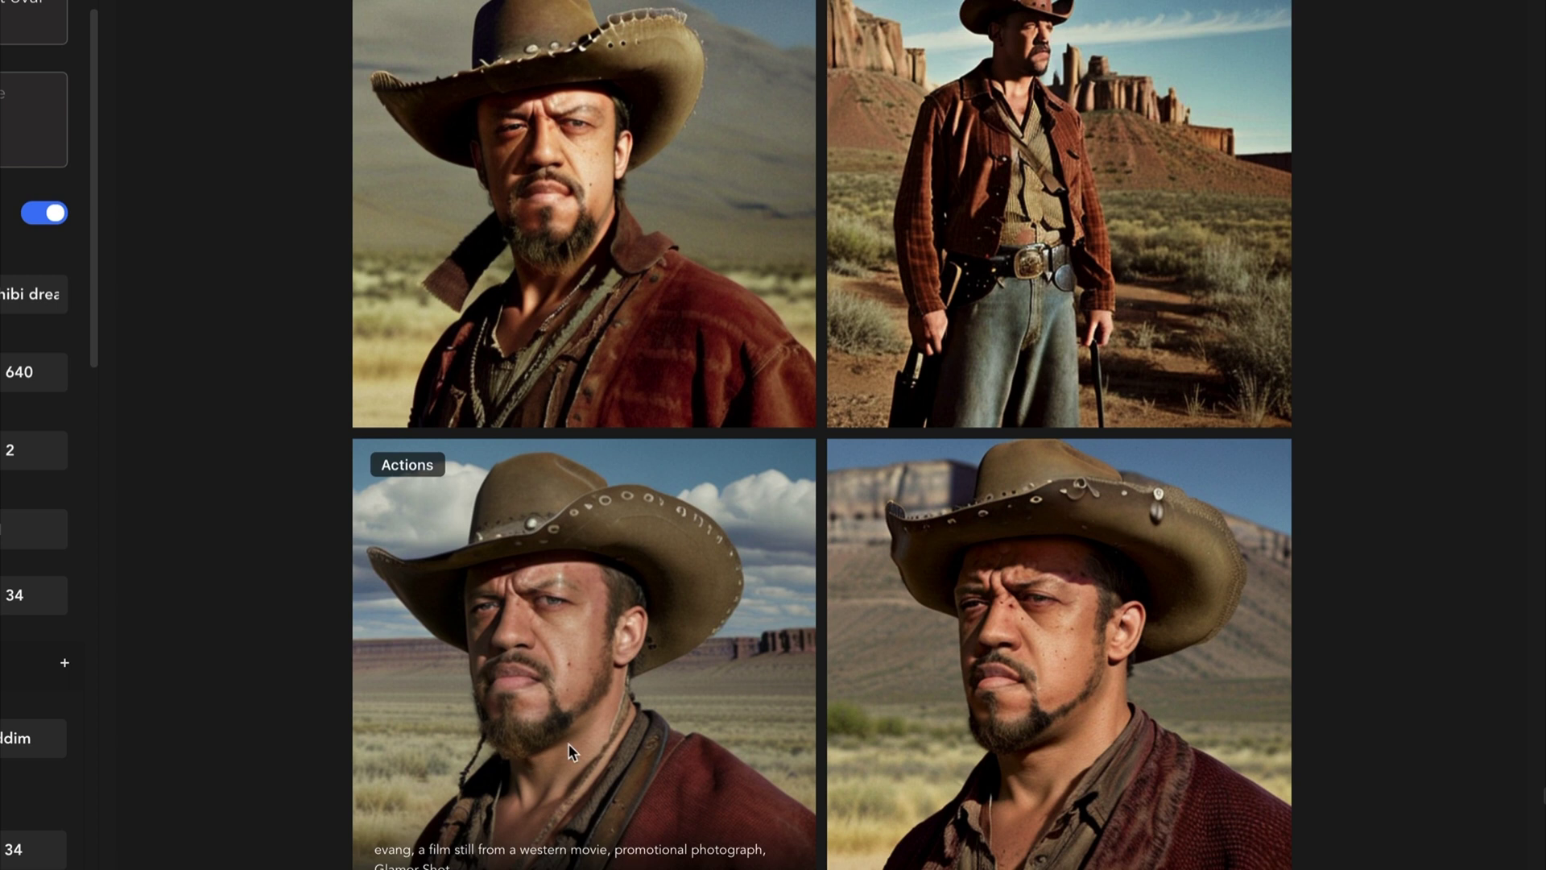
pyautogui.click(657, 678)
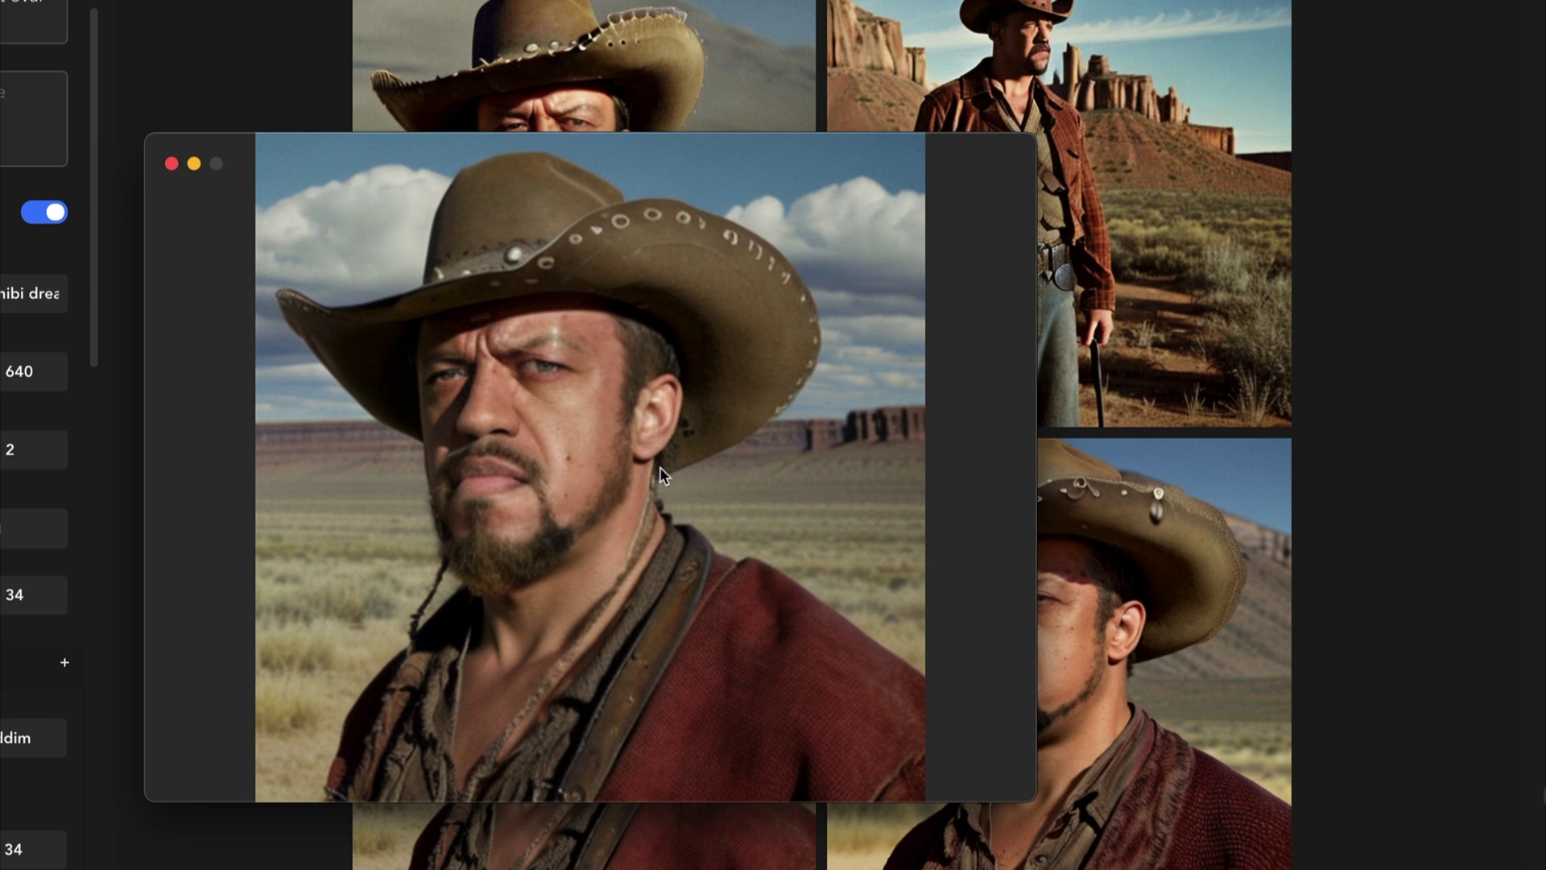
pyautogui.click(171, 164)
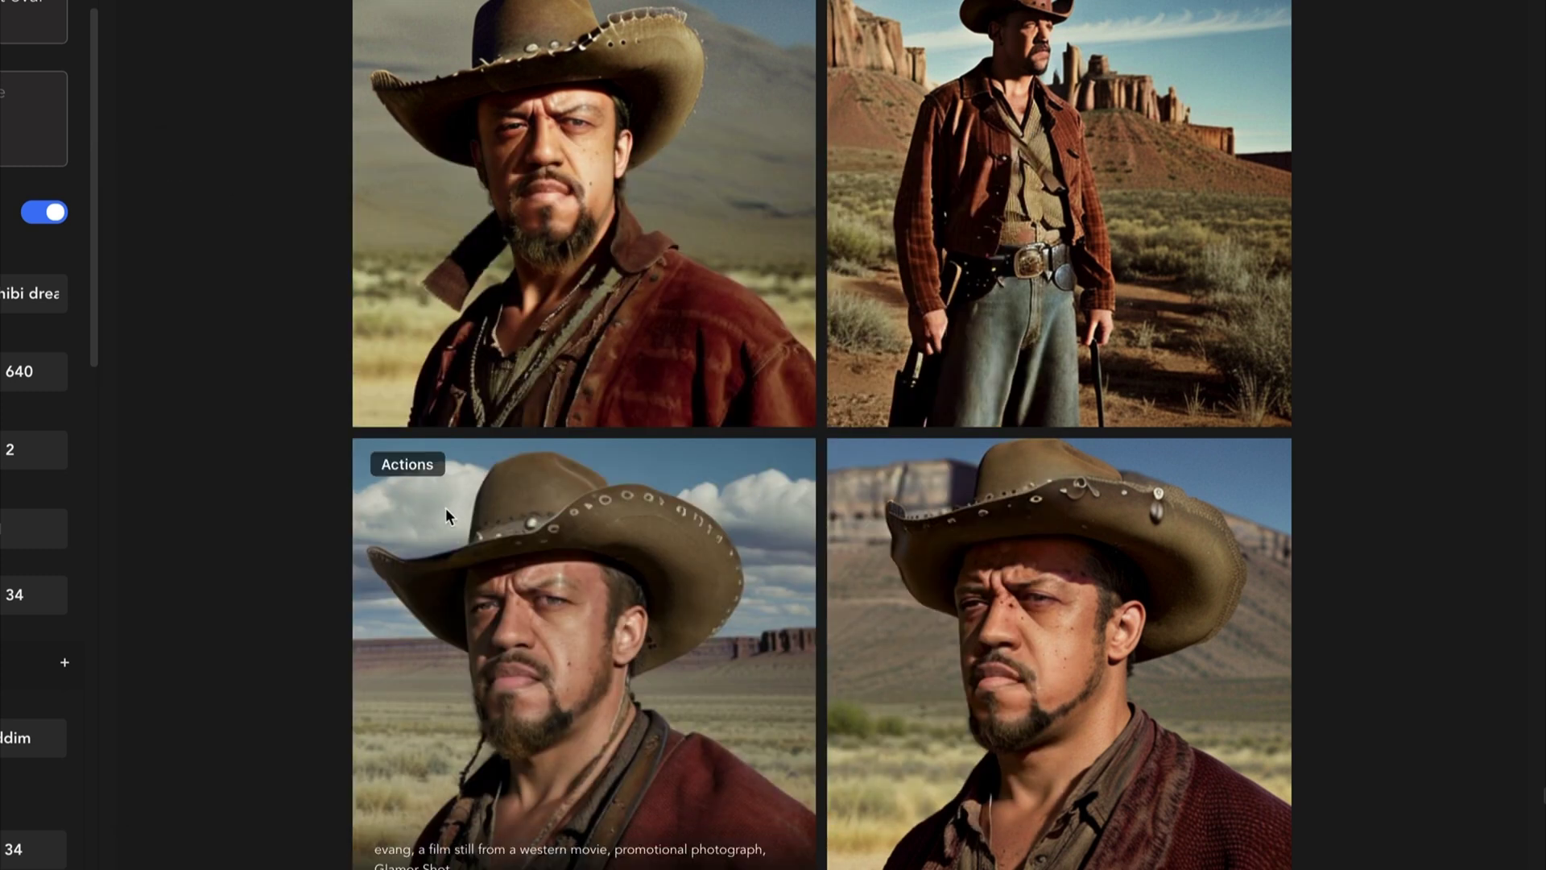
pyautogui.scroll(-2, 369, 600)
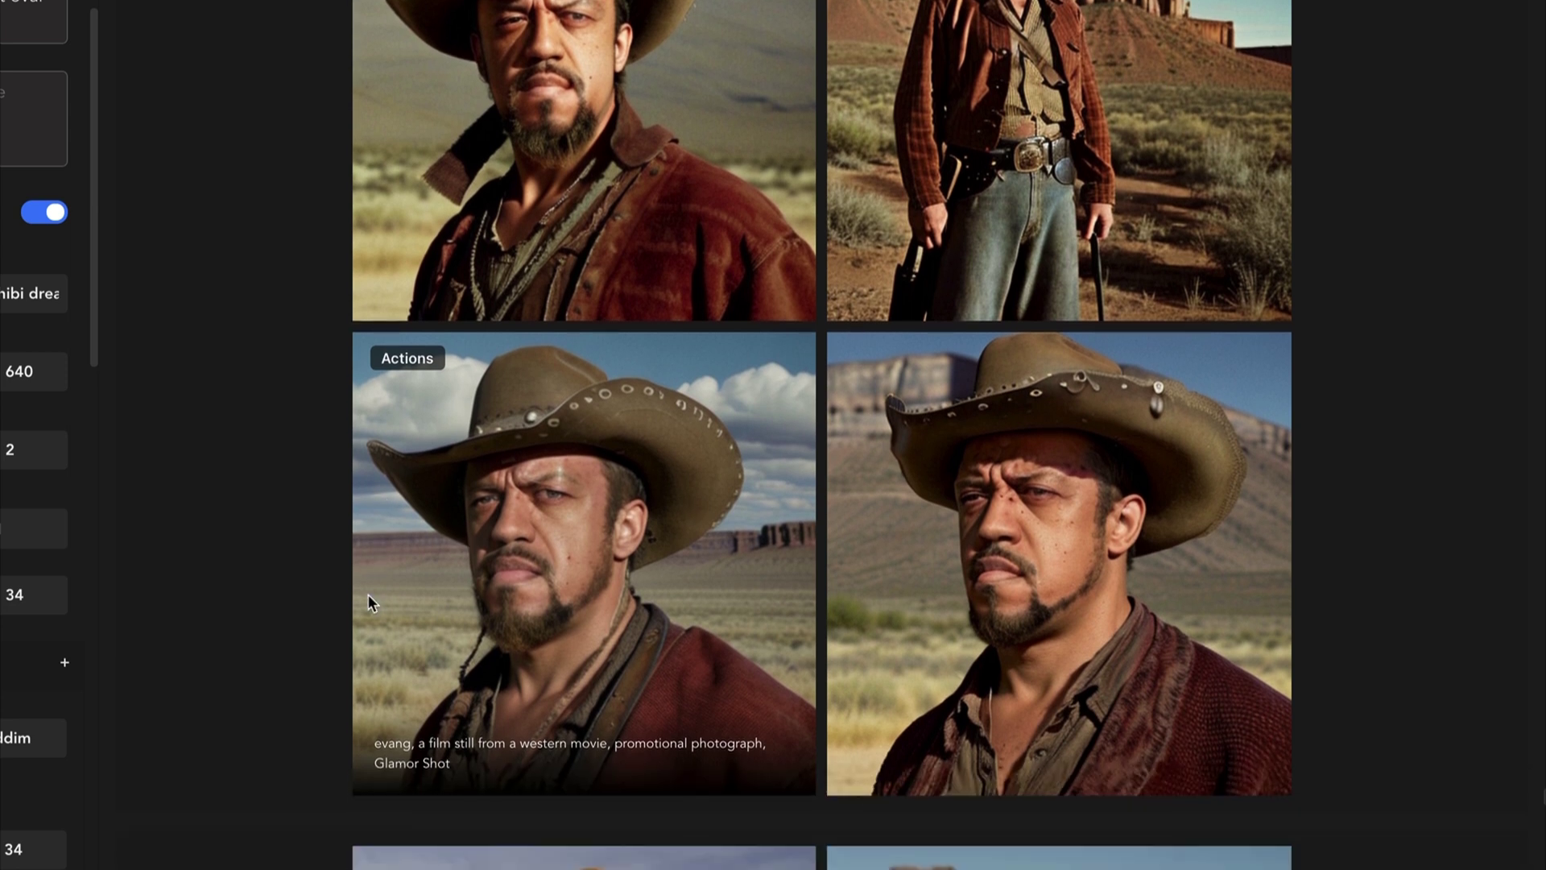
pyautogui.scroll(5, 367, 593)
pyautogui.scroll(-2, 368, 600)
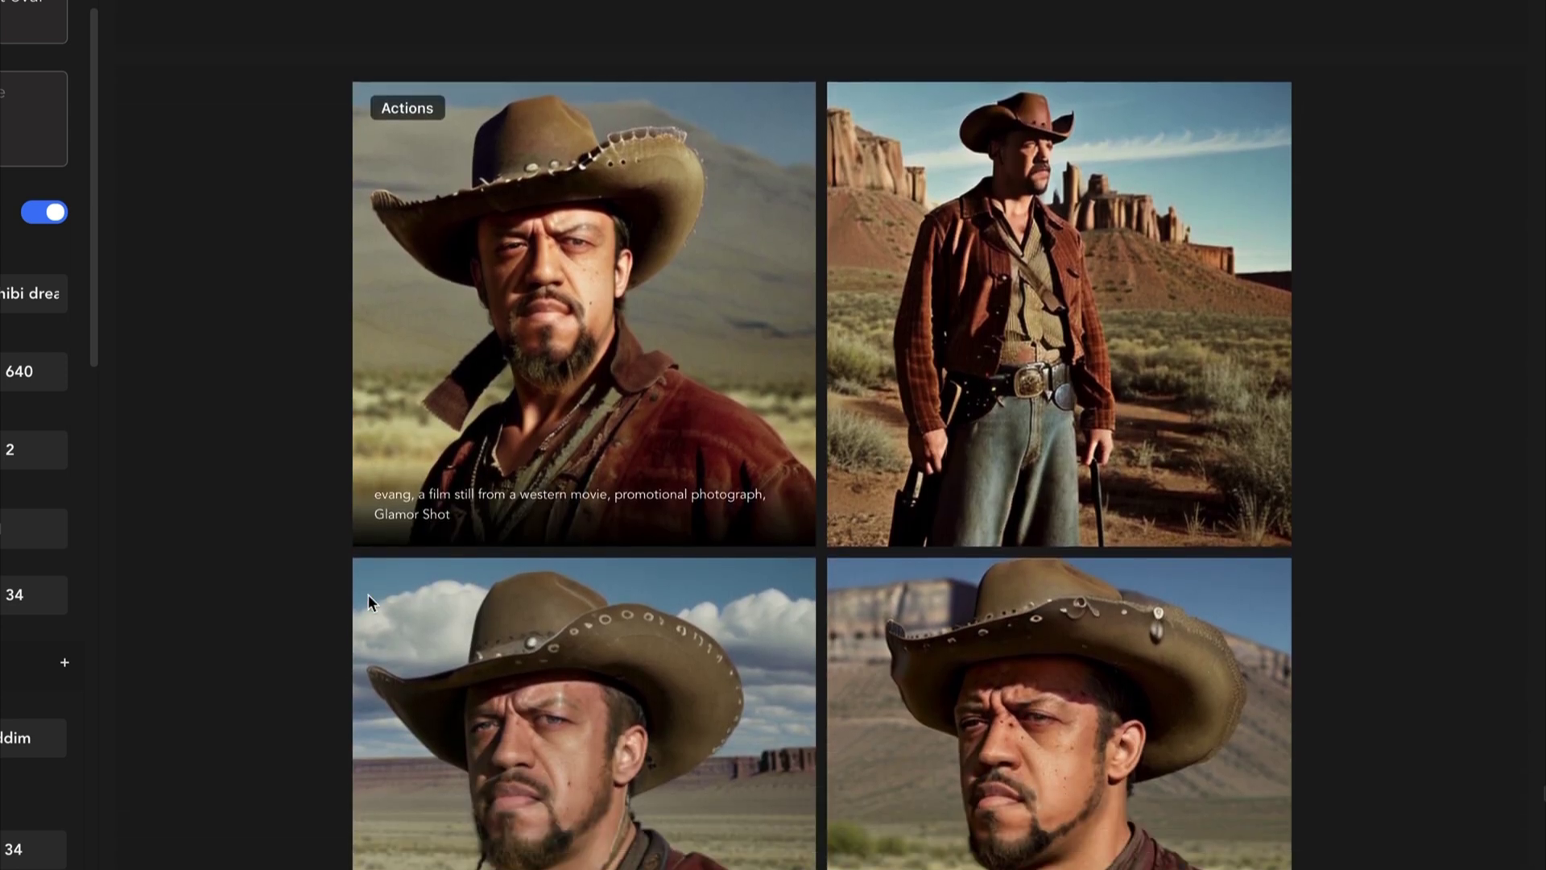
pyautogui.scroll(-1, 367, 593)
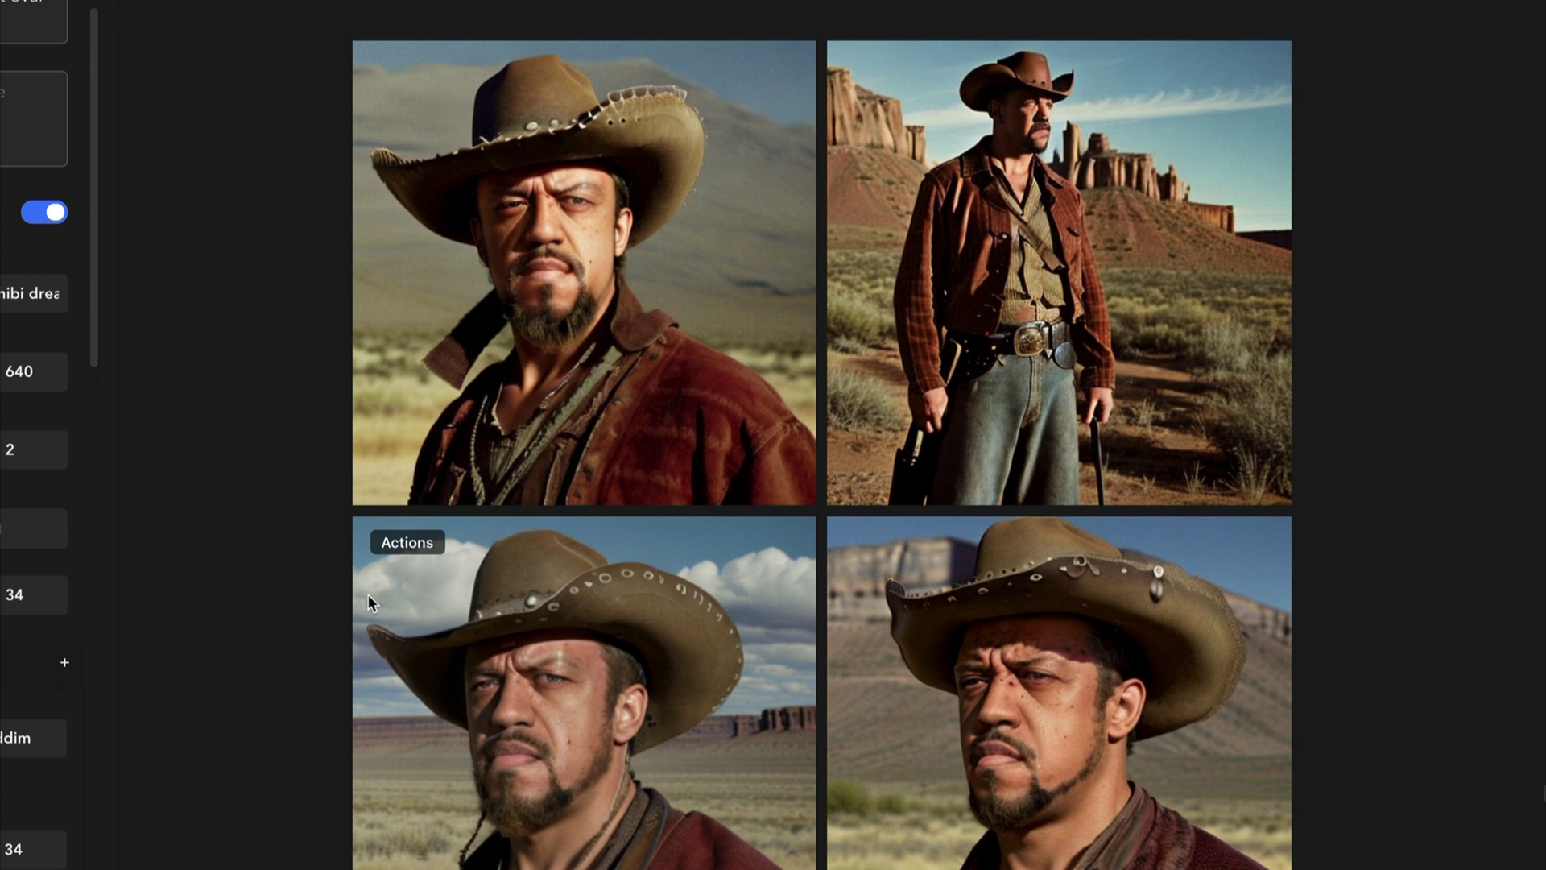